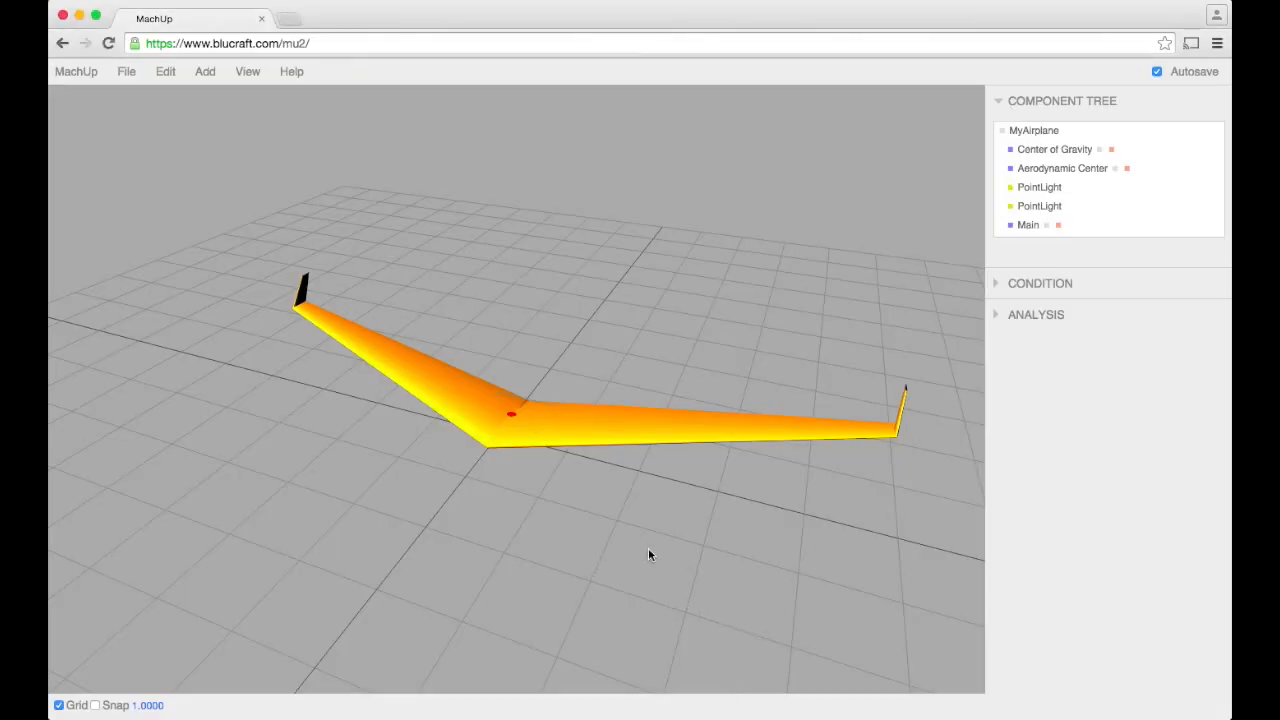
Step: Discard the flying-wing design with File > New, confirming to leave an empty MyAirplane
{"action": "mouse_move", "coordinate": [703, 549]}
{"action": "left_mouse_down"}
{"action": "mouse_move", "coordinate": [571, 551]}
{"action": "mouse_move", "coordinate": [690, 541]}
{"action": "left_mouse_up"}
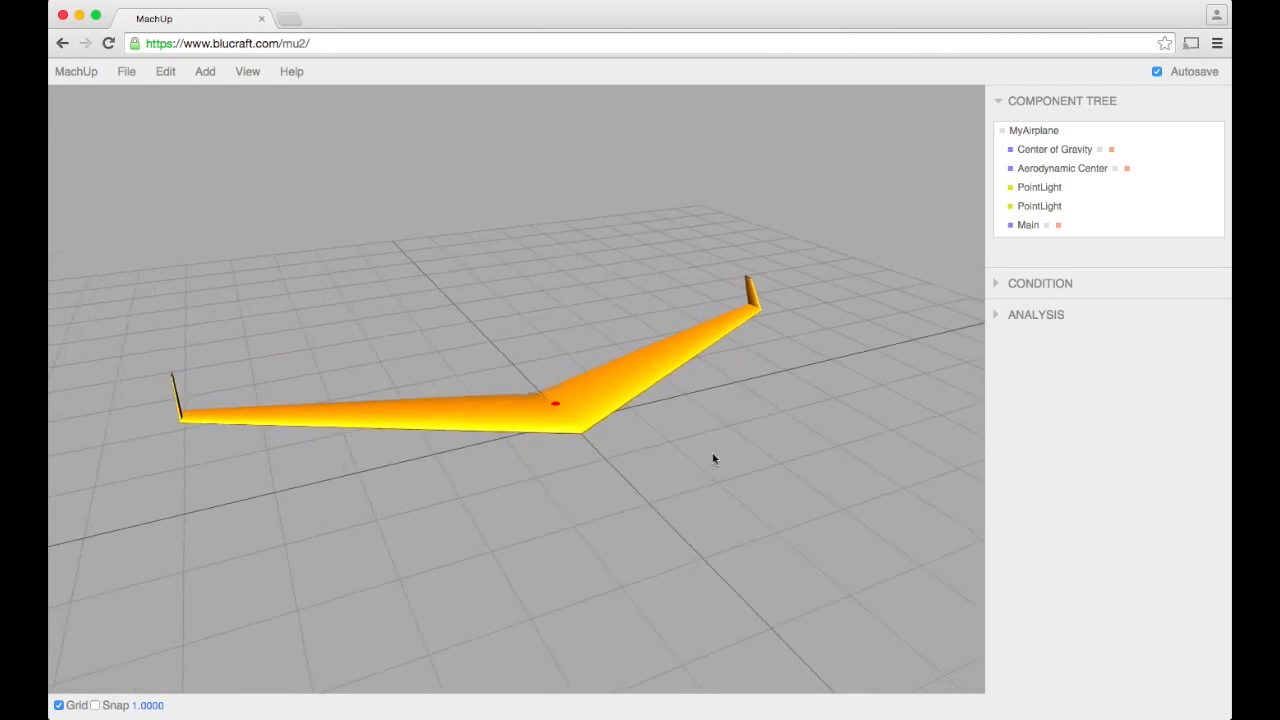
{"action": "left_click", "coordinate": [126, 71]}
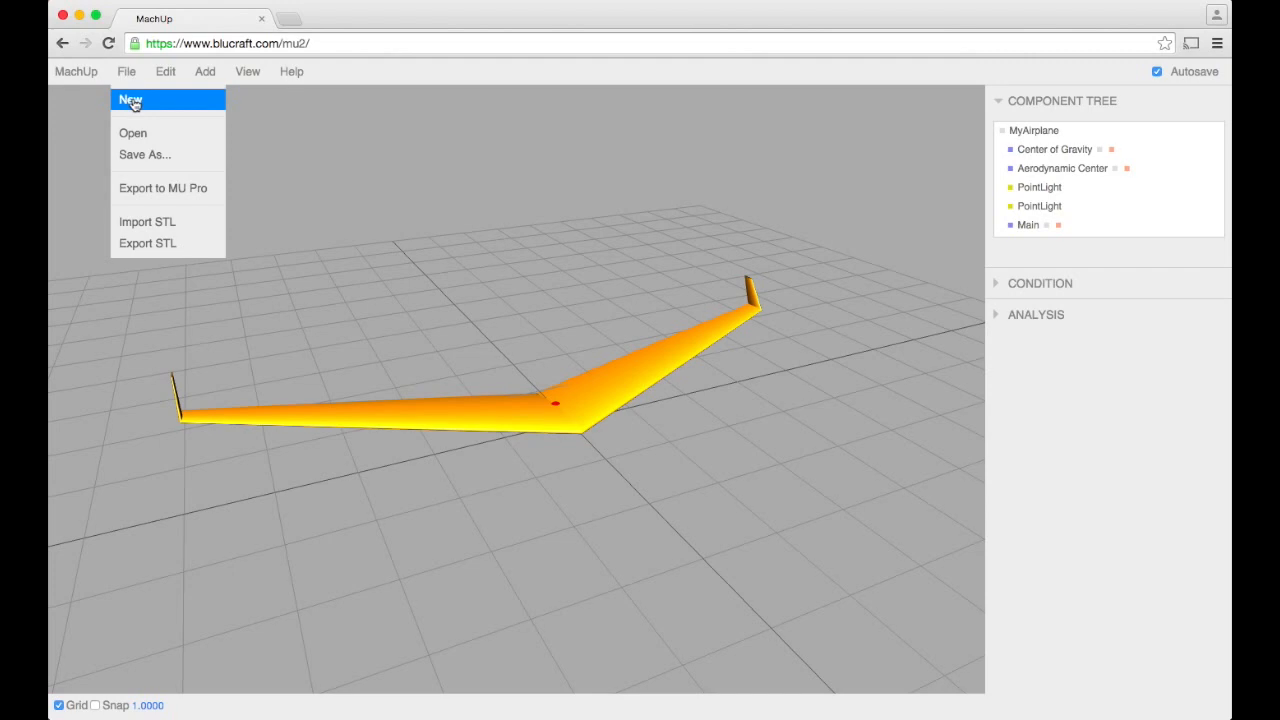
{"action": "left_click", "coordinate": [133, 104]}
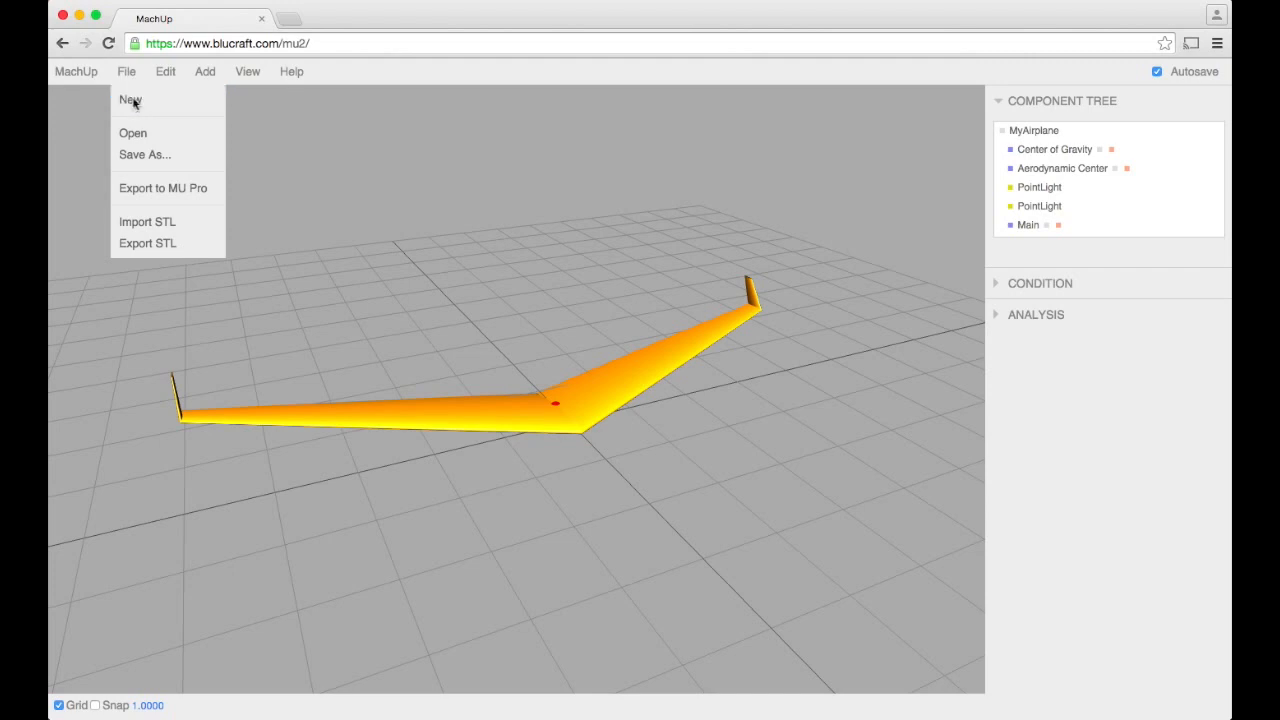
{"action": "left_click", "coordinate": [764, 250]}
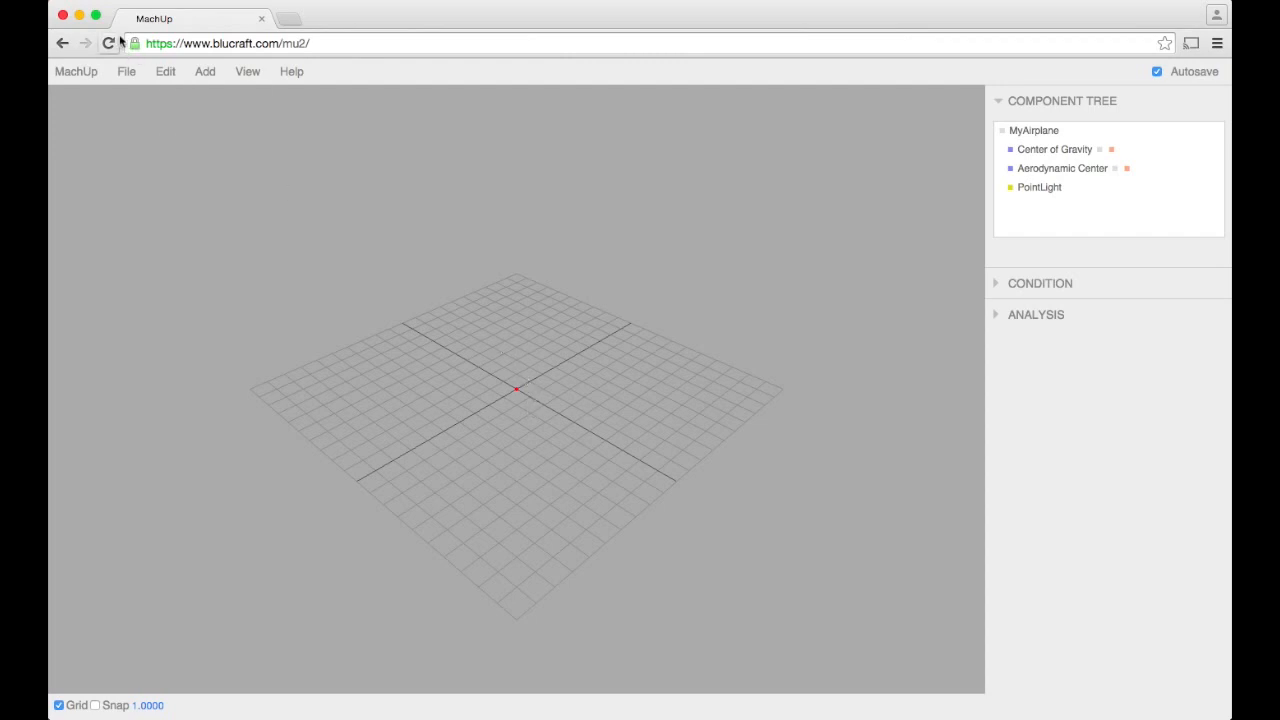
{"action": "left_click", "coordinate": [205, 71]}
Step: Add two wings to the airplane and select Wing_1 for editing
{"action": "left_click", "coordinate": [219, 134]}
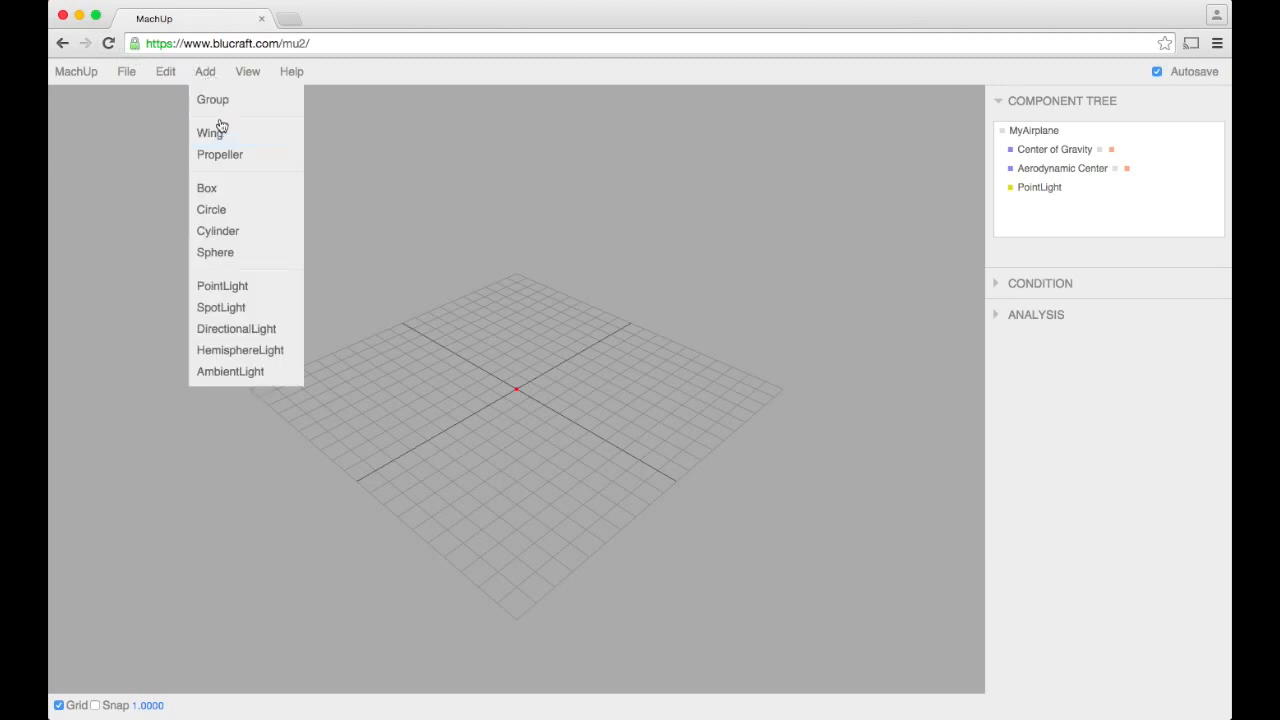
{"action": "left_click", "coordinate": [225, 134]}
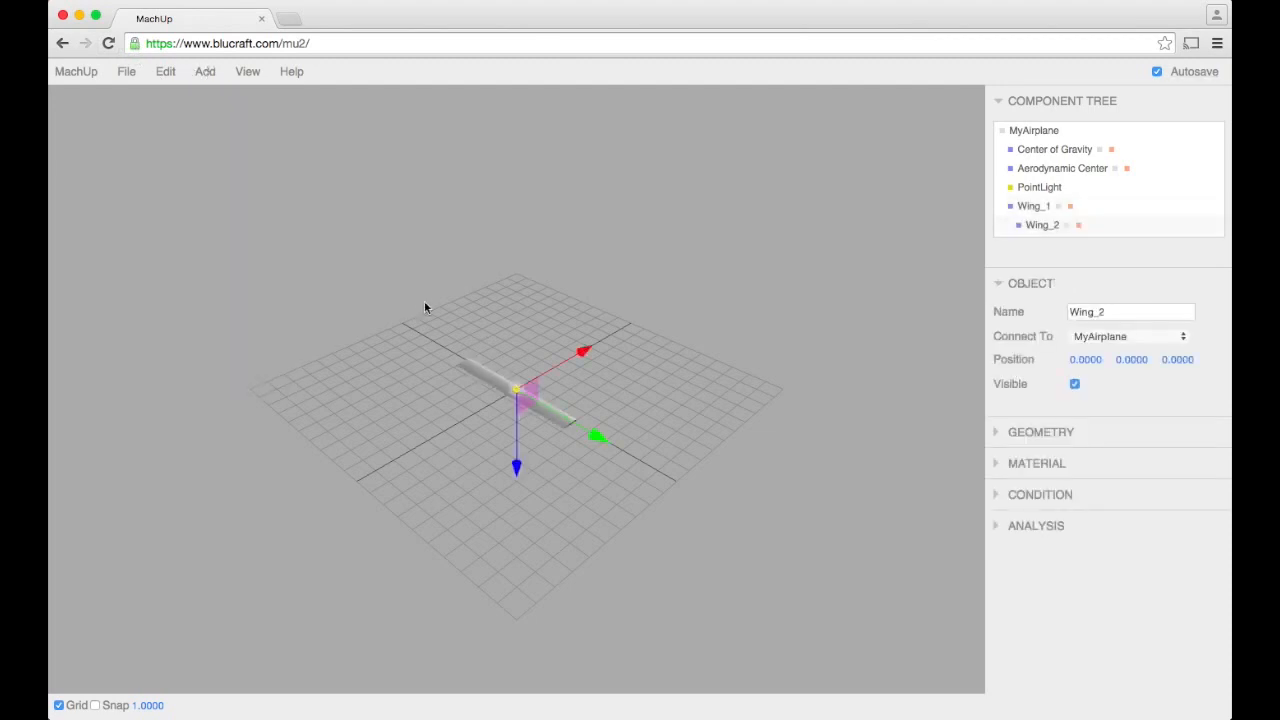
{"action": "left_click", "coordinate": [550, 418]}
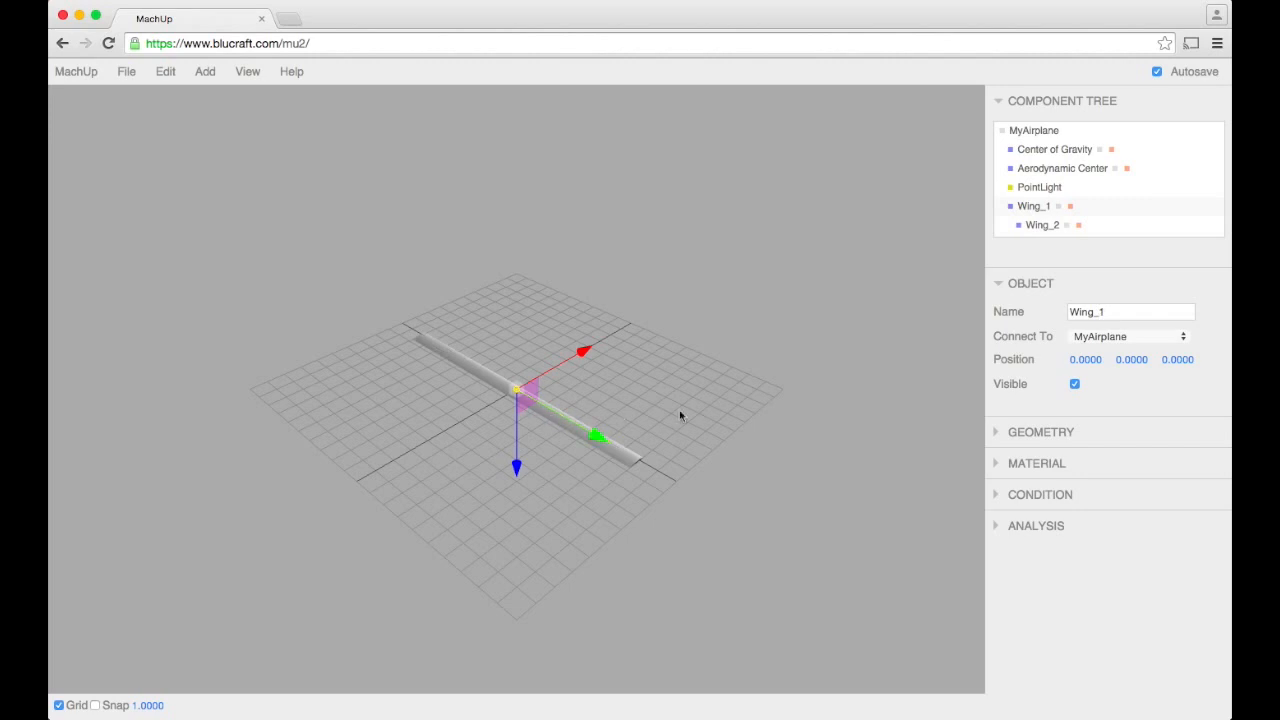
{"action": "mouse_move", "coordinate": [680, 414]}
{"action": "left_mouse_down"}
{"action": "mouse_move", "coordinate": [396, 490]}
{"action": "mouse_move", "coordinate": [470, 450]}
{"action": "left_mouse_up"}
{"action": "left_click", "coordinate": [482, 446]}
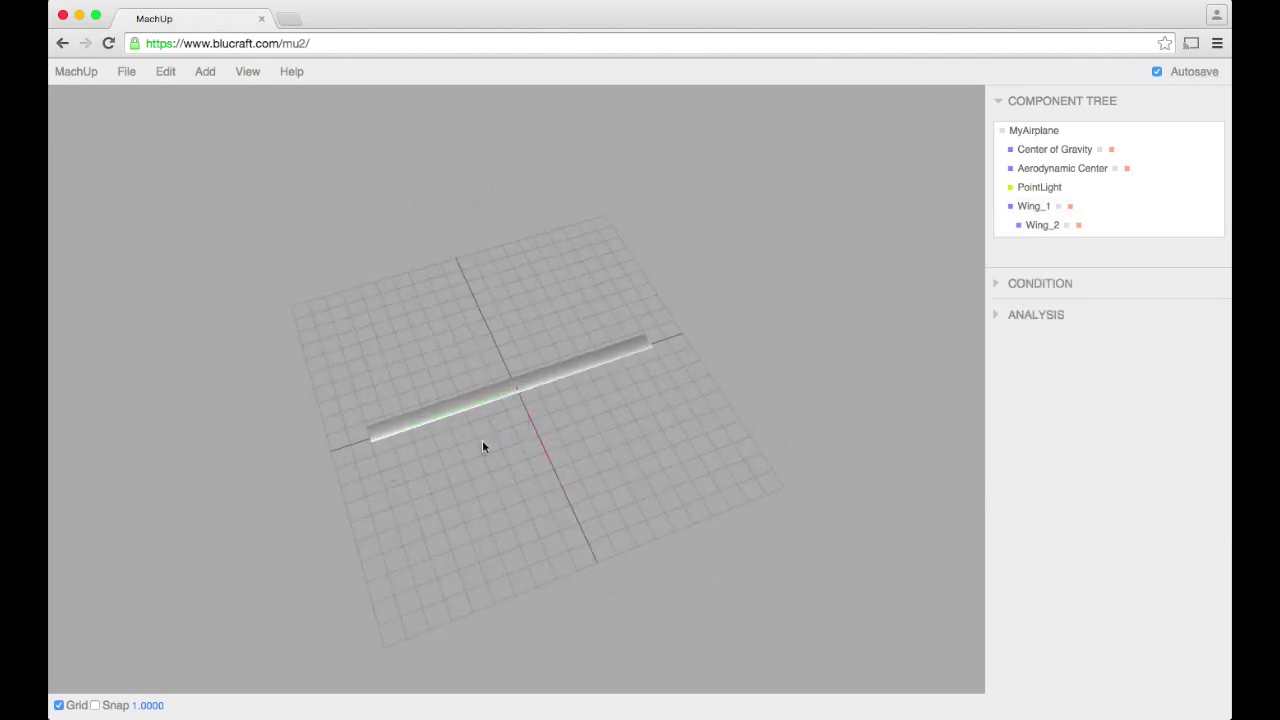
{"action": "left_click", "coordinate": [557, 376]}
{"action": "scroll", "coordinate": [558, 373], "scroll_direction": "up", "scroll_amount": 3}
{"action": "scroll", "coordinate": [558, 373], "scroll_direction": "up", "scroll_amount": 3}
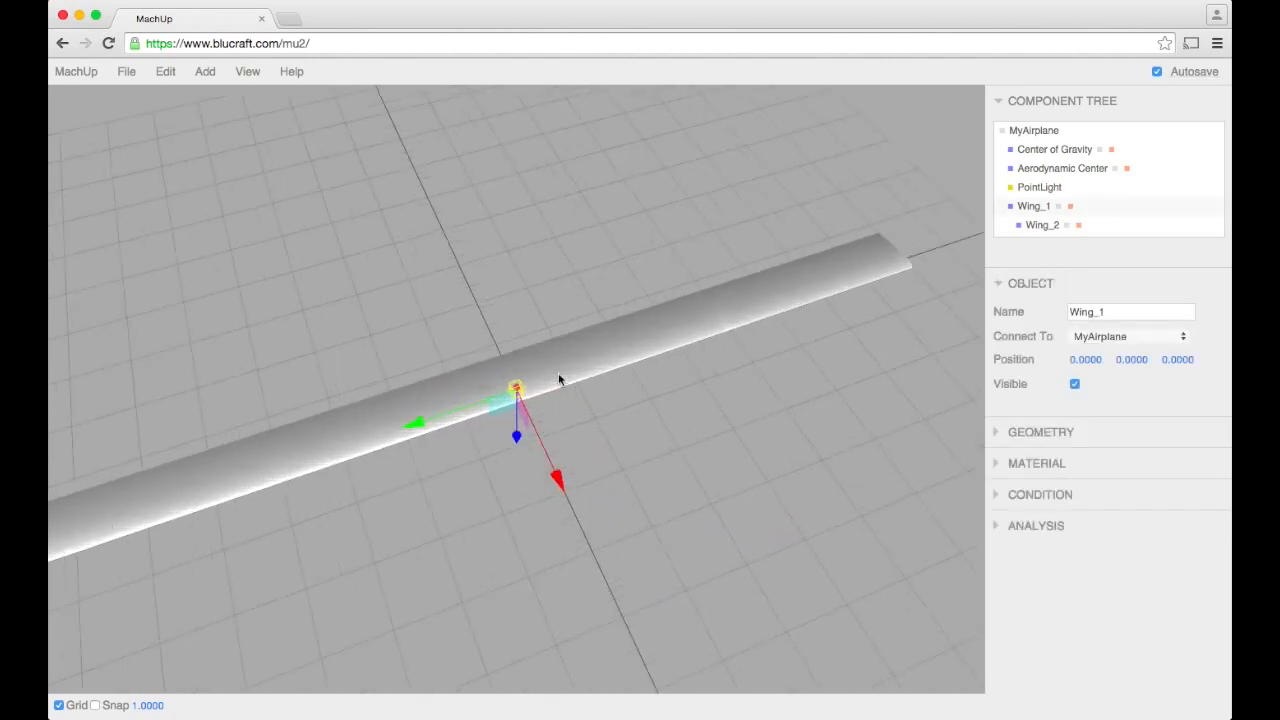
Step: Give Wing_1 a semispan of 3, root chord 0.9 and tip chord 0.8
{"action": "left_click", "coordinate": [1049, 430]}
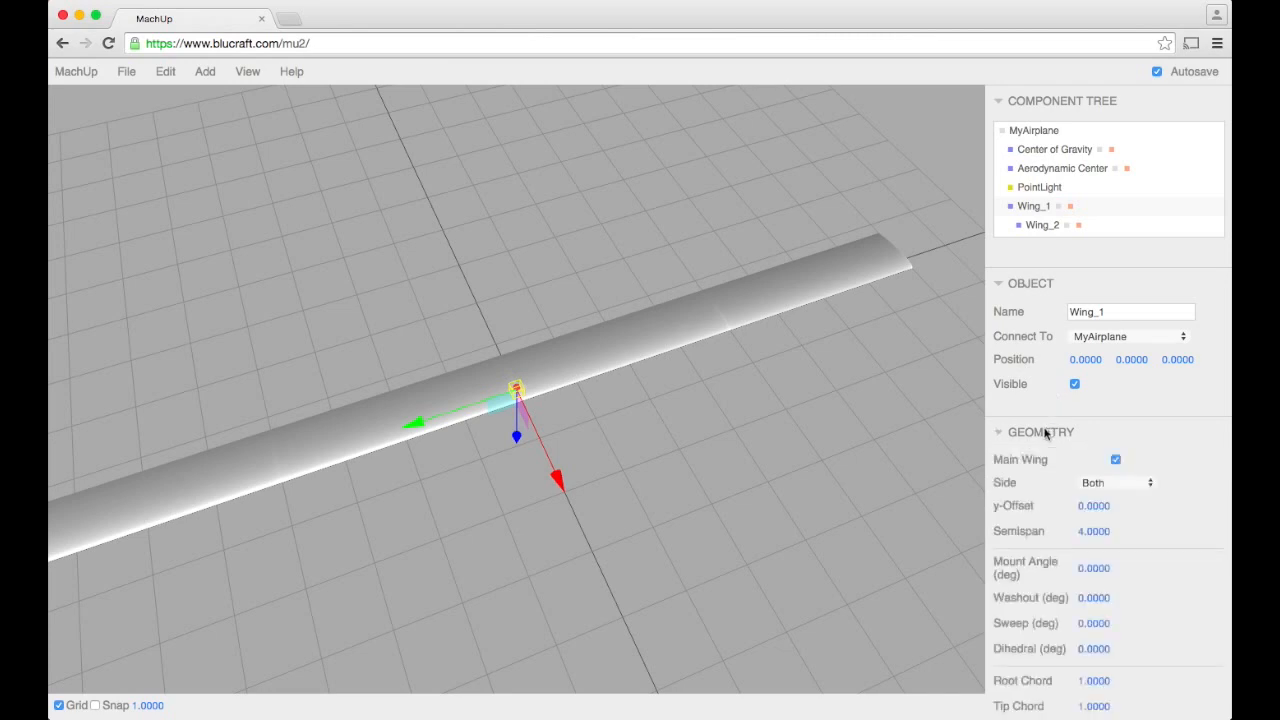
{"action": "scroll", "coordinate": [1048, 432], "scroll_direction": "down", "scroll_amount": 3}
{"action": "scroll", "coordinate": [1070, 400], "scroll_direction": "down", "scroll_amount": 2}
{"action": "left_click", "coordinate": [1100, 356]}
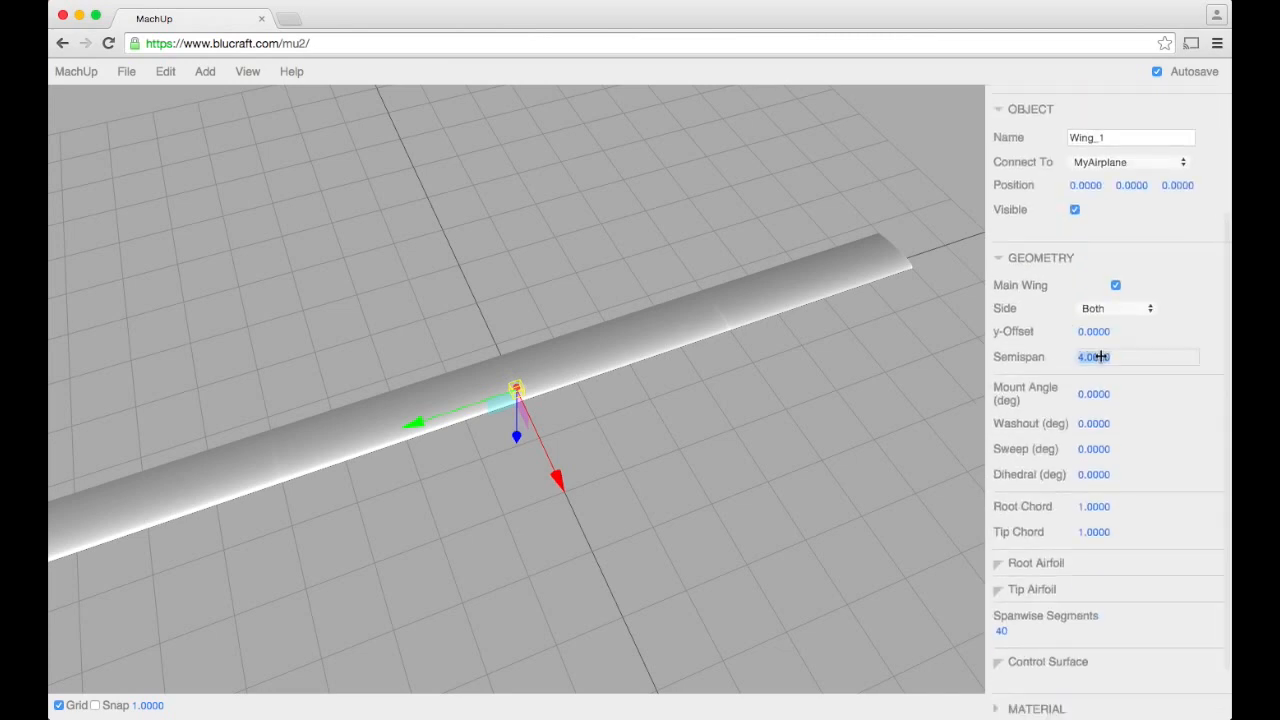
{"action": "type", "text": "3"}
{"action": "key", "text": "Return"}
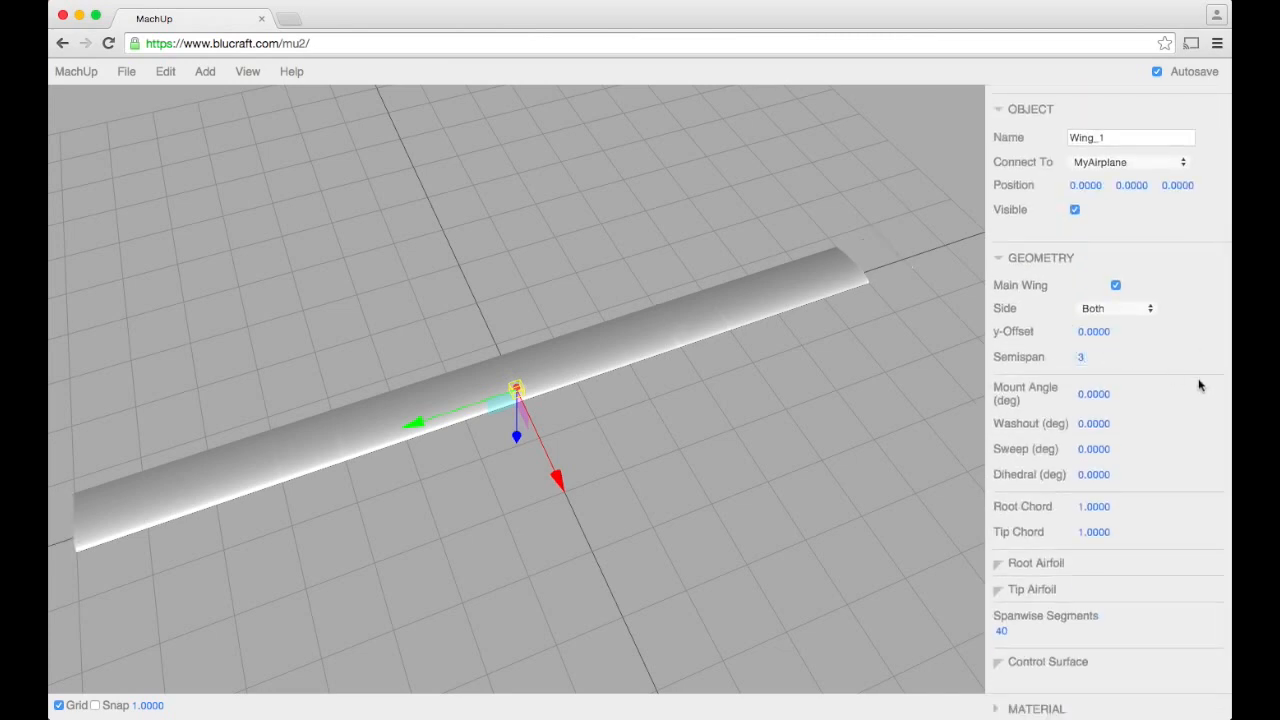
{"action": "left_click", "coordinate": [1097, 510]}
{"action": "type", "text": ".9"}
{"action": "key", "text": "Tab"}
{"action": "type", "text": "."}
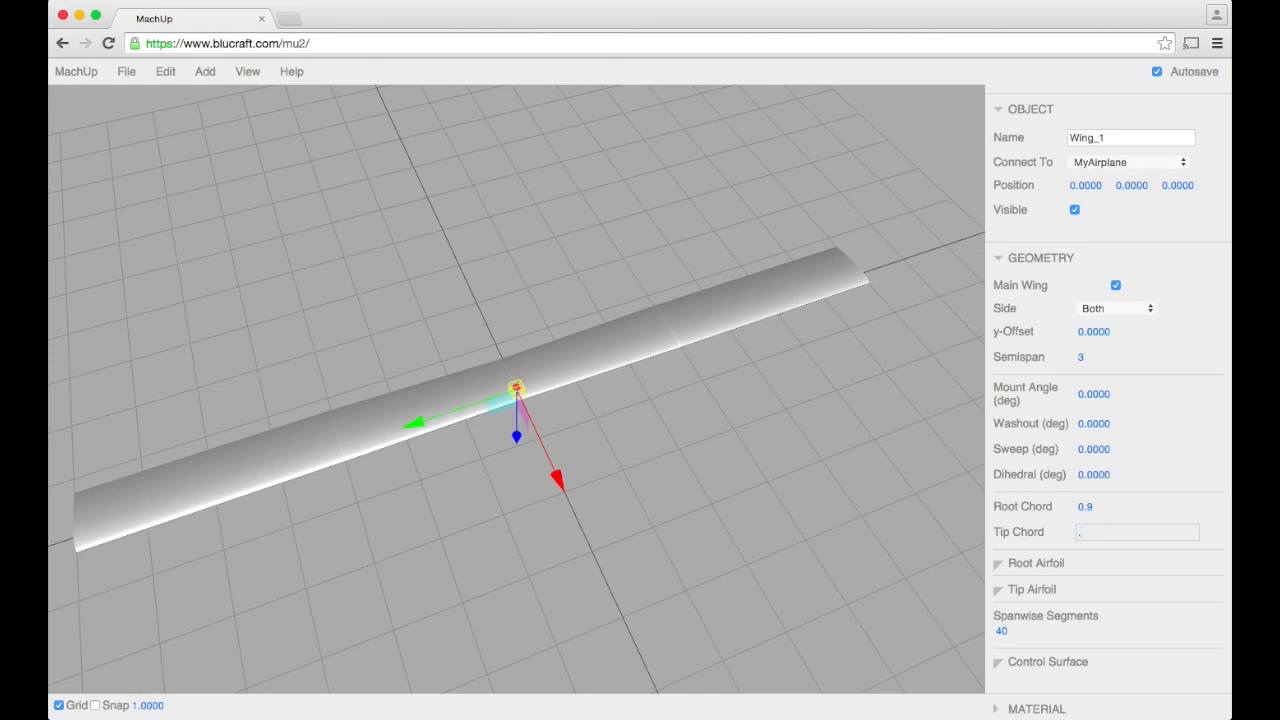
{"action": "type", "text": "8"}
{"action": "key", "text": "Tab"}
Step: Give Wing_2 root chord 0.8, tip chord 0.5 and semispan 2
{"action": "left_click", "coordinate": [793, 302]}
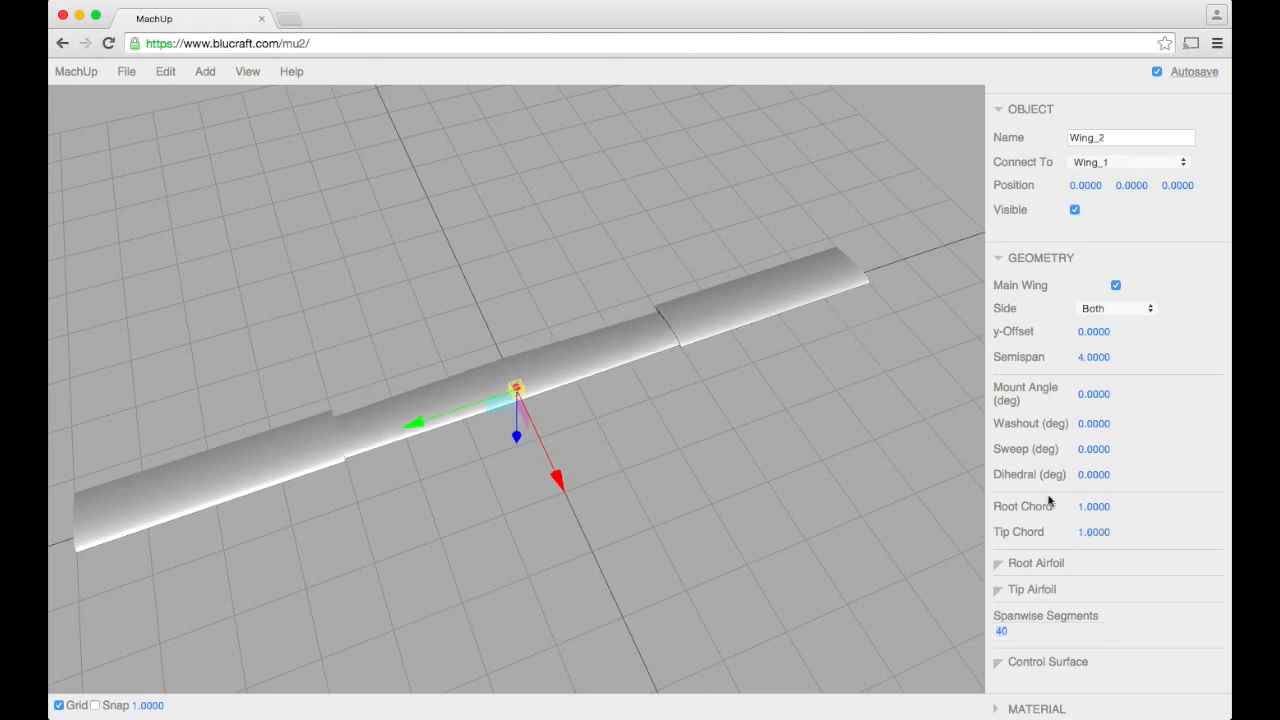
{"action": "left_click", "coordinate": [1100, 506]}
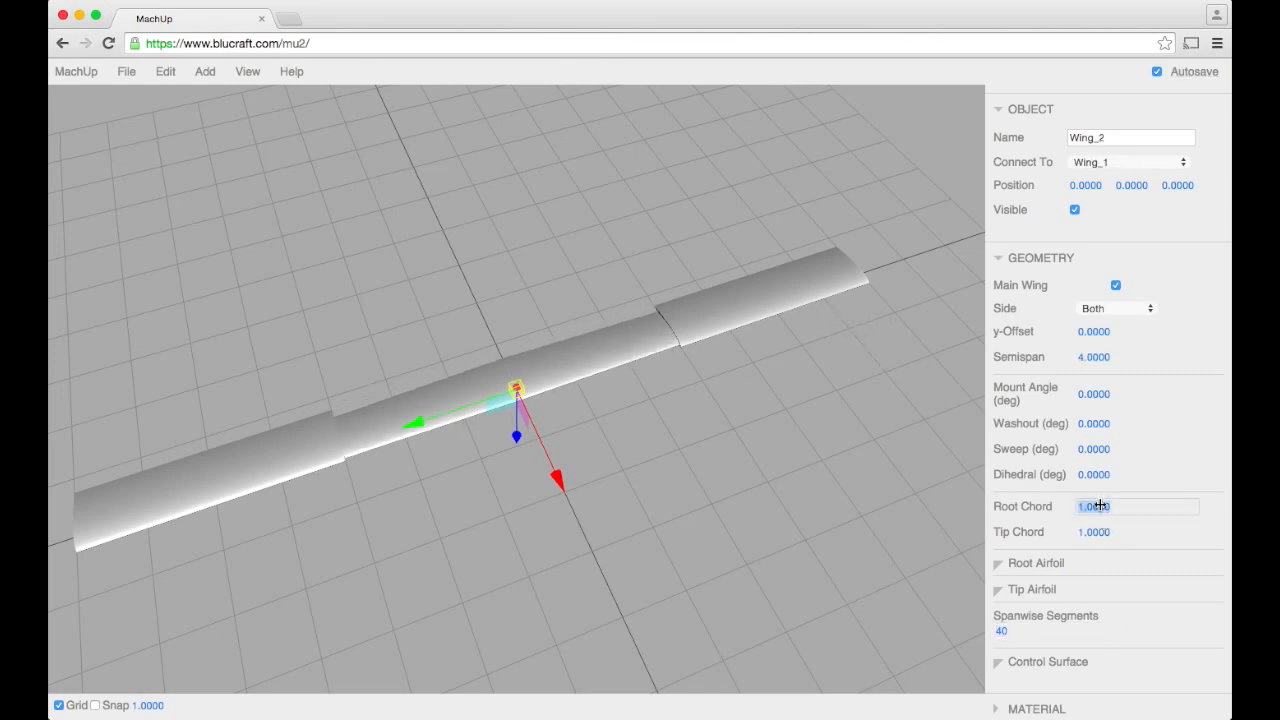
{"action": "type", "text": ".8"}
{"action": "key", "text": "Tab"}
{"action": "type", "text": "."}
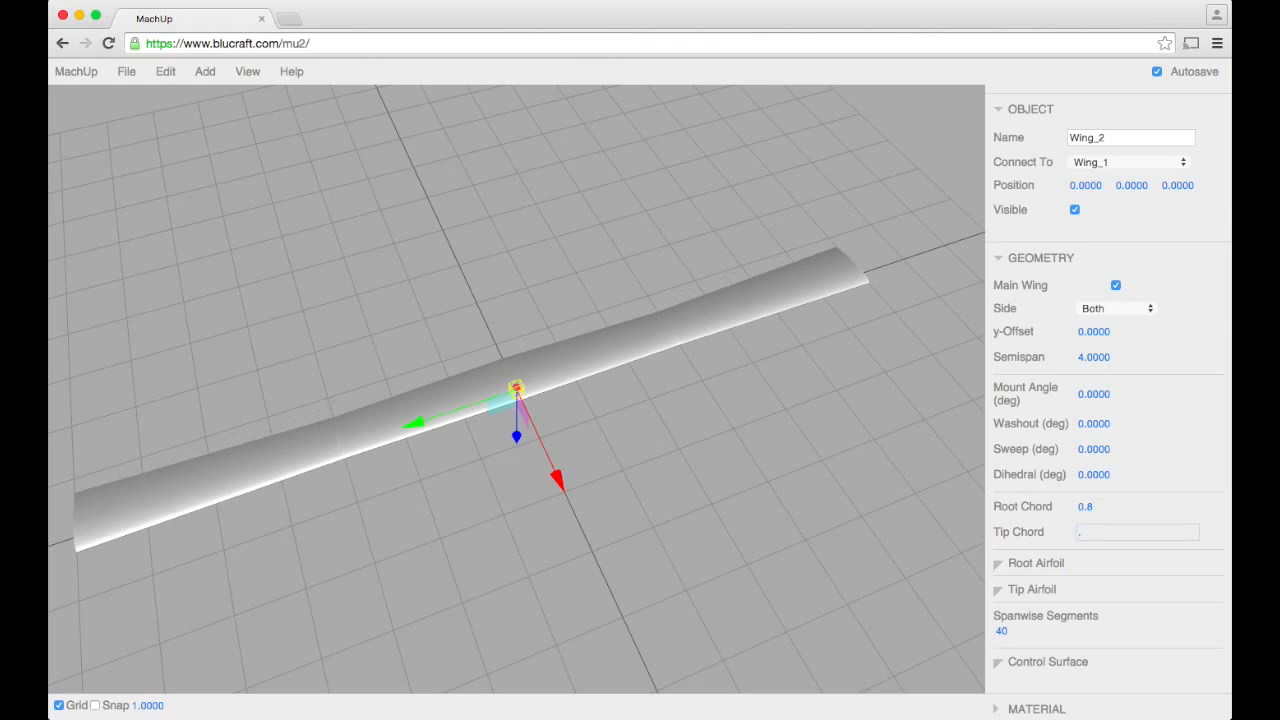
{"action": "key", "text": "Tab"}
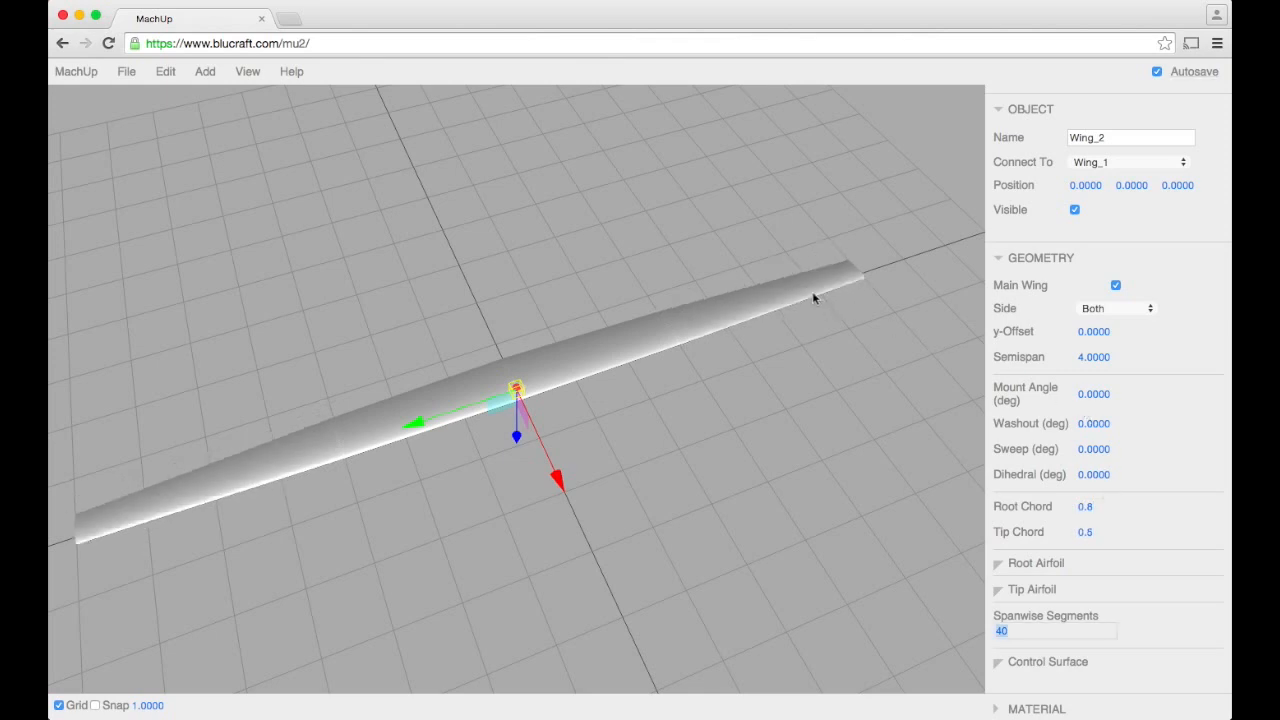
{"action": "left_click", "coordinate": [1082, 356]}
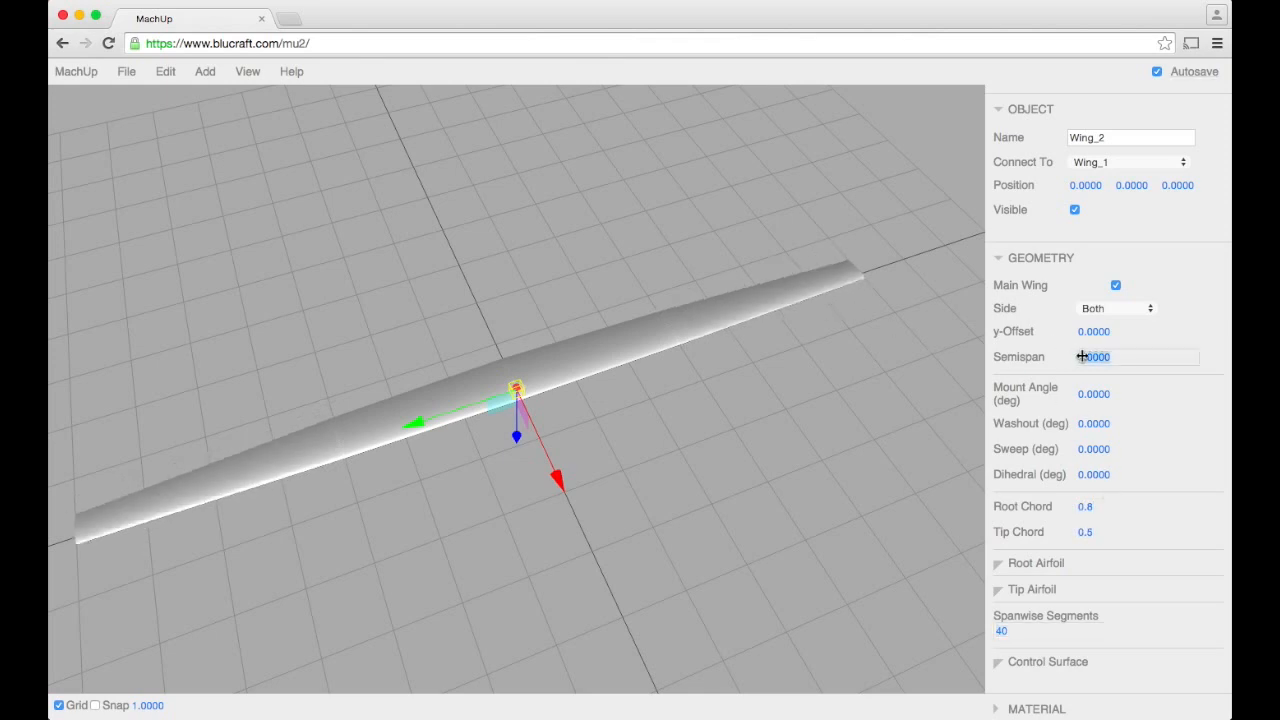
{"action": "type", "text": "2"}
{"action": "mouse_move", "coordinate": [612, 422]}
{"action": "left_mouse_down"}
{"action": "mouse_move", "coordinate": [751, 309]}
{"action": "mouse_move", "coordinate": [830, 378]}
{"action": "mouse_move", "coordinate": [734, 471]}
{"action": "mouse_move", "coordinate": [646, 417]}
{"action": "mouse_move", "coordinate": [600, 286]}
{"action": "mouse_move", "coordinate": [650, 465]}
{"action": "mouse_move", "coordinate": [616, 380]}
{"action": "left_mouse_up"}
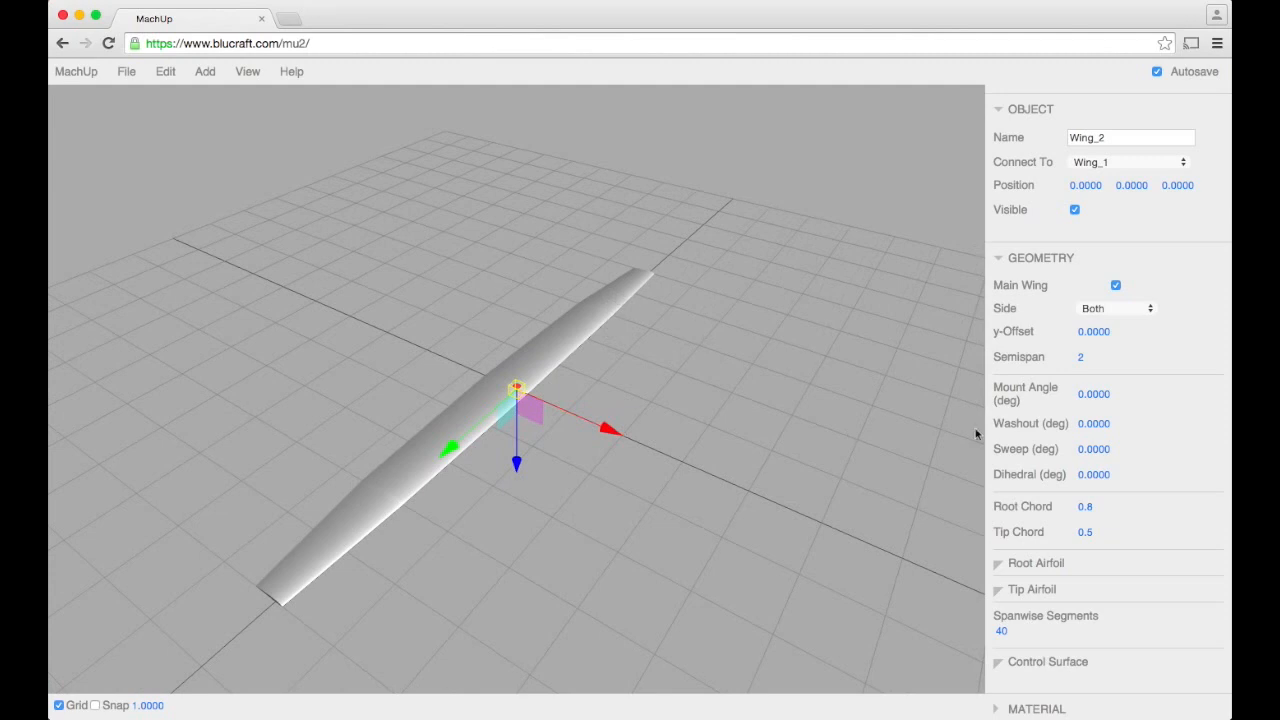
Step: Set Wing_2's dihedral to 4° and washout to 2°
{"action": "left_click", "coordinate": [1091, 474]}
{"action": "type", "text": "4"}
{"action": "key", "text": "Return"}
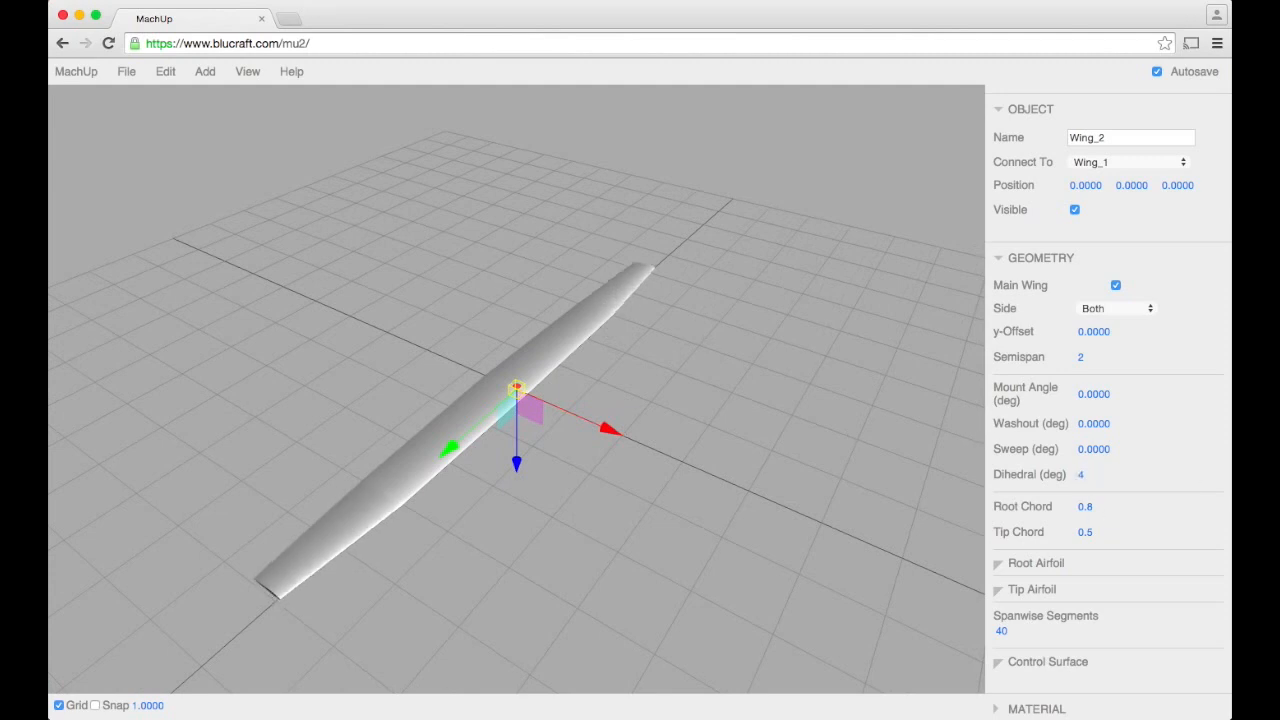
{"action": "left_click_drag", "start_coordinate": [725, 538], "coordinate": [697, 455]}
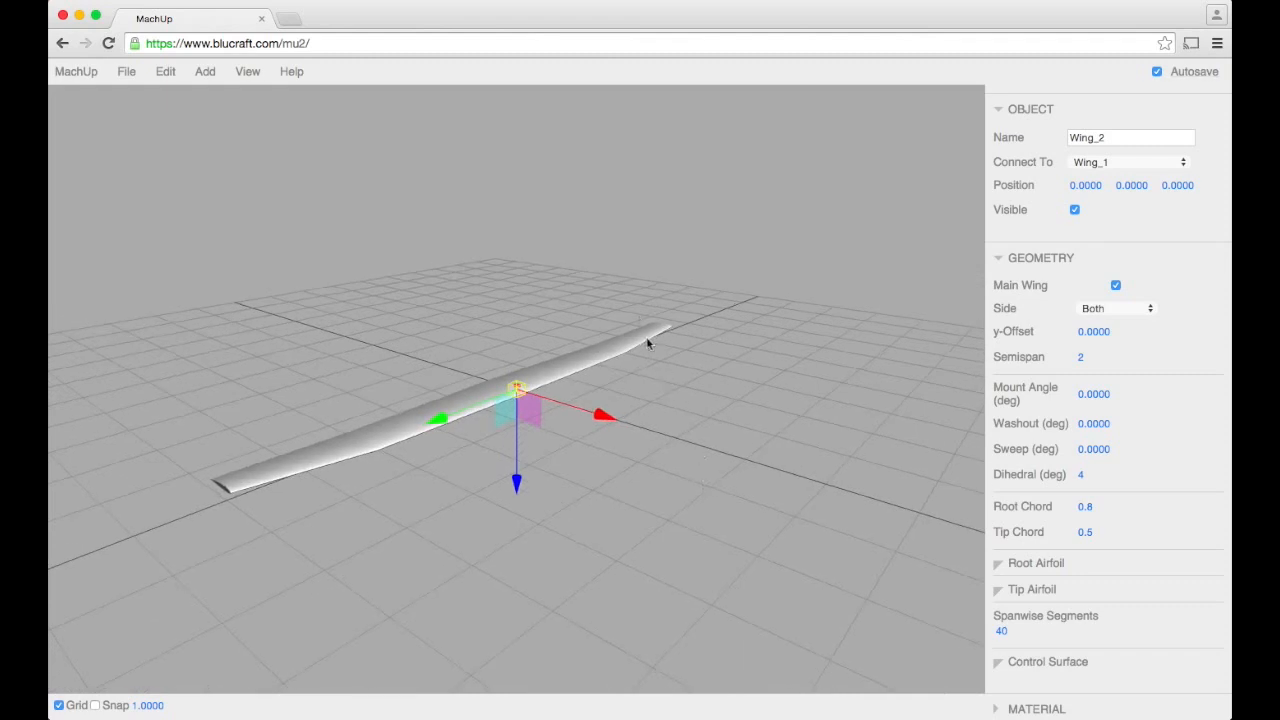
{"action": "left_click", "coordinate": [1098, 423]}
{"action": "type", "text": "2"}
{"action": "key", "text": "Return"}
{"action": "left_click", "coordinate": [561, 376]}
{"action": "scroll", "coordinate": [1053, 582], "scroll_direction": "down", "scroll_amount": 2}
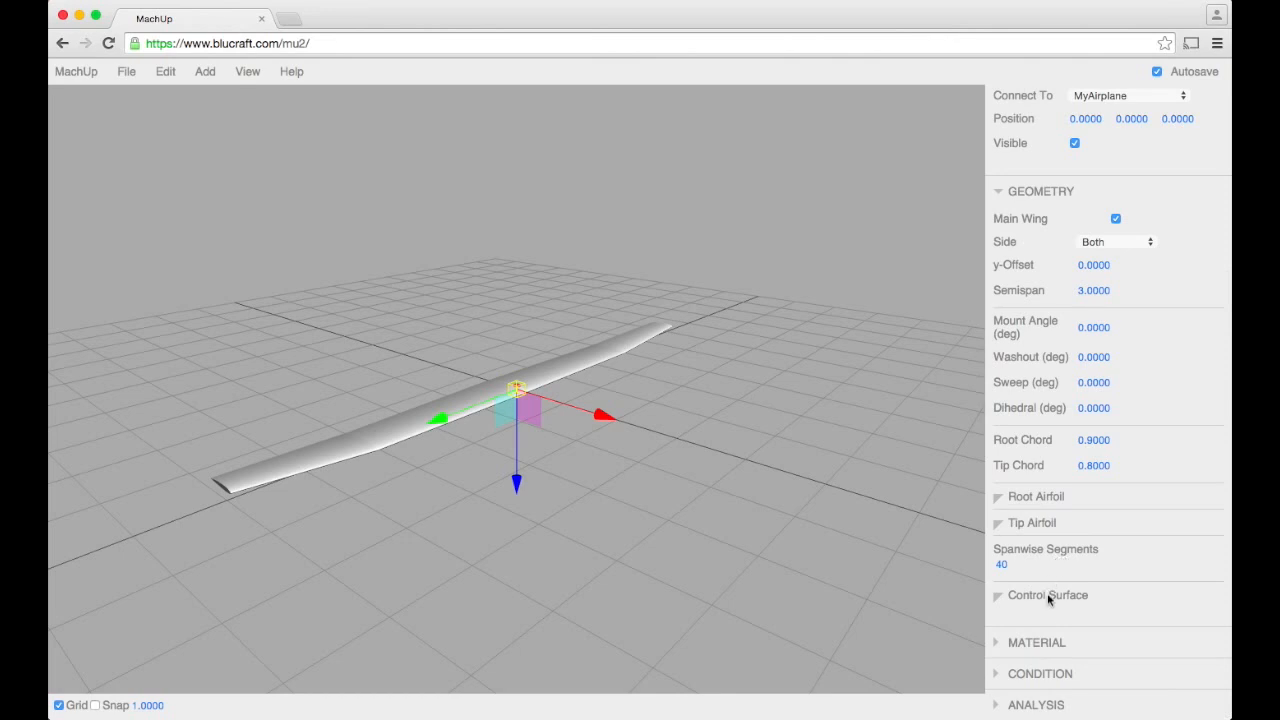
Step: Enable a control surface on Wing_1 with root and tip flap-chord fractions of 0.3
{"action": "left_click", "coordinate": [1047, 595]}
{"action": "scroll", "coordinate": [1047, 593], "scroll_direction": "down", "scroll_amount": 1}
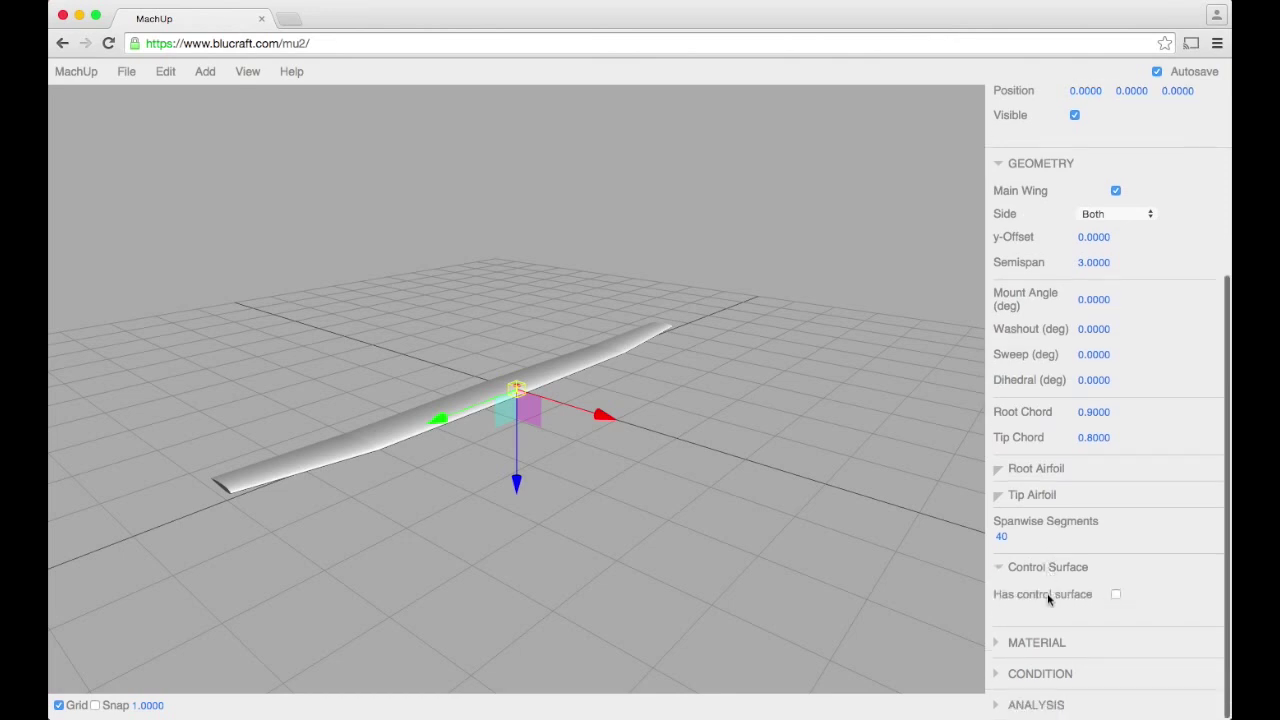
{"action": "left_click", "coordinate": [1116, 595]}
{"action": "scroll", "coordinate": [1112, 596], "scroll_direction": "down", "scroll_amount": 5}
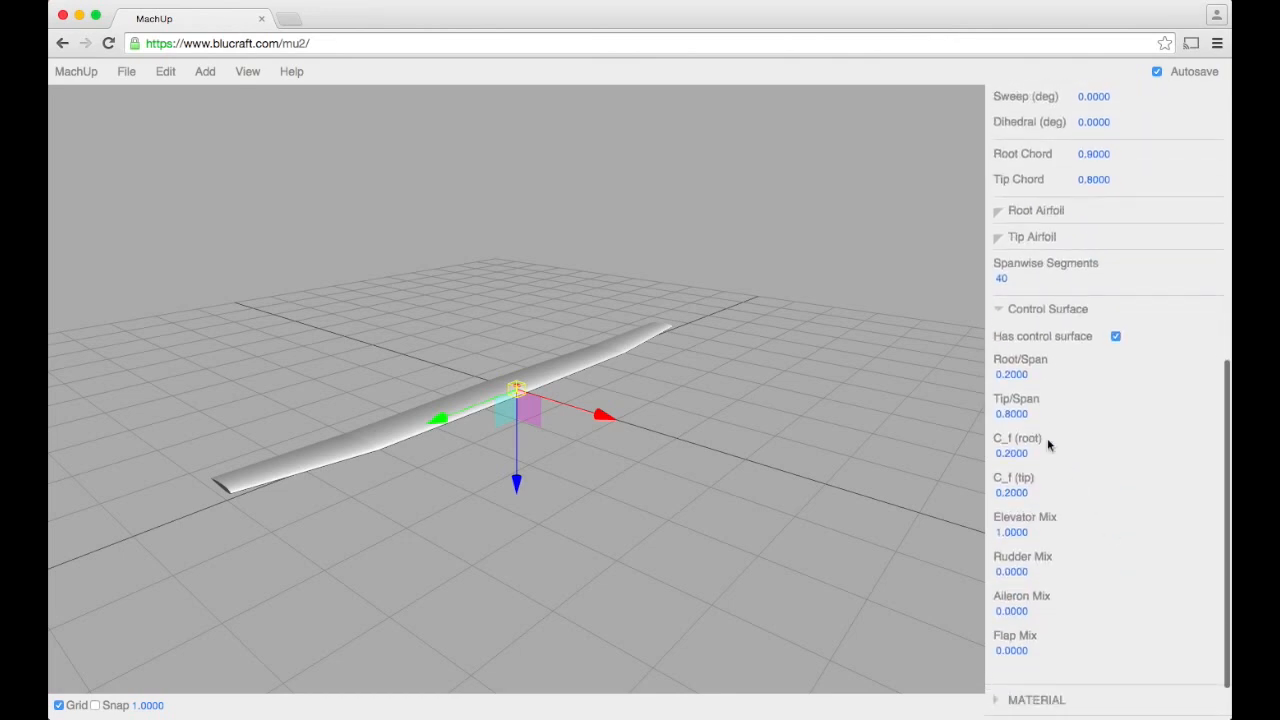
{"action": "left_click", "coordinate": [1019, 453]}
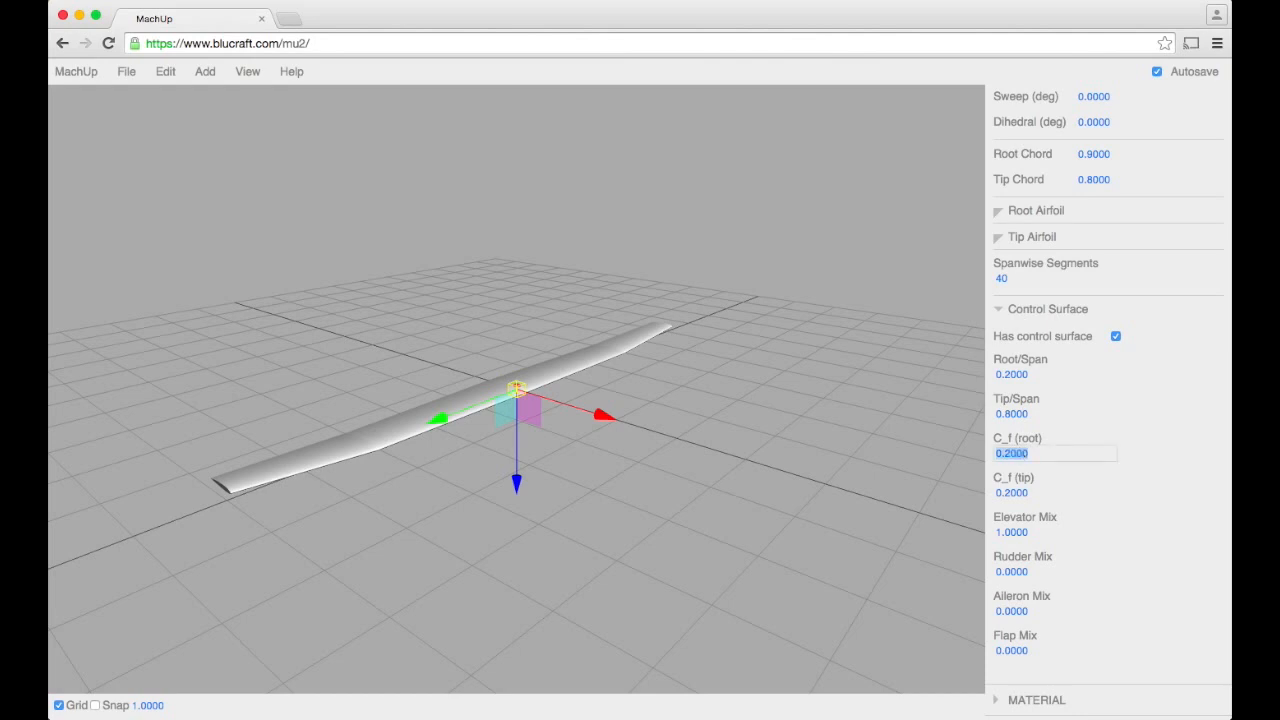
{"action": "type", "text": ".3"}
{"action": "key", "text": "Tab"}
{"action": "type", "text": "0"}
{"action": "key", "text": "Tab"}
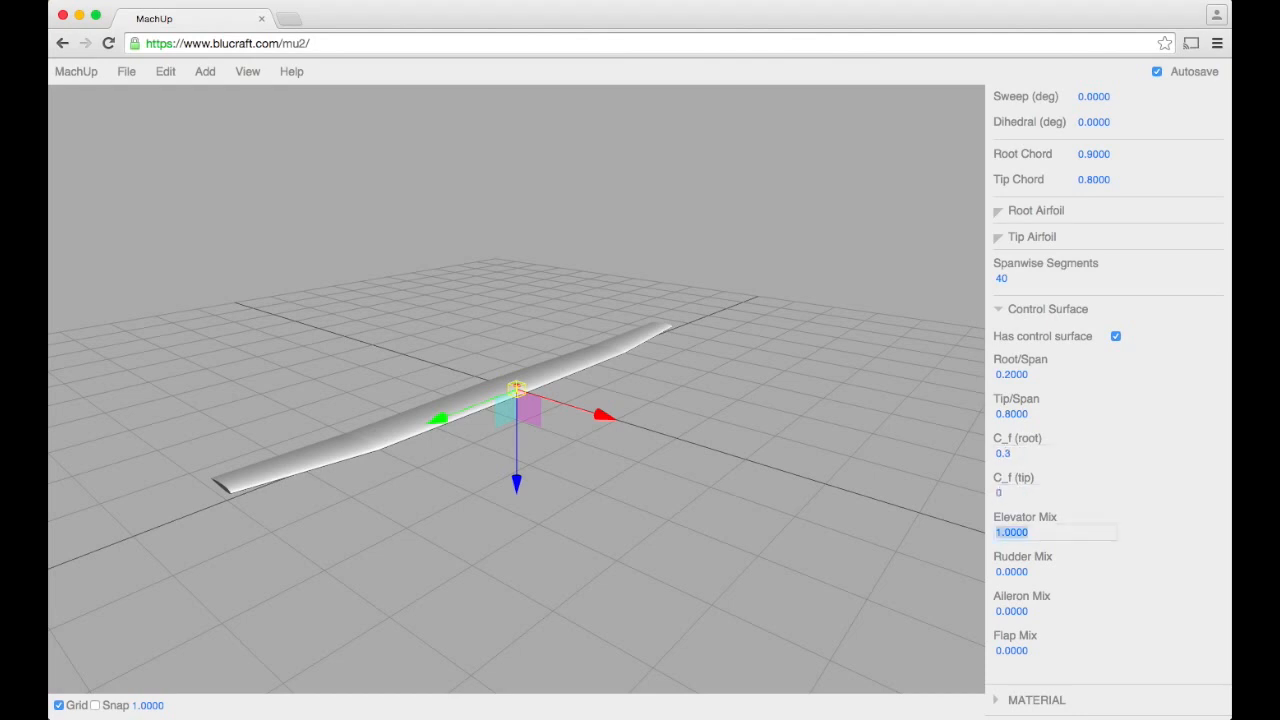
{"action": "key", "text": "shift+Tab"}
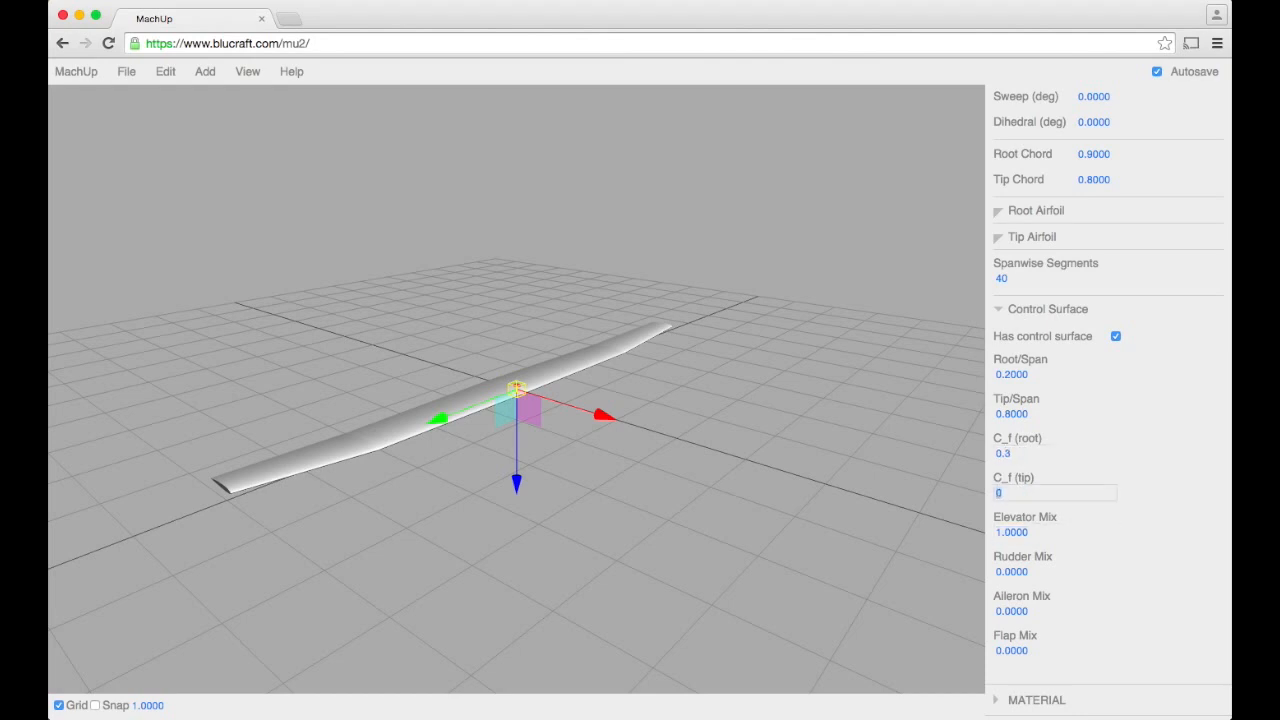
{"action": "type", "text": ".3"}
{"action": "key", "text": "Tab"}
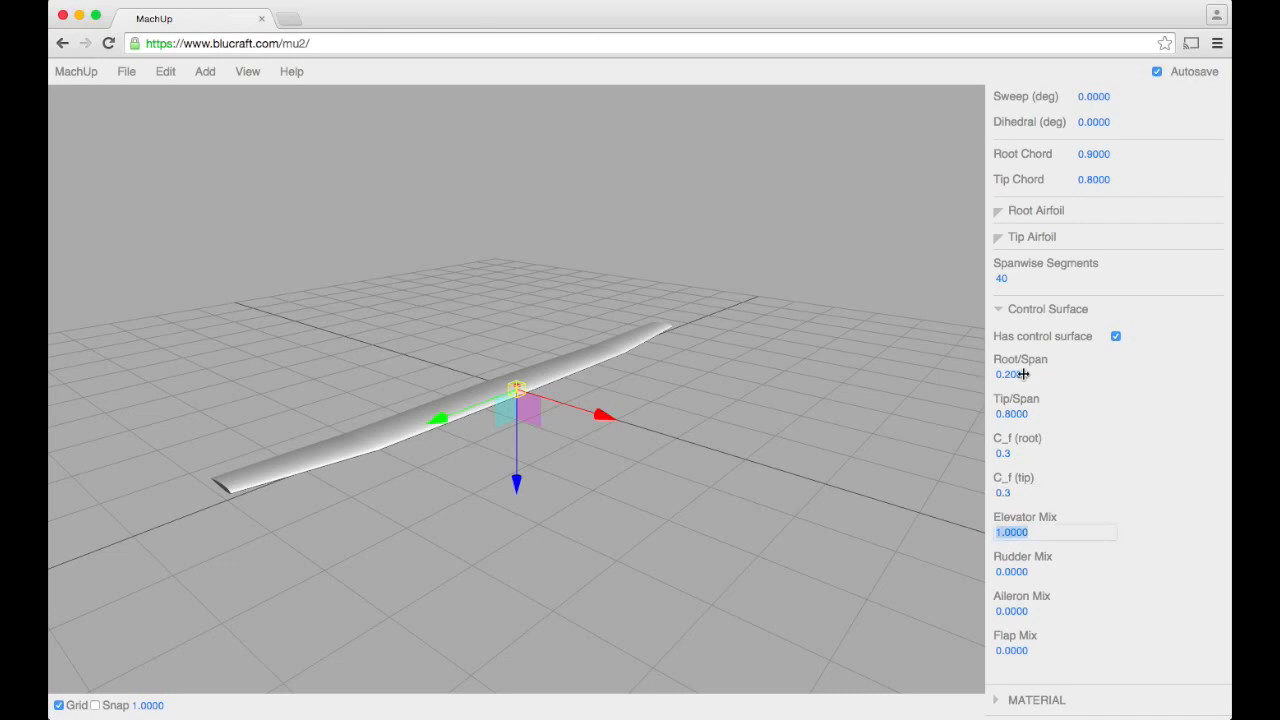
Step: Set the flap to run from Root/Span 0.15 to Tip/Span 1 with Elevator Mix 0 and Flap Mix 1
{"action": "left_click", "coordinate": [1023, 374]}
{"action": "left_click", "coordinate": [1019, 414]}
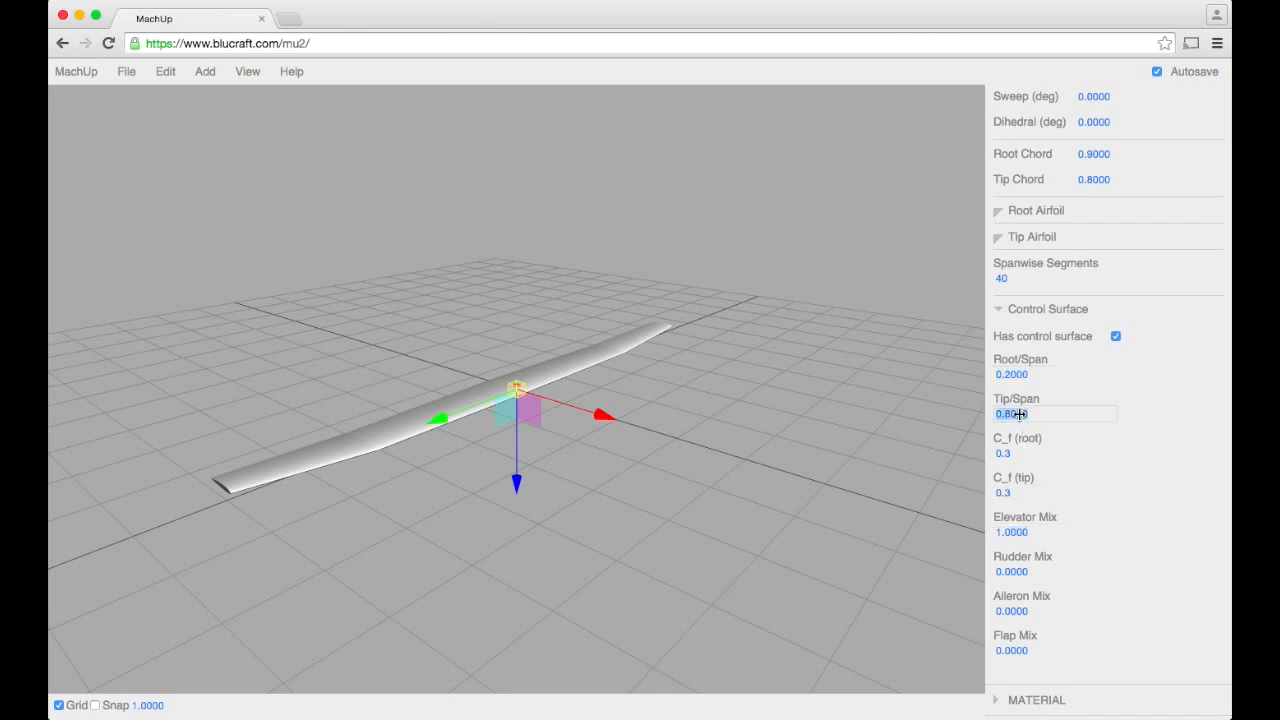
{"action": "type", "text": "1"}
{"action": "left_click", "coordinate": [1028, 374]}
{"action": "type", "text": "."}
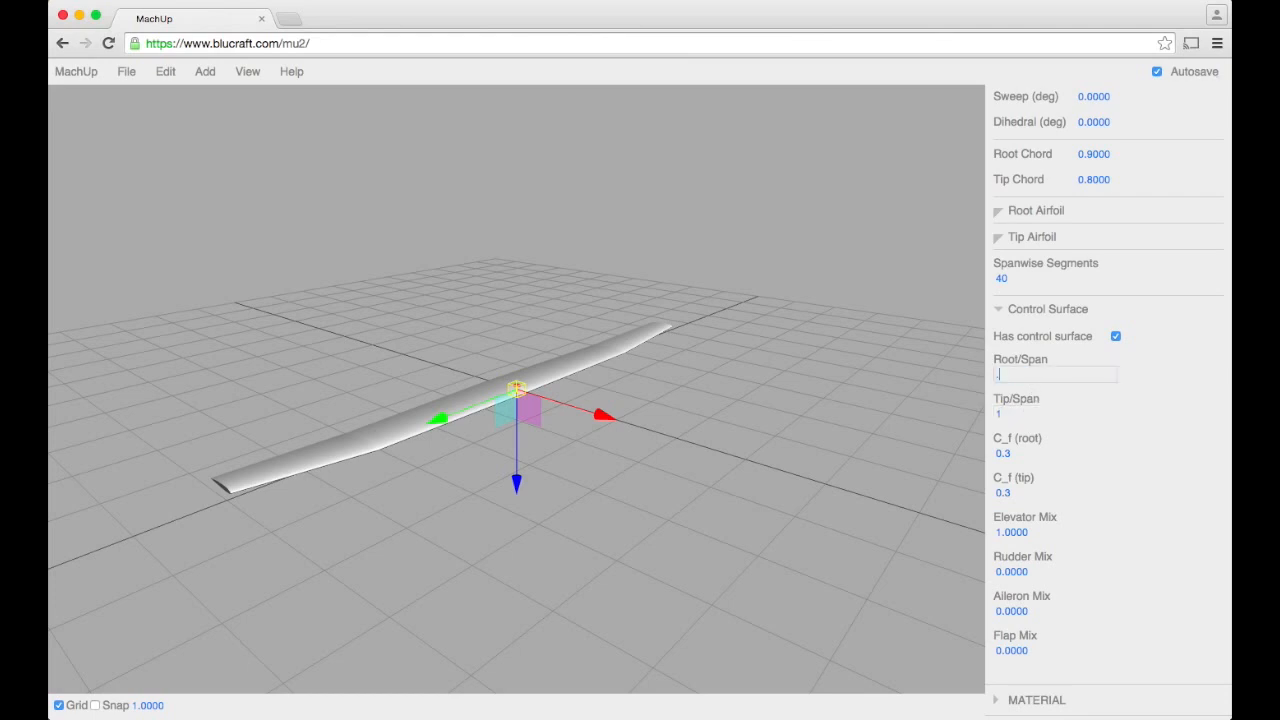
{"action": "type", "text": "15"}
{"action": "key", "text": "Return"}
{"action": "left_click", "coordinate": [1017, 531]}
{"action": "type", "text": "0"}
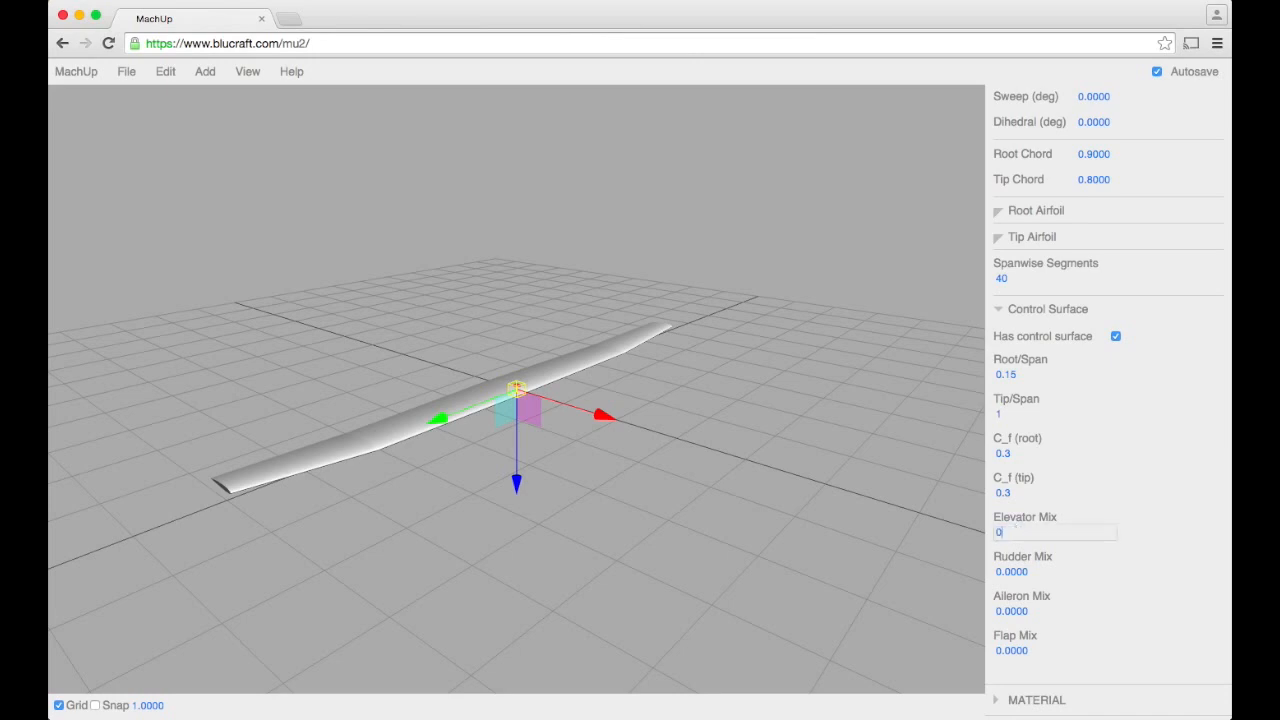
{"action": "key", "text": "Tab"}
{"action": "key", "text": "Tab"}
{"action": "key", "text": "Tab"}
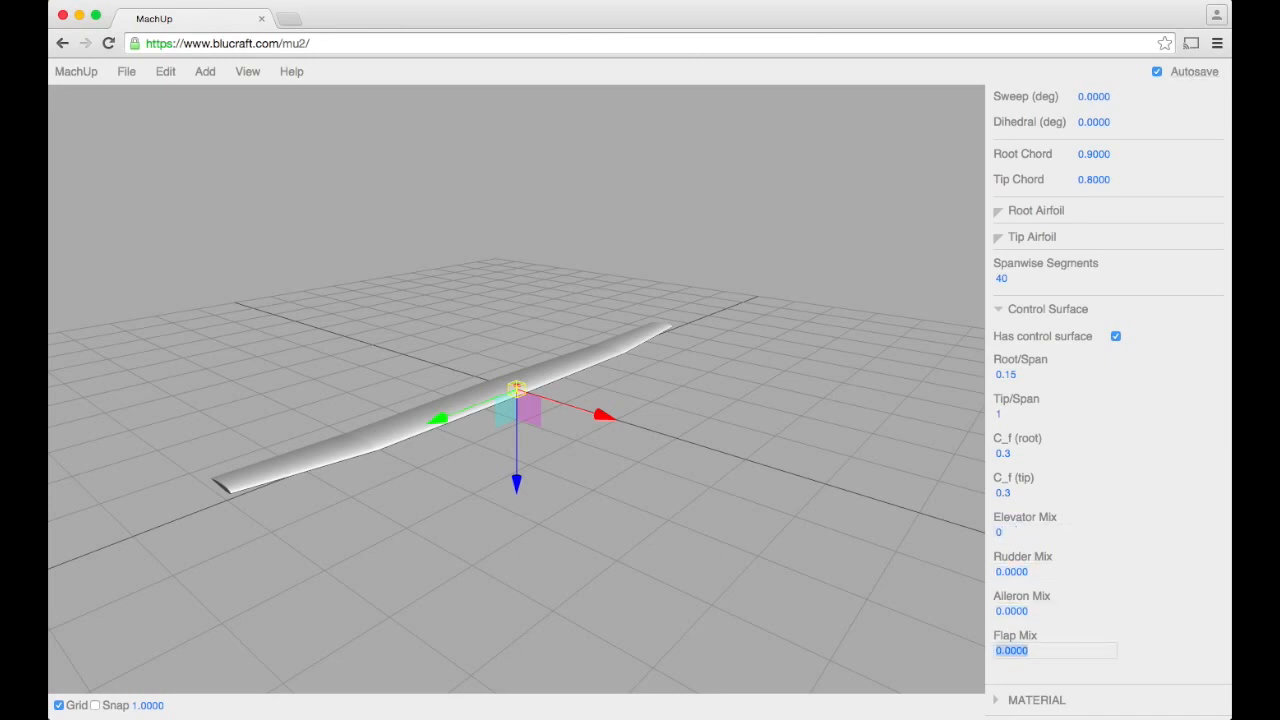
{"action": "type", "text": "1"}
{"action": "key", "text": "Tab"}
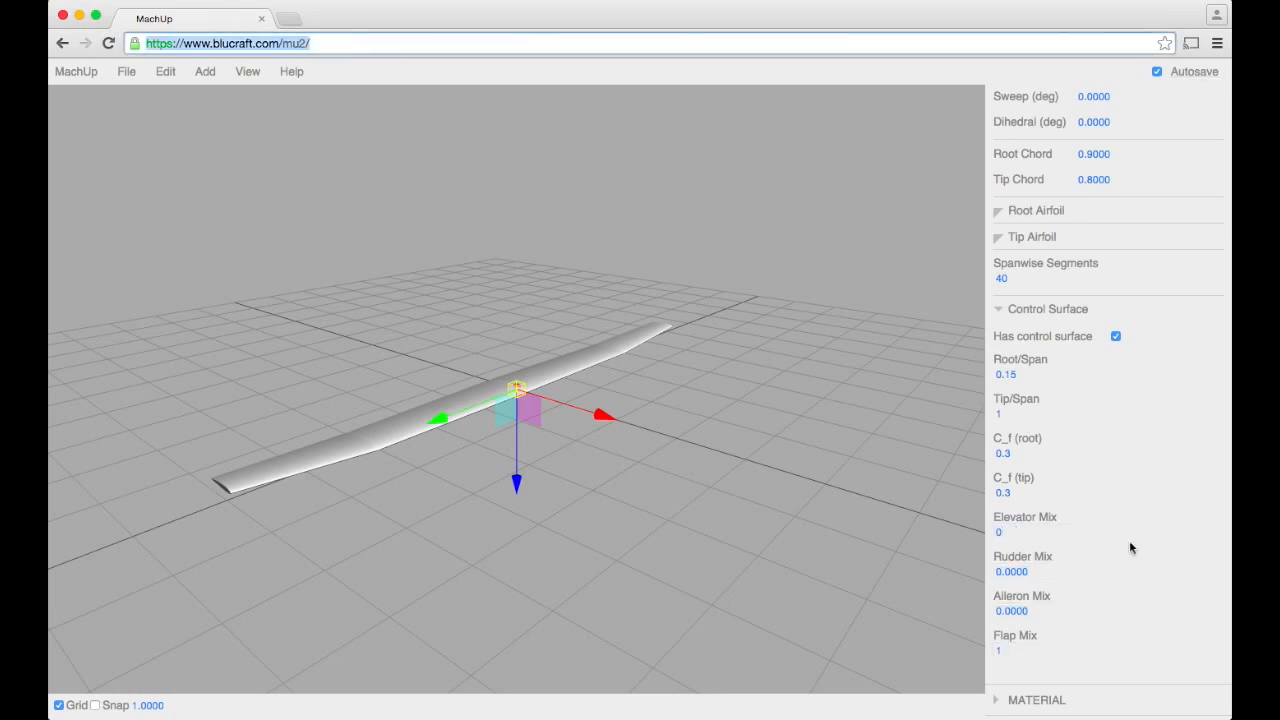
{"action": "scroll", "coordinate": [1065, 690], "scroll_direction": "down", "scroll_amount": 2}
Step: Set the flight-condition flap deflection to 15°, then raise it to 45°
{"action": "left_click", "coordinate": [1046, 670]}
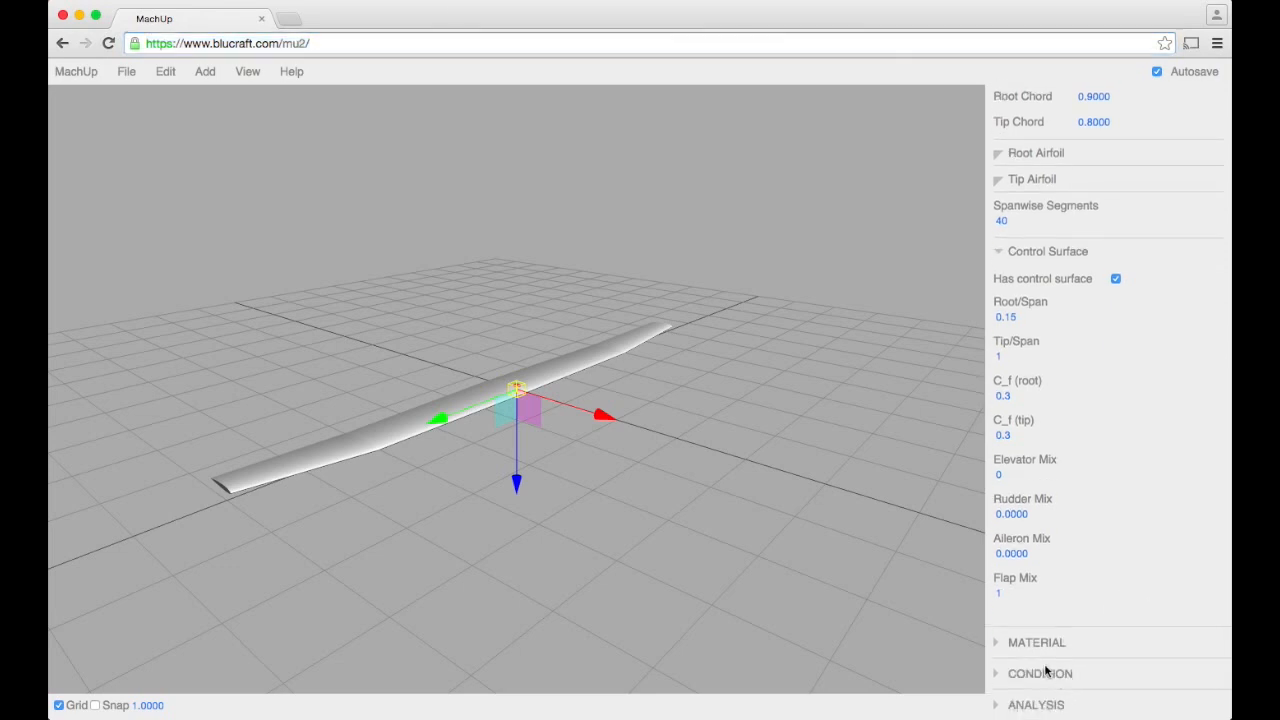
{"action": "left_click", "coordinate": [1044, 673]}
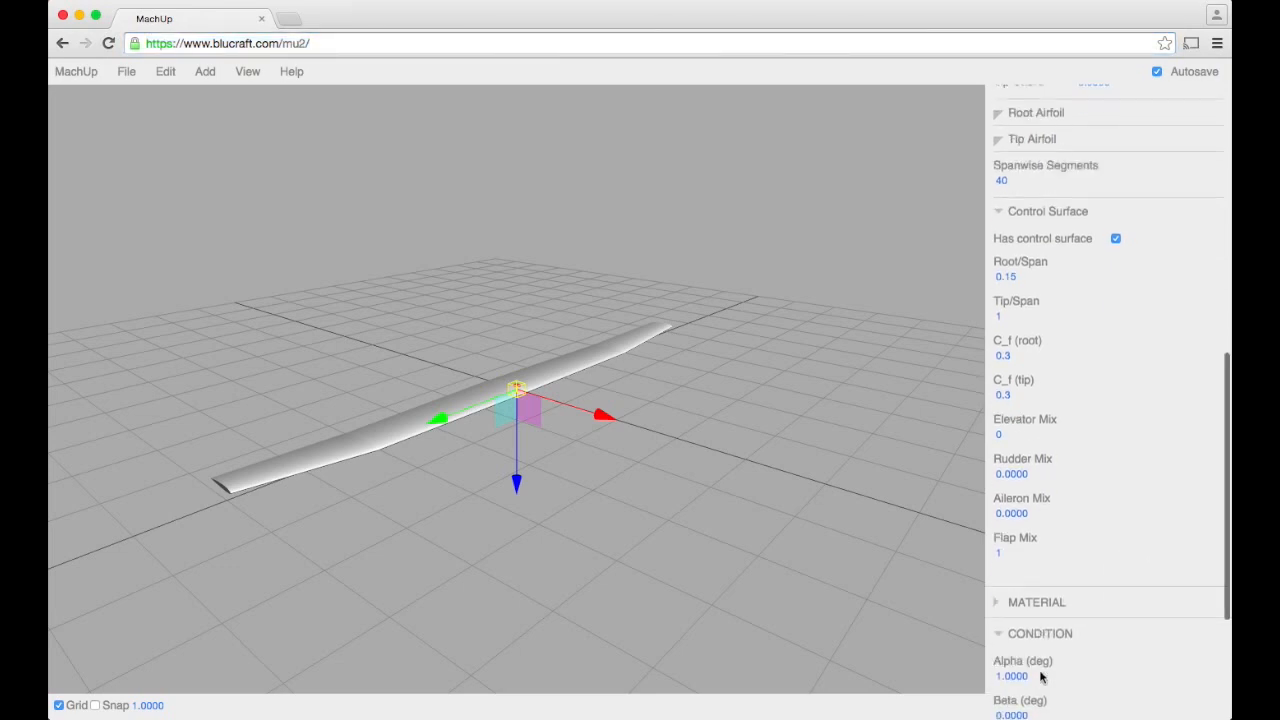
{"action": "scroll", "coordinate": [1043, 676], "scroll_direction": "down", "scroll_amount": 5}
{"action": "left_click", "coordinate": [1015, 649]}
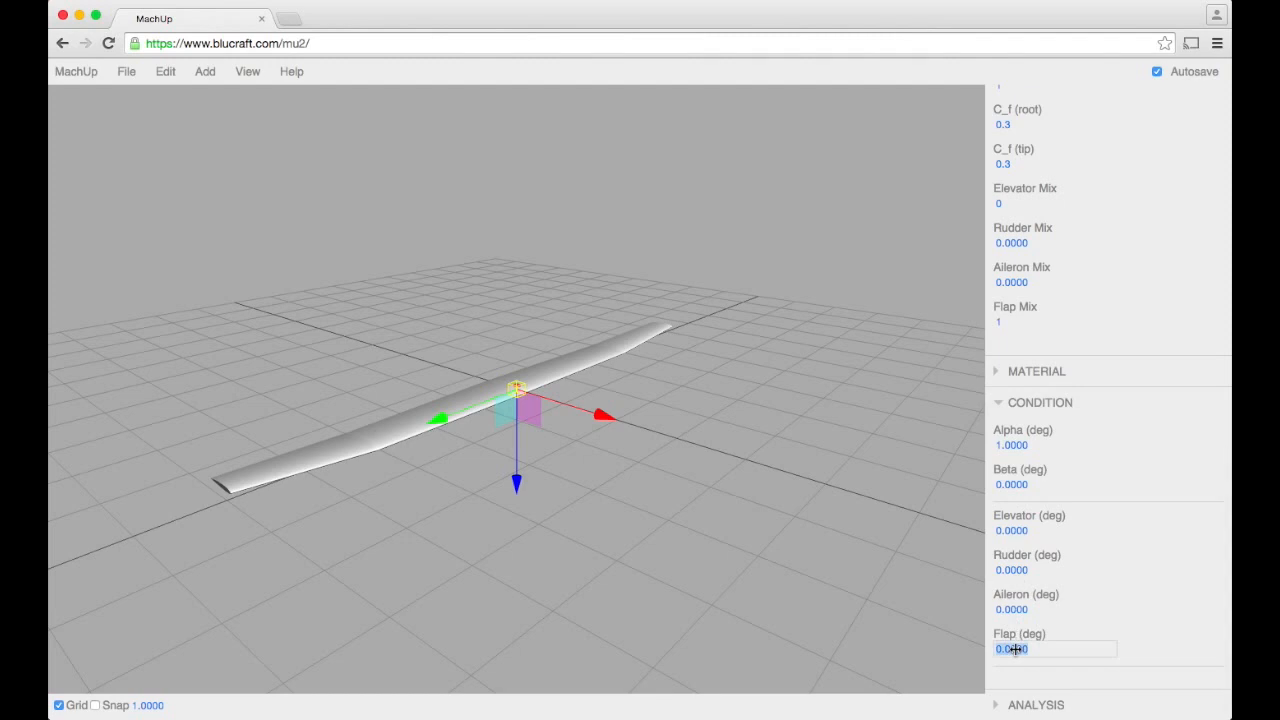
{"action": "type", "text": "15"}
{"action": "key", "text": "Return"}
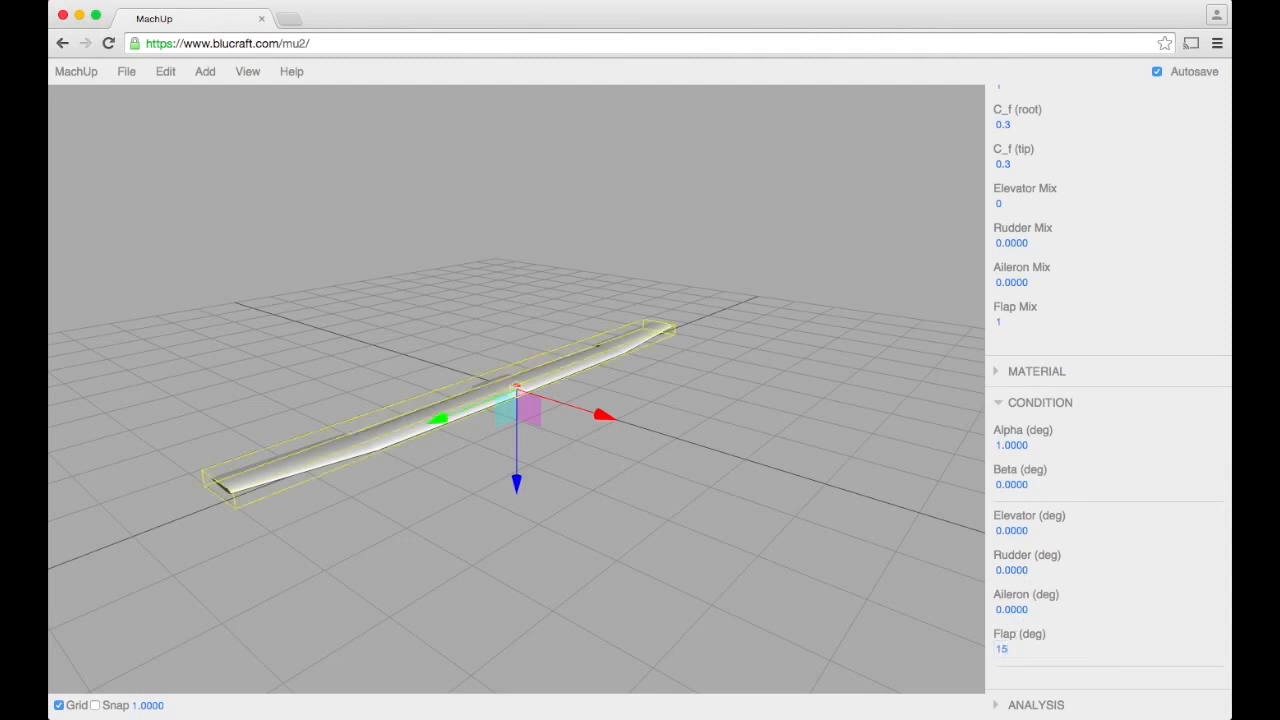
{"action": "left_click", "coordinate": [651, 557]}
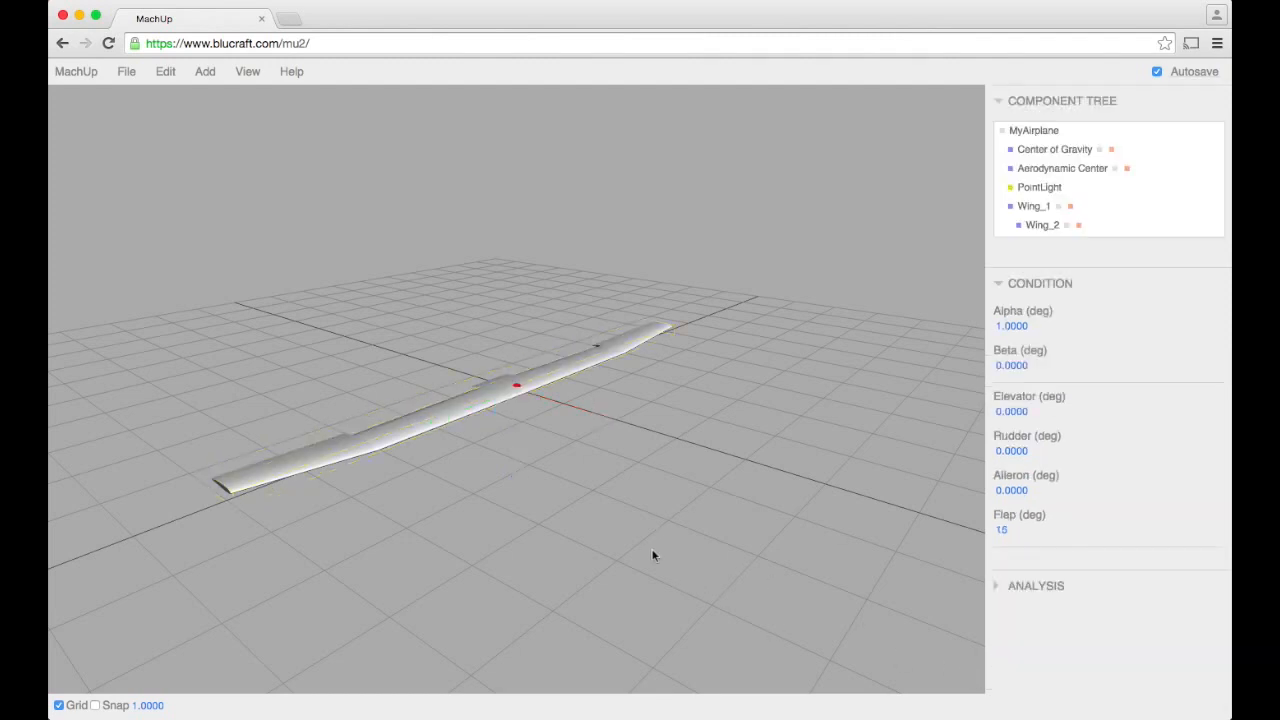
{"action": "mouse_move", "coordinate": [651, 557]}
{"action": "left_mouse_down"}
{"action": "mouse_move", "coordinate": [771, 606]}
{"action": "mouse_move", "coordinate": [679, 567]}
{"action": "mouse_move", "coordinate": [669, 414]}
{"action": "mouse_move", "coordinate": [574, 423]}
{"action": "mouse_move", "coordinate": [531, 509]}
{"action": "mouse_move", "coordinate": [1013, 507]}
{"action": "left_mouse_up"}
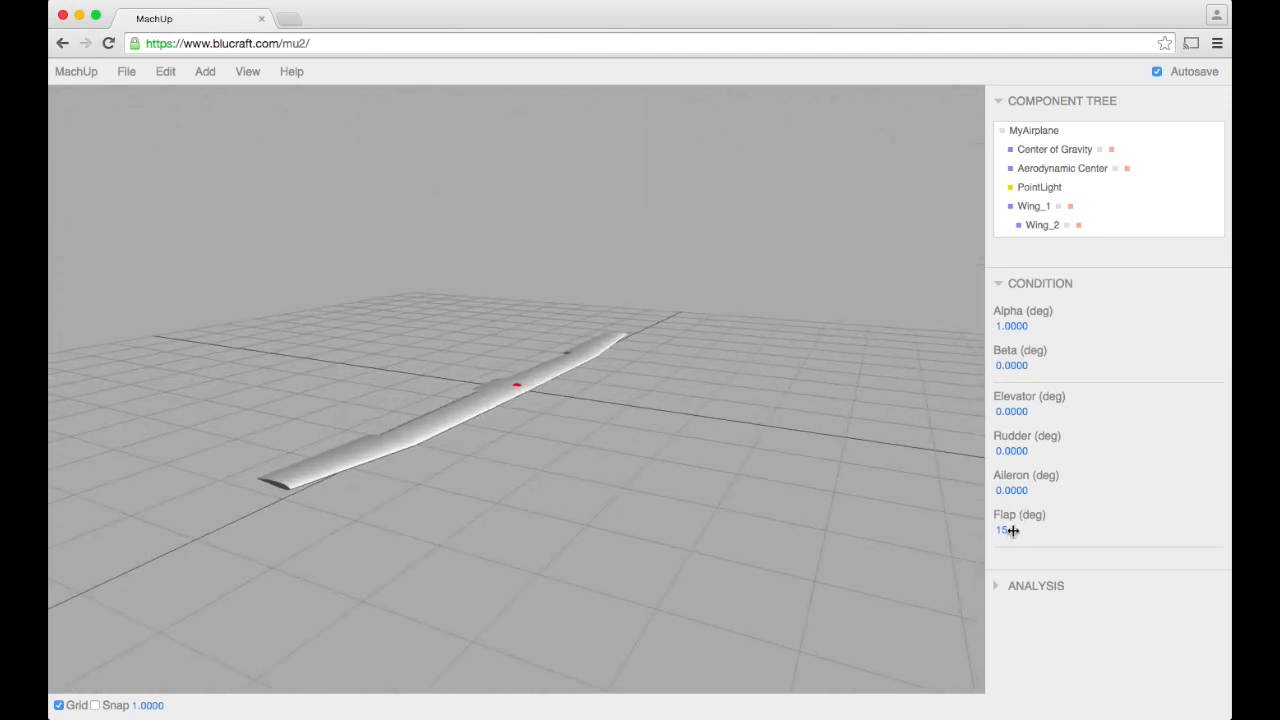
{"action": "left_click", "coordinate": [1004, 530]}
{"action": "left_click", "coordinate": [1039, 526]}
{"action": "type", "text": "45"}
{"action": "key", "text": "Return"}
{"action": "mouse_move", "coordinate": [575, 501]}
{"action": "left_mouse_down"}
{"action": "mouse_move", "coordinate": [629, 557]}
{"action": "mouse_move", "coordinate": [366, 569]}
{"action": "mouse_move", "coordinate": [623, 403]}
{"action": "left_mouse_up"}
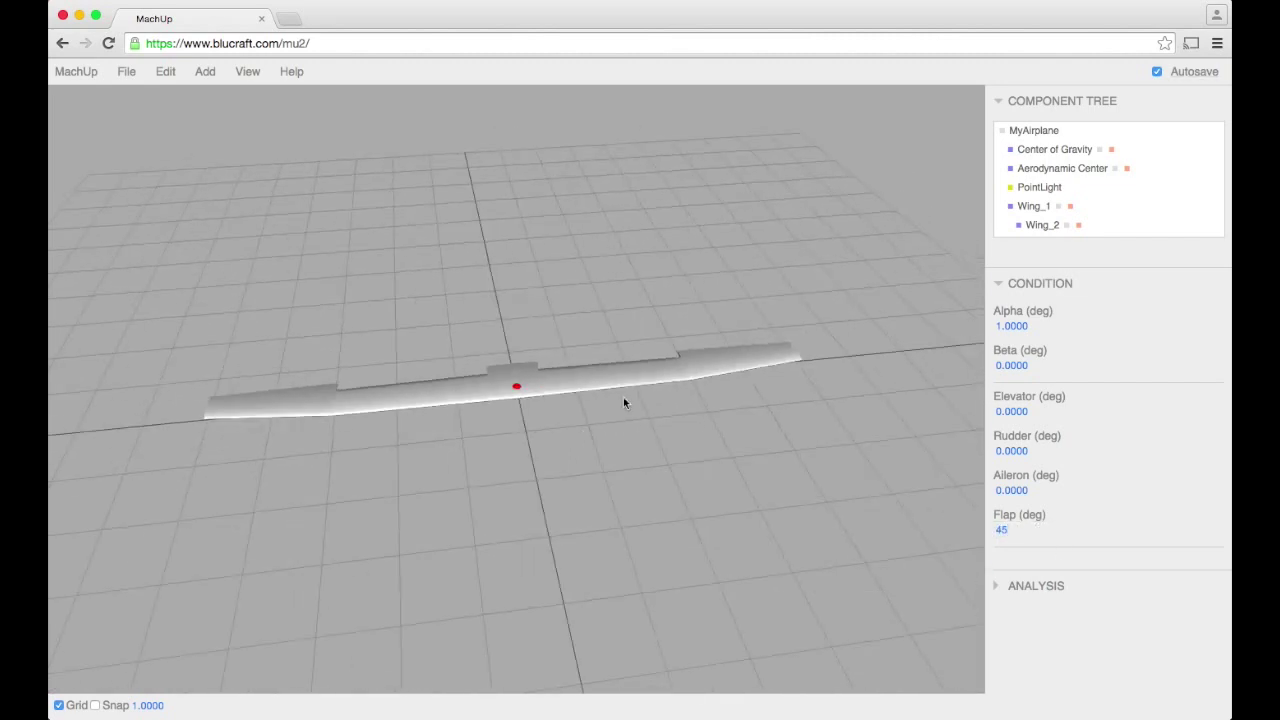
{"action": "left_click", "coordinate": [731, 357]}
{"action": "scroll", "coordinate": [1083, 500], "scroll_direction": "down", "scroll_amount": 5}
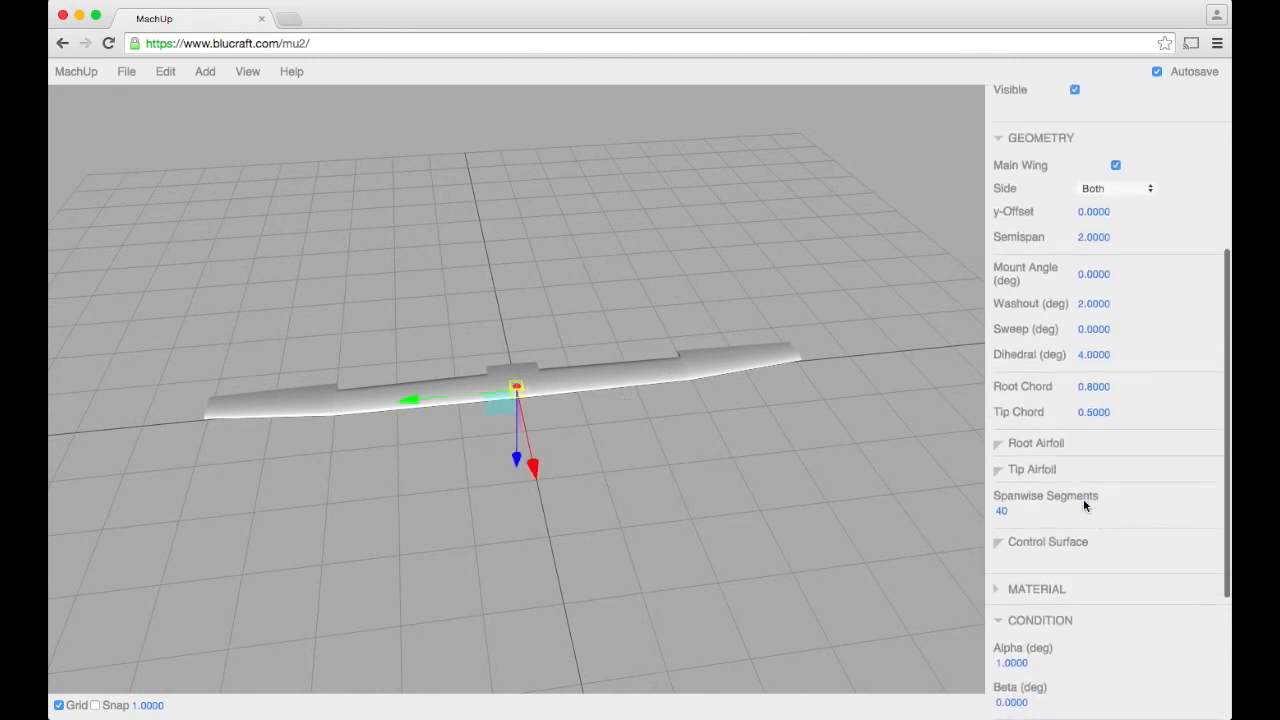
{"action": "scroll", "coordinate": [1083, 505], "scroll_direction": "down", "scroll_amount": 2}
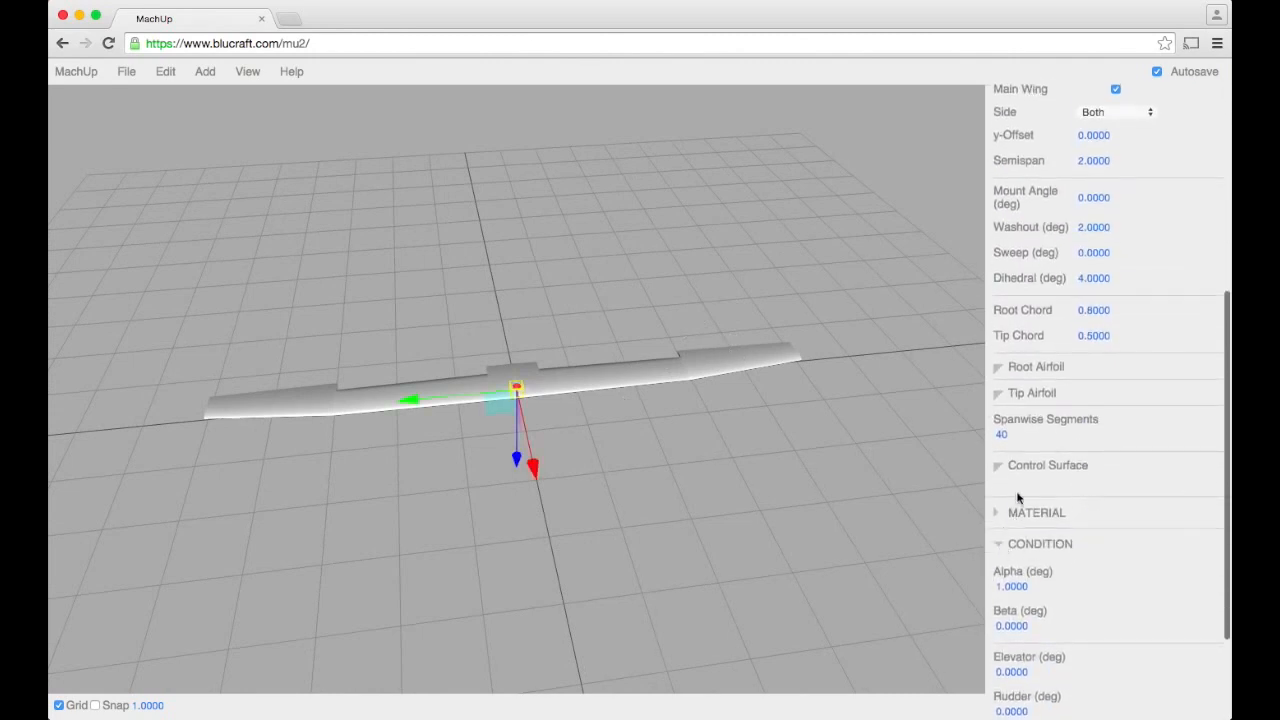
Step: Enable a control surface on Wing_2 with Tip/Span 1, Elevator Mix 0 and Aileron Mix 1
{"action": "left_click", "coordinate": [1030, 476]}
{"action": "left_click", "coordinate": [1116, 493]}
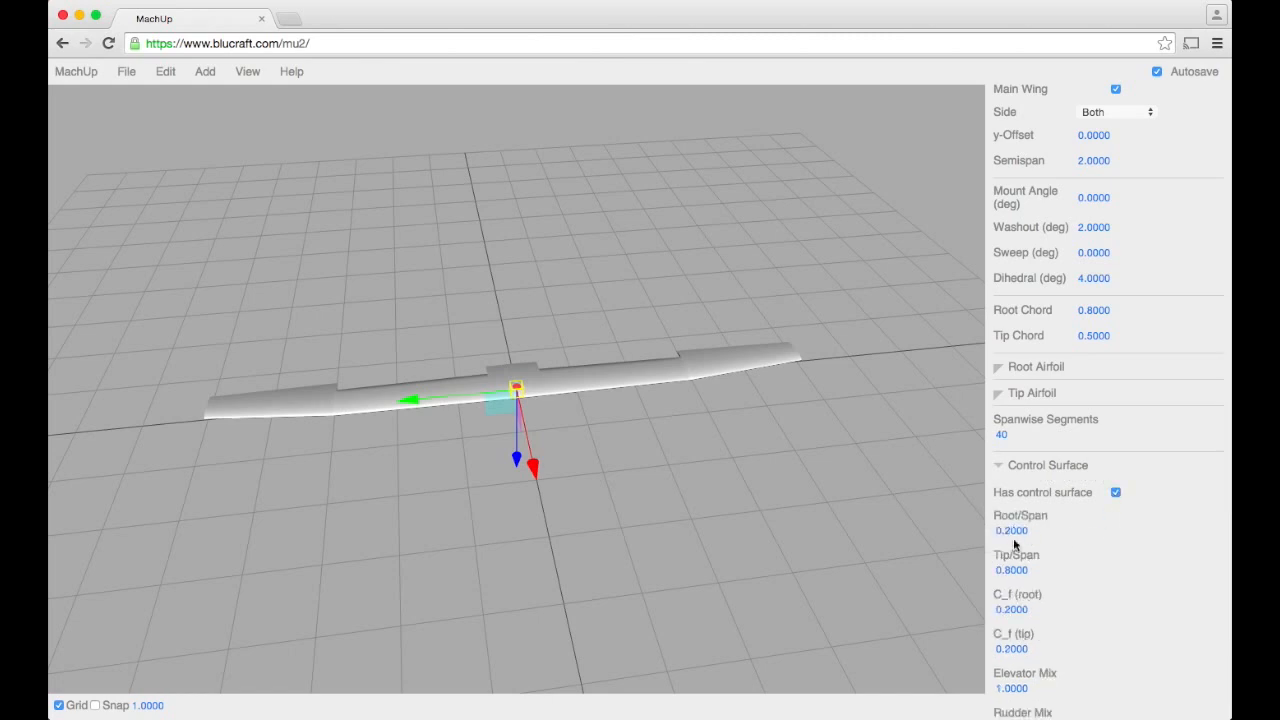
{"action": "left_click", "coordinate": [1011, 569]}
{"action": "type", "text": "1"}
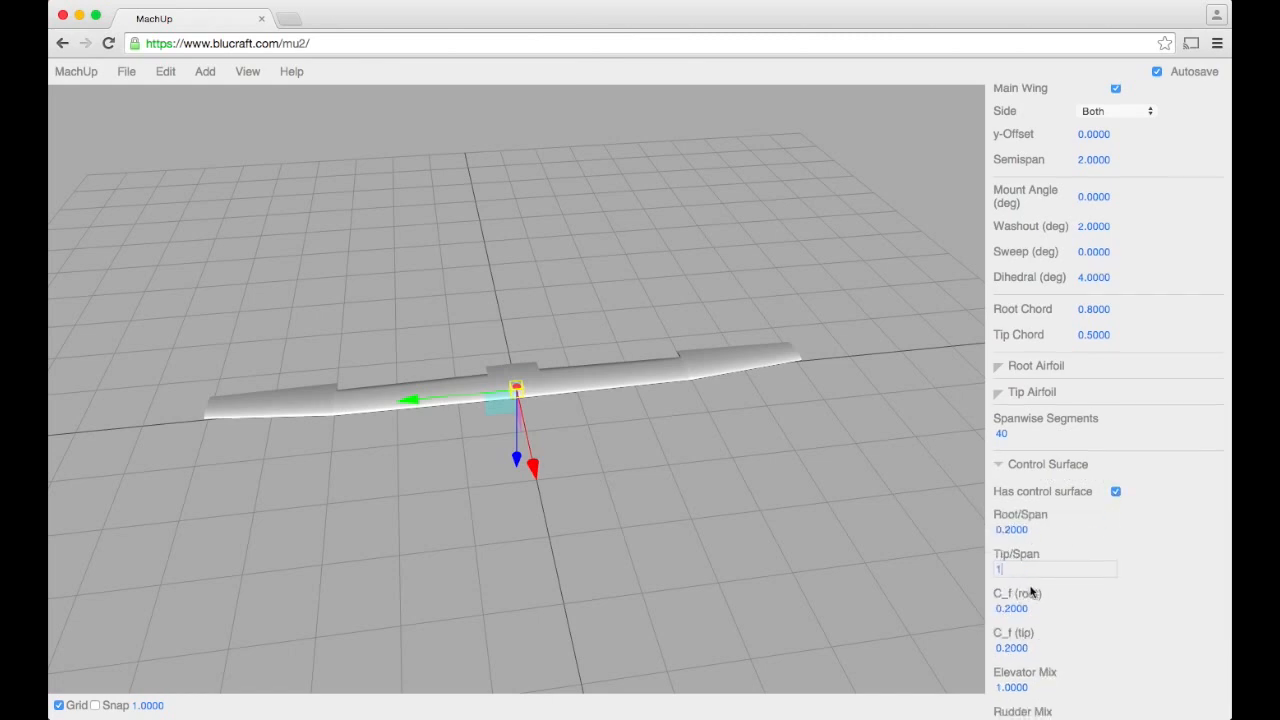
{"action": "scroll", "coordinate": [1028, 590], "scroll_direction": "down", "scroll_amount": 2}
{"action": "scroll", "coordinate": [1040, 579], "scroll_direction": "down", "scroll_amount": 1}
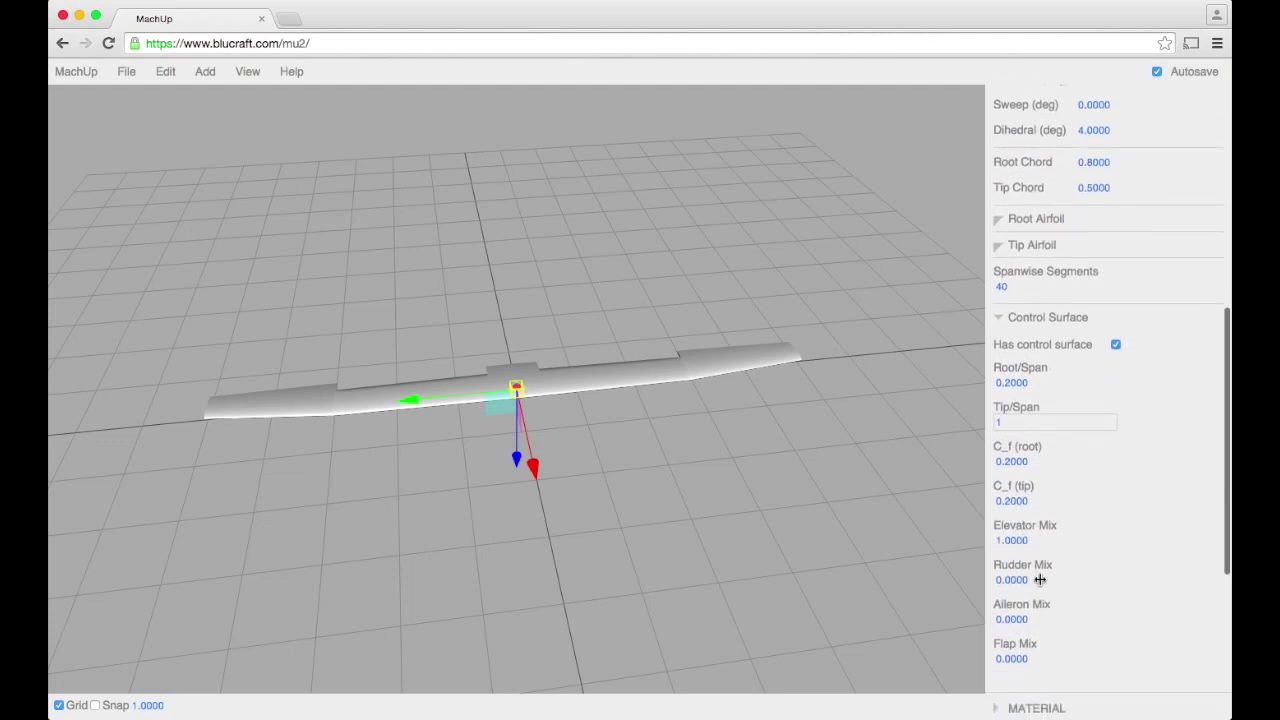
{"action": "left_click", "coordinate": [1005, 540]}
{"action": "type", "text": "0"}
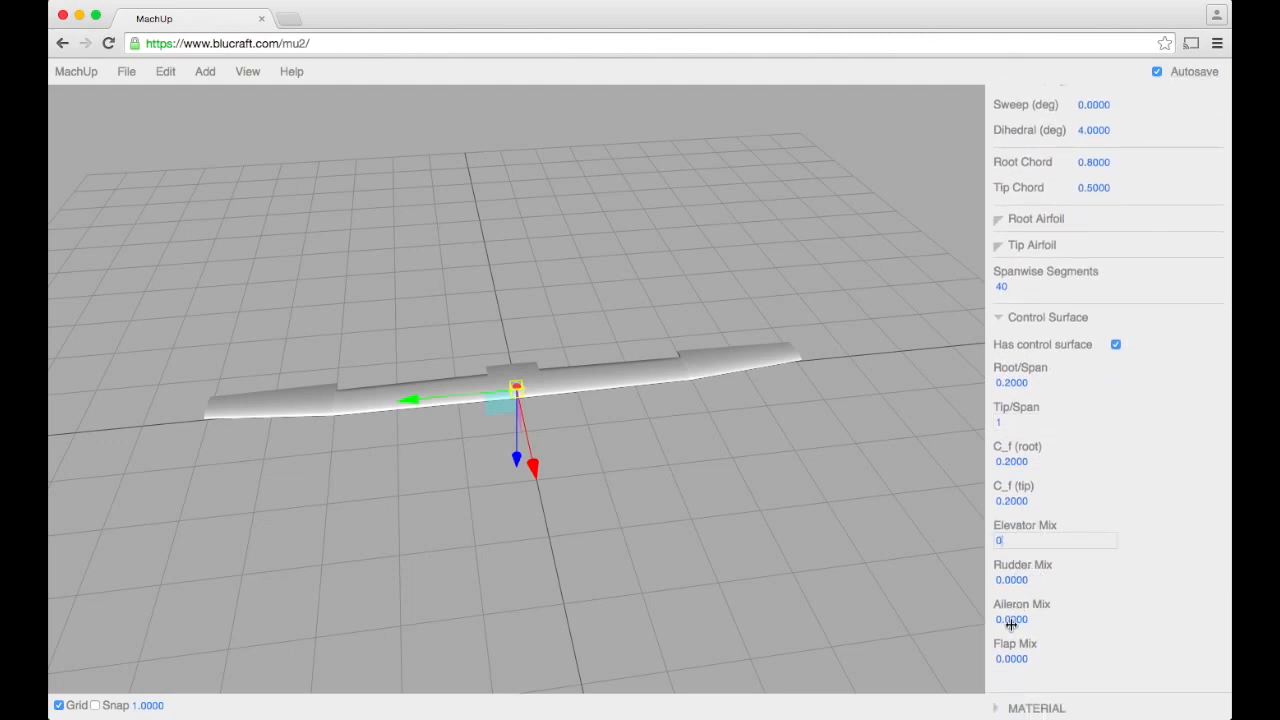
{"action": "left_click", "coordinate": [1007, 620]}
{"action": "type", "text": "1"}
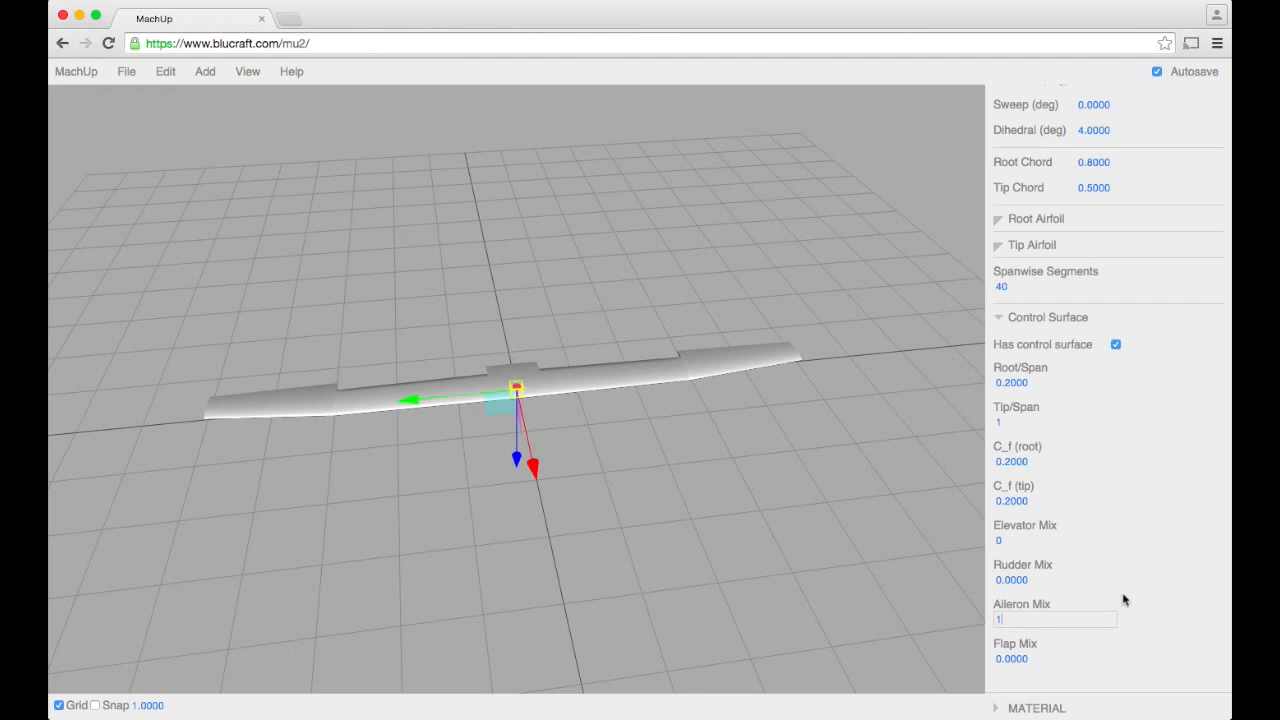
{"action": "key", "text": "Return"}
{"action": "scroll", "coordinate": [1123, 595], "scroll_direction": "down", "scroll_amount": 3}
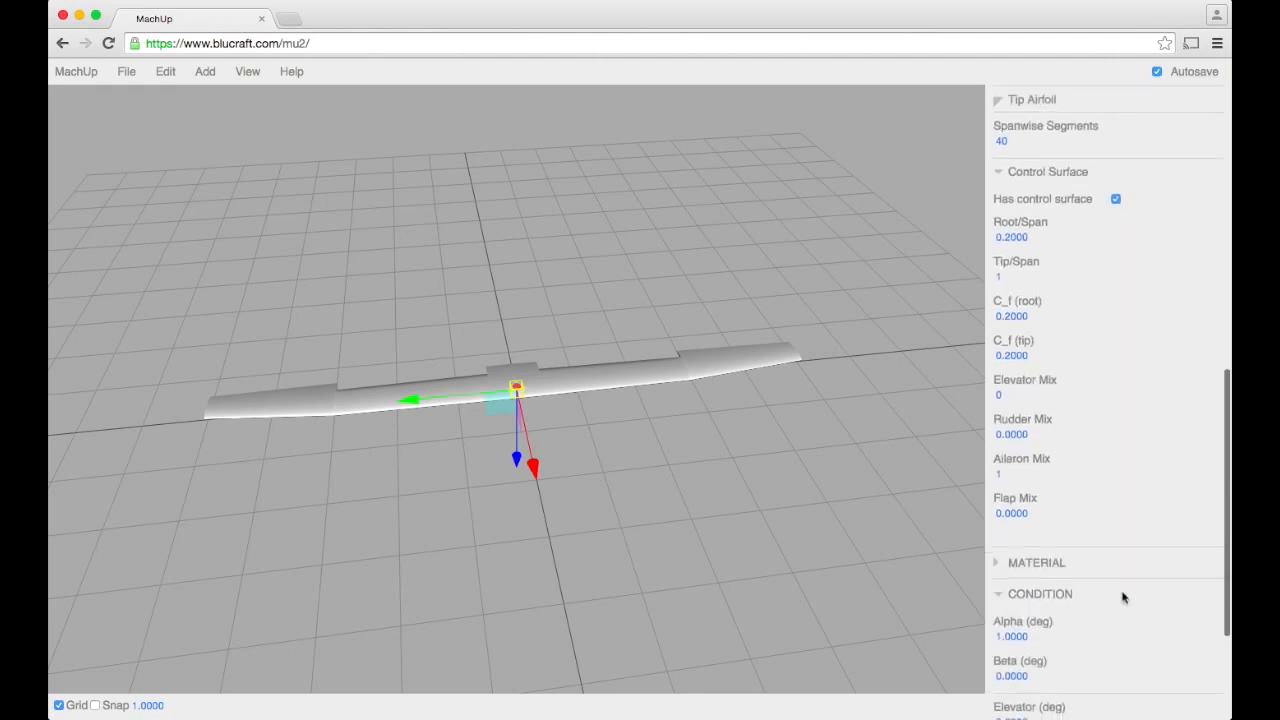
{"action": "scroll", "coordinate": [1118, 578], "scroll_direction": "down", "scroll_amount": 3}
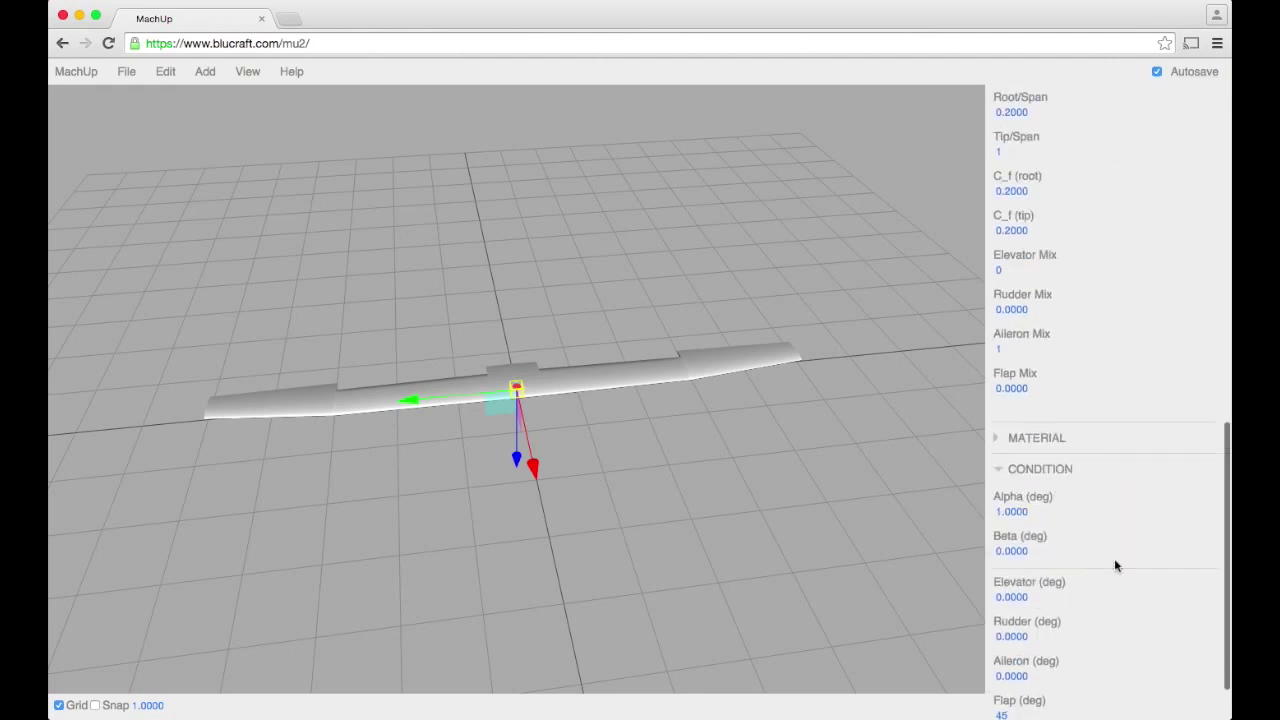
Step: Set the aileron deflection to 15° in the flight condition
{"action": "left_click", "coordinate": [1022, 670]}
{"action": "type", "text": "15"}
{"action": "key", "text": "Return"}
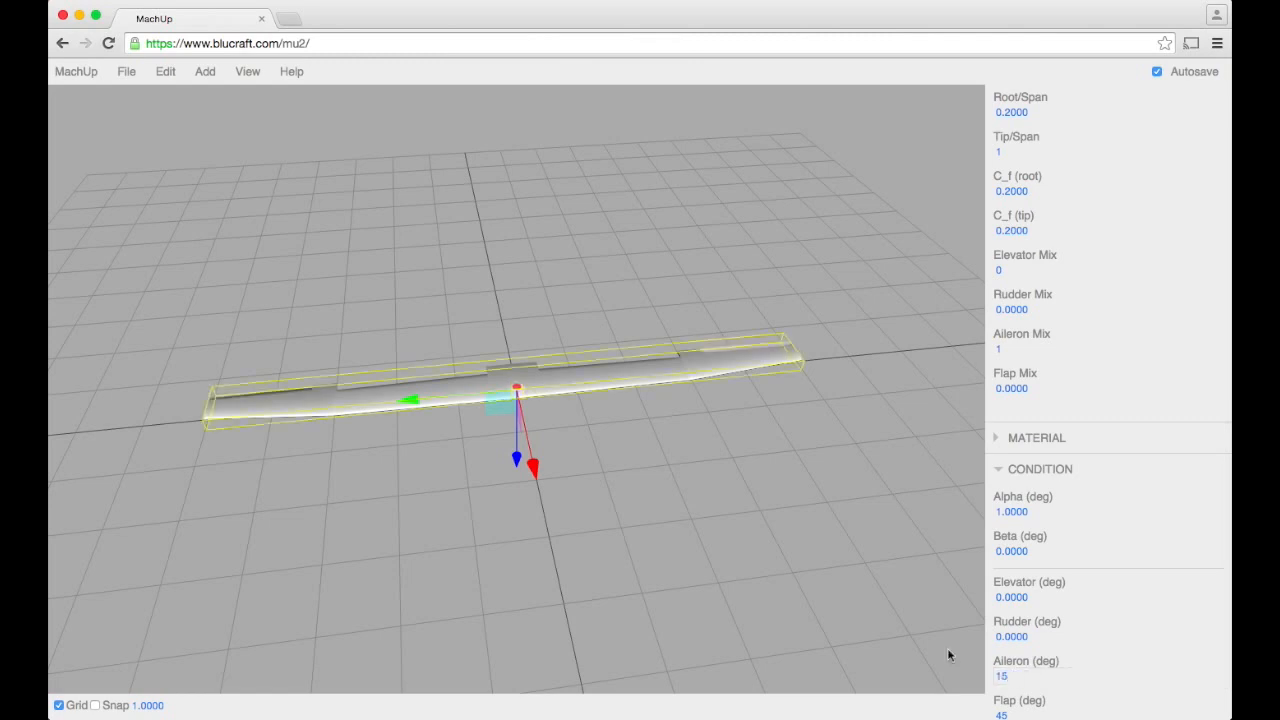
{"action": "mouse_move", "coordinate": [949, 651]}
{"action": "left_mouse_down"}
{"action": "mouse_move", "coordinate": [694, 551]}
{"action": "mouse_move", "coordinate": [843, 560]}
{"action": "left_mouse_up"}
{"action": "left_click", "coordinate": [730, 586]}
{"action": "mouse_move", "coordinate": [730, 586]}
{"action": "left_mouse_down"}
{"action": "mouse_move", "coordinate": [794, 580]}
{"action": "mouse_move", "coordinate": [810, 555]}
{"action": "mouse_move", "coordinate": [482, 586]}
{"action": "mouse_move", "coordinate": [434, 569]}
{"action": "mouse_move", "coordinate": [431, 491]}
{"action": "mouse_move", "coordinate": [422, 574]}
{"action": "mouse_move", "coordinate": [397, 591]}
{"action": "mouse_move", "coordinate": [563, 557]}
{"action": "mouse_move", "coordinate": [390, 592]}
{"action": "mouse_move", "coordinate": [380, 571]}
{"action": "left_mouse_up"}
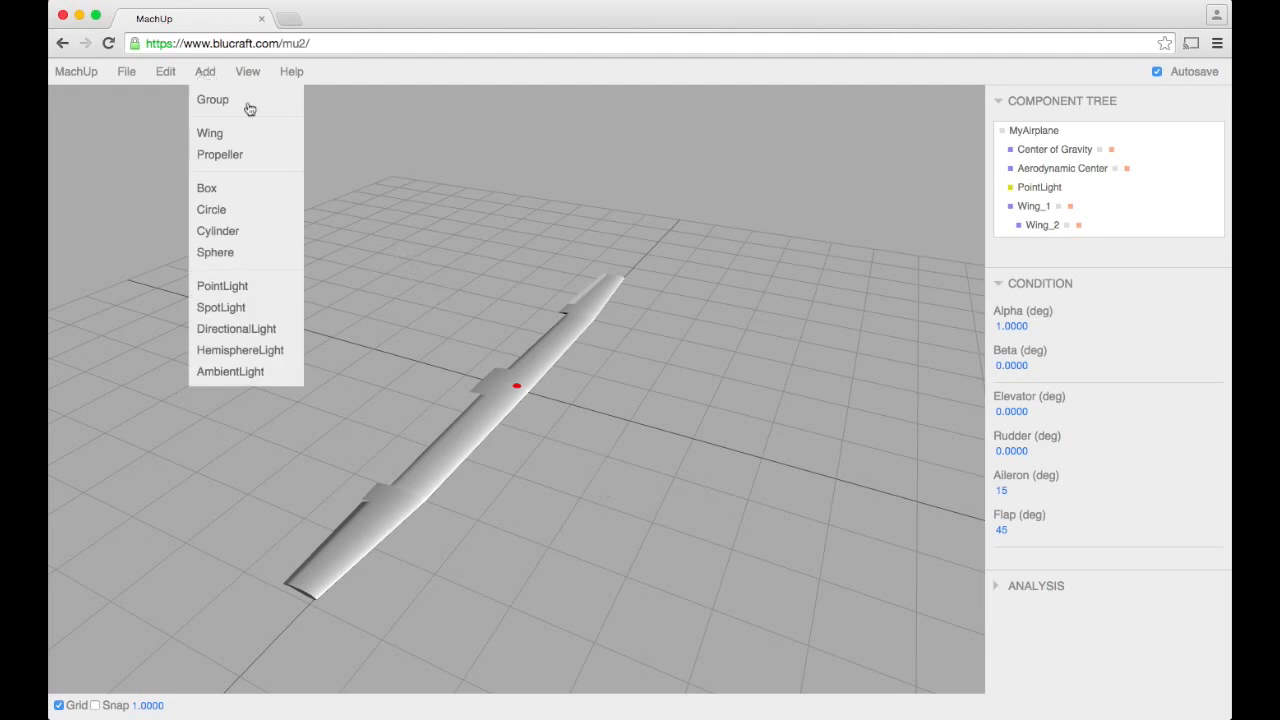
{"action": "left_click", "coordinate": [1033, 208]}
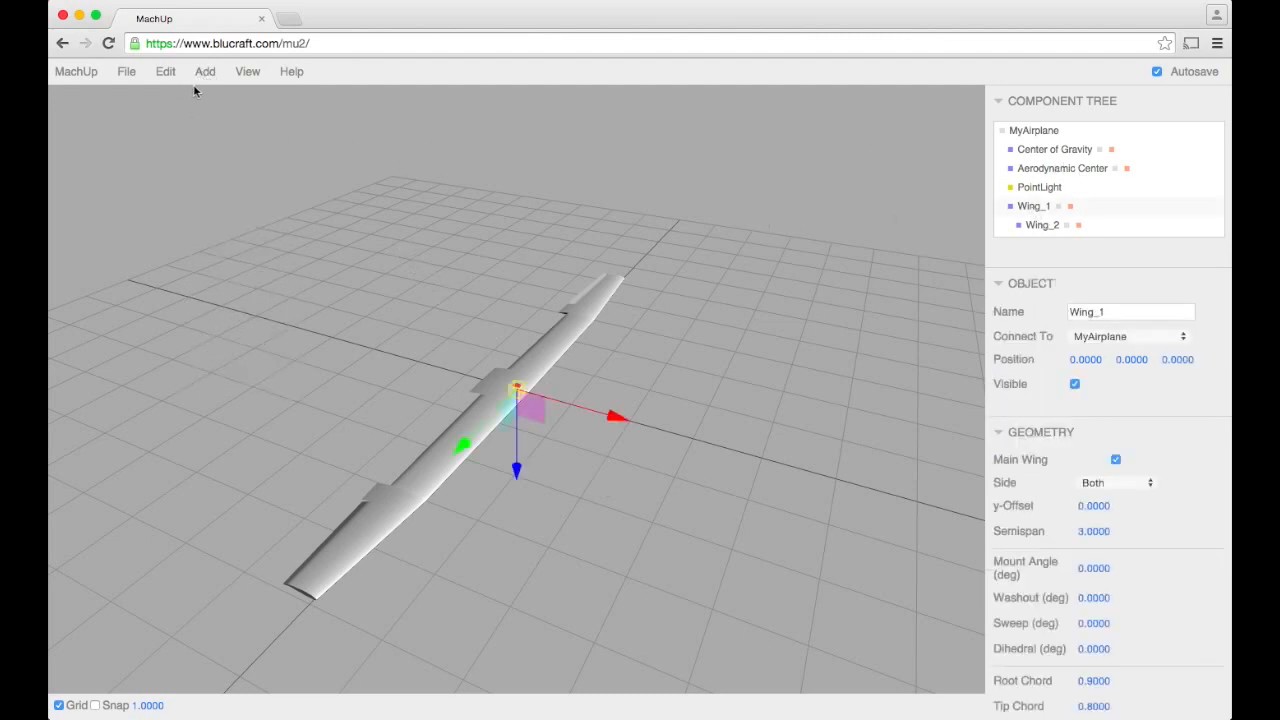
{"action": "mouse_move", "coordinate": [205, 71]}
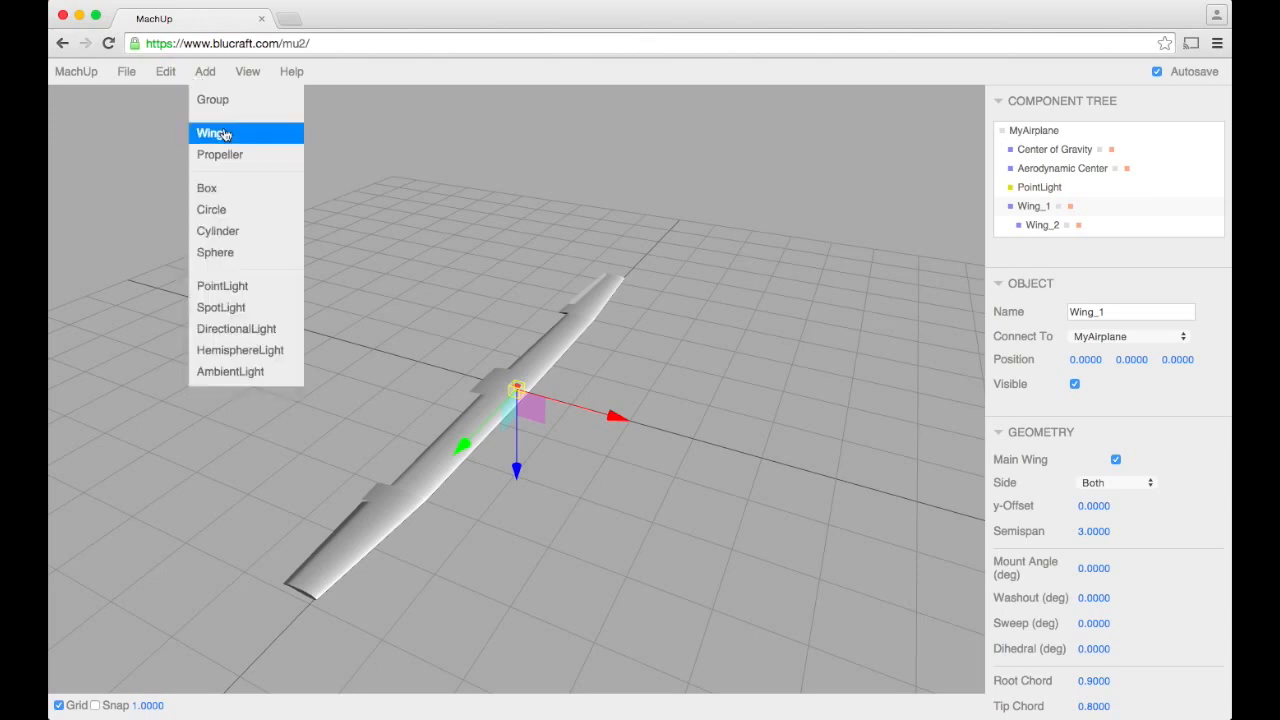
Step: Add a new wing, name it H-Stab and drag it aft to about x = -3.31
{"action": "left_click", "coordinate": [240, 142]}
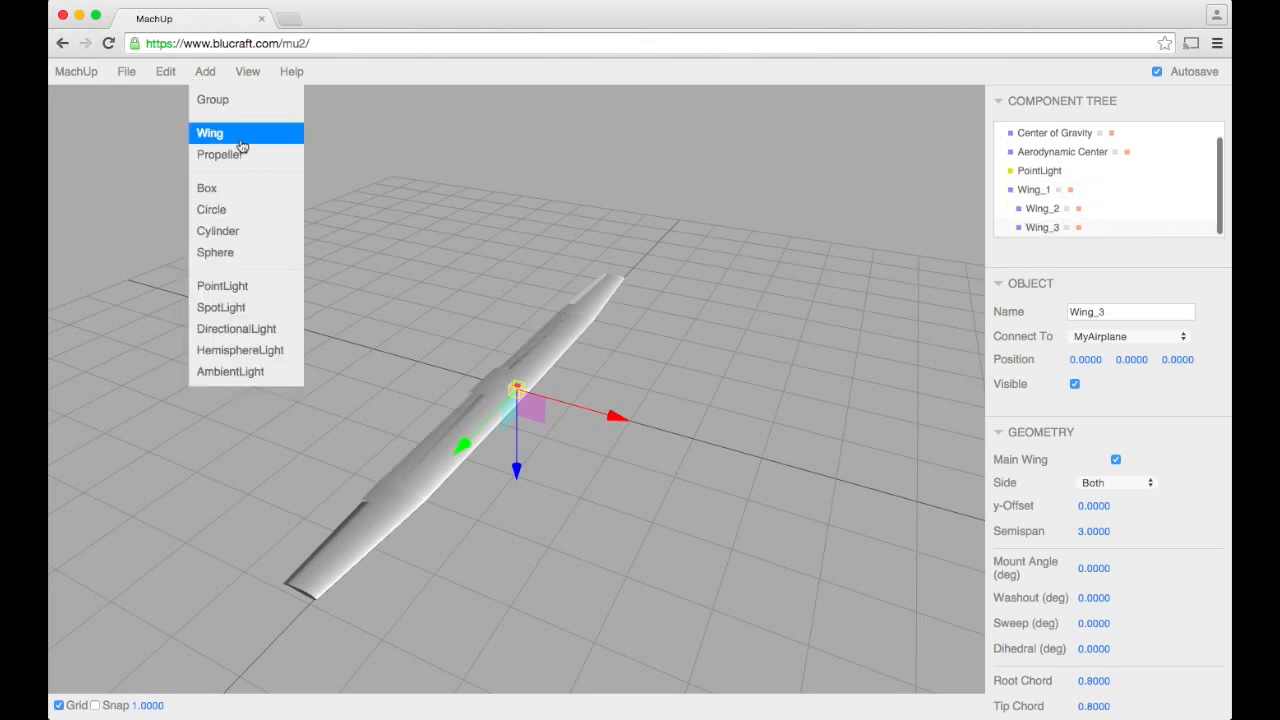
{"action": "left_click", "coordinate": [1083, 337]}
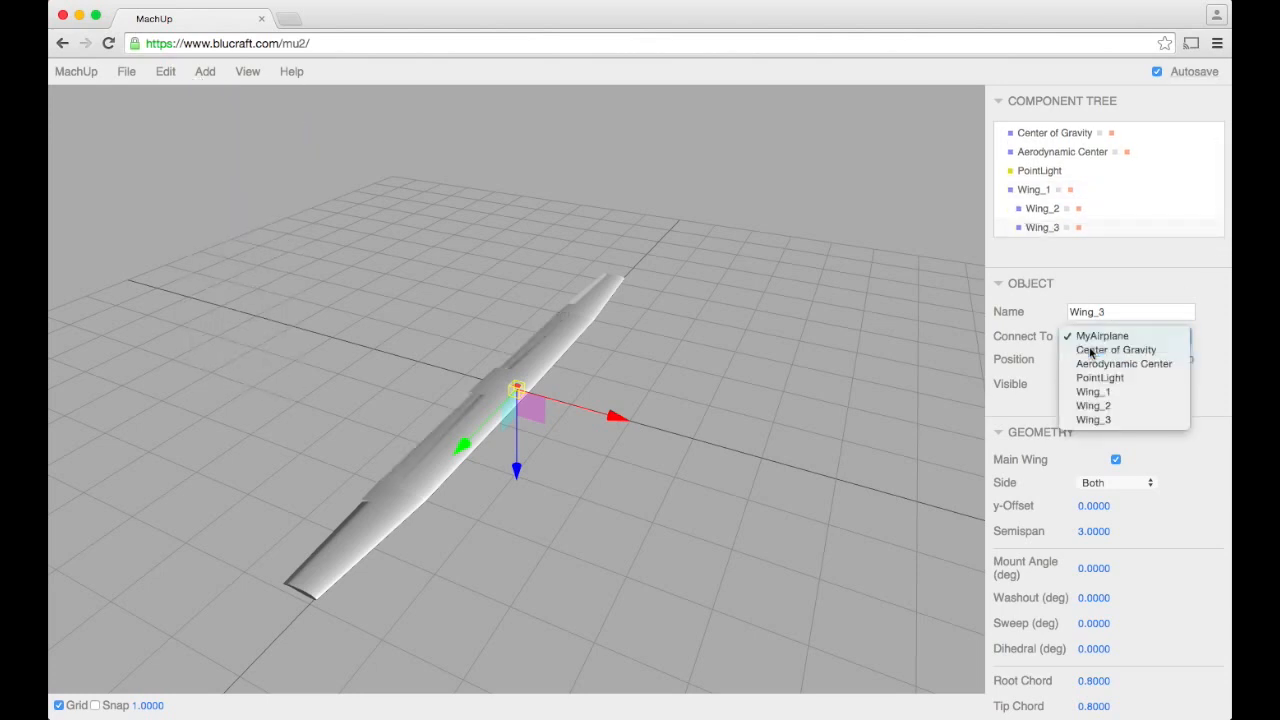
{"action": "left_click", "coordinate": [1093, 391]}
{"action": "left_click", "coordinate": [1090, 337]}
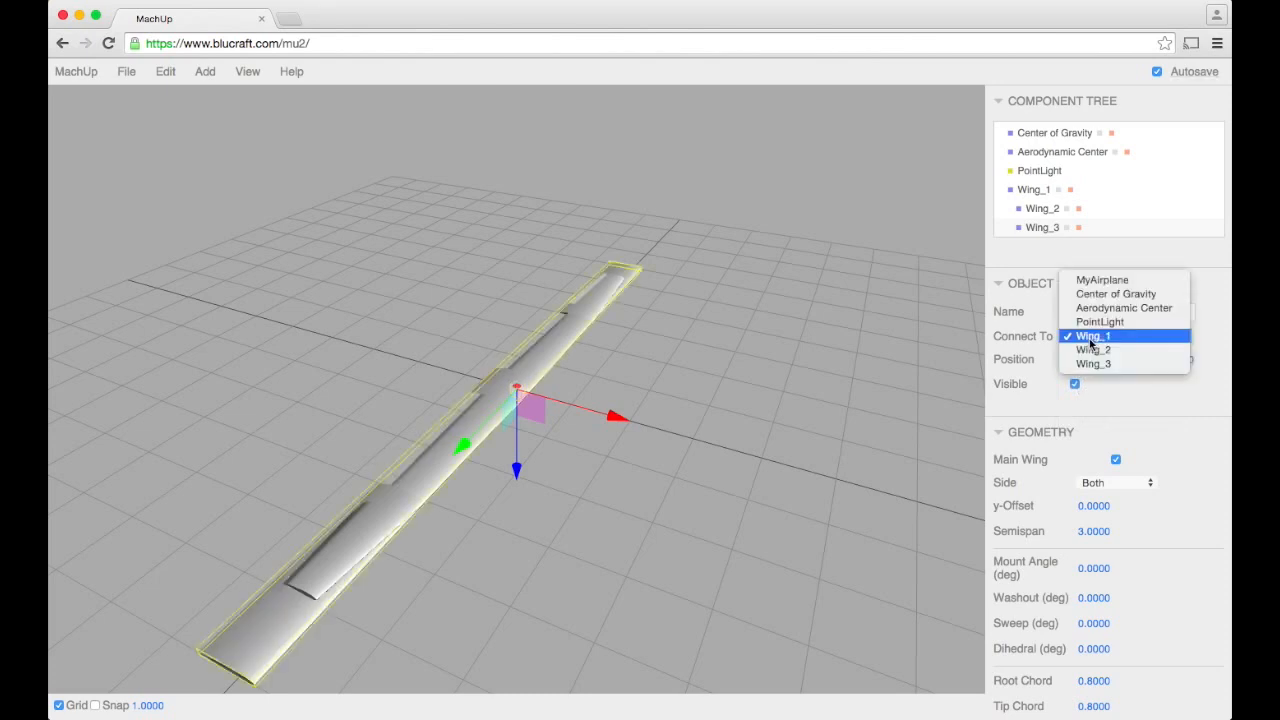
{"action": "key", "text": "Escape"}
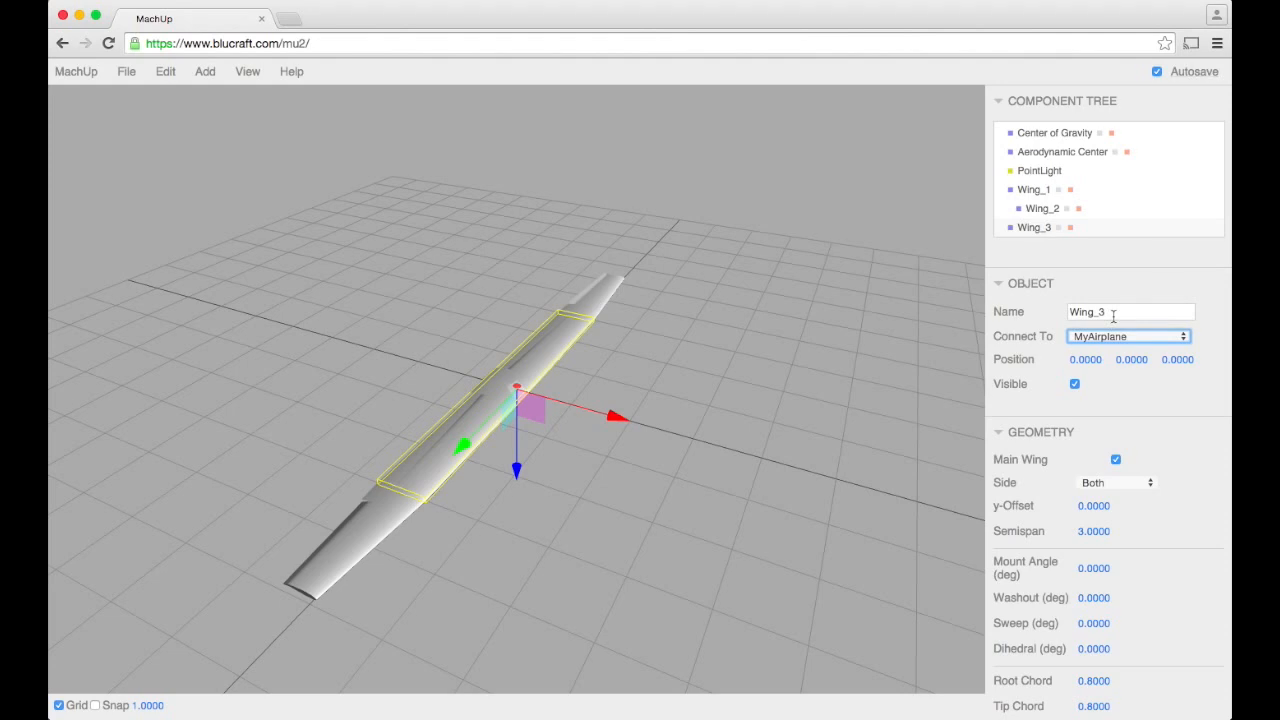
{"action": "double_click", "coordinate": [1113, 316]}
{"action": "type", "text": "H-"}
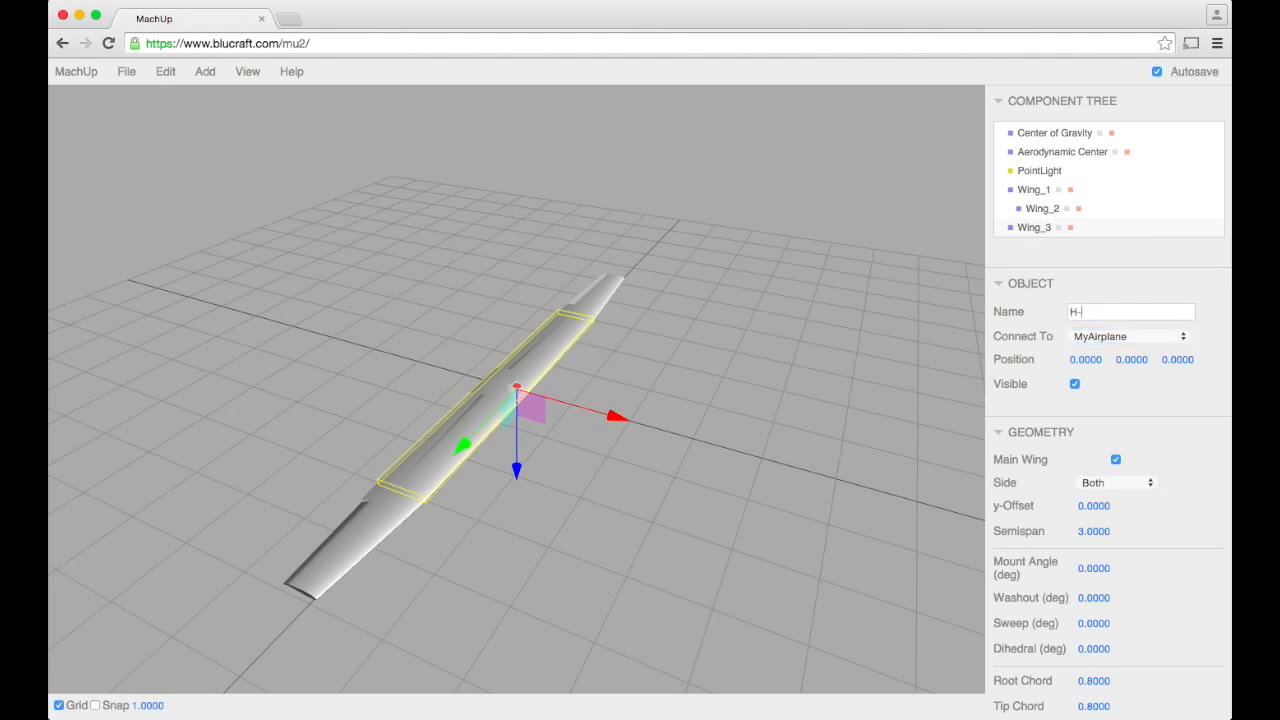
{"action": "type", "text": "Stab"}
{"action": "key", "text": "Return"}
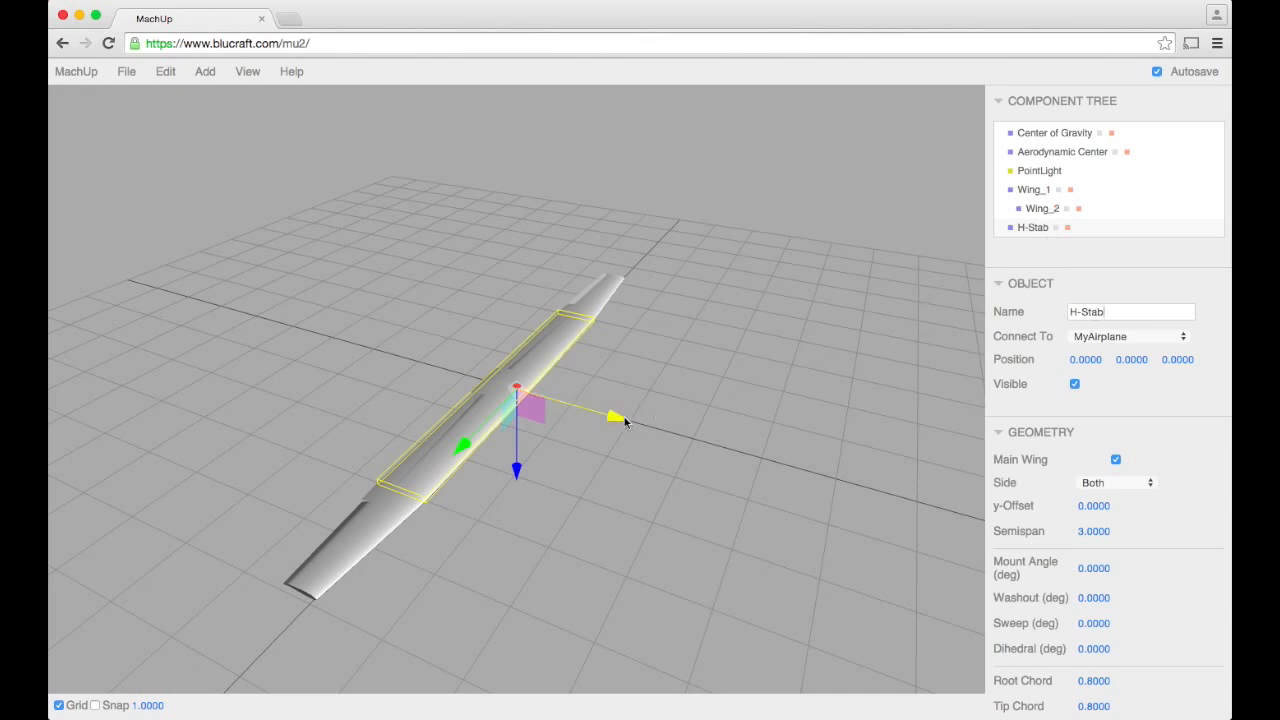
{"action": "left_click_drag", "start_coordinate": [612, 416], "coordinate": [446, 386]}
{"action": "scroll", "coordinate": [1125, 590], "scroll_direction": "down", "scroll_amount": 4}
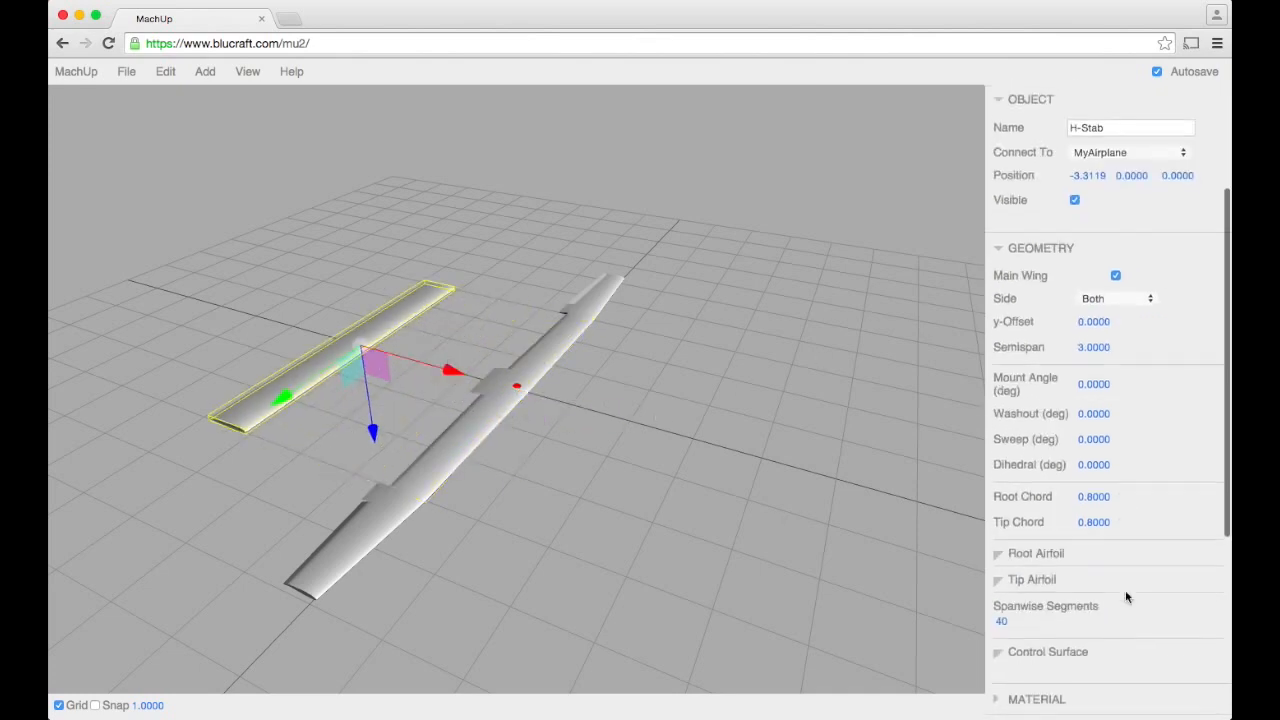
Step: Give H-Stab root chord 0.6, tip chord 0.4 and semispan 1.4
{"action": "left_click", "coordinate": [1100, 490]}
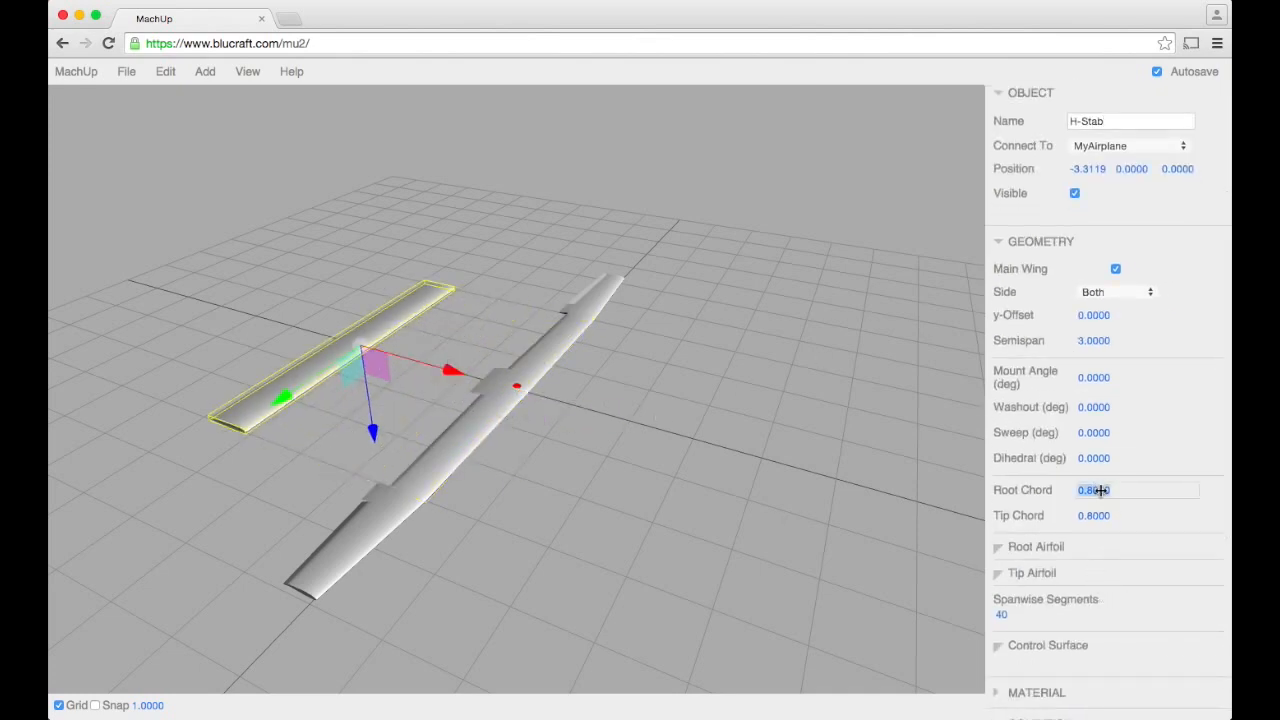
{"action": "type", "text": ".6"}
{"action": "key", "text": "Tab"}
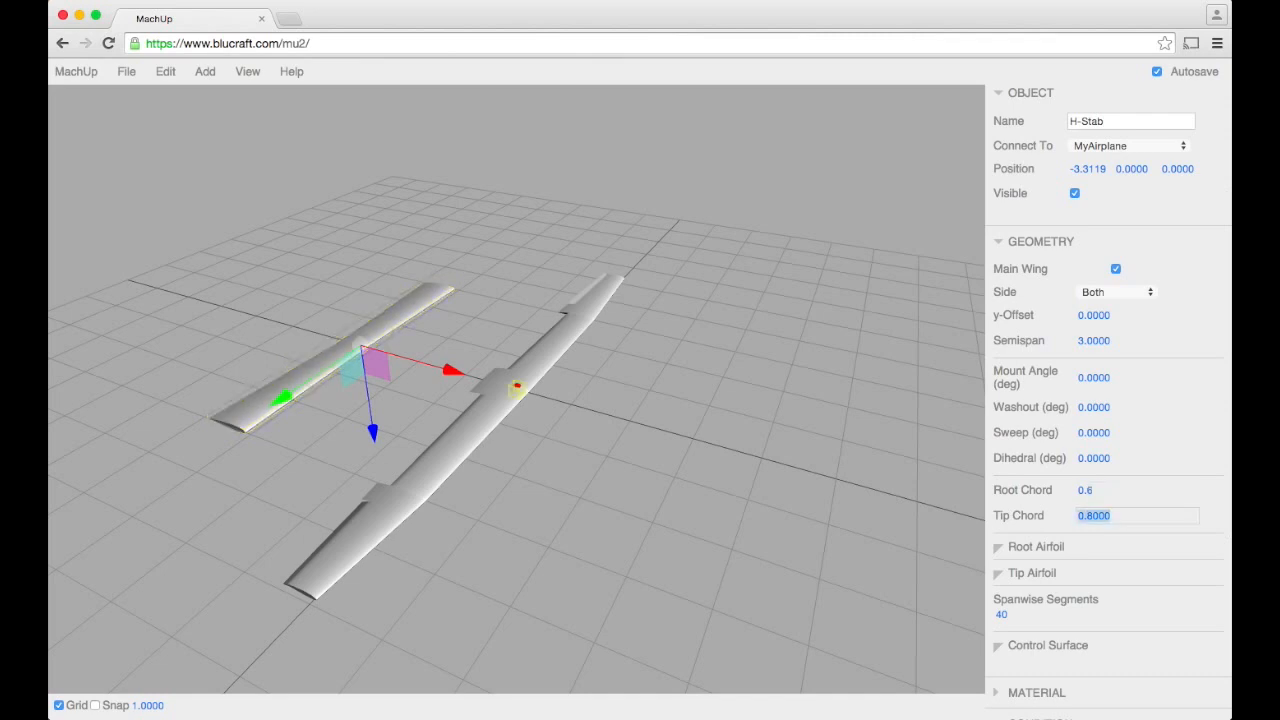
{"action": "key", "text": "BackSpace"}
{"action": "type", "text": "0.4"}
{"action": "key", "text": "Return"}
{"action": "left_click", "coordinate": [1093, 340]}
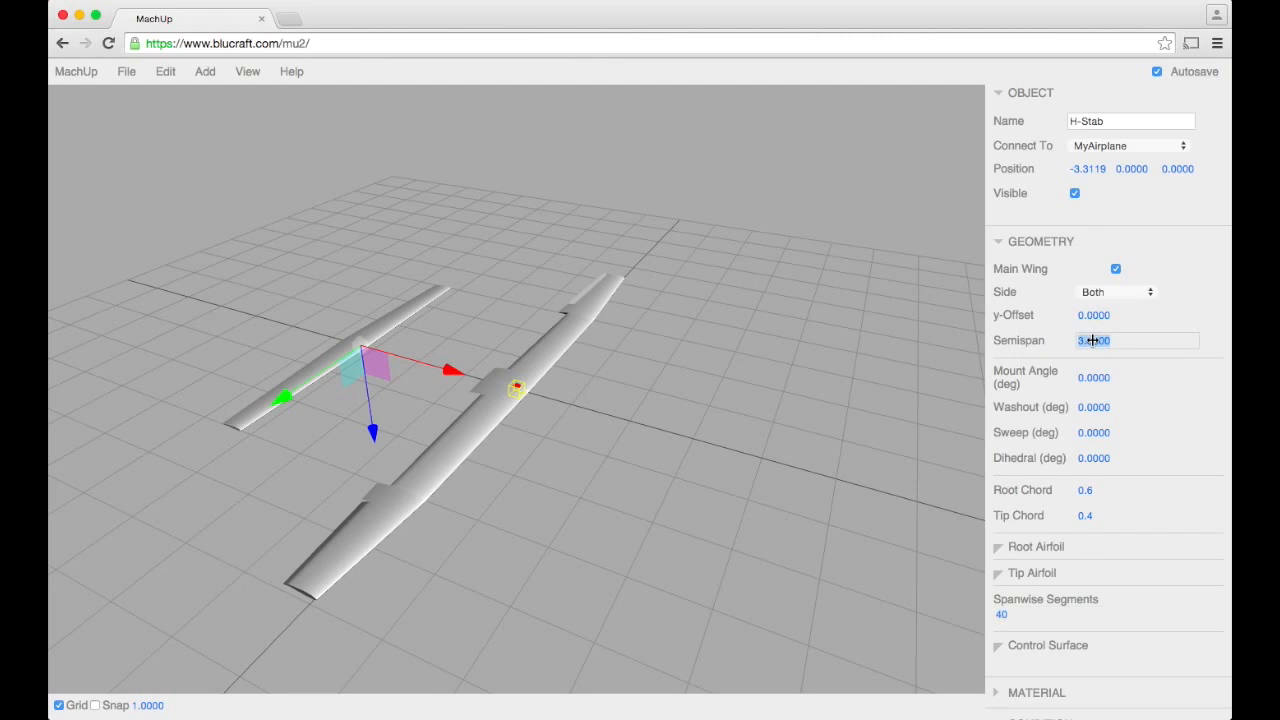
{"action": "type", "text": "1"}
{"action": "key", "text": "Return"}
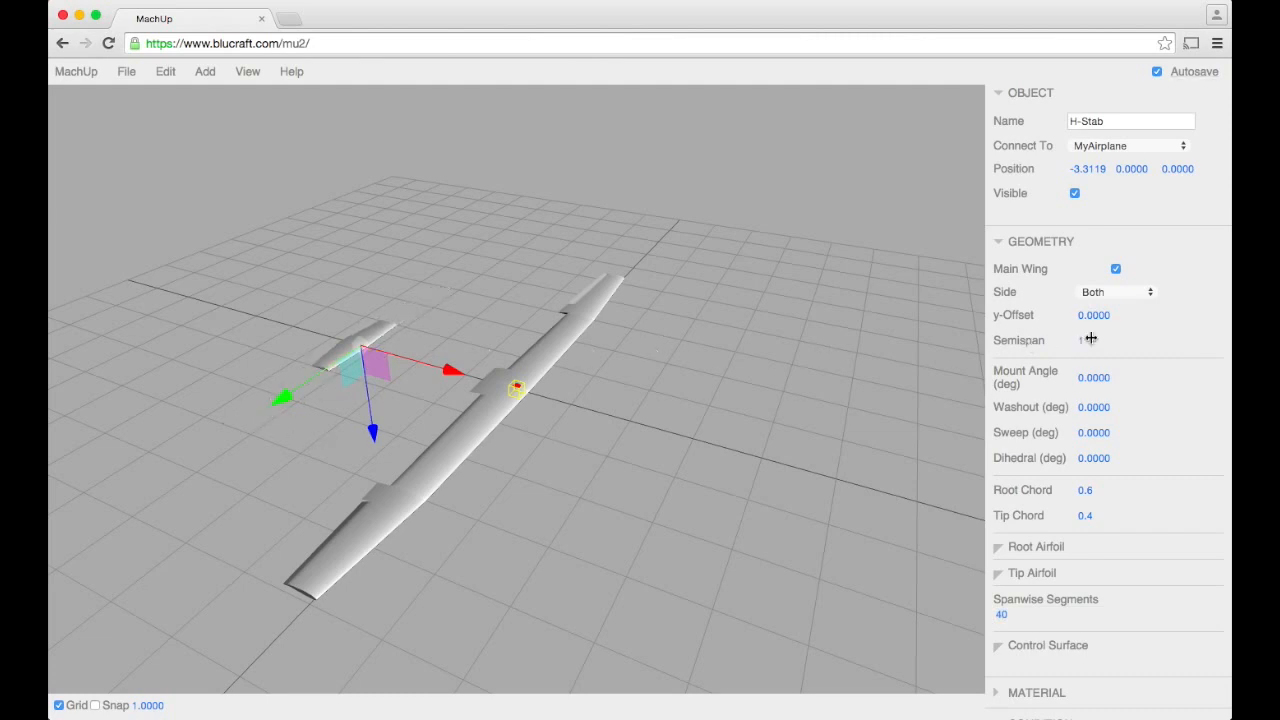
{"action": "left_click", "coordinate": [1107, 340]}
{"action": "type", "text": "1"}
{"action": "key", "text": "Return"}
Step: Reset H-Stab's Y position to 0 to centre it on the fuselage line
{"action": "left_click_drag", "start_coordinate": [300, 400], "coordinate": [884, 288]}
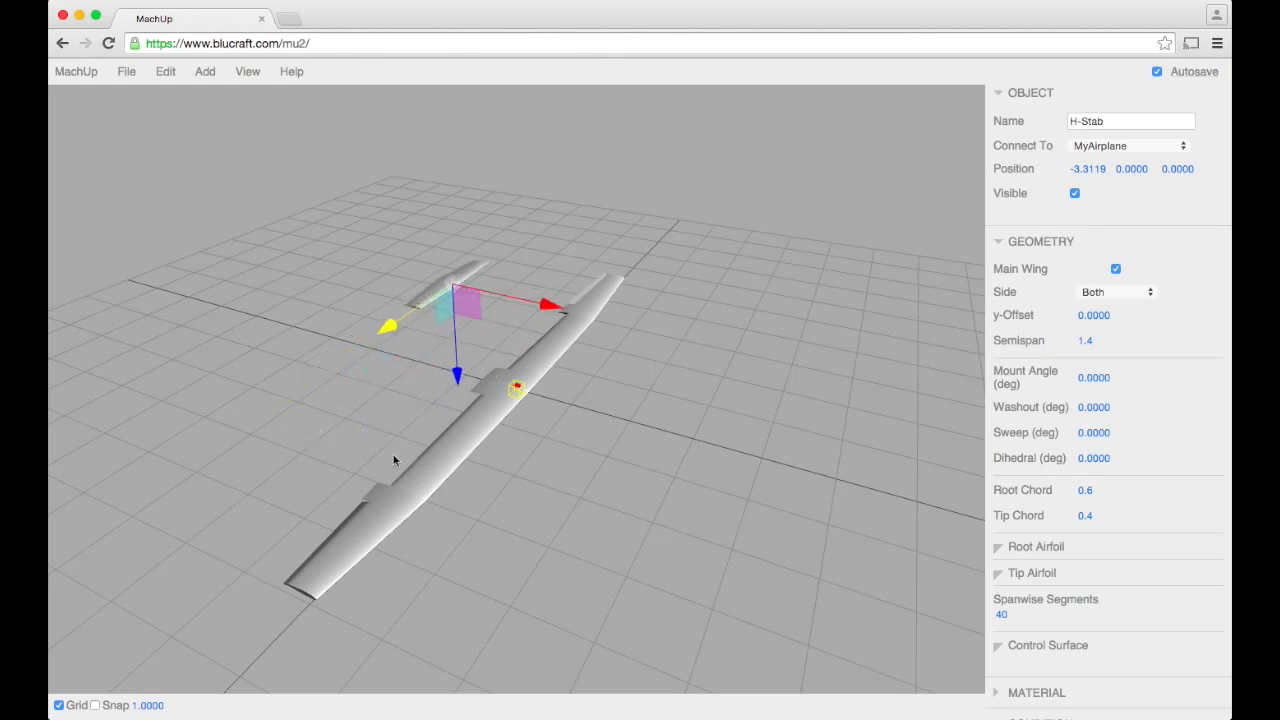
{"action": "left_click", "coordinate": [1134, 169]}
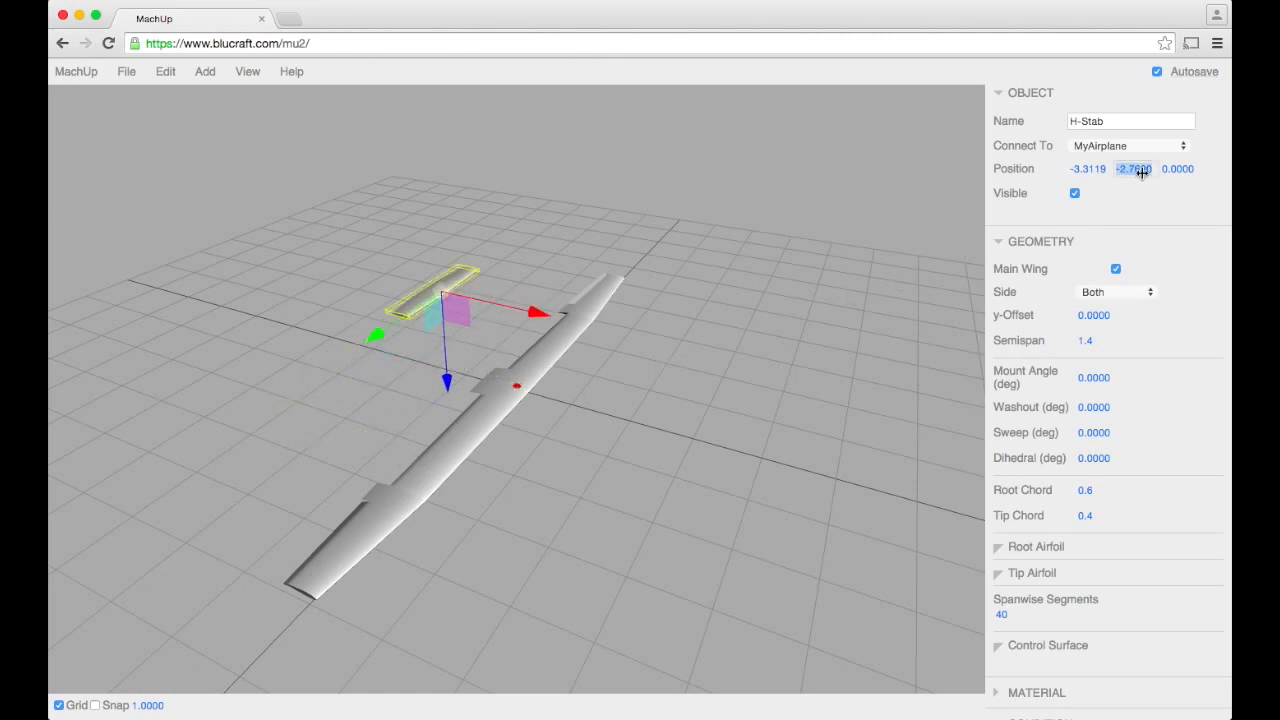
{"action": "type", "text": "0"}
{"action": "key", "text": "Return"}
{"action": "mouse_move", "coordinate": [313, 489]}
{"action": "left_mouse_down"}
{"action": "mouse_move", "coordinate": [517, 621]}
{"action": "mouse_move", "coordinate": [481, 613]}
{"action": "left_mouse_up"}
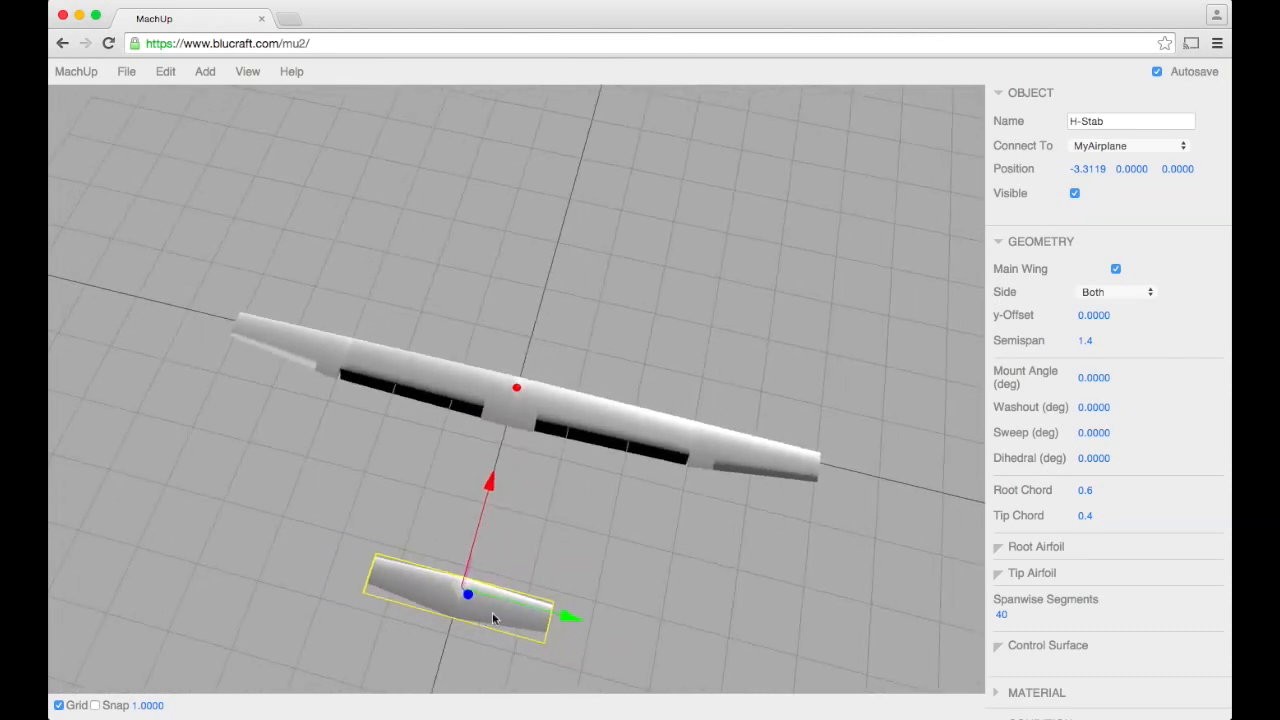
Step: Set H-Stab's sweep to 5°
{"action": "left_click", "coordinate": [1094, 433]}
{"action": "type", "text": "1.54"}
{"action": "key", "text": "Return"}
{"action": "left_click", "coordinate": [1164, 433]}
{"action": "type", "text": "4"}
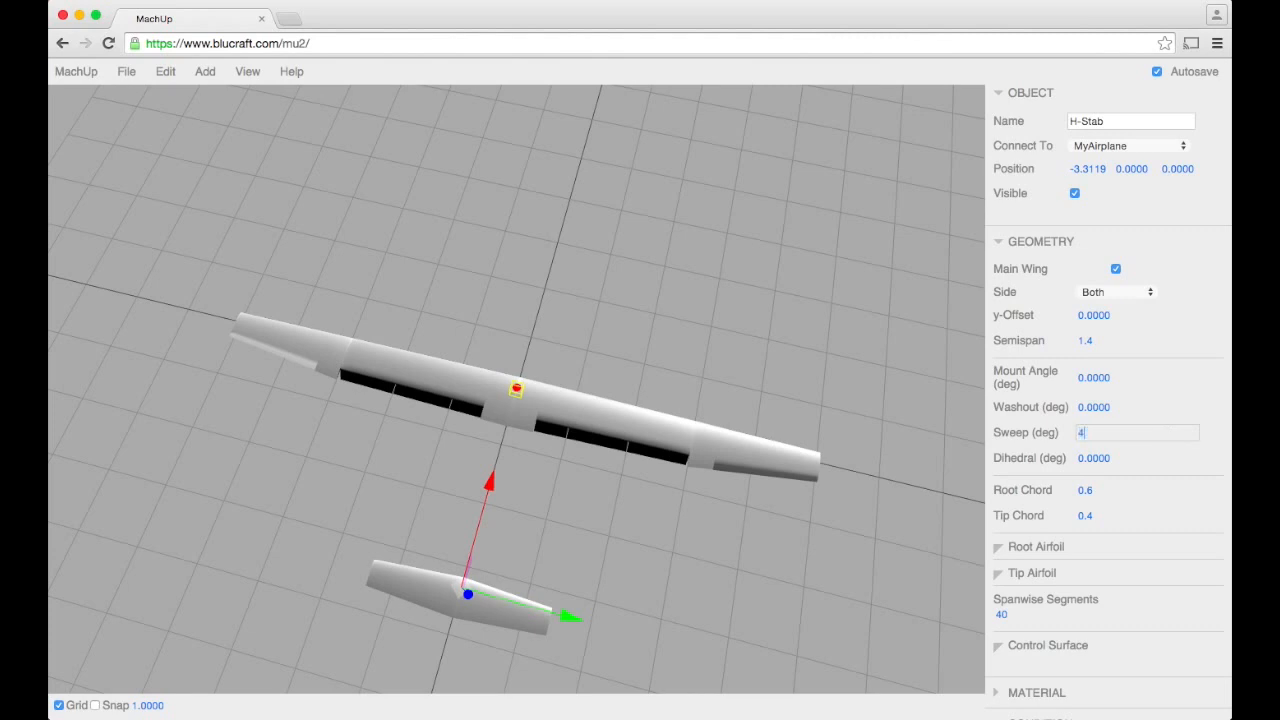
{"action": "key", "text": "Return"}
{"action": "left_click", "coordinate": [1147, 433]}
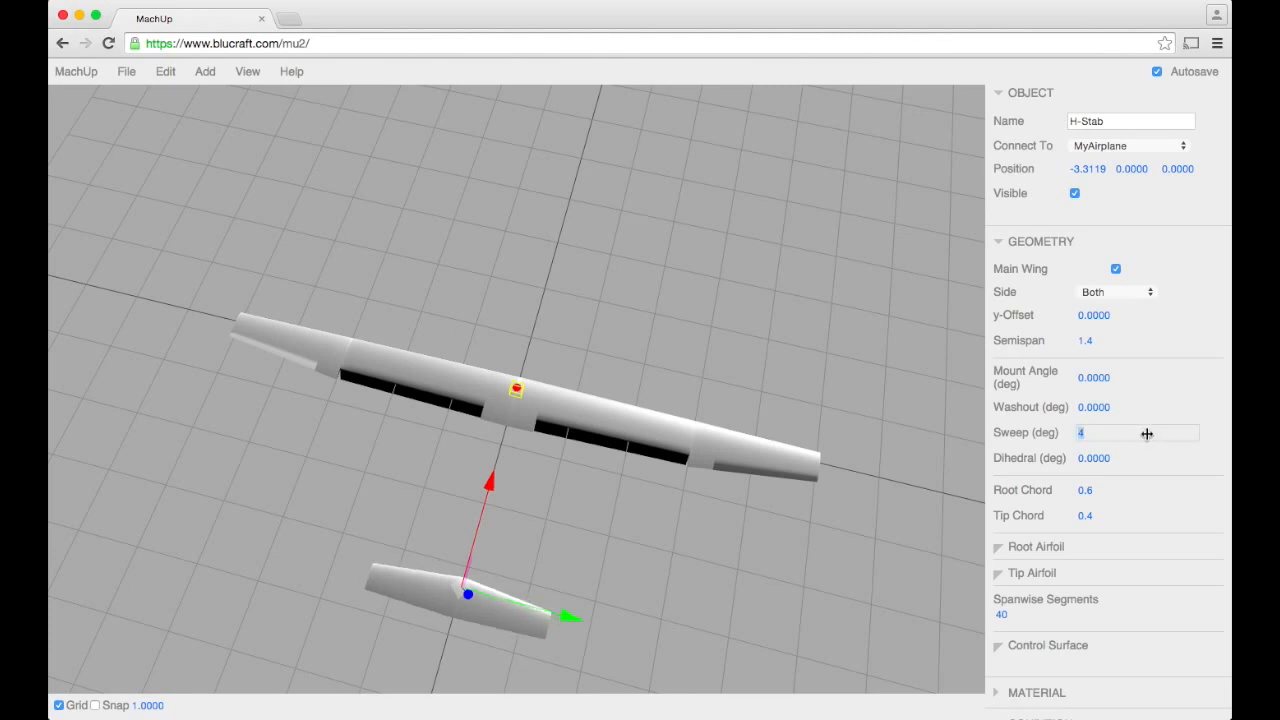
{"action": "type", "text": "5"}
{"action": "key", "text": "Return"}
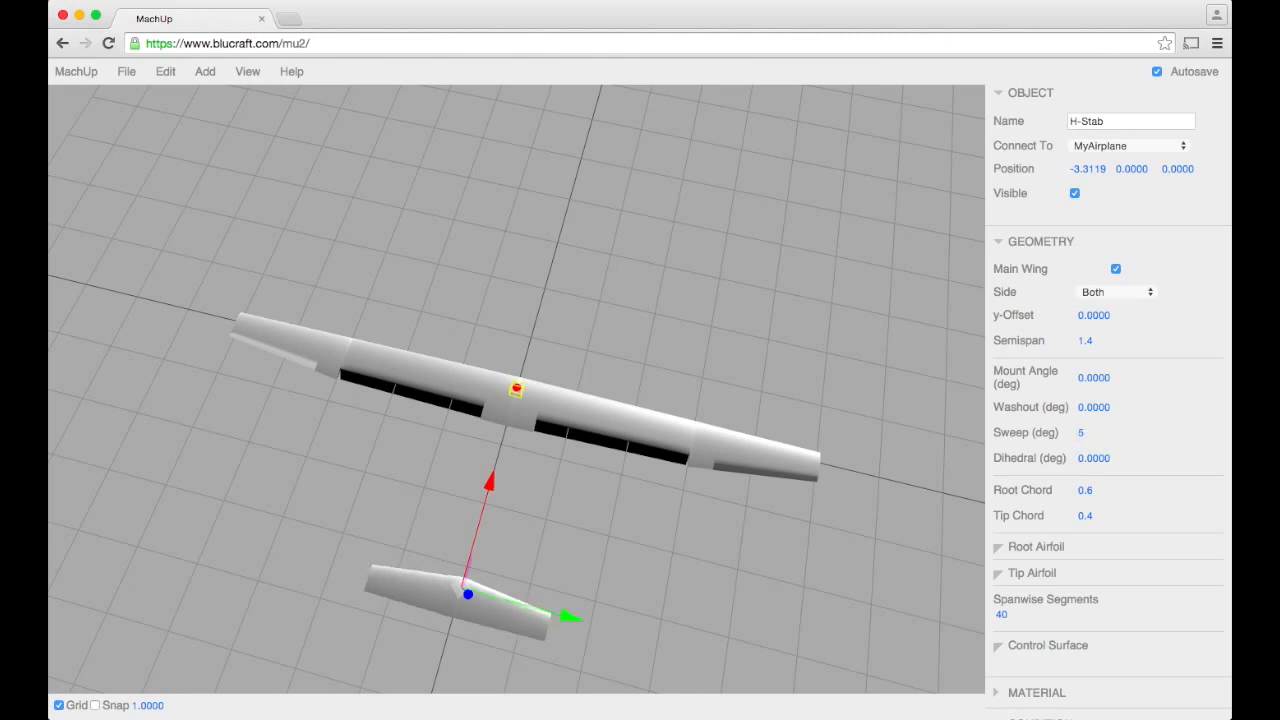
{"action": "mouse_move", "coordinate": [789, 636]}
{"action": "left_mouse_down"}
{"action": "mouse_move", "coordinate": [503, 600]}
{"action": "mouse_move", "coordinate": [622, 553]}
{"action": "left_mouse_up"}
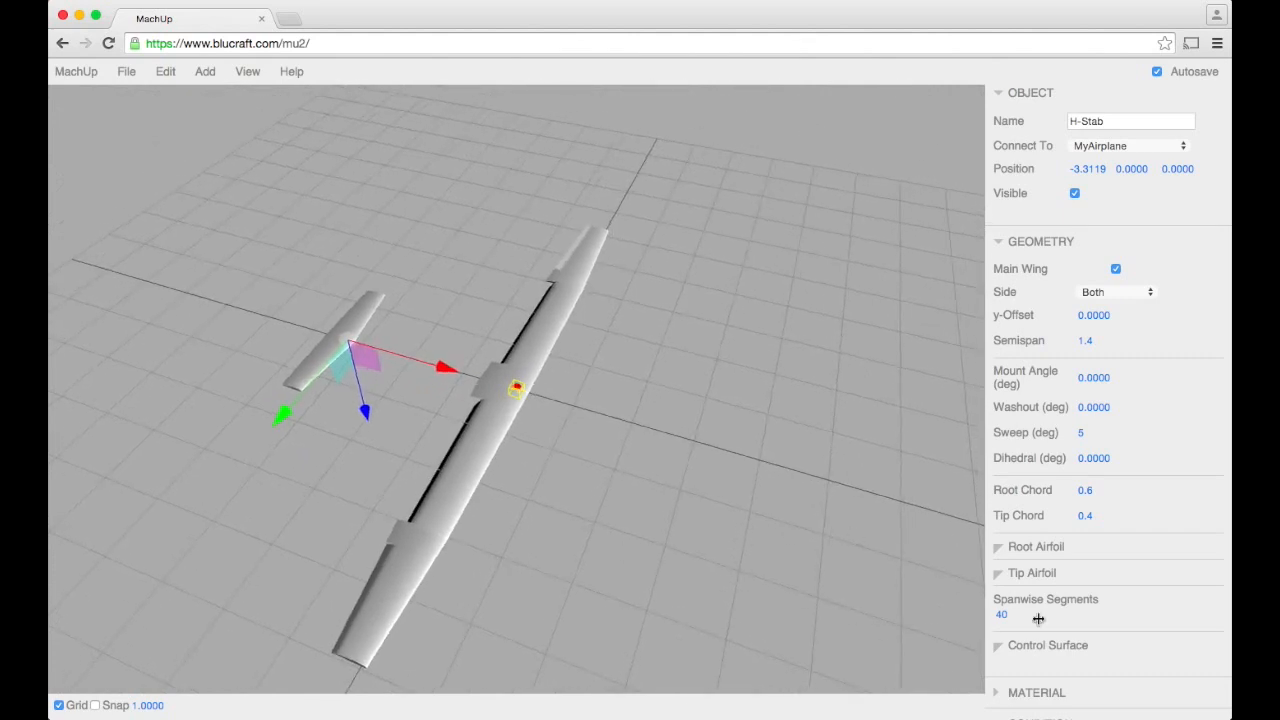
{"action": "scroll", "coordinate": [1038, 619], "scroll_direction": "down", "scroll_amount": 3}
{"action": "left_click", "coordinate": [1091, 508]}
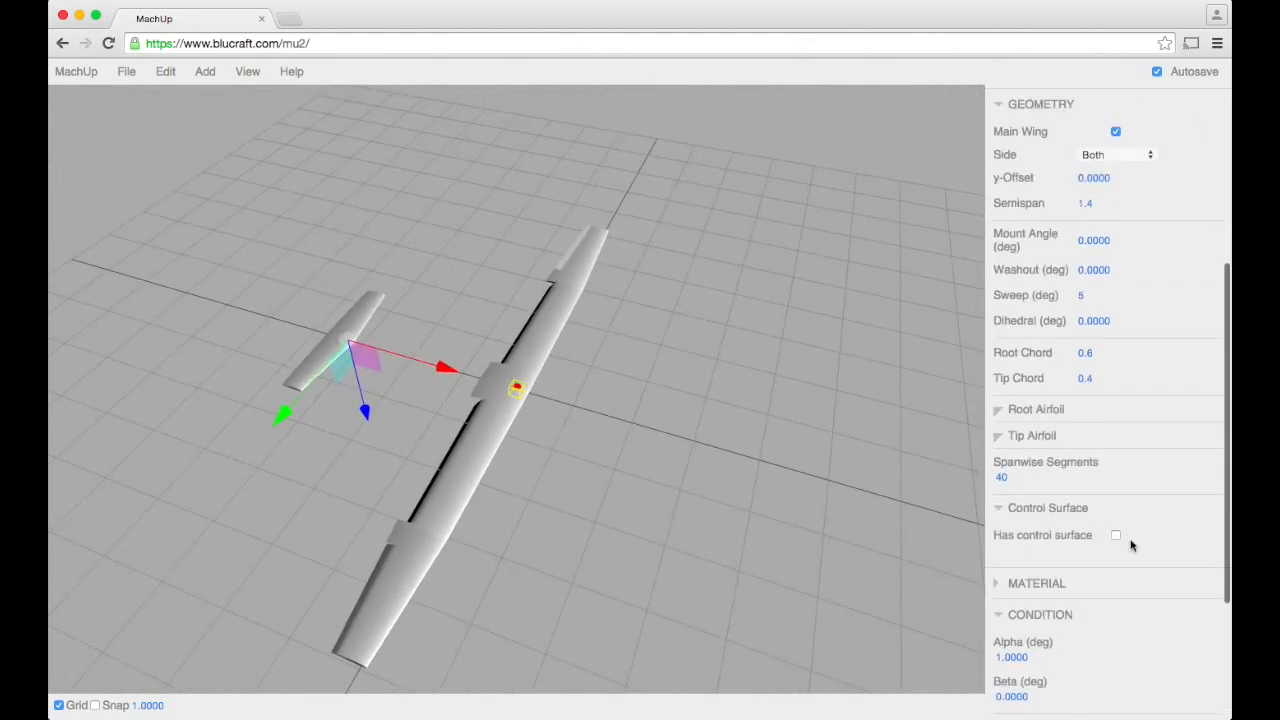
Step: Give H-Stab a control surface from Root/Span 0 to Tip/Span 1 with 0.3 chord fraction at root and tip
{"action": "left_click", "coordinate": [1116, 535]}
{"action": "scroll", "coordinate": [1100, 530], "scroll_direction": "down", "scroll_amount": 2}
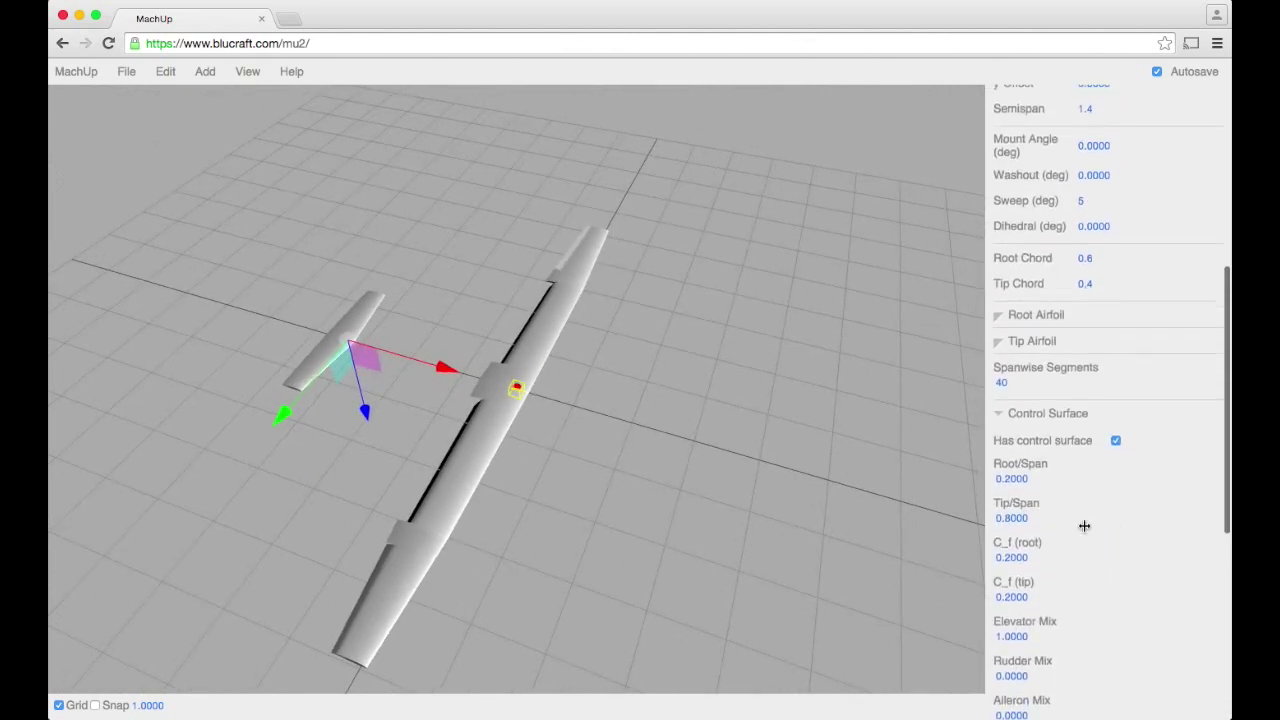
{"action": "left_click", "coordinate": [1011, 479]}
{"action": "type", "text": "0.3"}
{"action": "key", "text": "Tab"}
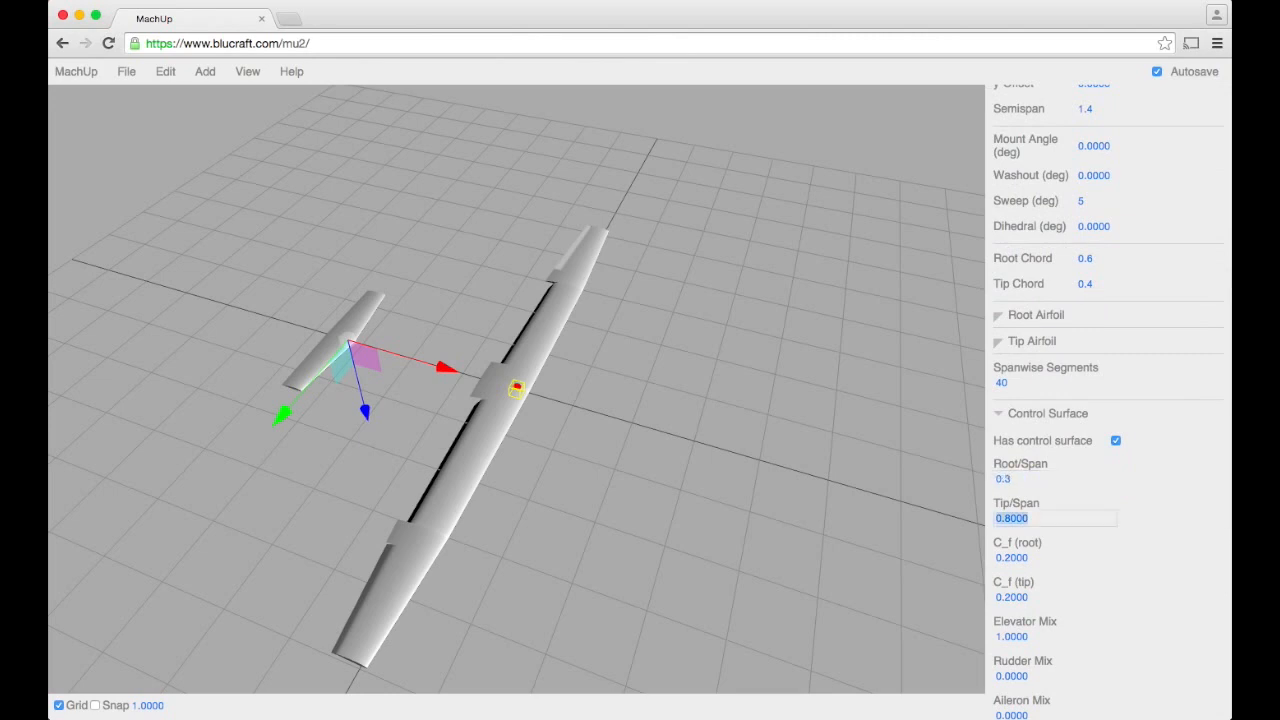
{"action": "key", "text": "shift+Tab"}
{"action": "key", "text": "Tab"}
{"action": "type", "text": "1"}
{"action": "key", "text": "Tab"}
{"action": "type", "text": "0.3"}
{"action": "key", "text": "Tab"}
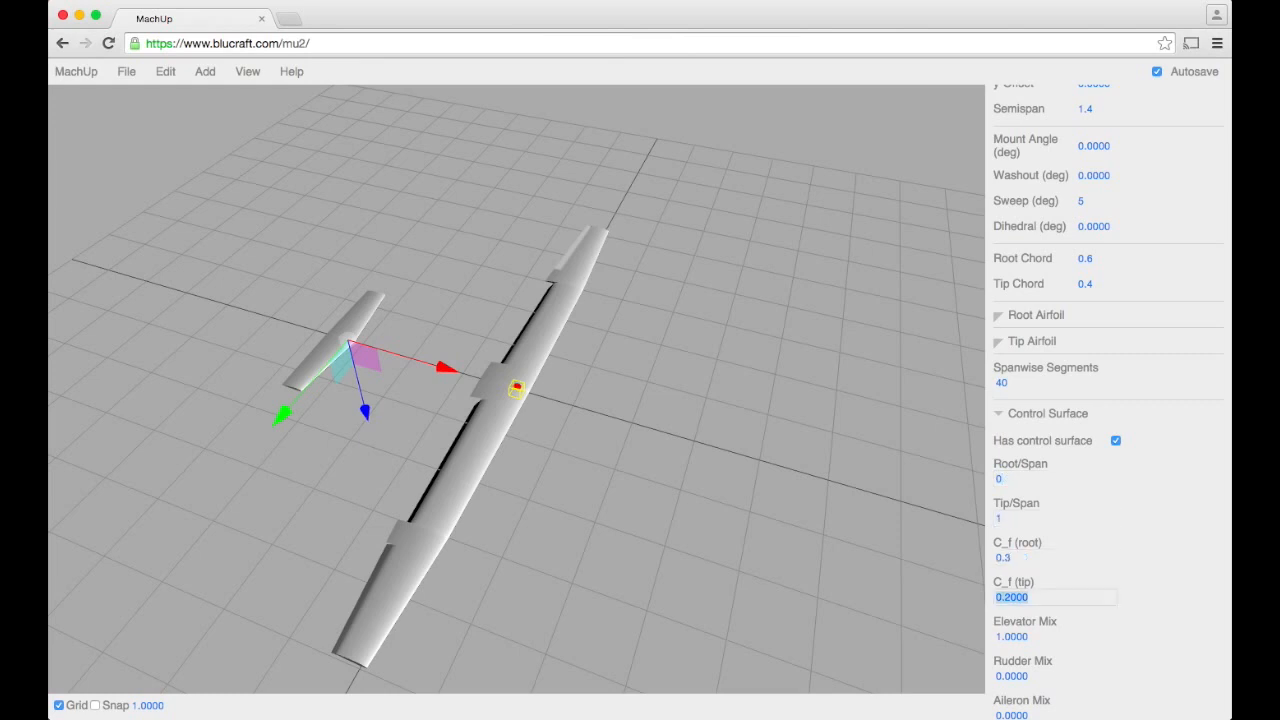
{"action": "type", "text": ".3"}
{"action": "key", "text": "Tab"}
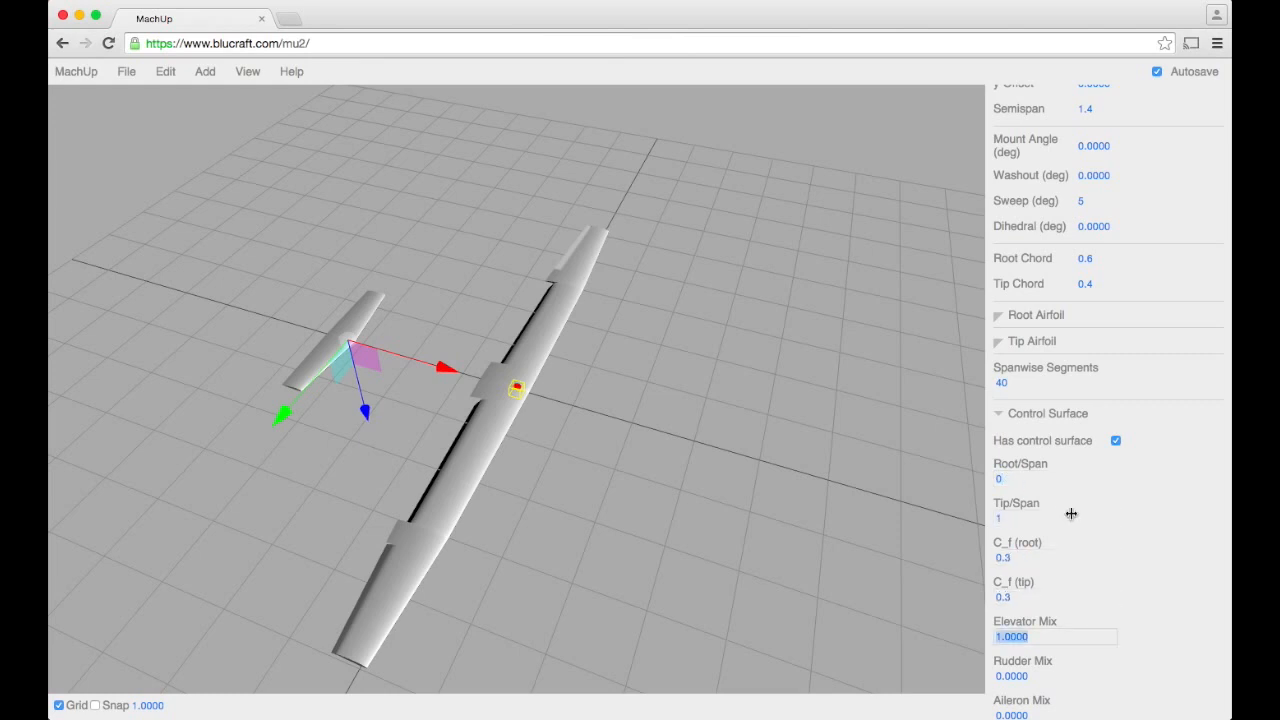
{"action": "scroll", "coordinate": [1068, 511], "scroll_direction": "down", "scroll_amount": 7}
{"action": "scroll", "coordinate": [1062, 560], "scroll_direction": "down", "scroll_amount": 1}
Step: Set the elevator deflection to 14° in the flight condition
{"action": "left_click", "coordinate": [1010, 530]}
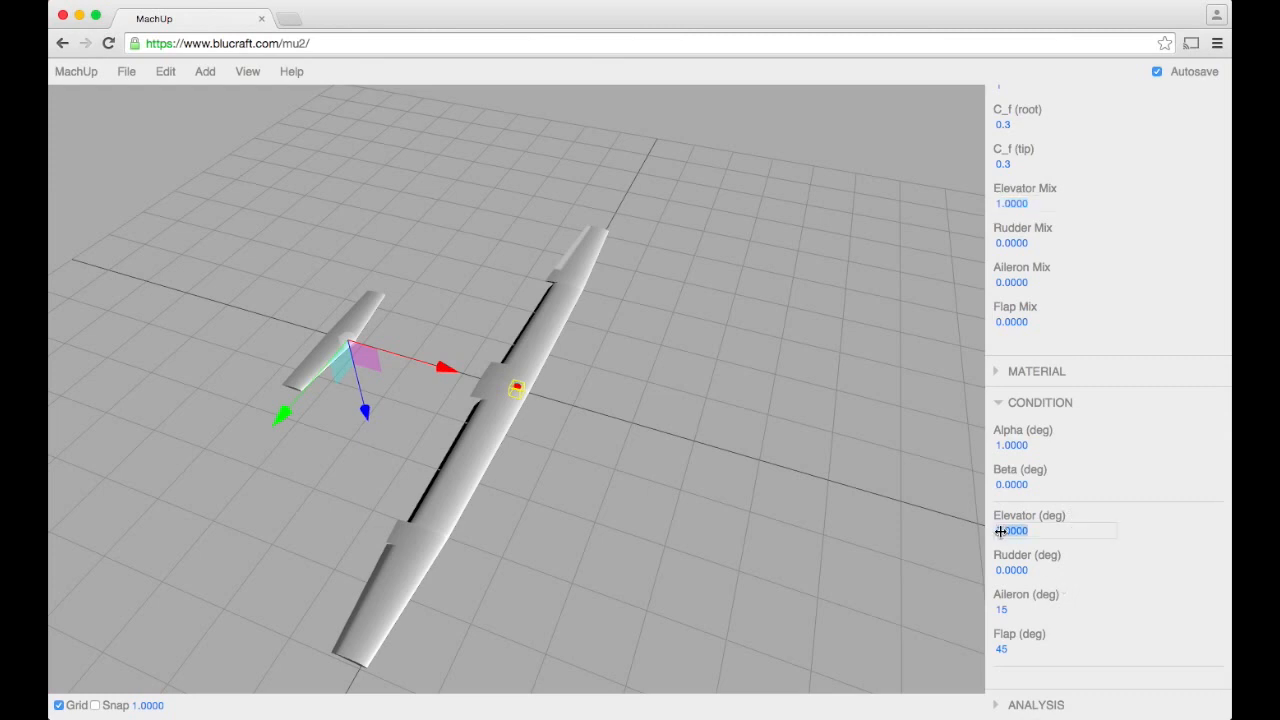
{"action": "type", "text": "14"}
{"action": "key", "text": "Return"}
{"action": "mouse_move", "coordinate": [209, 462]}
{"action": "left_mouse_down"}
{"action": "mouse_move", "coordinate": [460, 450]}
{"action": "mouse_move", "coordinate": [508, 375]}
{"action": "mouse_move", "coordinate": [503, 500]}
{"action": "mouse_move", "coordinate": [256, 538]}
{"action": "left_mouse_up"}
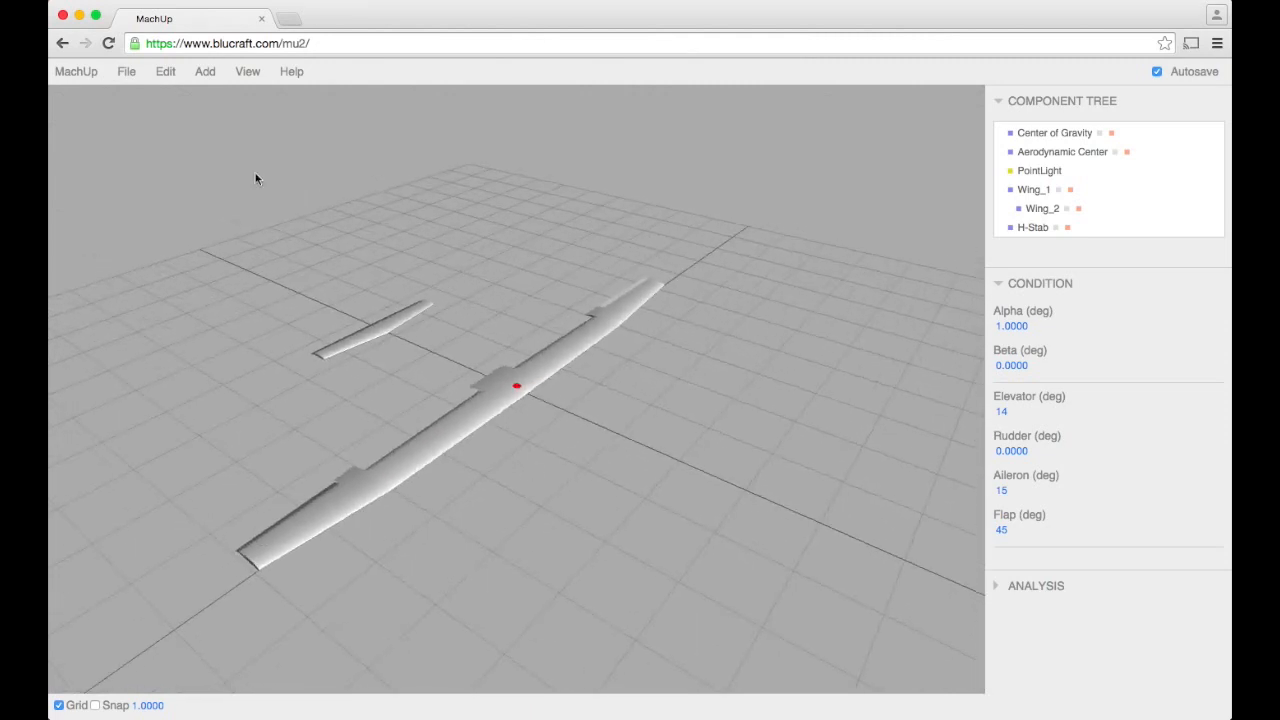
{"action": "left_click", "coordinate": [162, 73]}
Step: Add a new wing, name it V-Stab and drag it back toward the tail
{"action": "left_click", "coordinate": [205, 71]}
{"action": "left_click", "coordinate": [222, 133]}
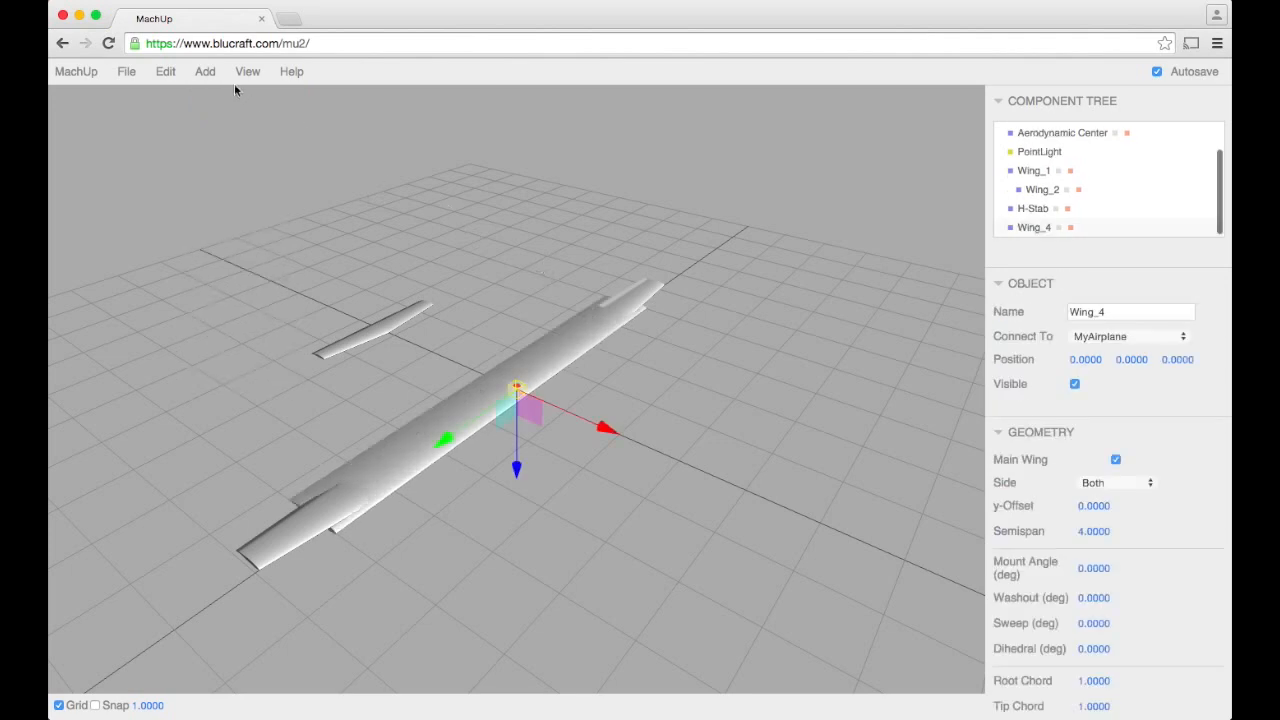
{"action": "double_click", "coordinate": [1099, 313]}
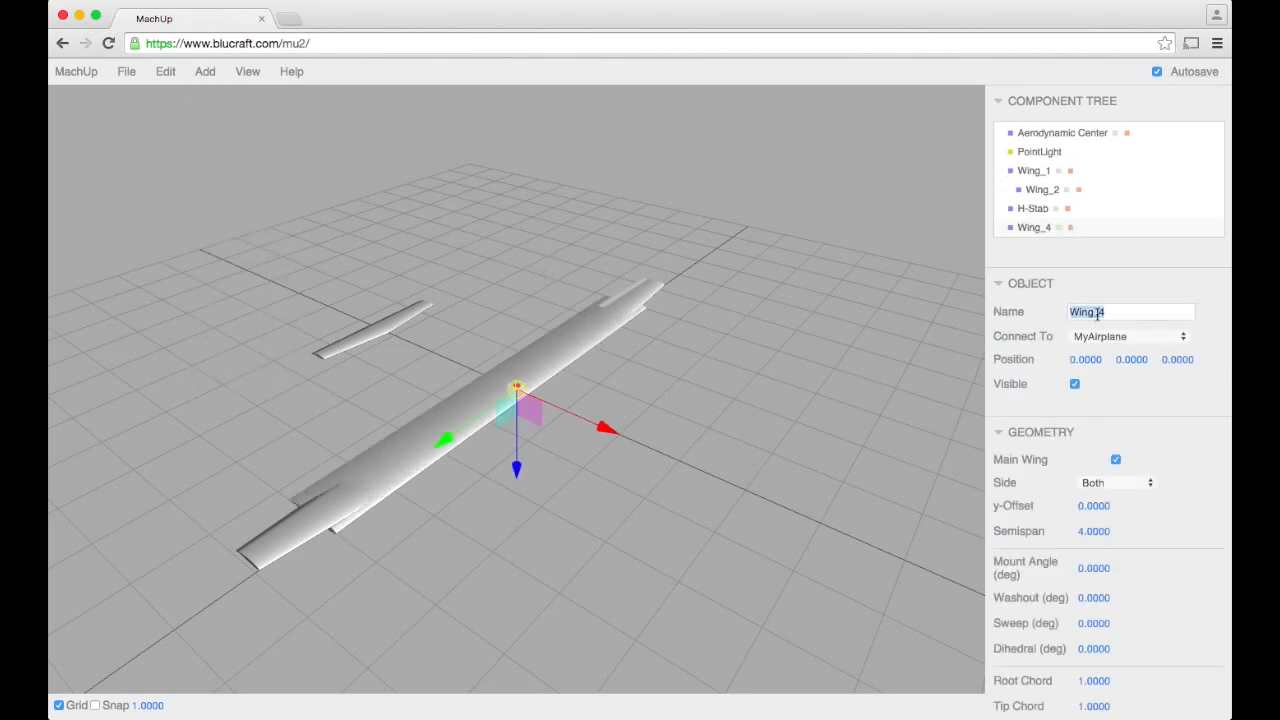
{"action": "type", "text": "V-Stab"}
{"action": "key", "text": "Return"}
{"action": "mouse_move", "coordinate": [606, 429]}
{"action": "left_mouse_down"}
{"action": "mouse_move", "coordinate": [512, 380]}
{"action": "mouse_move", "coordinate": [816, 383]}
{"action": "left_mouse_up"}
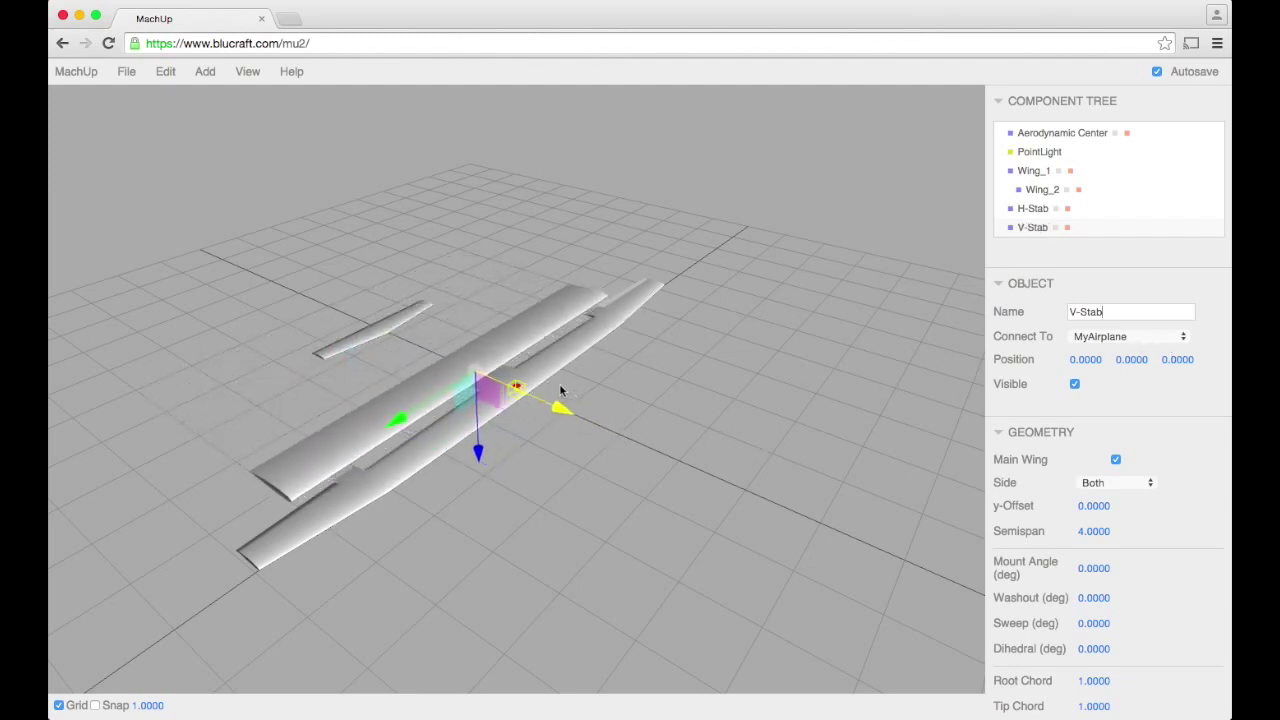
Step: Attach V-Stab to H-Stab and slide it along X to -0.8739
{"action": "left_click", "coordinate": [1030, 209]}
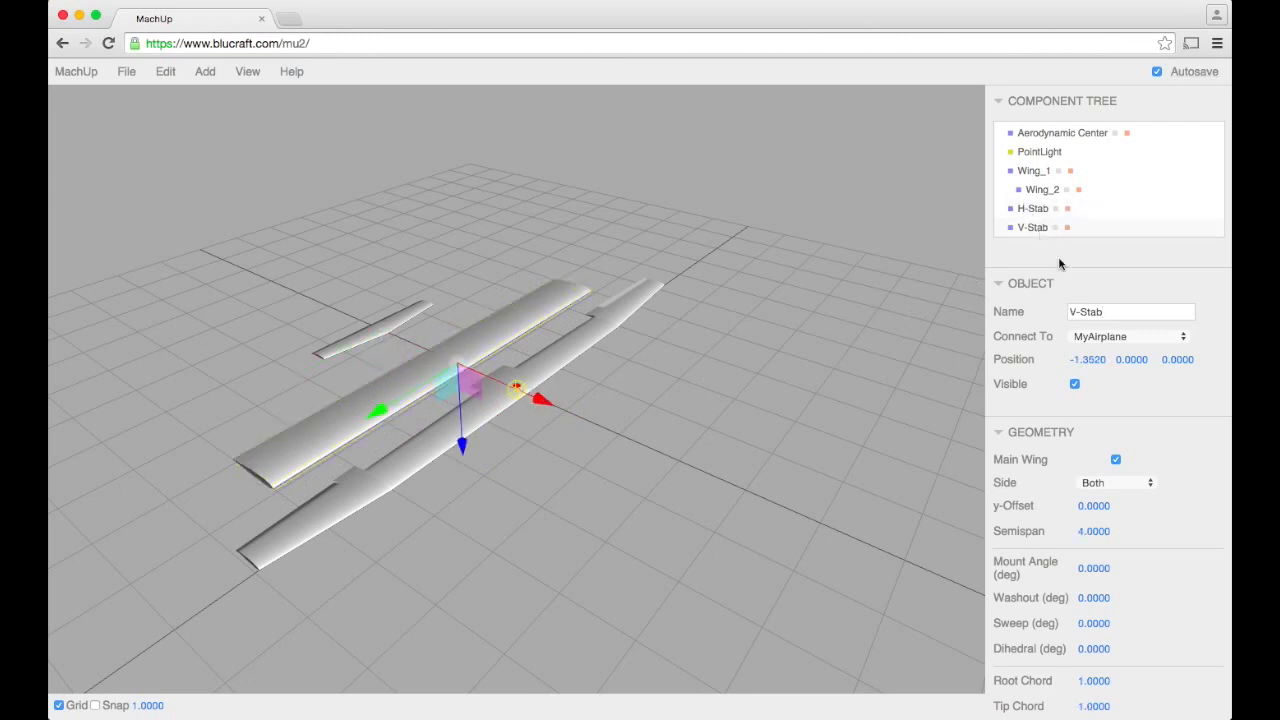
{"action": "left_click", "coordinate": [1147, 337]}
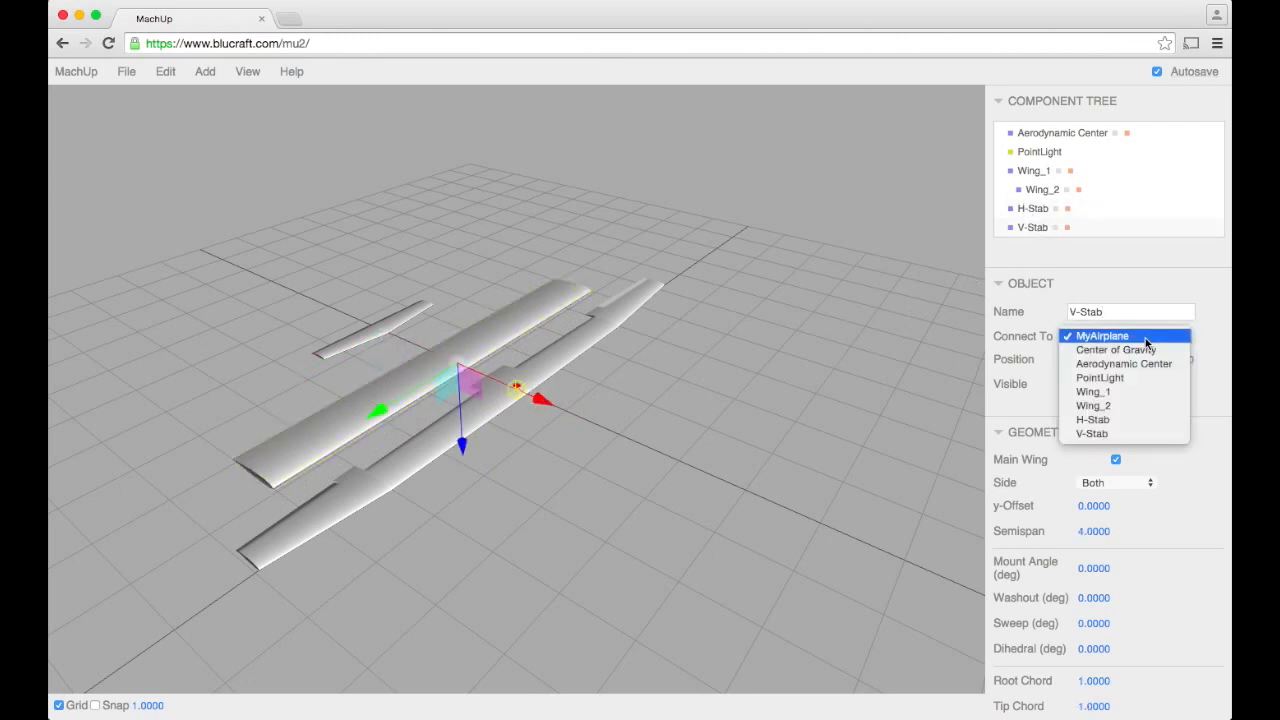
{"action": "left_click", "coordinate": [1122, 425]}
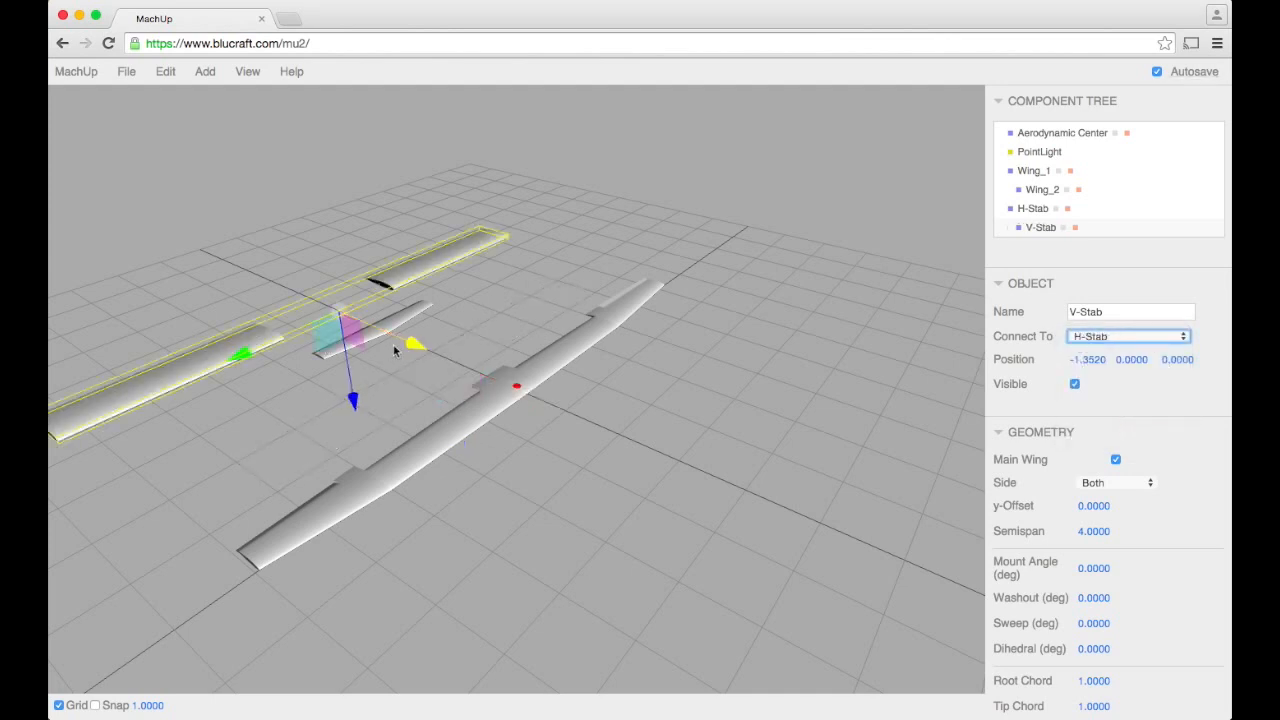
{"action": "left_click_drag", "start_coordinate": [409, 351], "coordinate": [430, 352]}
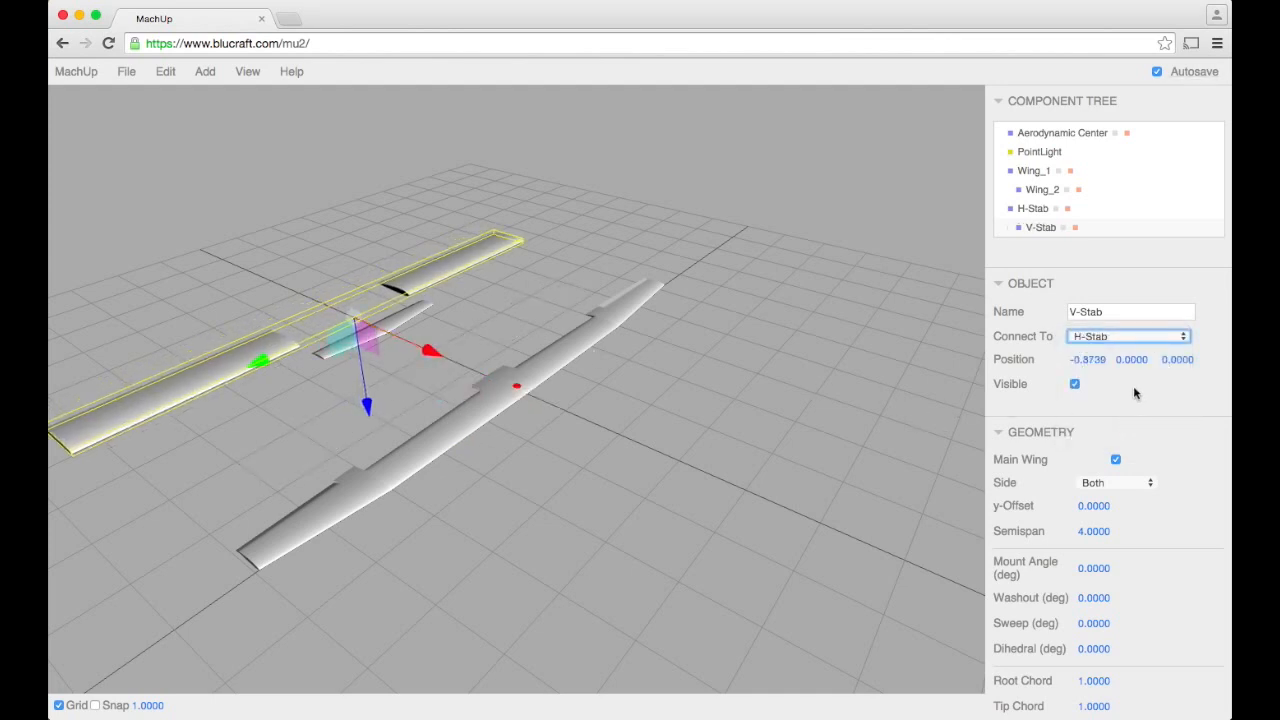
{"action": "scroll", "coordinate": [1142, 509], "scroll_direction": "down", "scroll_amount": 1}
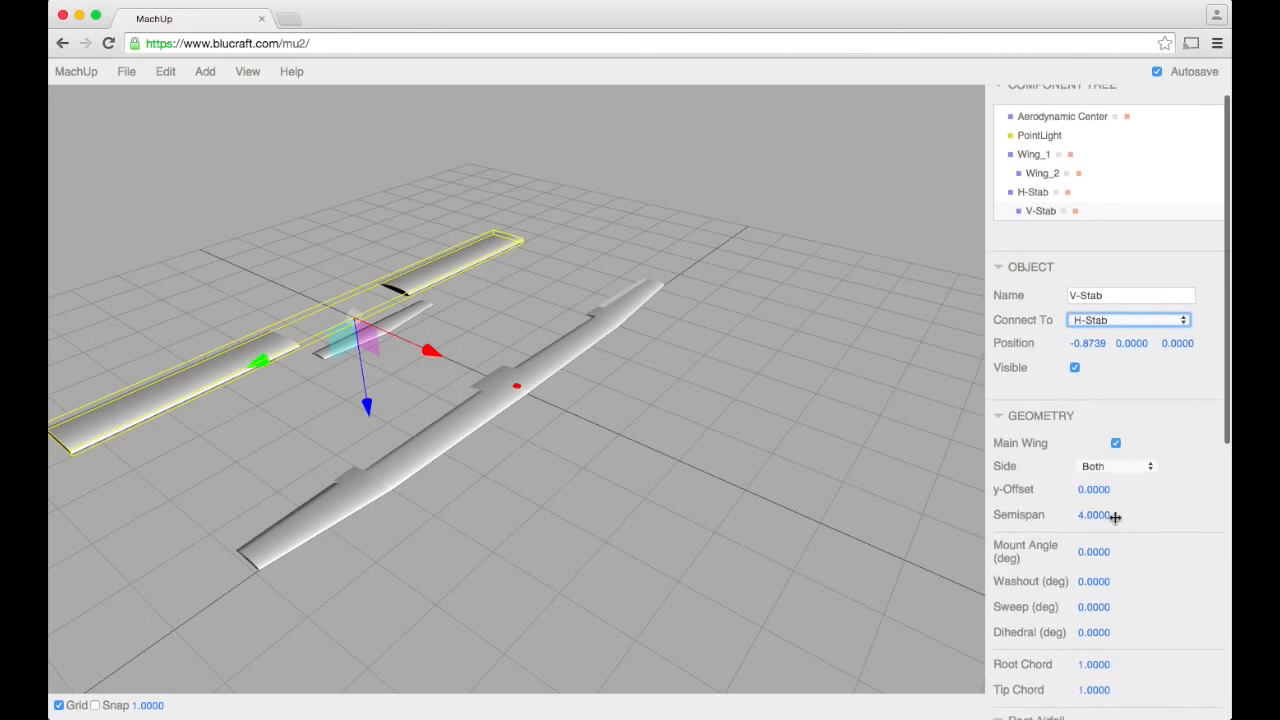
{"action": "scroll", "coordinate": [1105, 518], "scroll_direction": "down", "scroll_amount": 1}
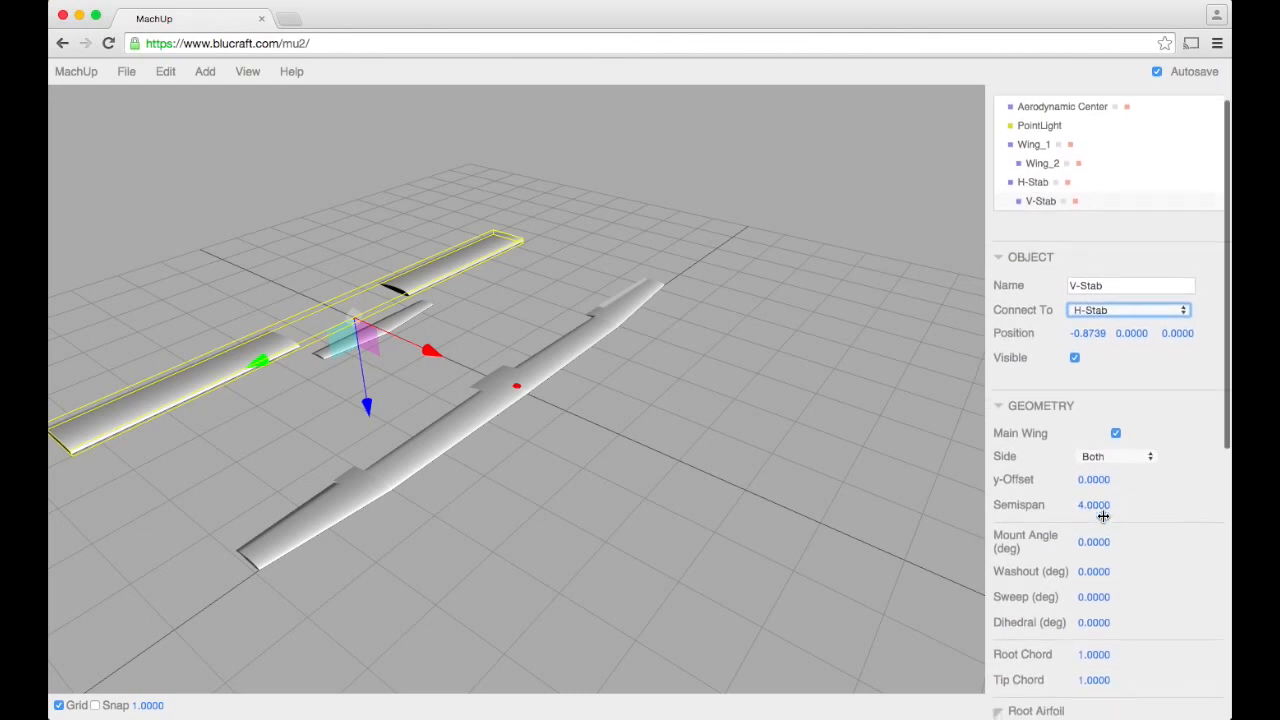
{"action": "scroll", "coordinate": [1100, 330], "scroll_direction": "up", "scroll_amount": 2}
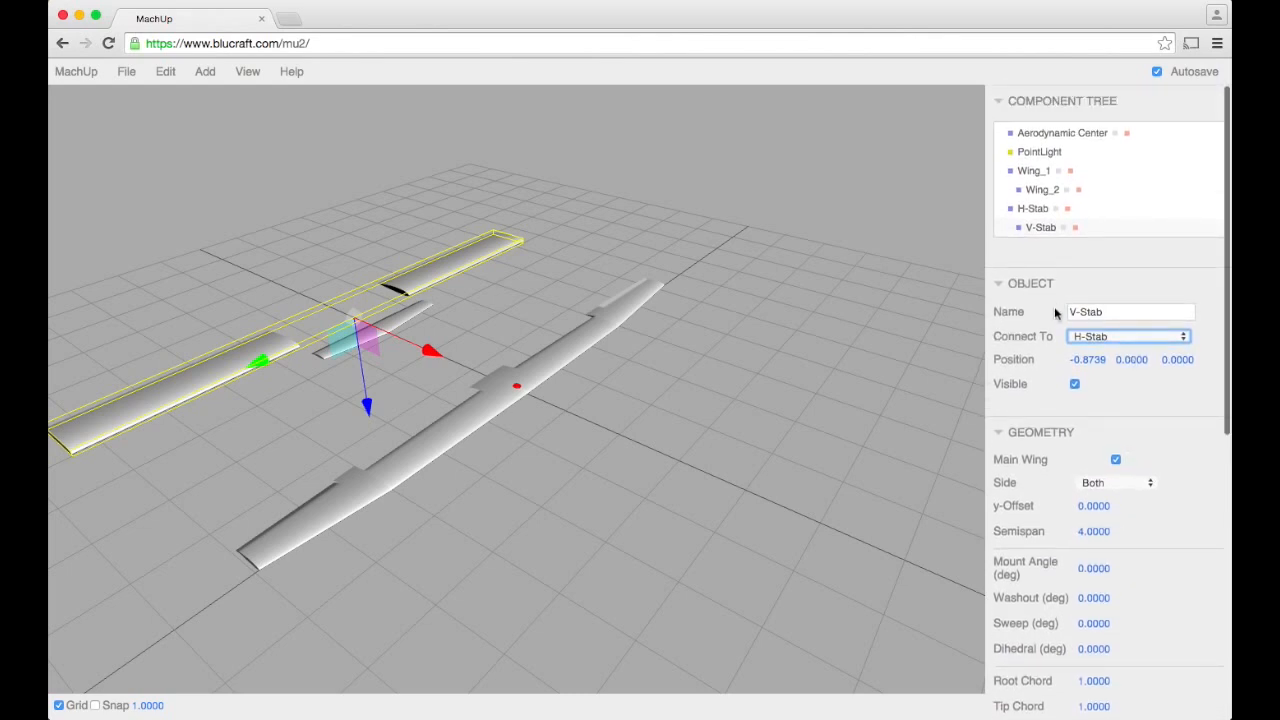
Step: Add a new group and name it Tail
{"action": "left_click", "coordinate": [205, 71]}
{"action": "left_click", "coordinate": [220, 95]}
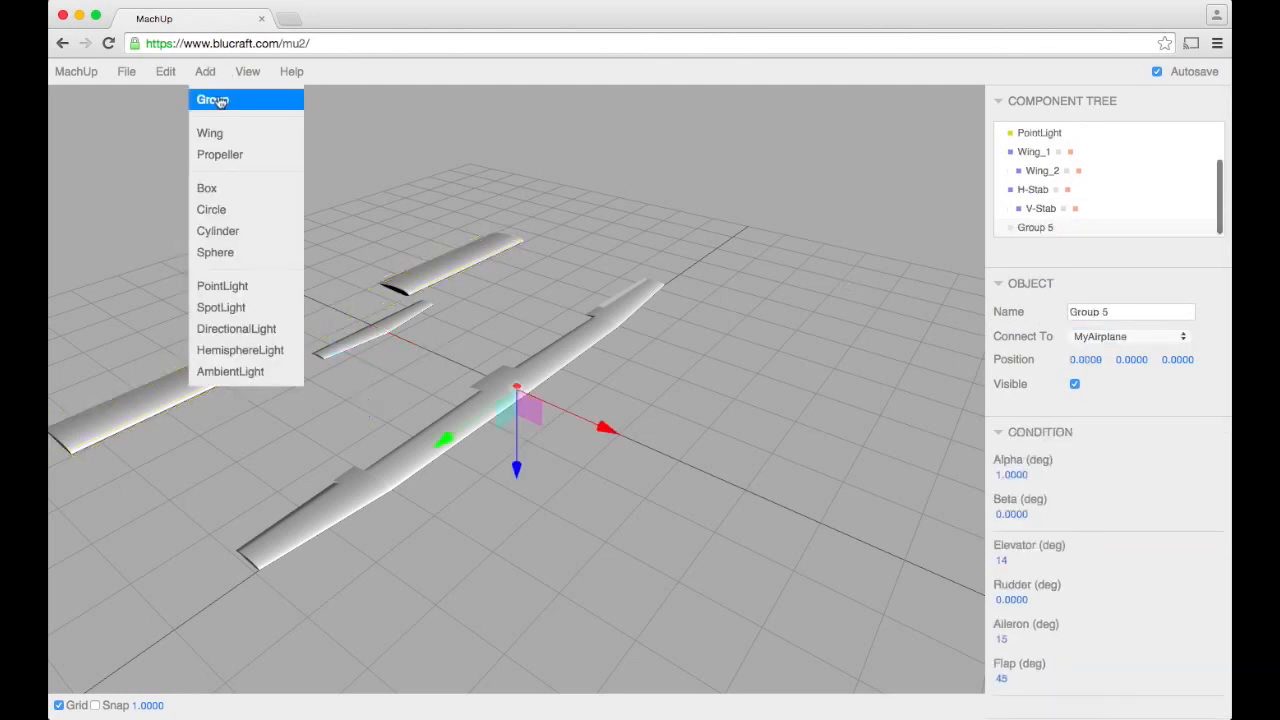
{"action": "triple_click", "coordinate": [1116, 311]}
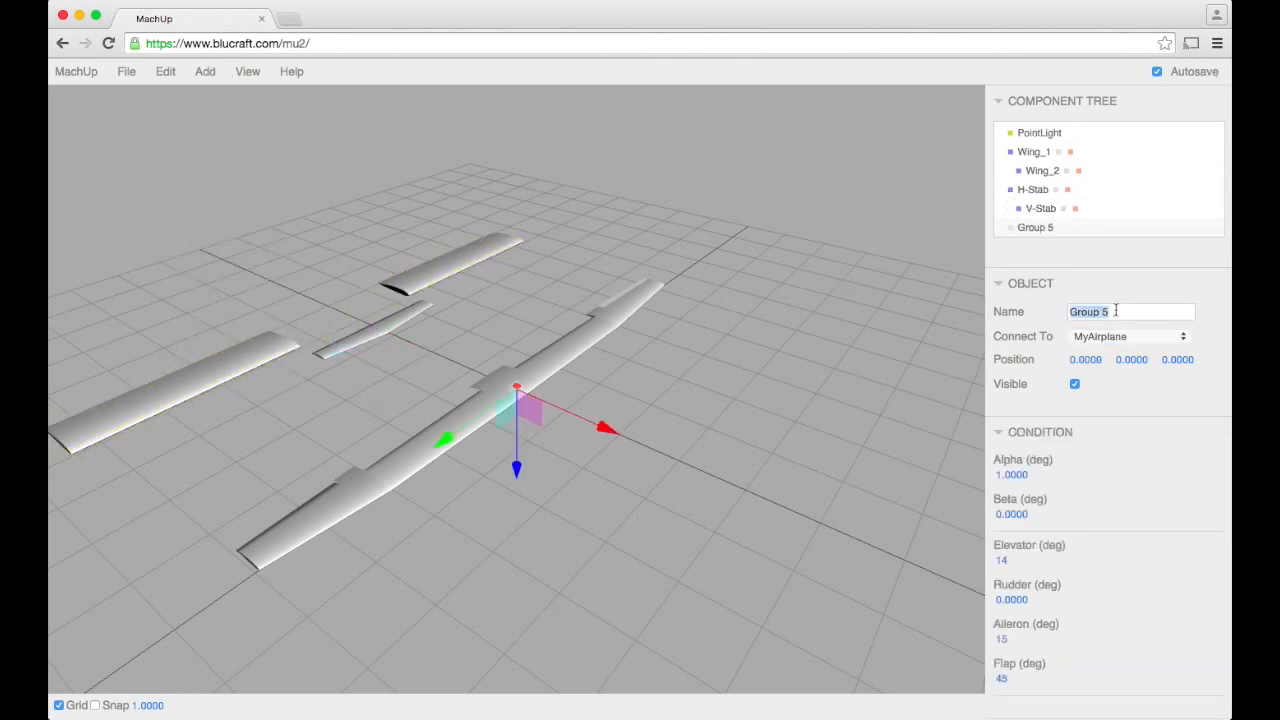
{"action": "type", "text": "Tail"}
{"action": "key", "text": "Return"}
Step: Set Connect To to Tail for both H-Stab and V-Stab
{"action": "left_click", "coordinate": [1038, 190]}
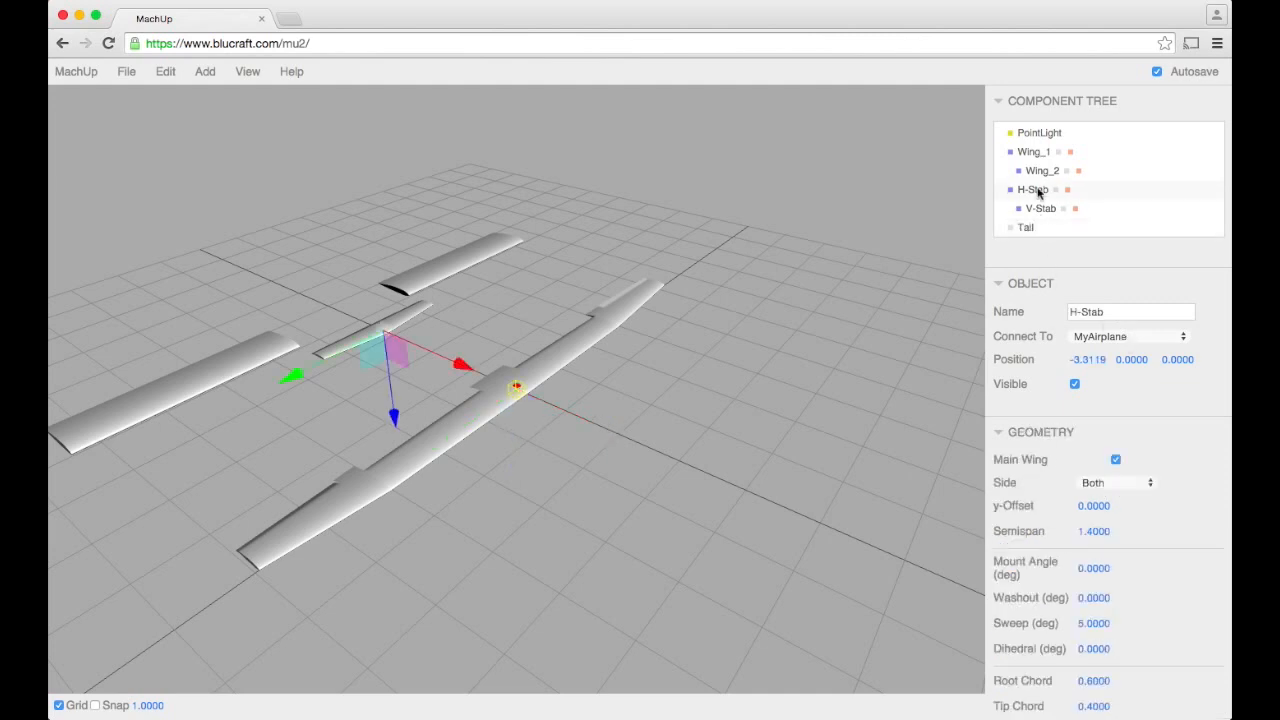
{"action": "left_click", "coordinate": [1126, 337]}
{"action": "left_click", "coordinate": [1128, 448]}
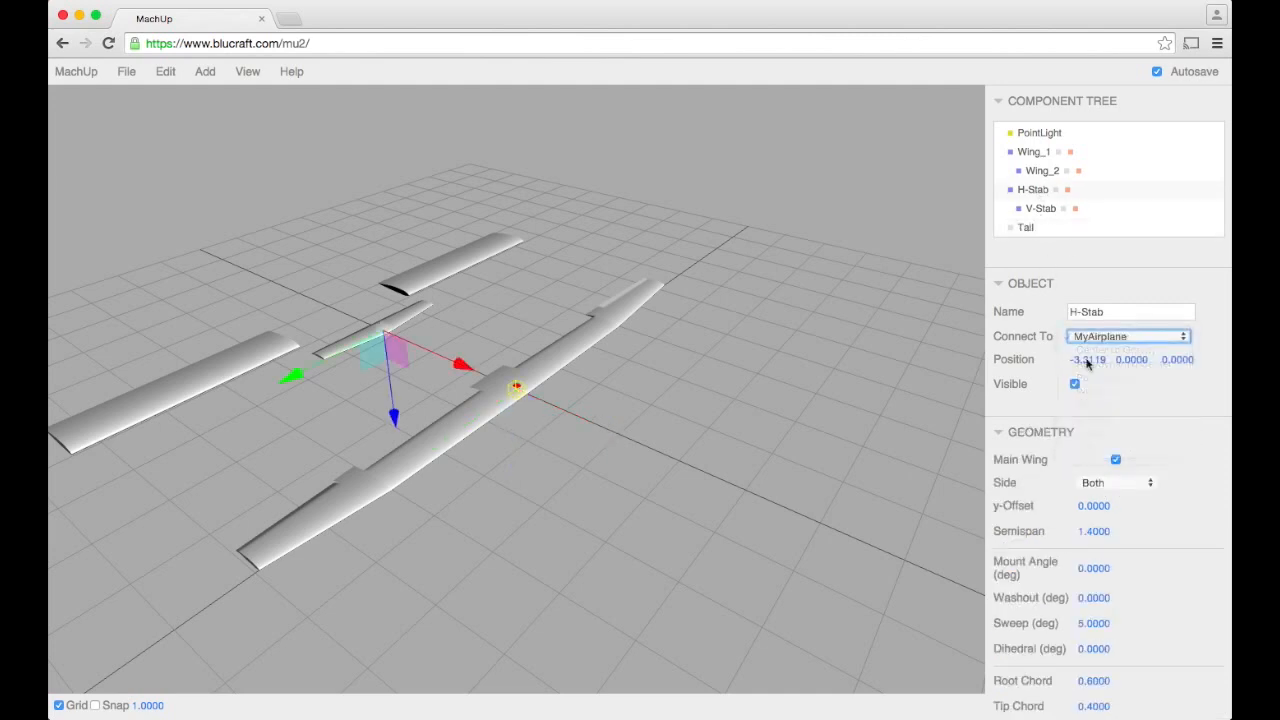
{"action": "left_click", "coordinate": [1048, 228]}
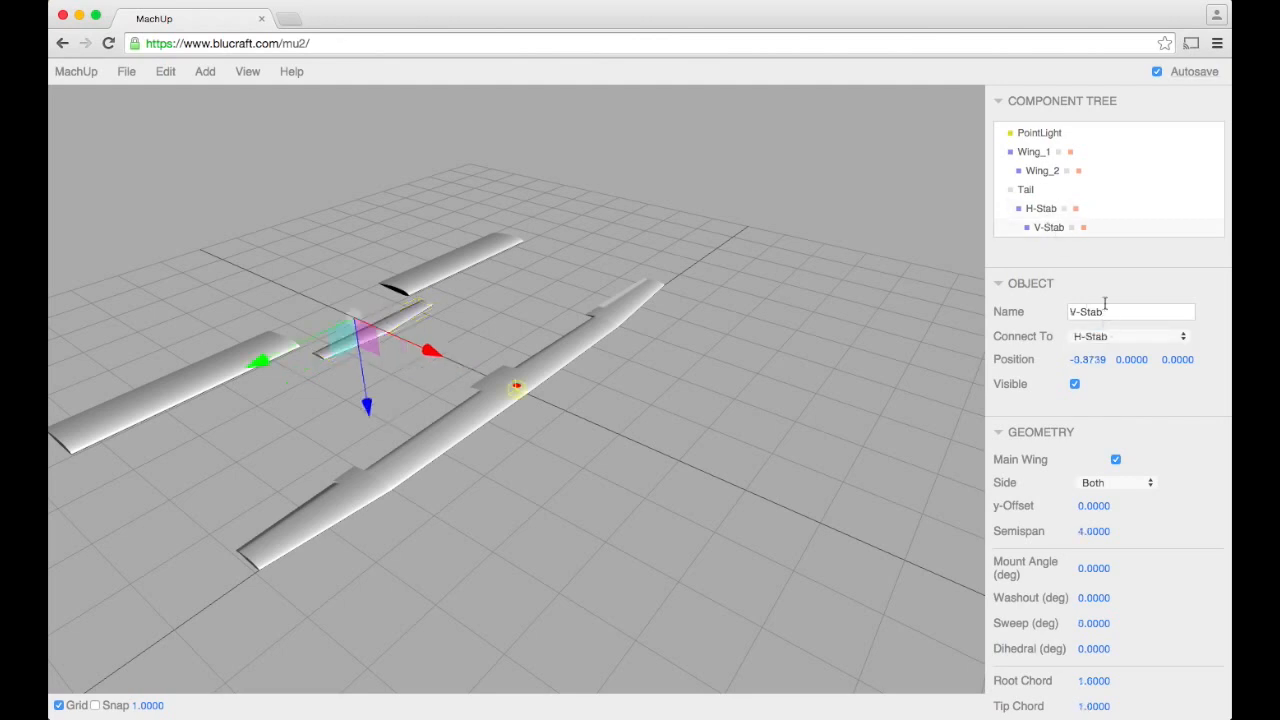
{"action": "left_click", "coordinate": [1140, 338]}
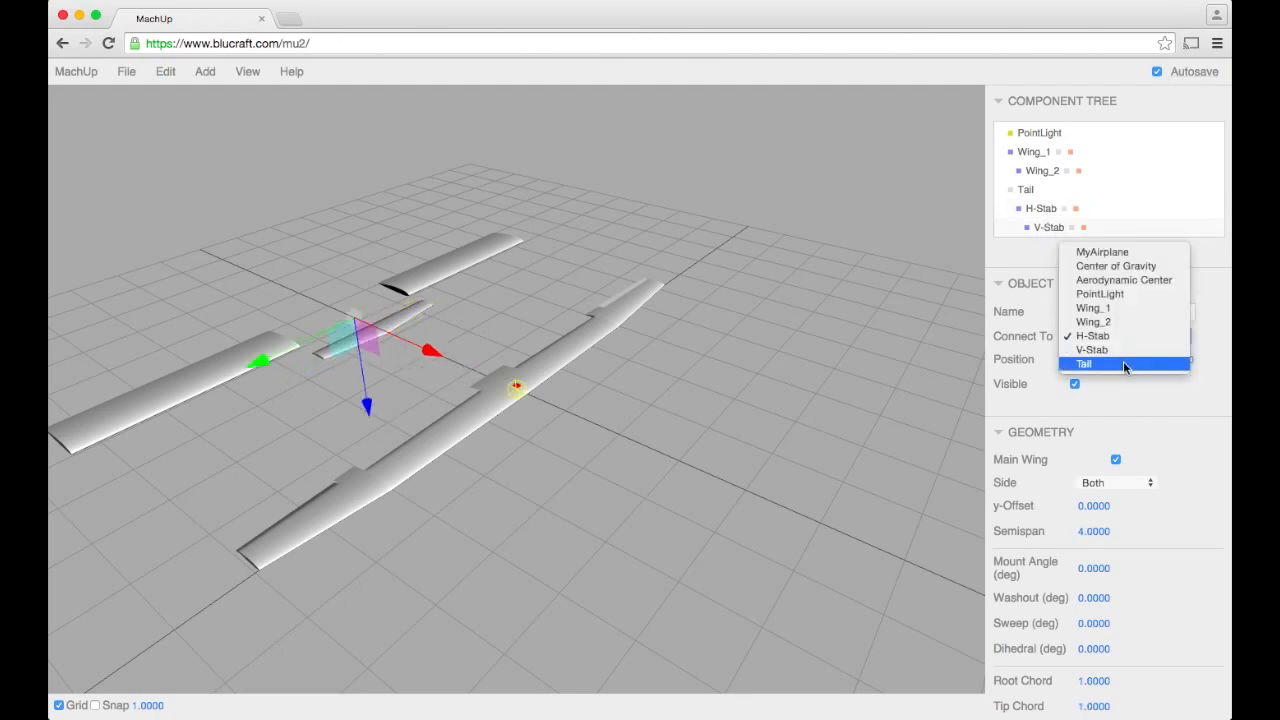
{"action": "left_click", "coordinate": [1123, 363]}
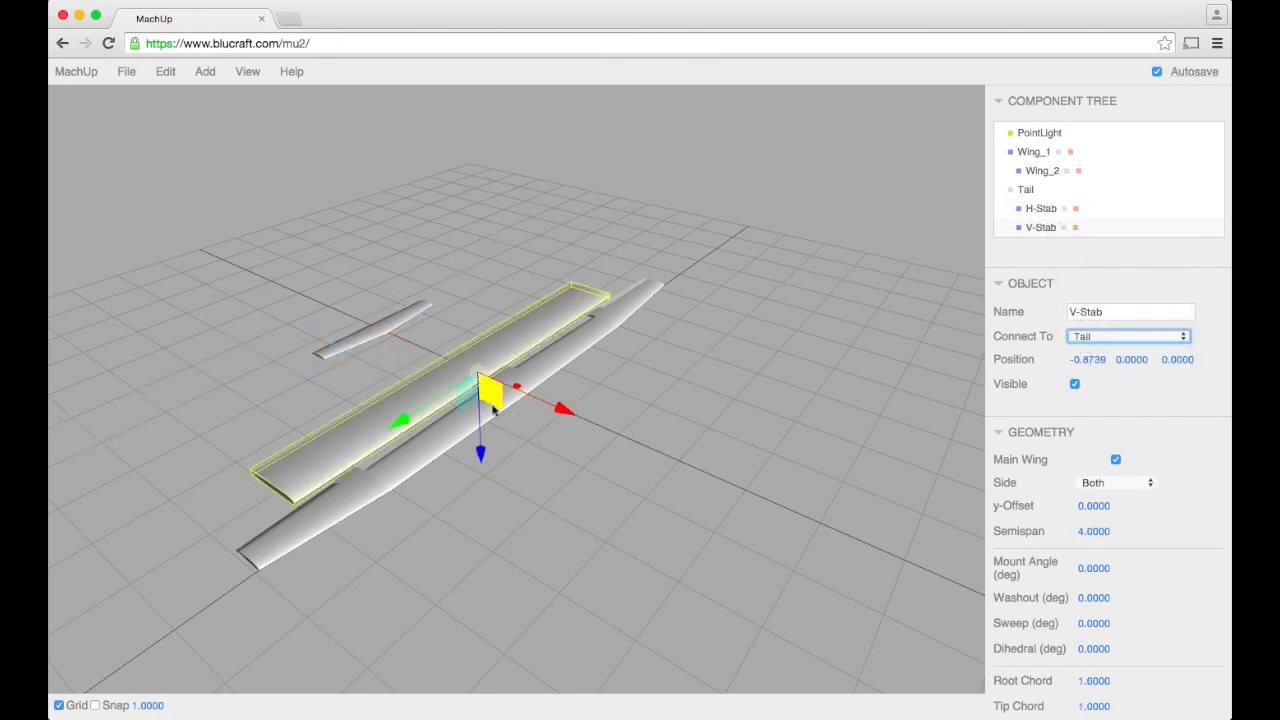
Step: Make V-Stab right-side only with 90° dihedral and confirm a NACA 0012 root airfoil
{"action": "left_click", "coordinate": [1118, 482]}
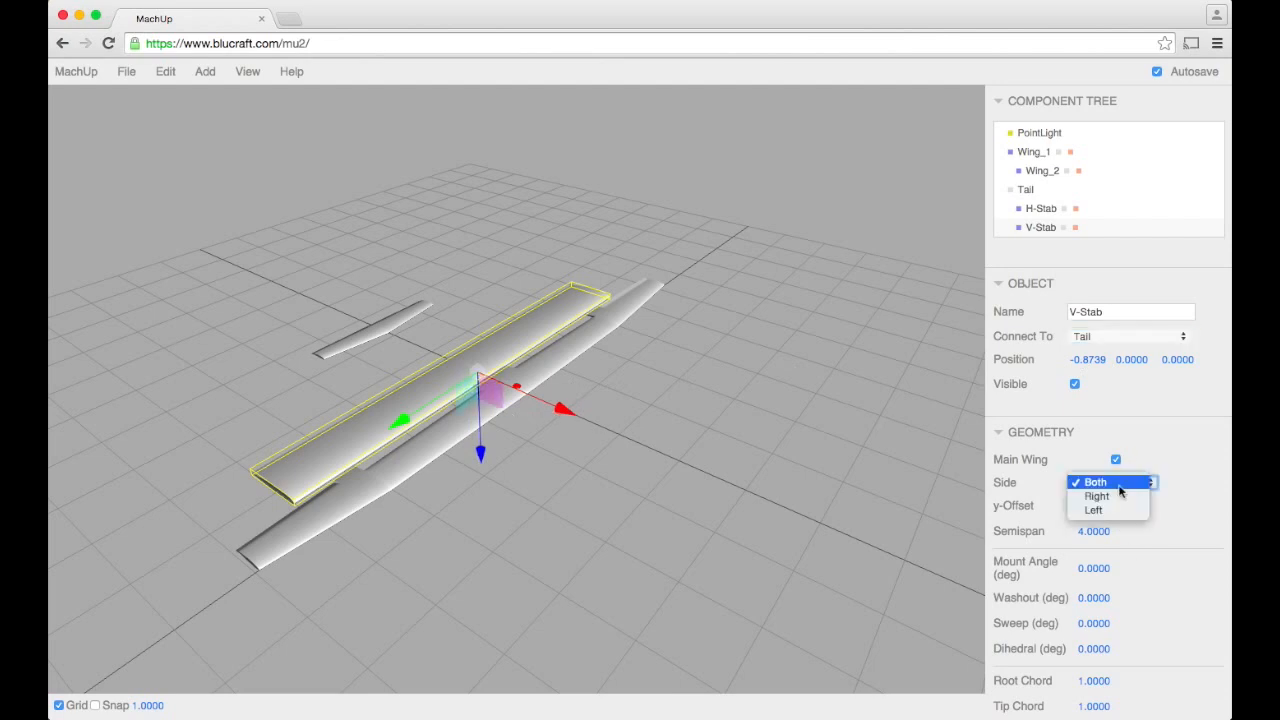
{"action": "left_click", "coordinate": [1123, 497]}
{"action": "scroll", "coordinate": [1143, 590], "scroll_direction": "down", "scroll_amount": 2}
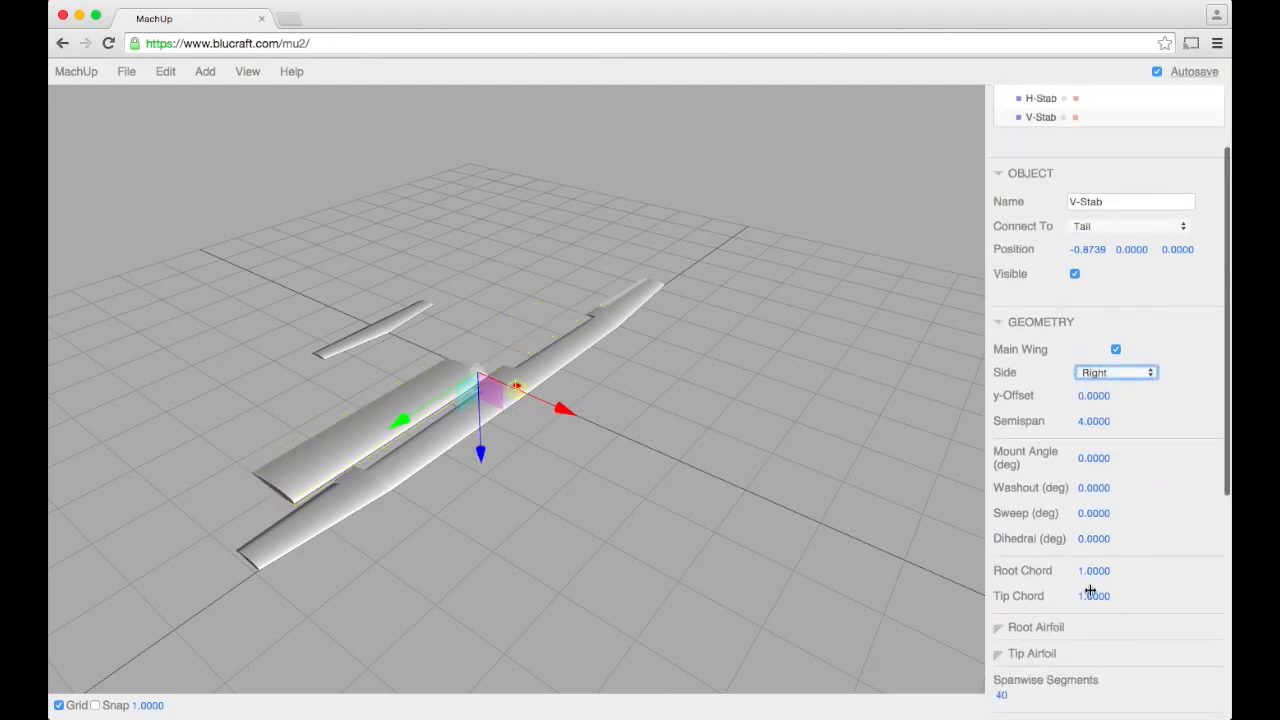
{"action": "left_click", "coordinate": [1093, 538]}
{"action": "type", "text": "90"}
{"action": "key", "text": "Return"}
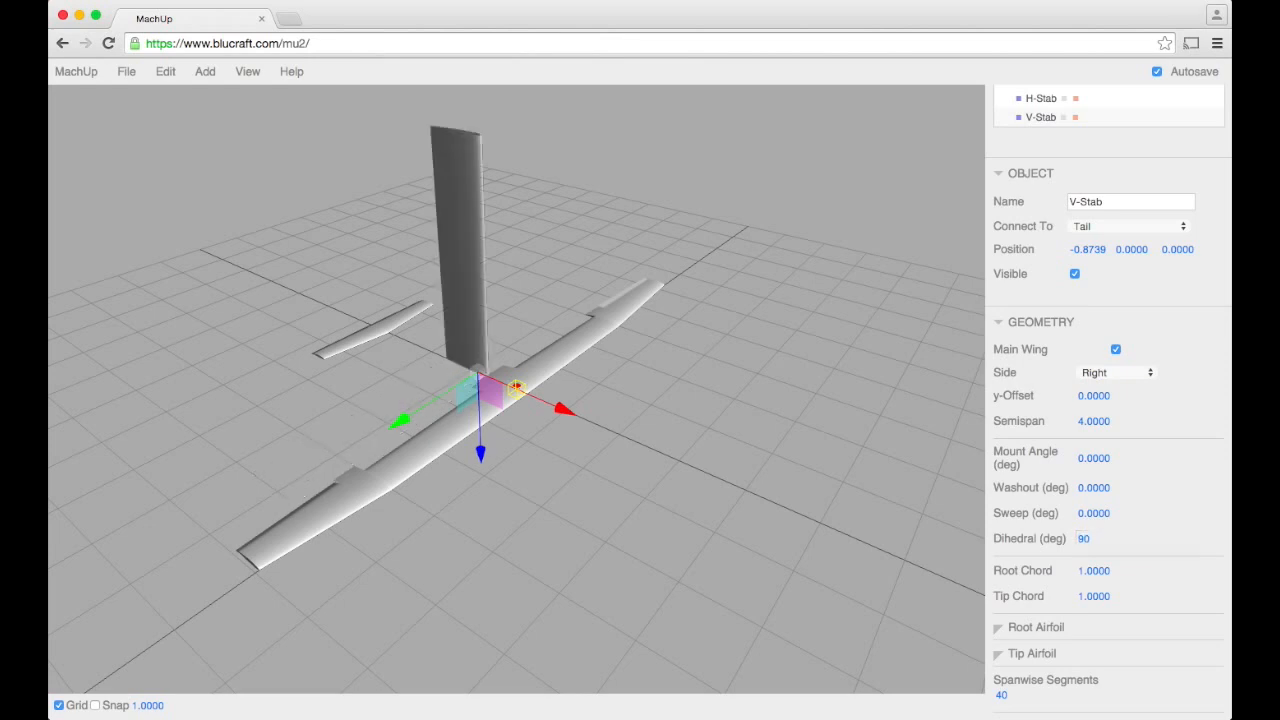
{"action": "scroll", "coordinate": [1115, 535], "scroll_direction": "down", "scroll_amount": 3}
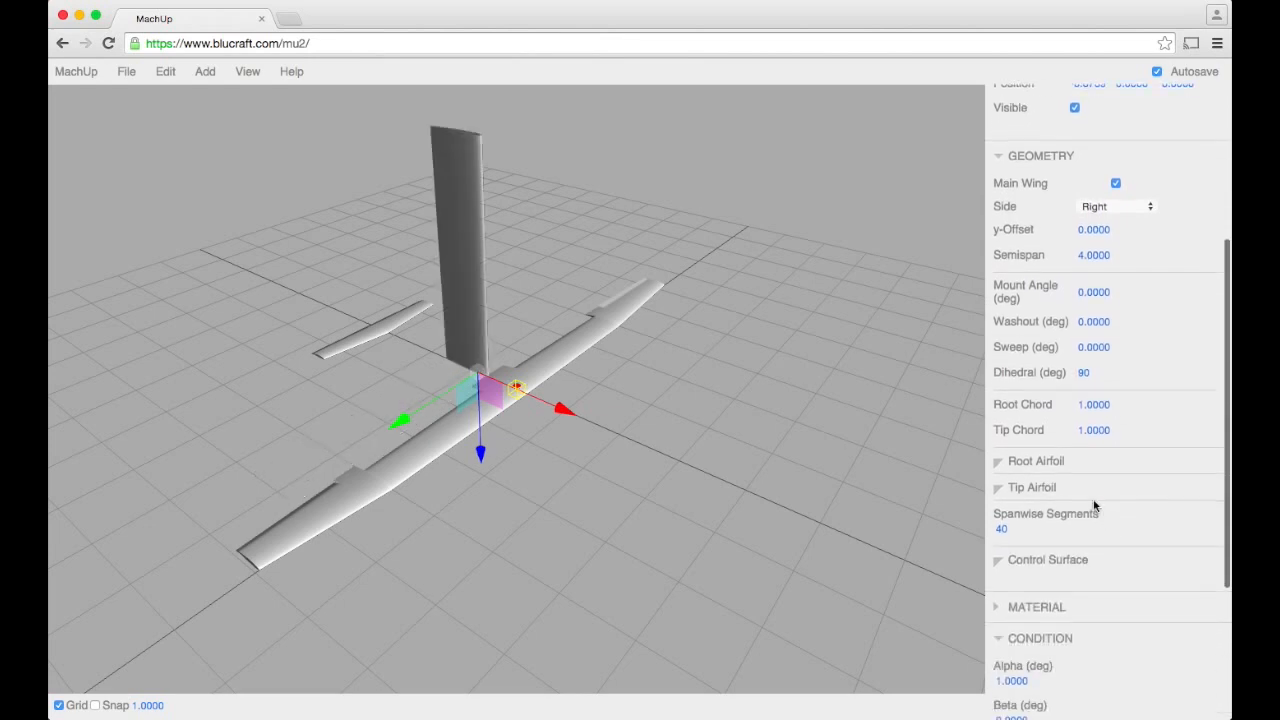
{"action": "left_click", "coordinate": [1036, 461]}
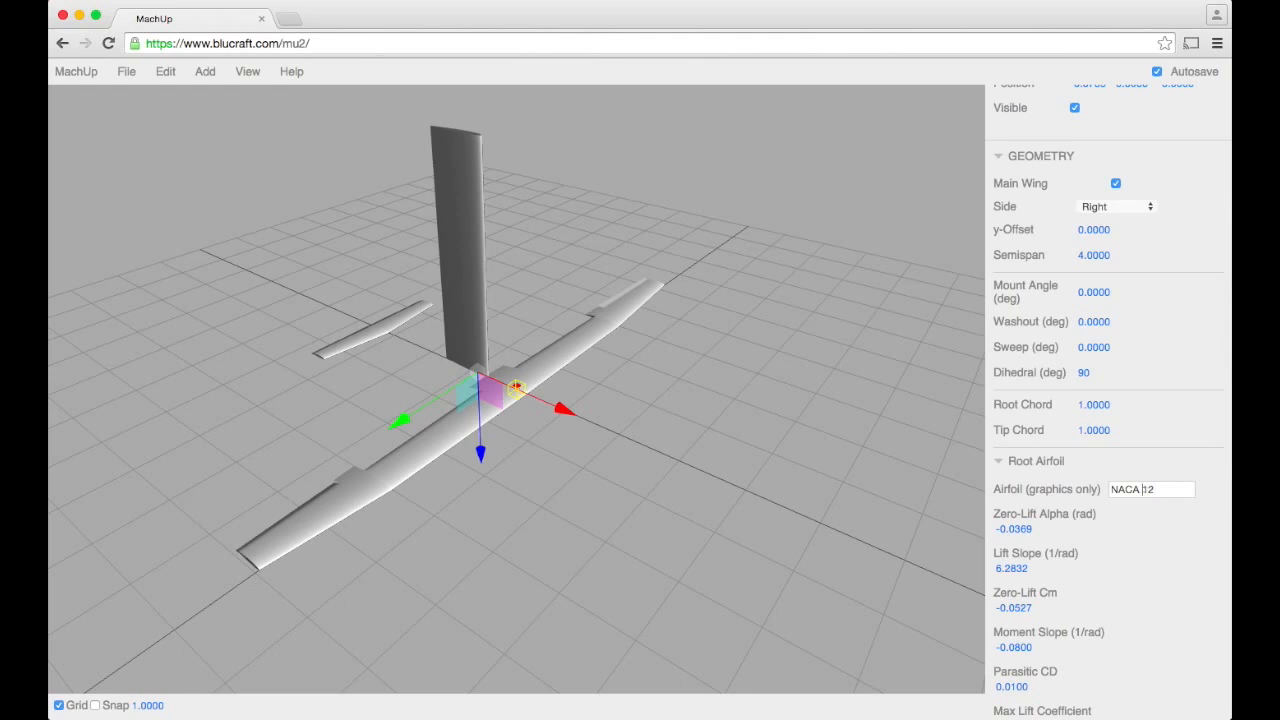
{"action": "key", "text": "Return"}
{"action": "scroll", "coordinate": [1143, 523], "scroll_direction": "down", "scroll_amount": 2}
{"action": "scroll", "coordinate": [1134, 506], "scroll_direction": "down", "scroll_amount": 1}
{"action": "scroll", "coordinate": [1067, 623], "scroll_direction": "down", "scroll_amount": 2}
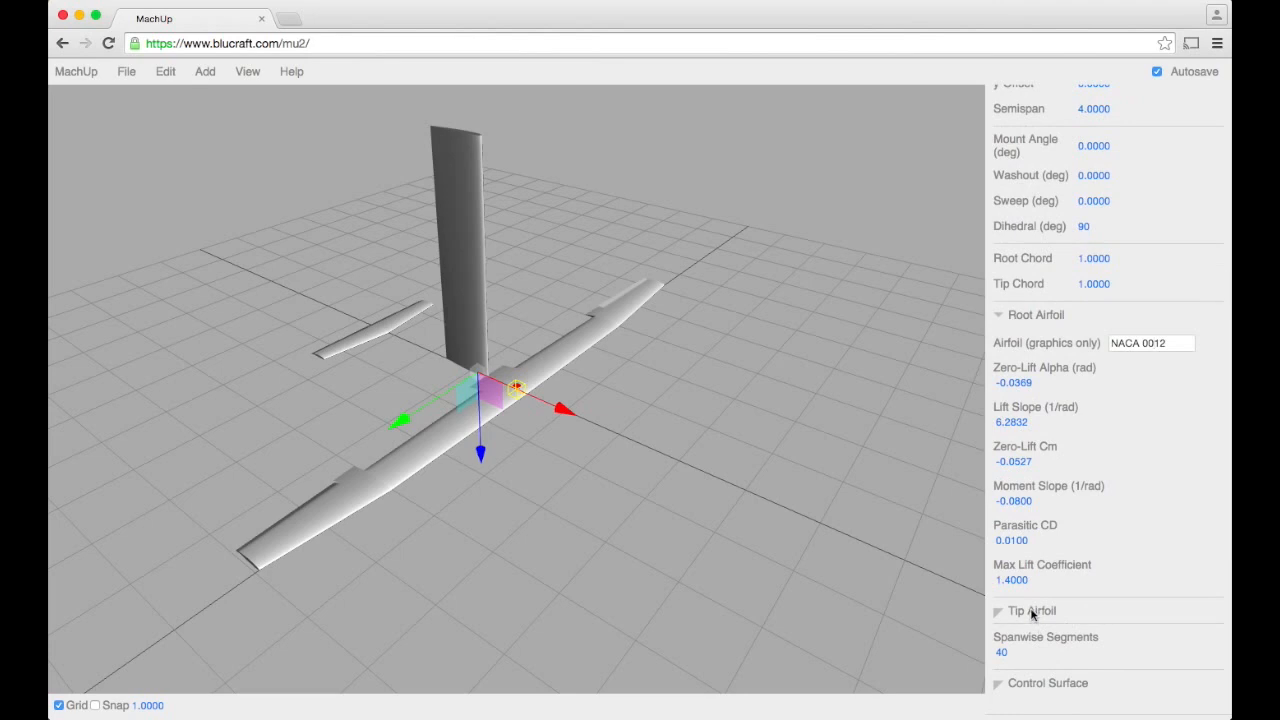
Step: Trim digits from the V-Stab tip airfoil name and review the root and tip airfoil sections
{"action": "left_click", "coordinate": [1033, 612]}
{"action": "left_click", "coordinate": [1153, 638]}
{"action": "key", "text": "BackSpace"}
{"action": "key", "text": "BackSpace"}
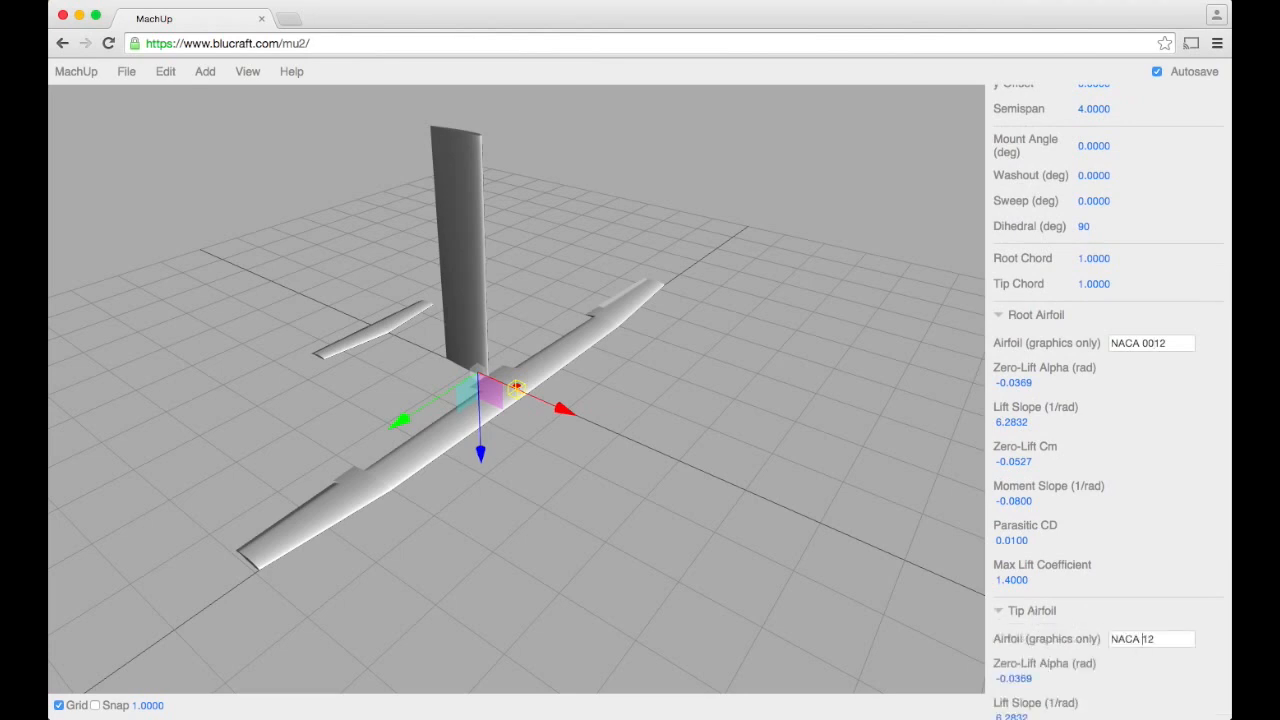
{"action": "type", "text": "00"}
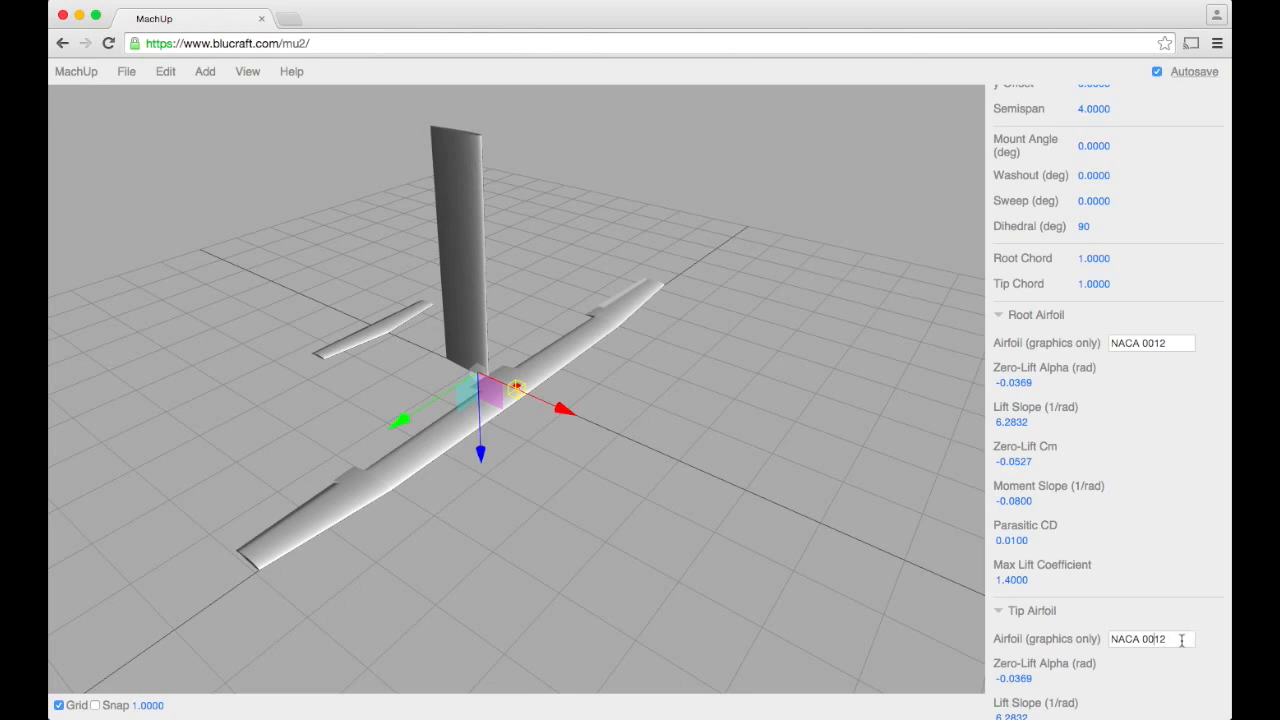
{"action": "left_click", "coordinate": [1046, 614]}
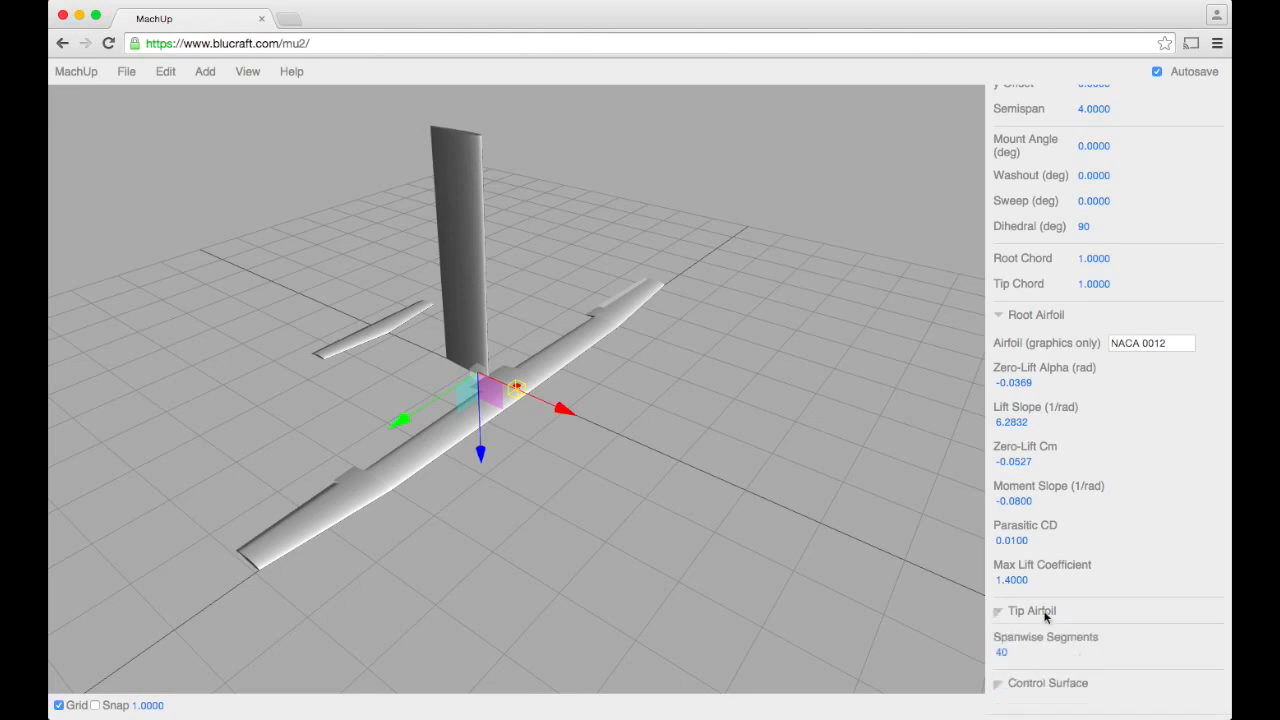
{"action": "left_click", "coordinate": [1046, 612]}
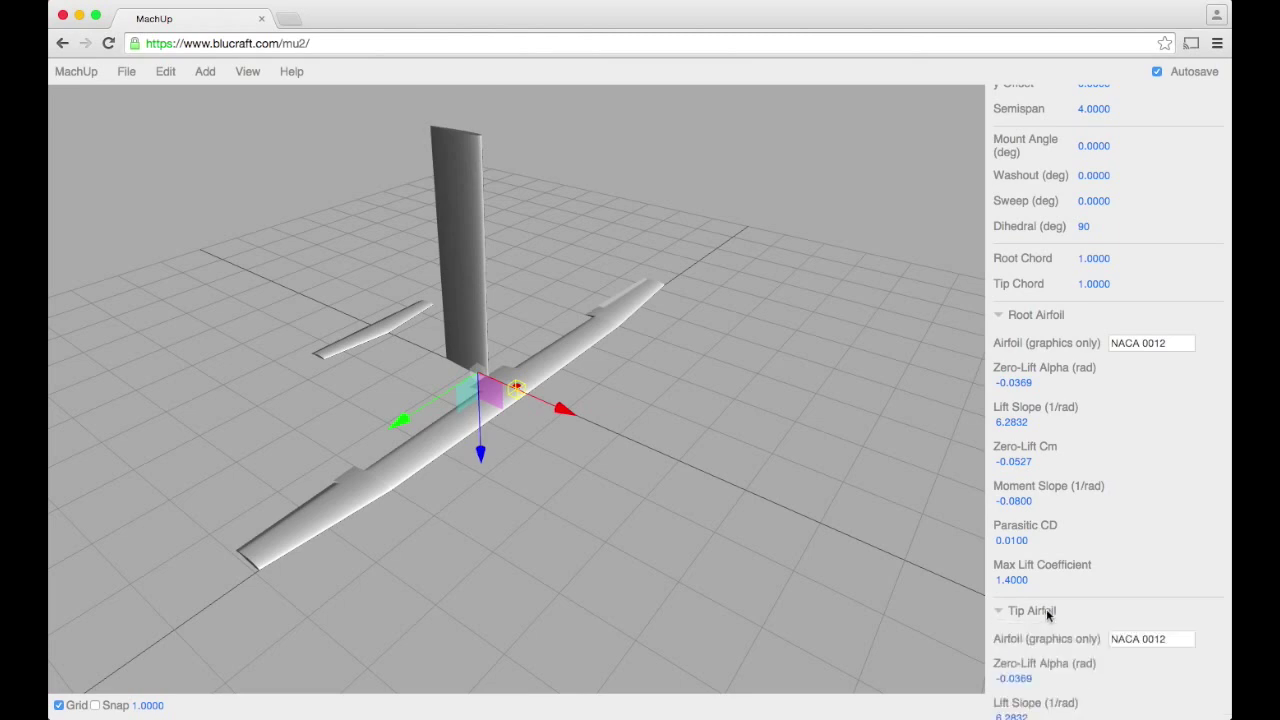
{"action": "left_click", "coordinate": [1038, 316]}
{"action": "left_click", "coordinate": [1042, 342]}
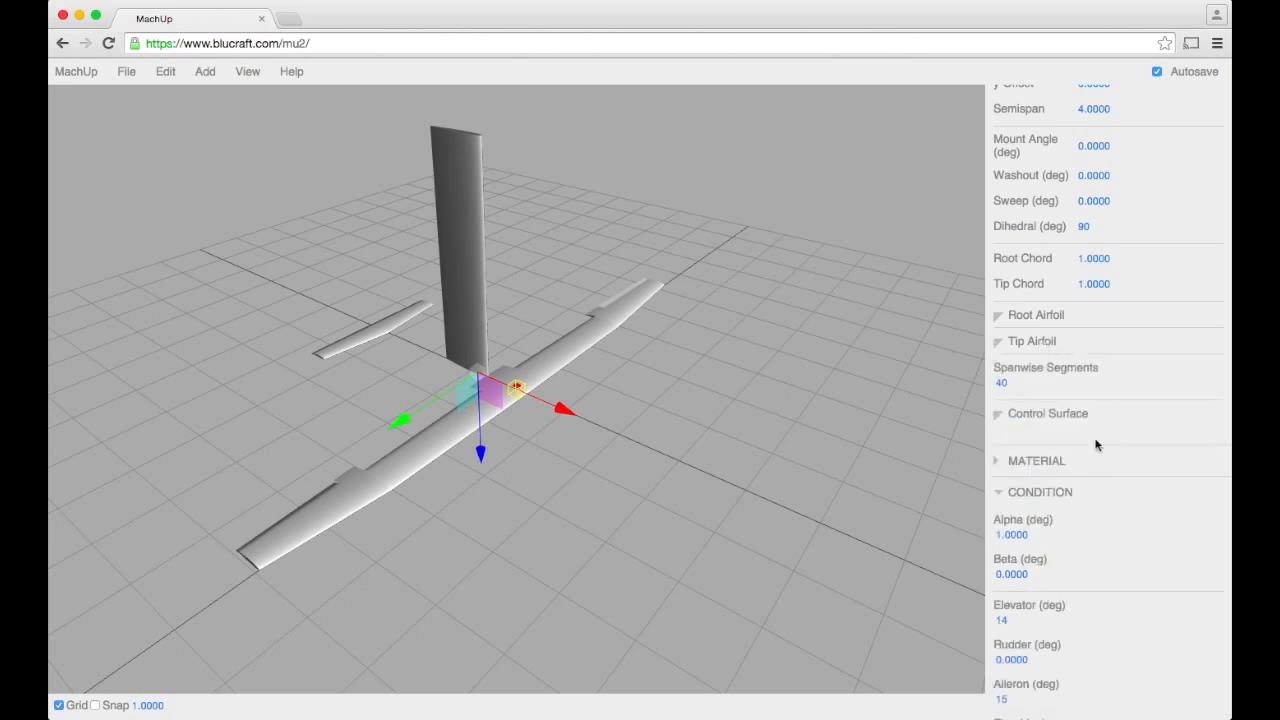
{"action": "left_click", "coordinate": [1046, 342]}
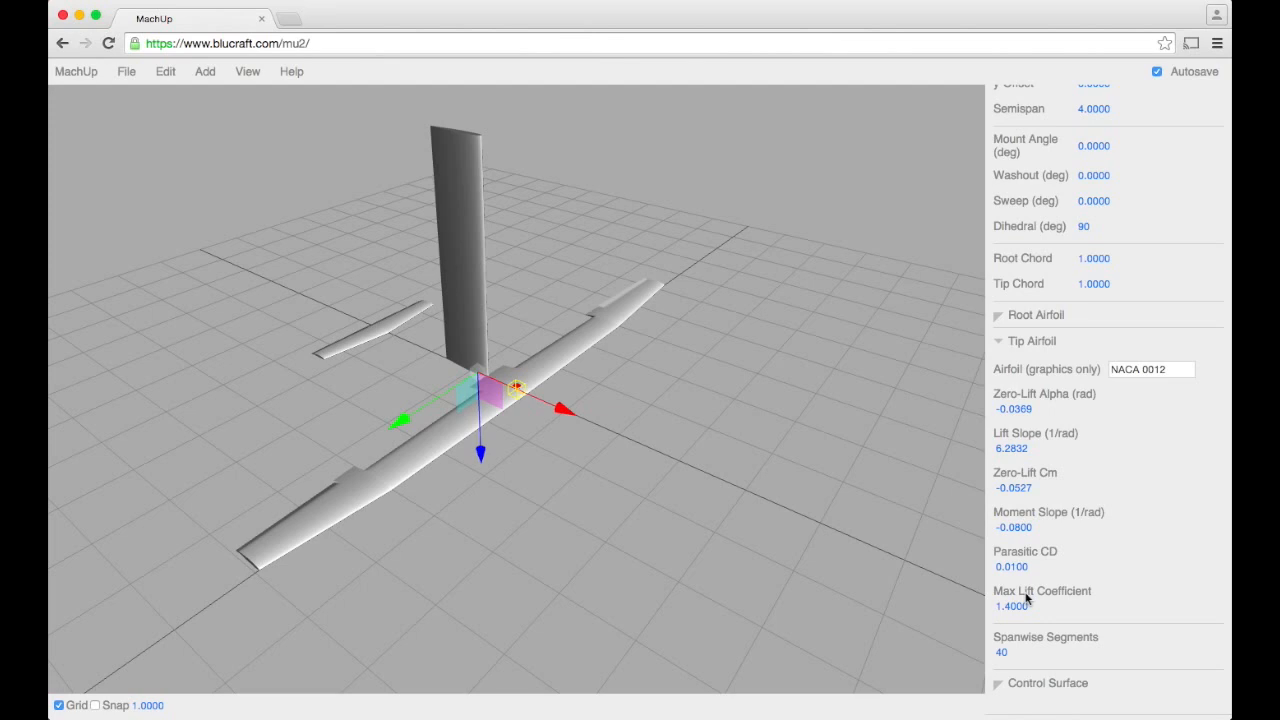
{"action": "scroll", "coordinate": [1026, 598], "scroll_direction": "down", "scroll_amount": 2}
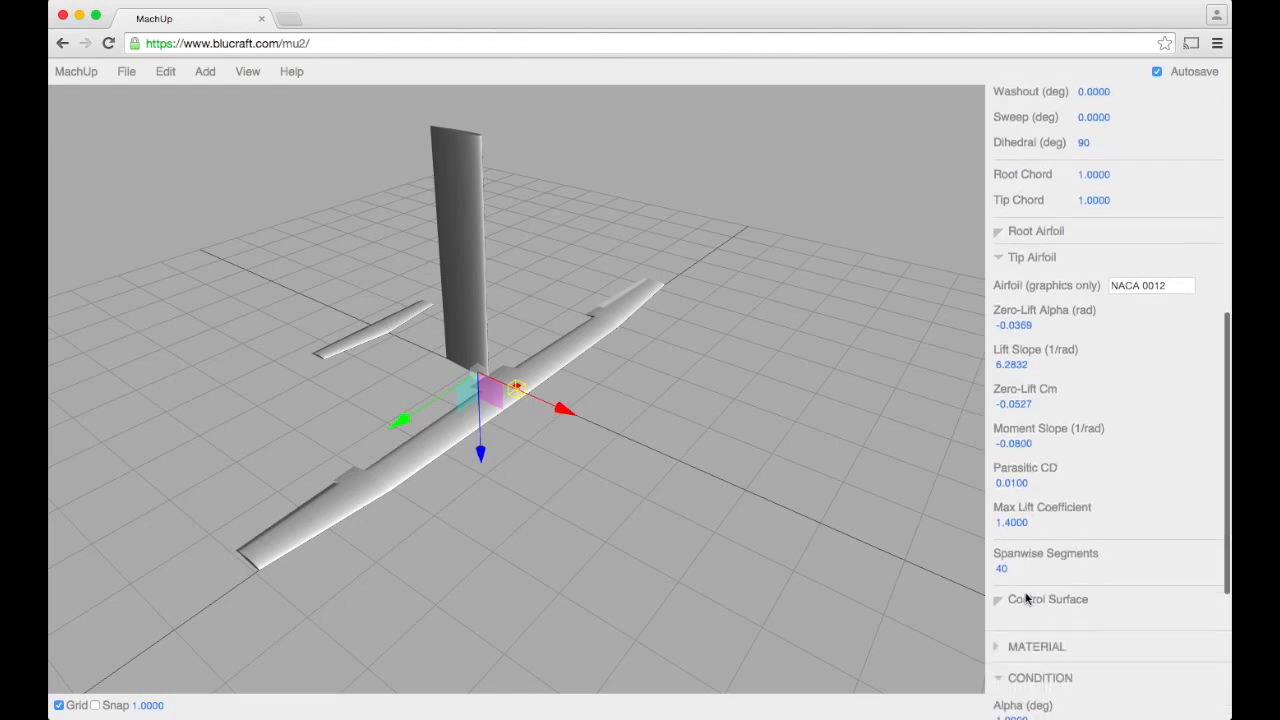
{"action": "scroll", "coordinate": [1026, 598], "scroll_direction": "down", "scroll_amount": 2}
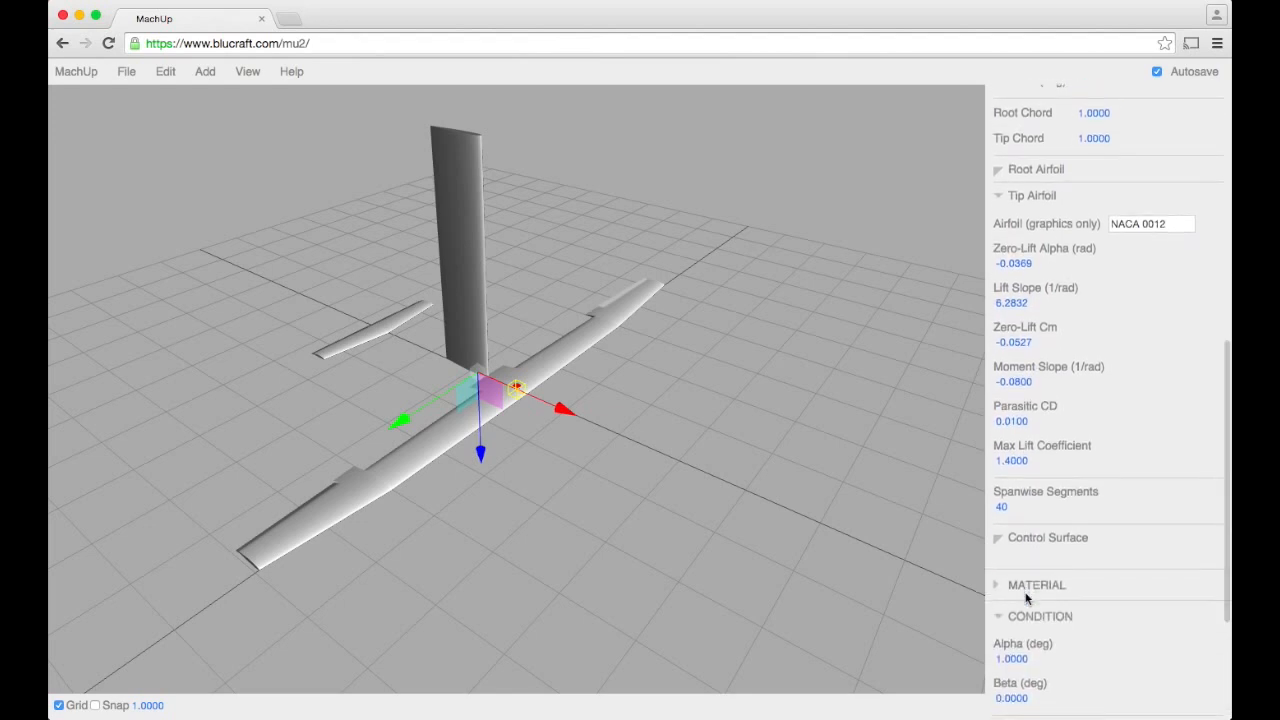
{"action": "scroll", "coordinate": [1134, 405], "scroll_direction": "up", "scroll_amount": 1}
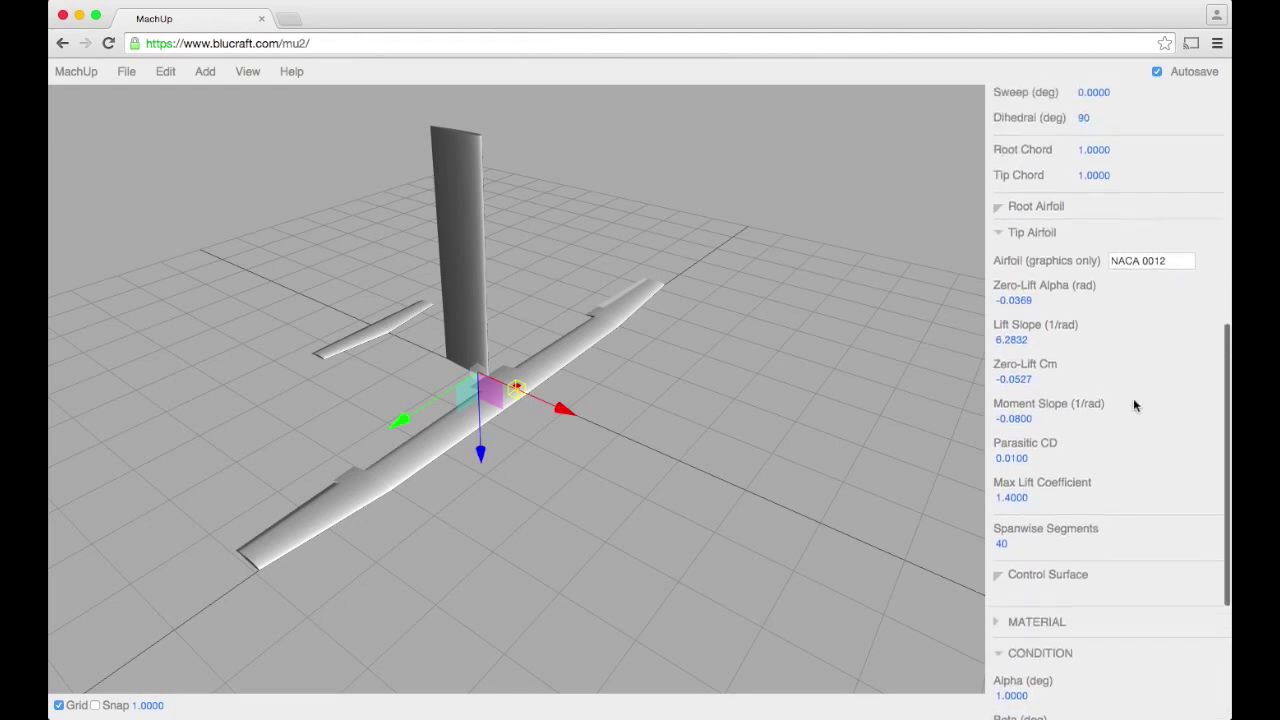
{"action": "left_click", "coordinate": [1031, 234]}
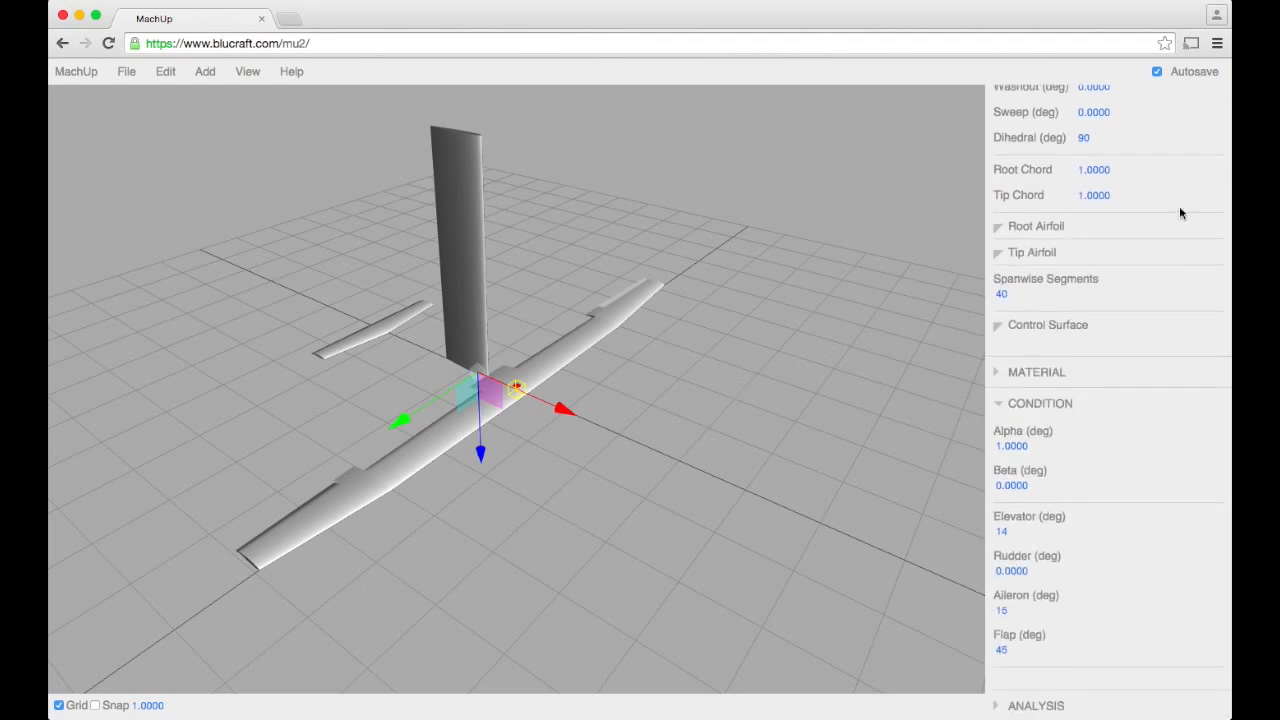
{"action": "scroll", "coordinate": [1180, 208], "scroll_direction": "up", "scroll_amount": 5}
{"action": "scroll", "coordinate": [1180, 208], "scroll_direction": "up", "scroll_amount": 4}
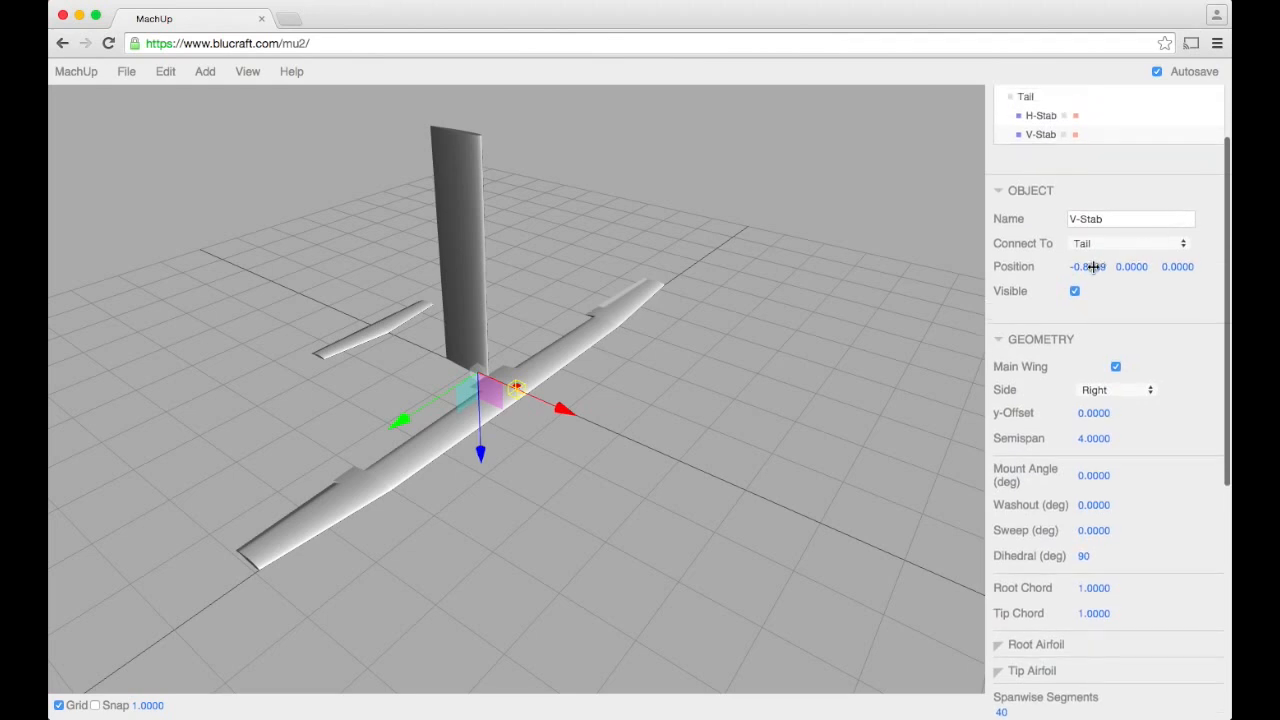
Step: Set V-Stab and H-Stab Position X to 0, then select the Tail group
{"action": "left_click", "coordinate": [1088, 266]}
{"action": "type", "text": "0"}
{"action": "key", "text": "Return"}
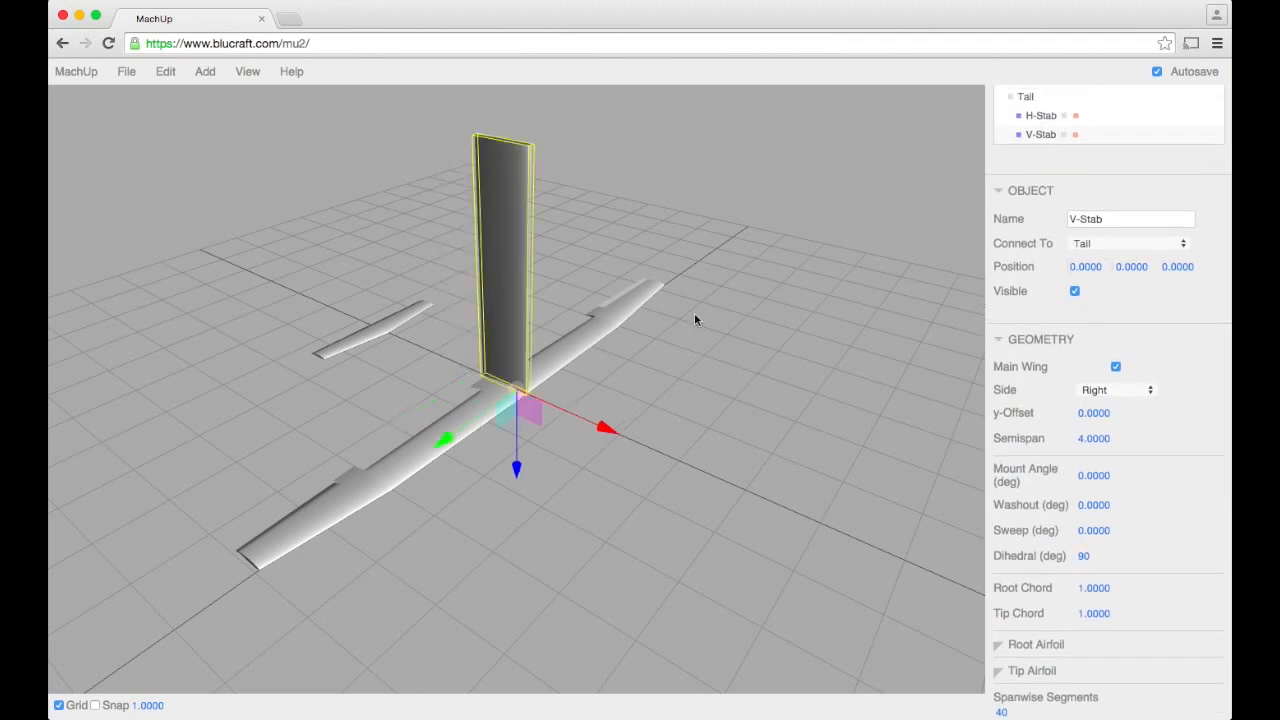
{"action": "left_click", "coordinate": [362, 340]}
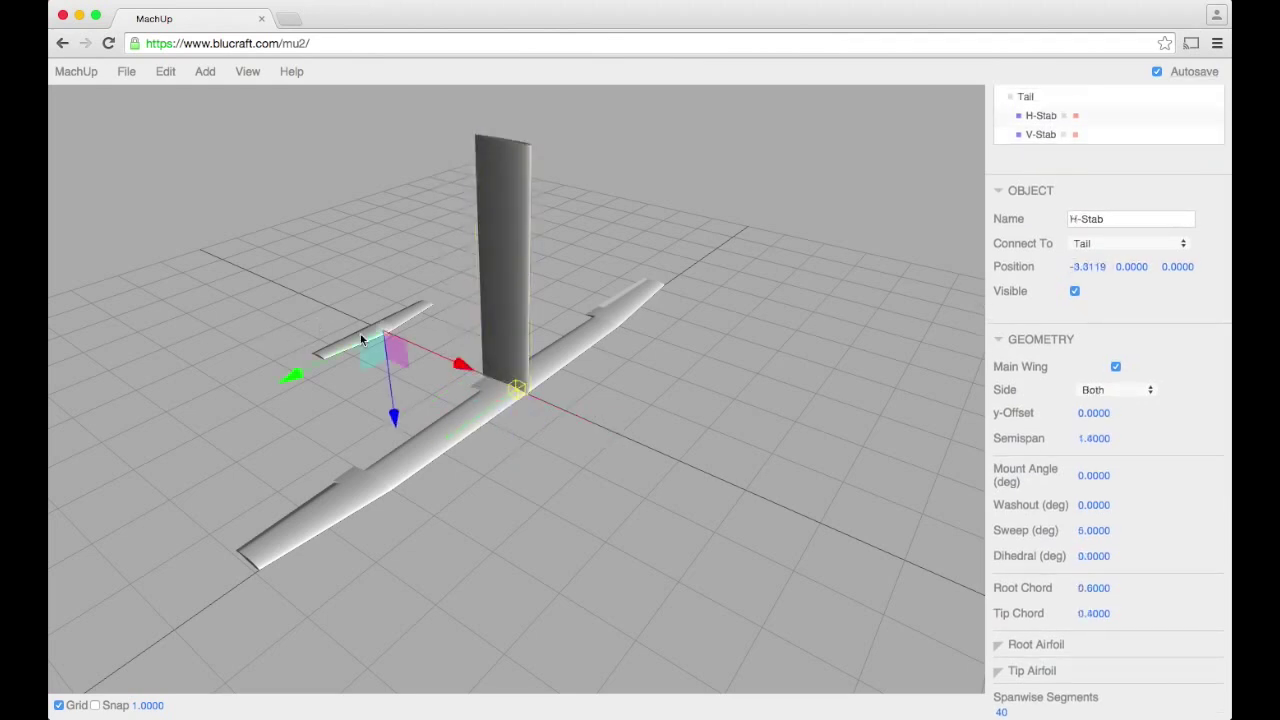
{"action": "left_click", "coordinate": [1088, 266]}
{"action": "type", "text": "0"}
{"action": "key", "text": "Return"}
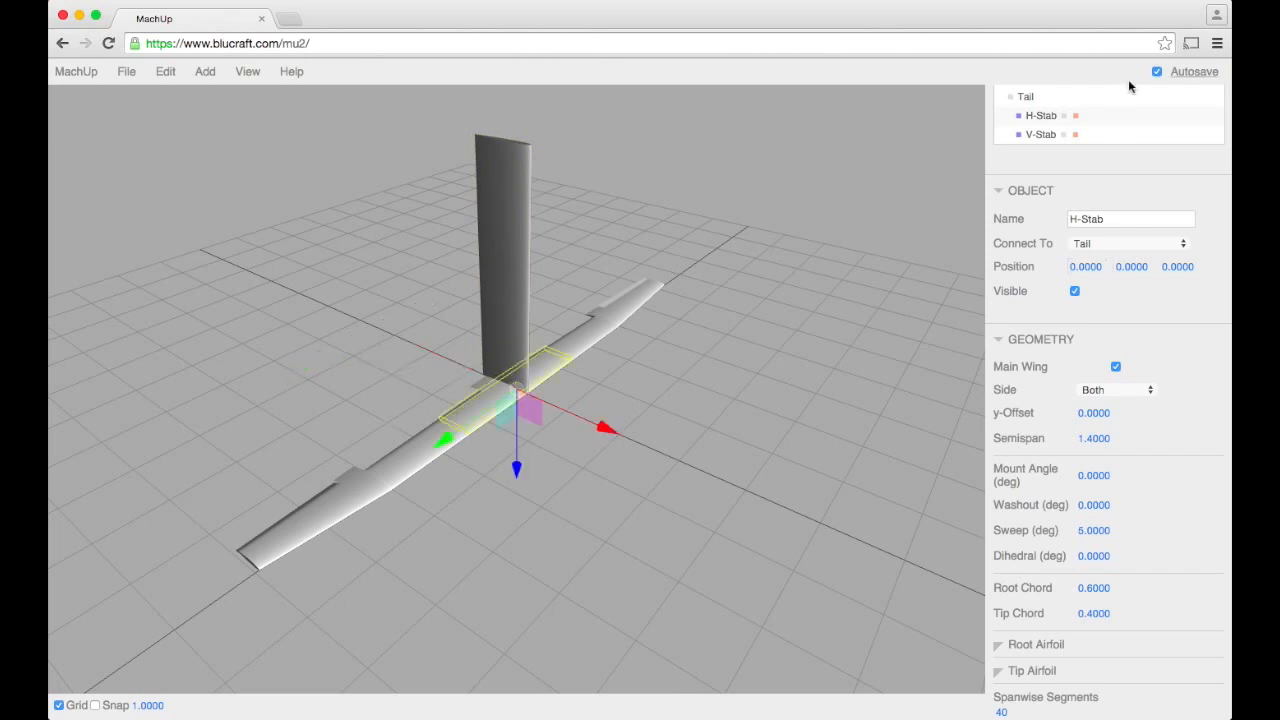
{"action": "scroll", "coordinate": [1128, 175], "scroll_direction": "up", "scroll_amount": 3}
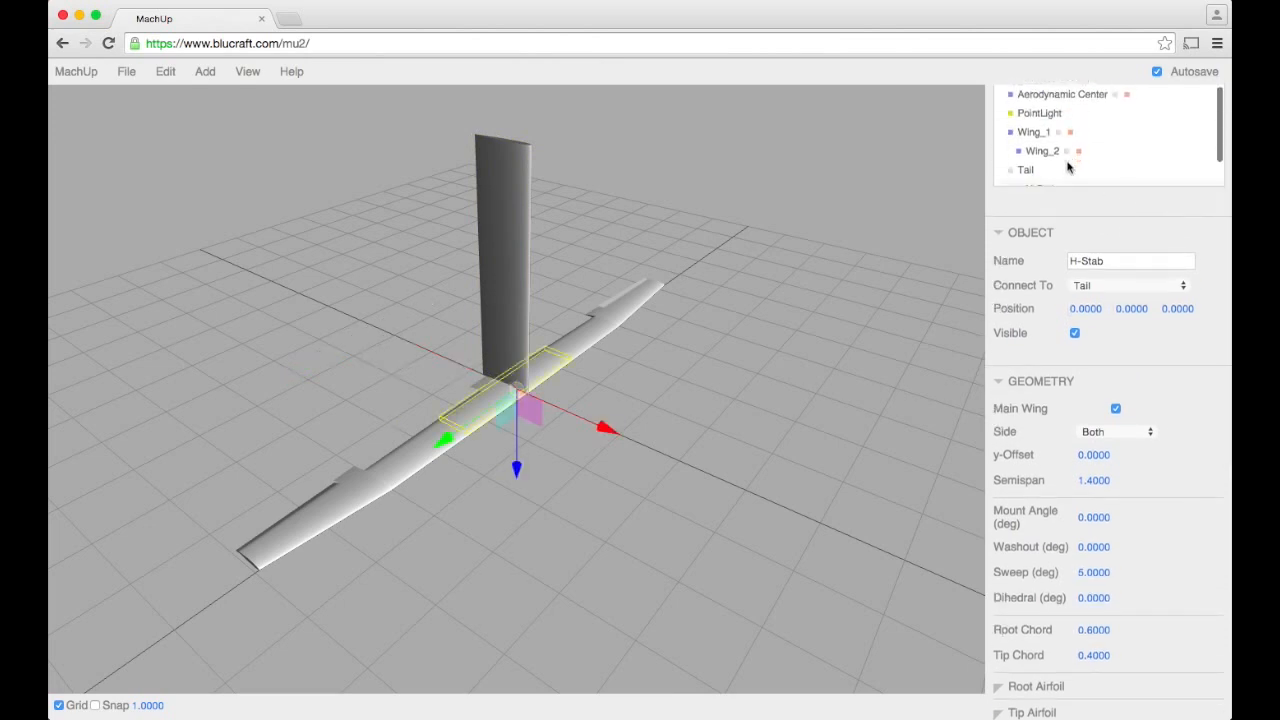
{"action": "left_click", "coordinate": [1066, 167]}
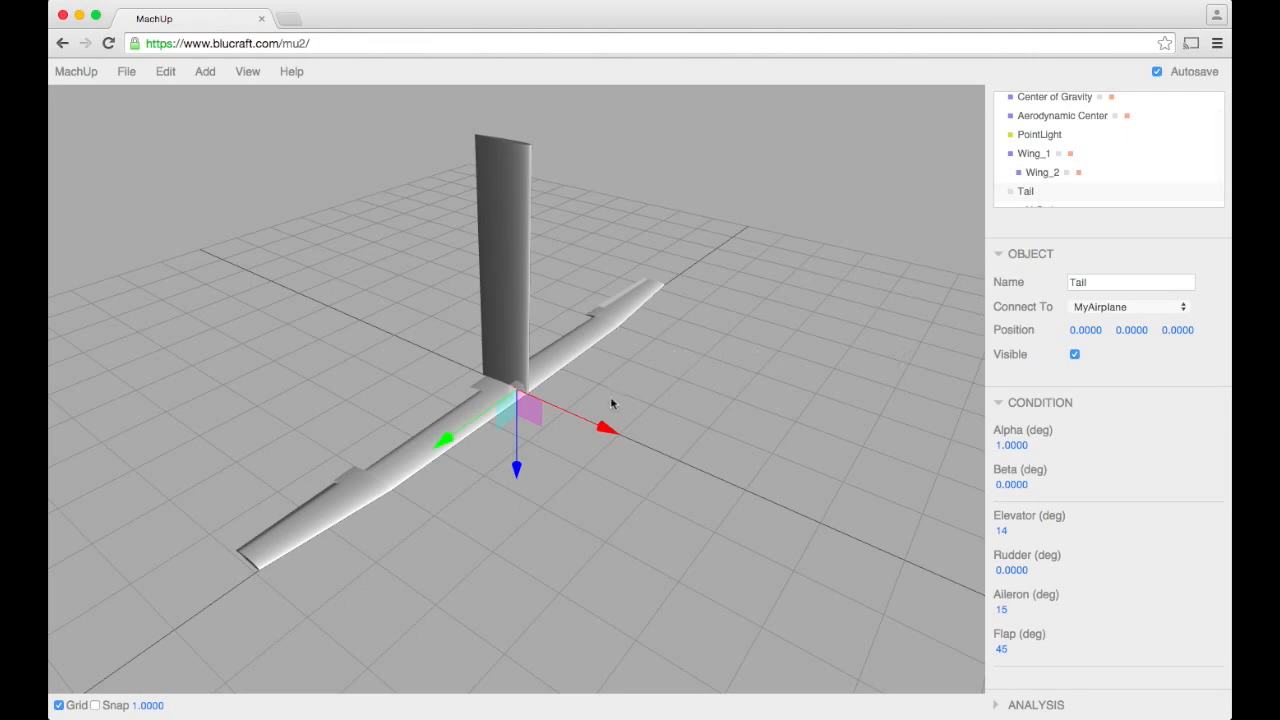
Step: Drag the Tail group aft behind the wing to about X -3.957 and start correcting V-Stab's drifted X
{"action": "left_click_drag", "start_coordinate": [607, 428], "coordinate": [427, 372]}
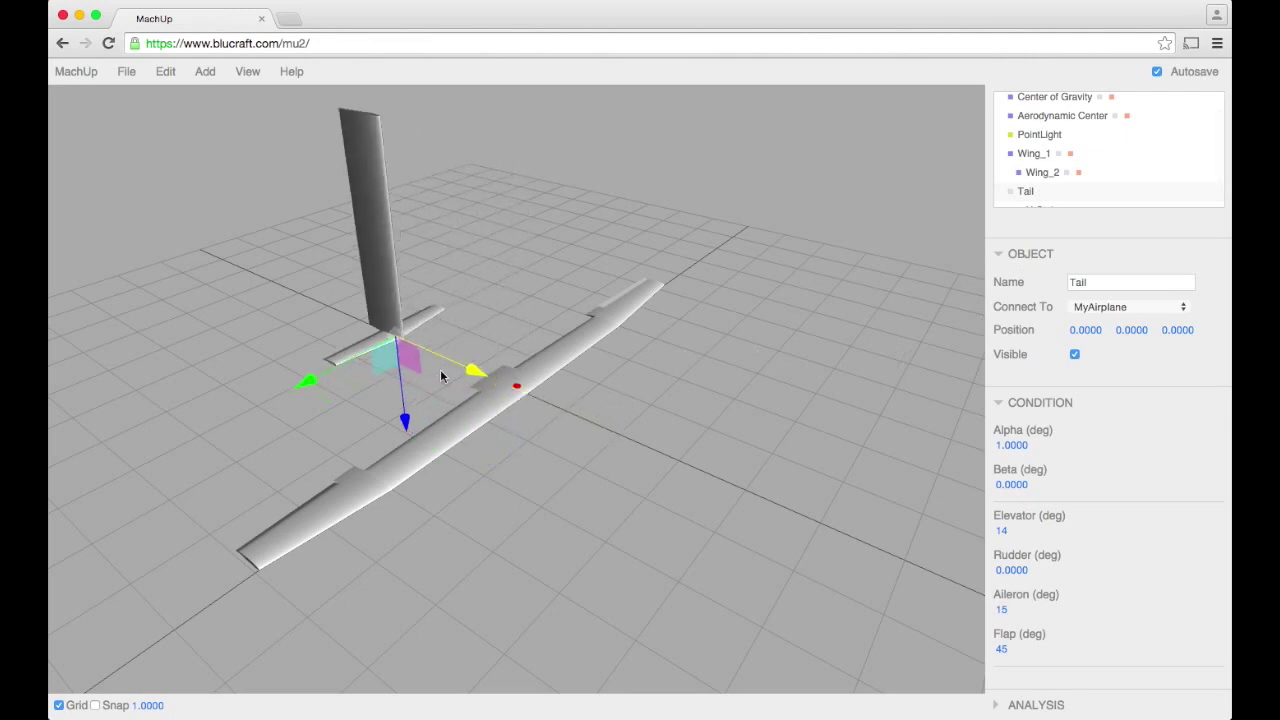
{"action": "left_click", "coordinate": [352, 258]}
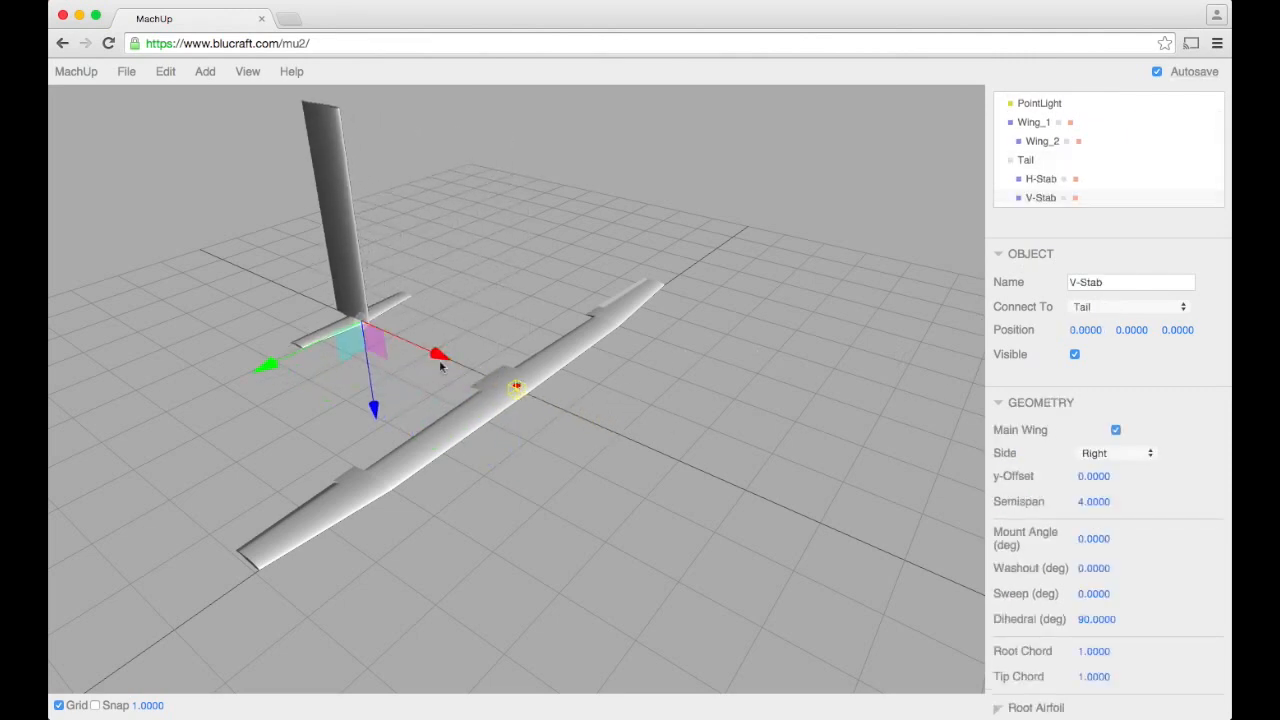
{"action": "left_click_drag", "start_coordinate": [440, 358], "coordinate": [432, 354]}
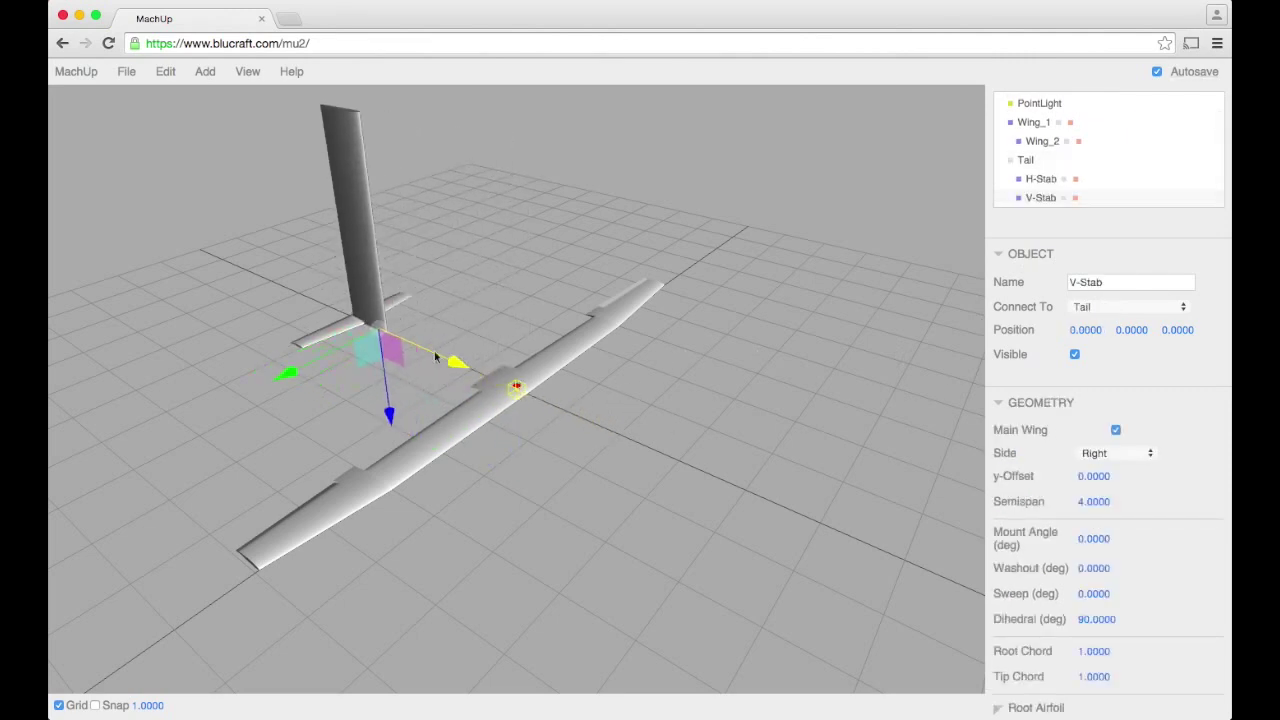
{"action": "left_click", "coordinate": [1026, 160]}
{"action": "mouse_move", "coordinate": [435, 355]}
{"action": "left_mouse_down"}
{"action": "mouse_move", "coordinate": [488, 374]}
{"action": "mouse_move", "coordinate": [422, 356]}
{"action": "left_mouse_up"}
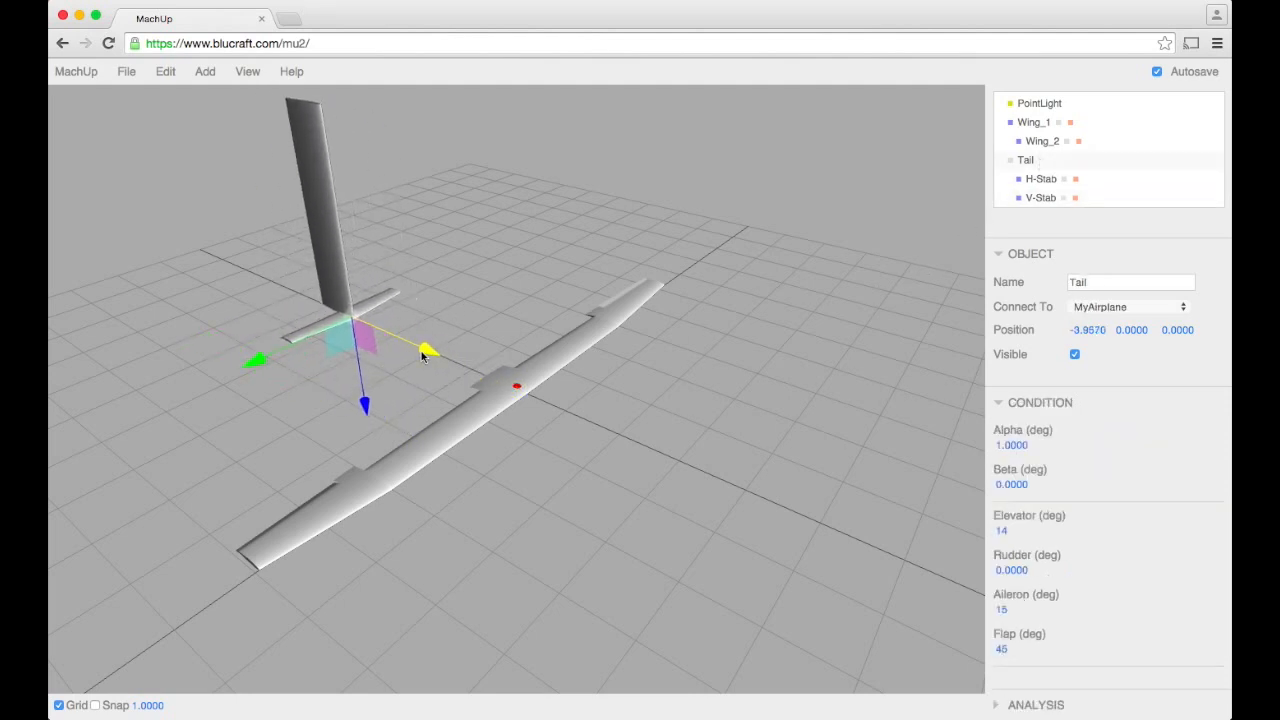
{"action": "left_click", "coordinate": [332, 240]}
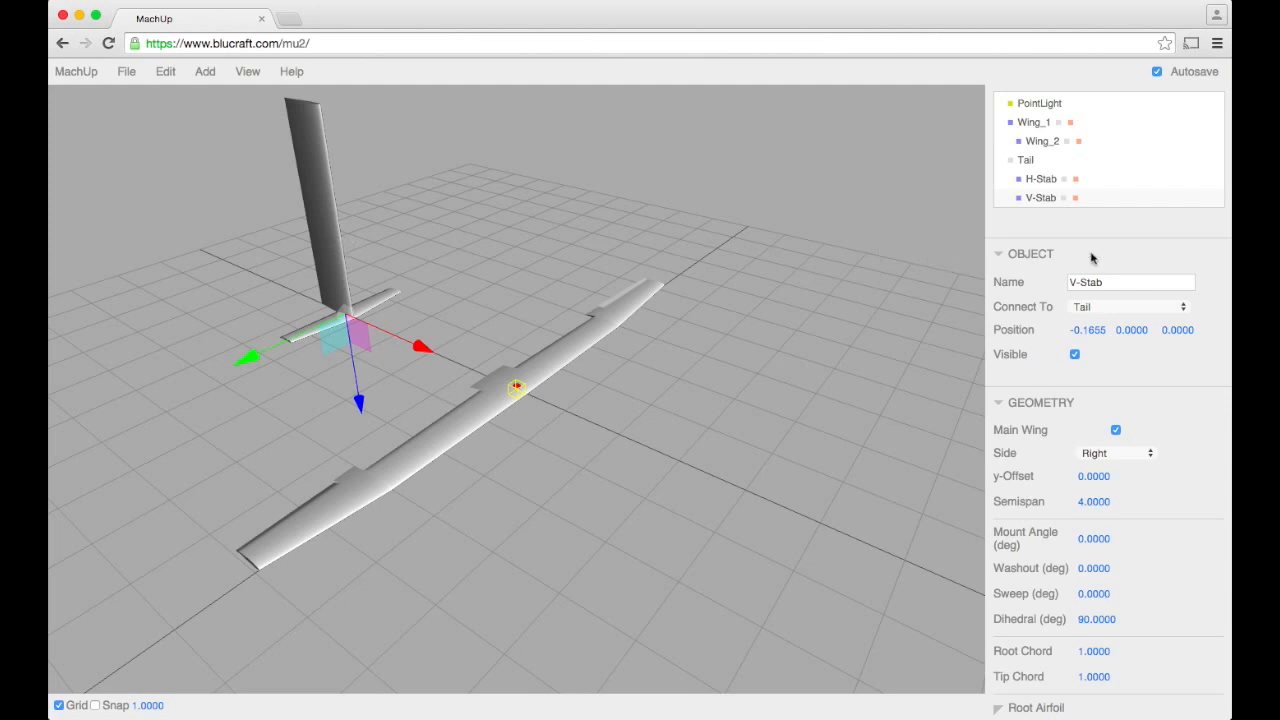
{"action": "left_click", "coordinate": [1087, 330]}
{"action": "type", "text": "0"}
Step: Zero V-Stab's X position and set root chord 0.7, tip chord 0.4, semispan 1
{"action": "key", "text": "Return"}
{"action": "scroll", "coordinate": [1140, 530], "scroll_direction": "down", "scroll_amount": 2}
{"action": "left_click", "coordinate": [1095, 589]}
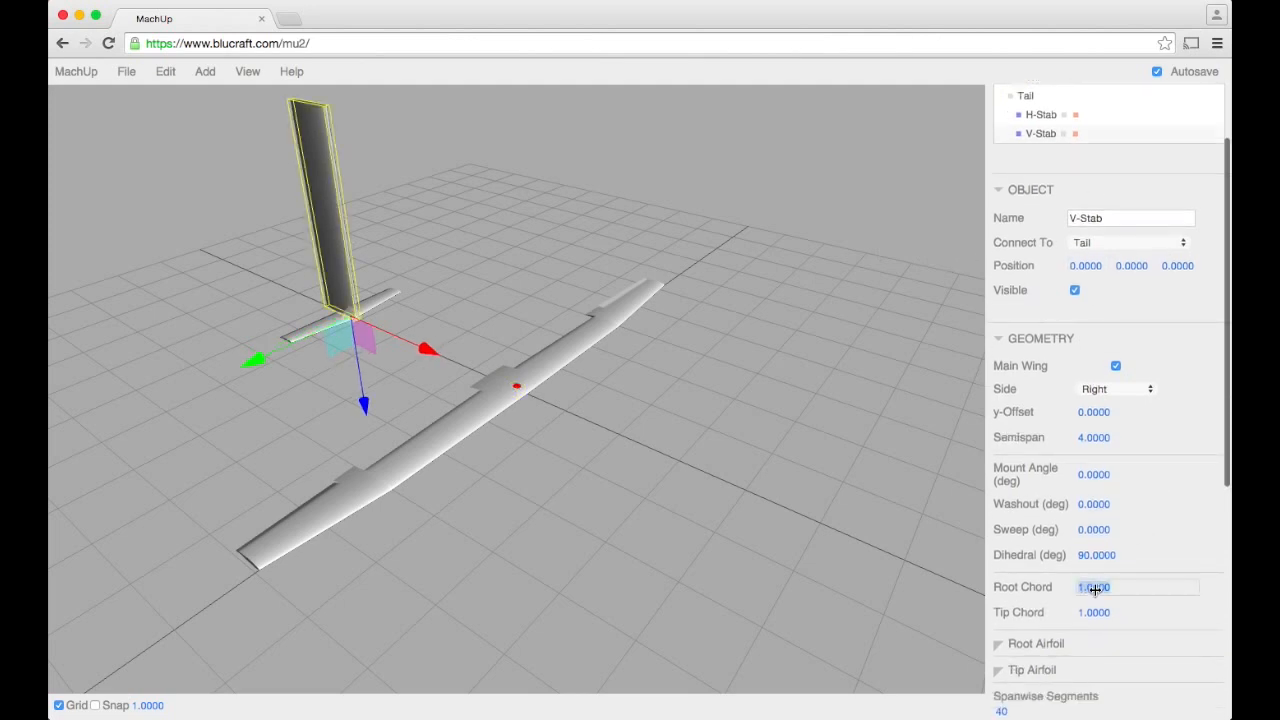
{"action": "type", "text": "0.7"}
{"action": "left_click", "coordinate": [516, 386]}
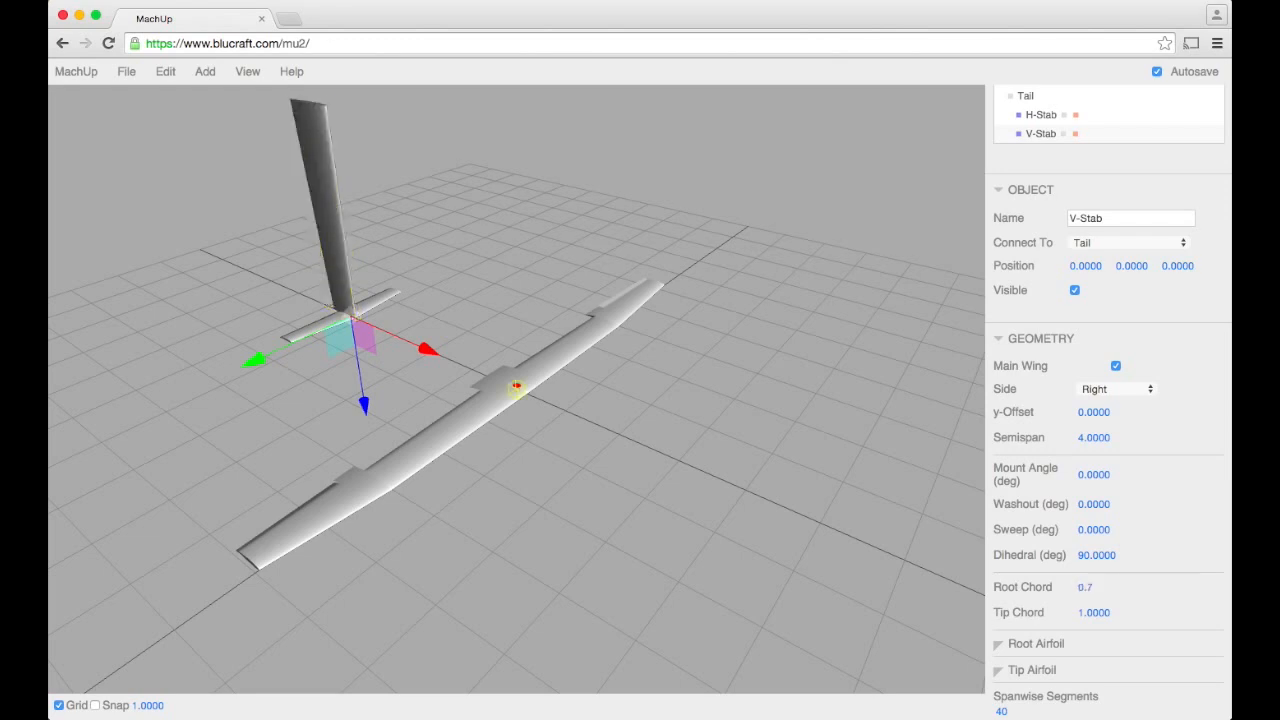
{"action": "left_click", "coordinate": [1100, 611]}
{"action": "type", "text": "0.4"}
{"action": "key", "text": "Return"}
{"action": "left_click", "coordinate": [1095, 437]}
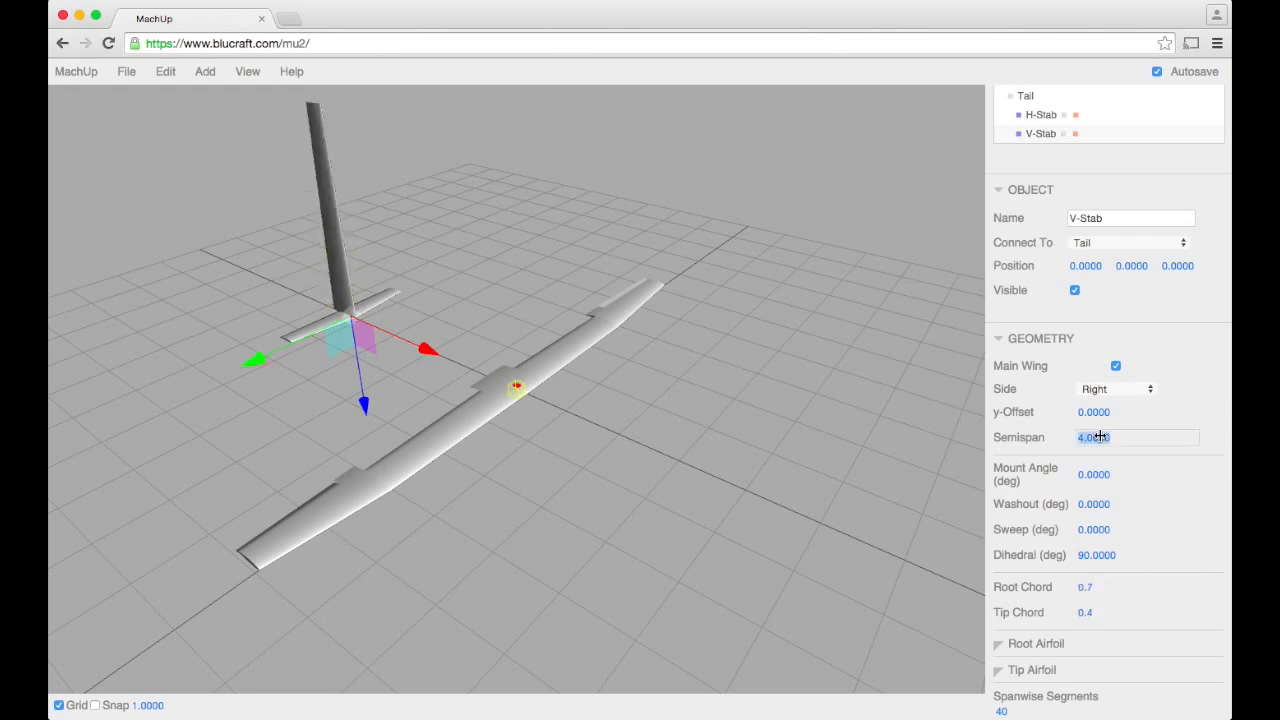
{"action": "type", "text": "1"}
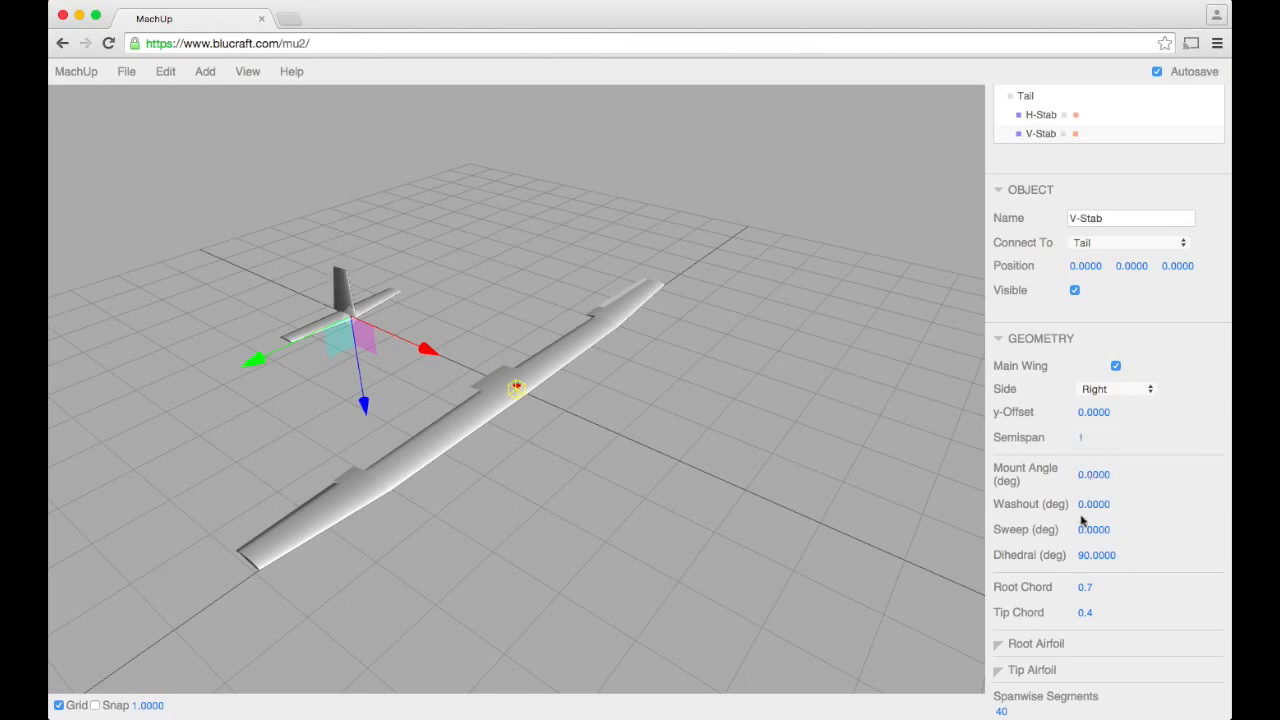
Step: Sweep the V-Stab back 15 degrees, then revise it to 20 degrees
{"action": "left_click", "coordinate": [1090, 531]}
{"action": "type", "text": "15"}
{"action": "key", "text": "Return"}
{"action": "left_click_drag", "start_coordinate": [643, 615], "coordinate": [469, 580]}
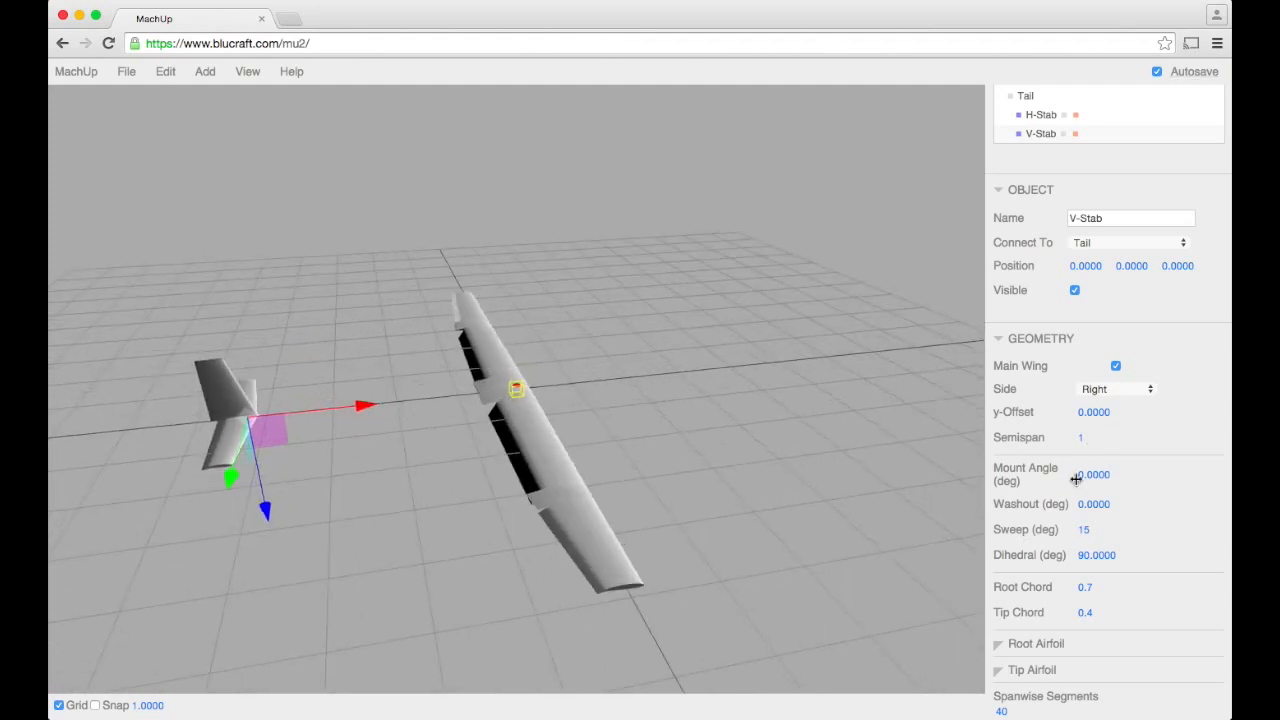
{"action": "left_click", "coordinate": [1096, 531]}
{"action": "type", "text": "20"}
{"action": "key", "text": "Return"}
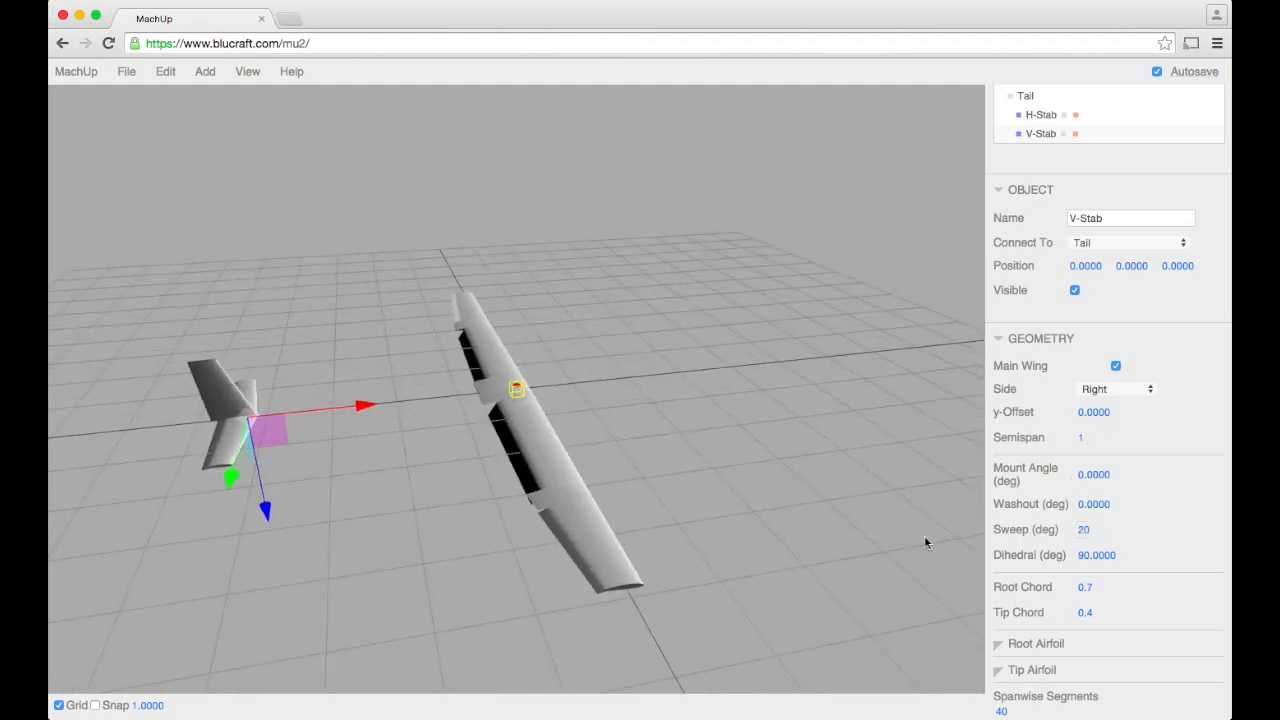
Step: Nudge the V-Stab with the gizmo onto the tail, ending near x 0.2081, z -0.037
{"action": "left_click_drag", "start_coordinate": [393, 587], "coordinate": [376, 607]}
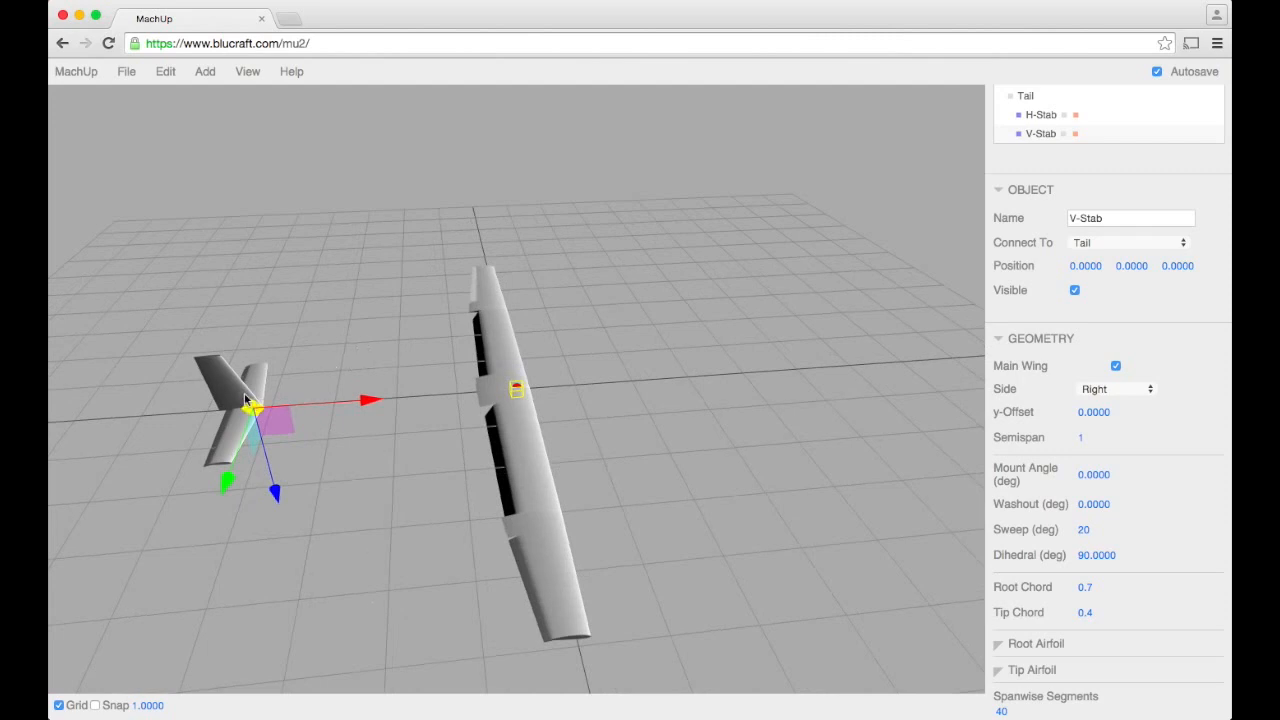
{"action": "left_click_drag", "start_coordinate": [370, 404], "coordinate": [387, 406]}
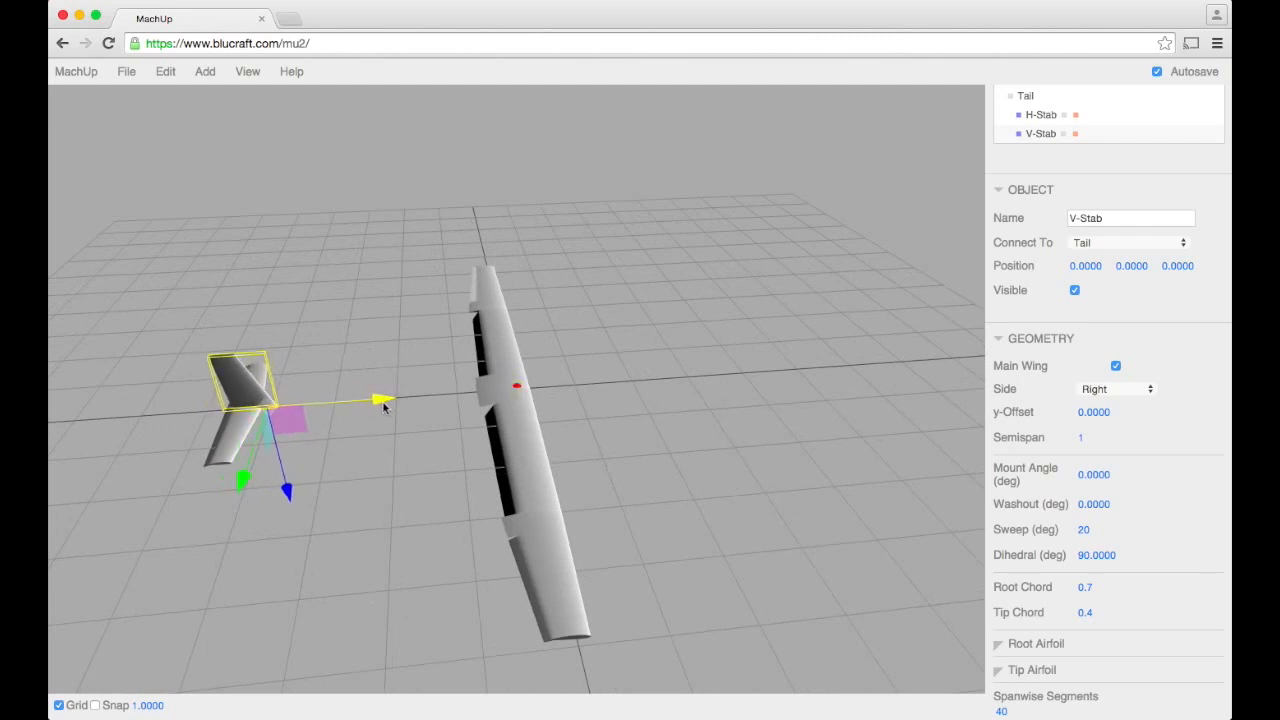
{"action": "left_click", "coordinate": [400, 410]}
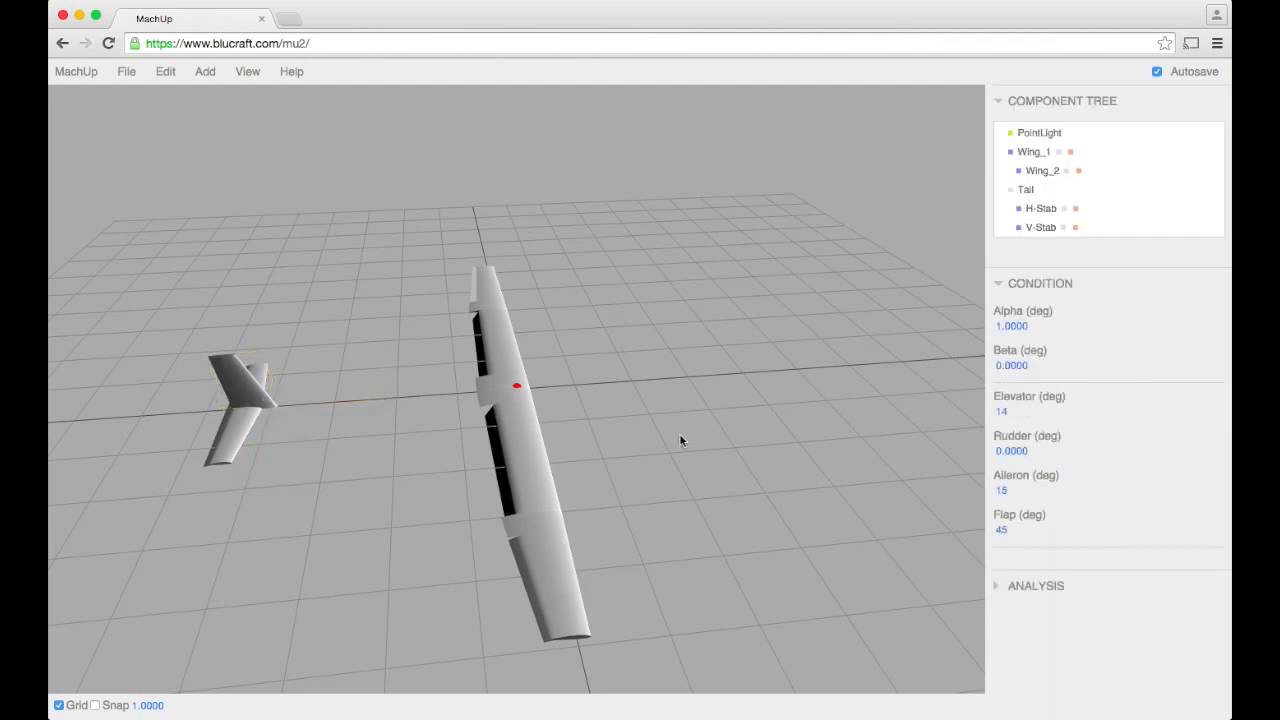
{"action": "left_click", "coordinate": [271, 397]}
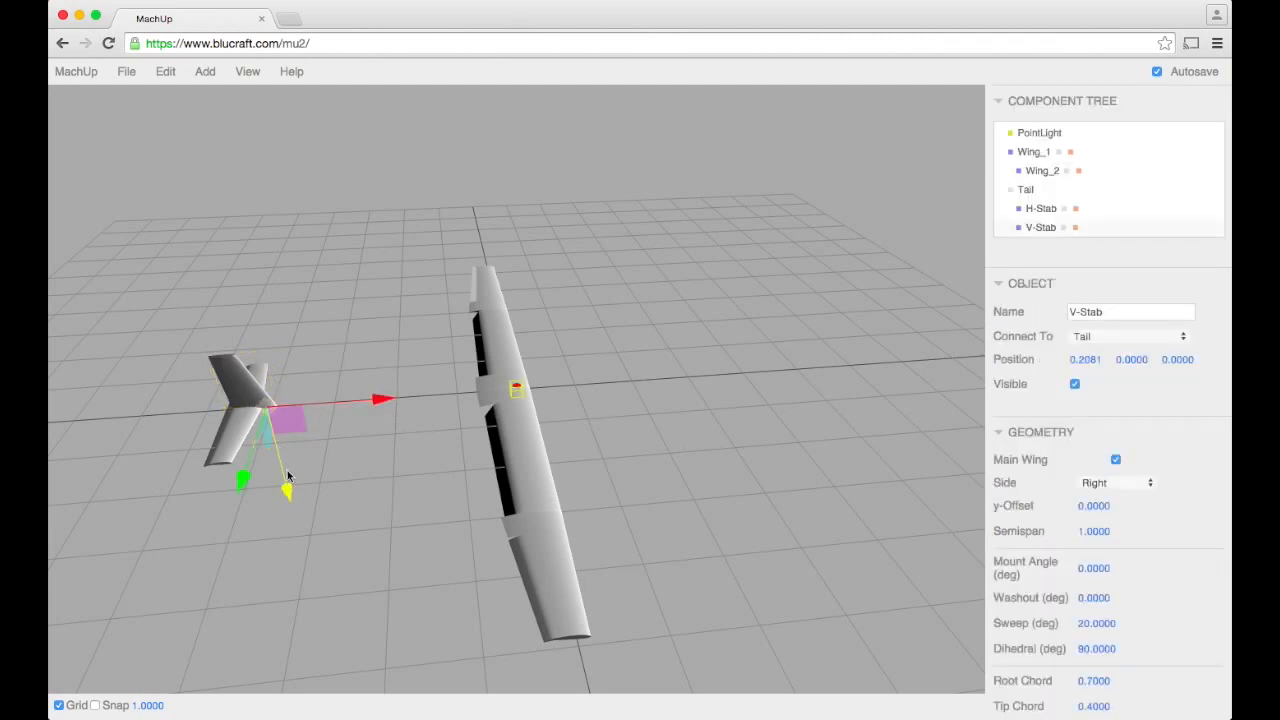
{"action": "left_click_drag", "start_coordinate": [287, 490], "coordinate": [623, 487]}
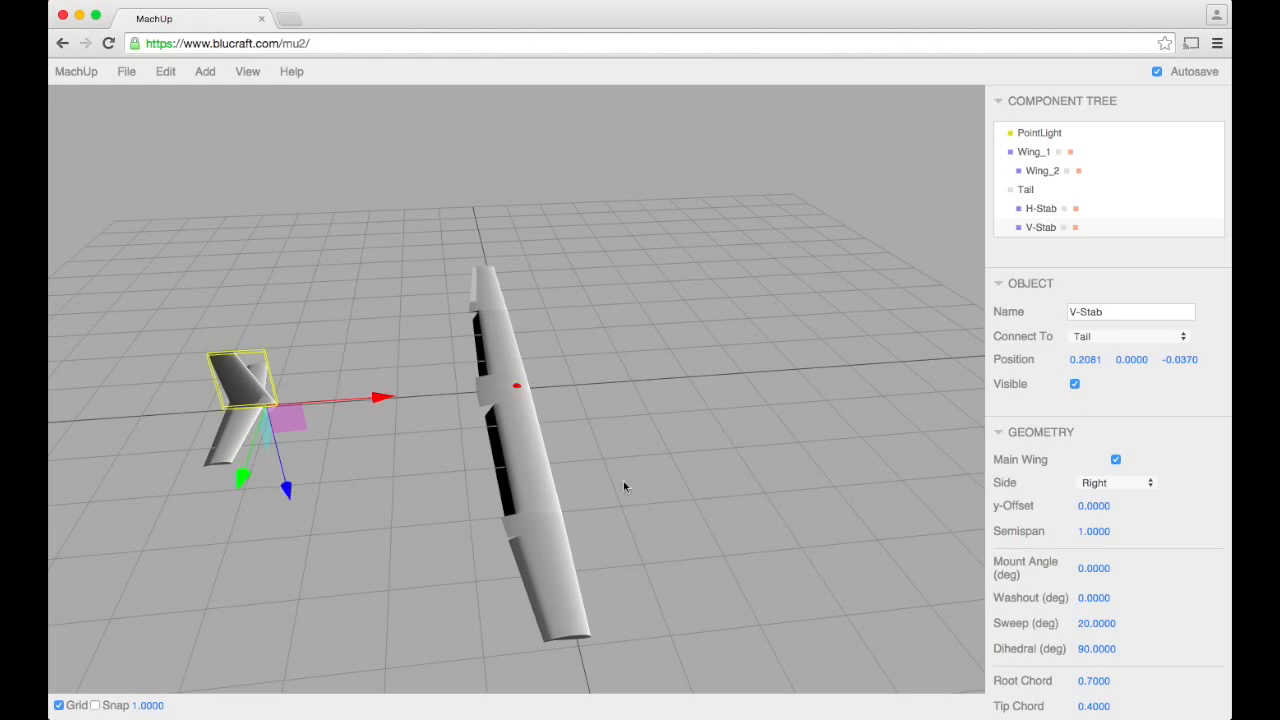
{"action": "scroll", "coordinate": [1089, 500], "scroll_direction": "down", "scroll_amount": 1}
{"action": "scroll", "coordinate": [1089, 470], "scroll_direction": "down", "scroll_amount": 5}
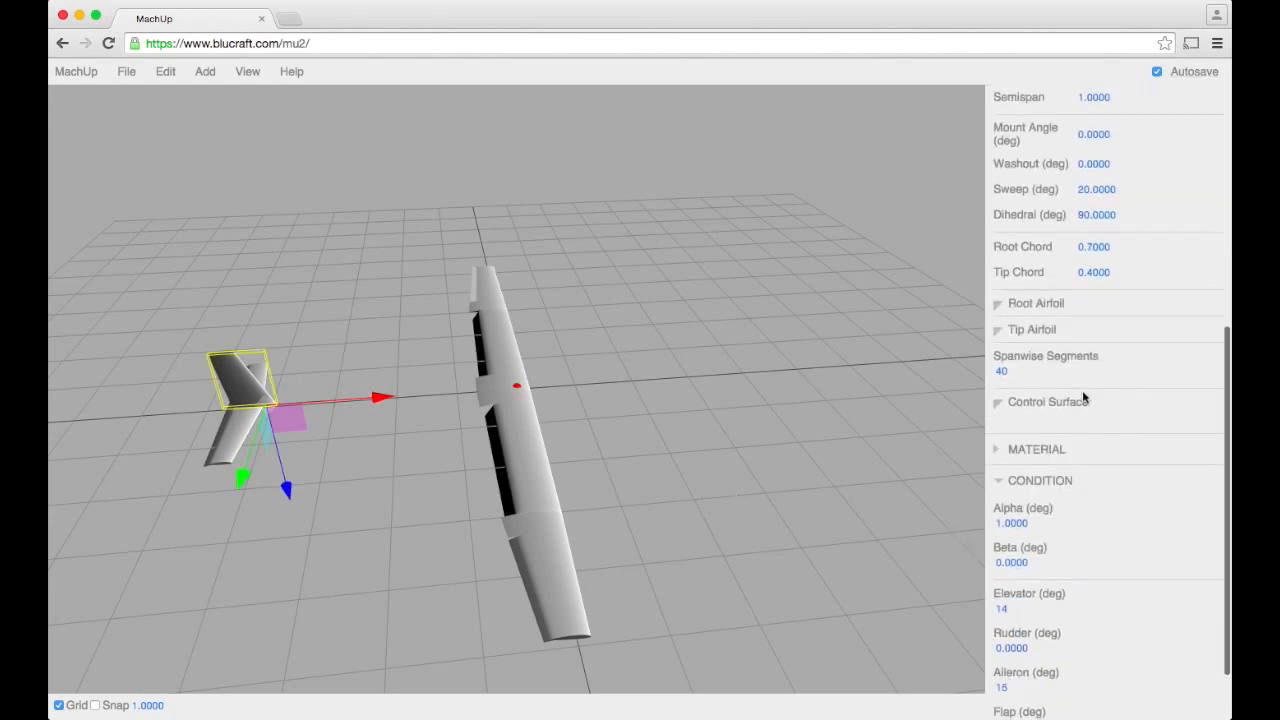
Step: Enable a V-Stab control surface with tip span 1, chord fractions 0.3, elevator mix 0, rudder mix 1
{"action": "left_click", "coordinate": [1088, 405]}
{"action": "left_click", "coordinate": [1116, 429]}
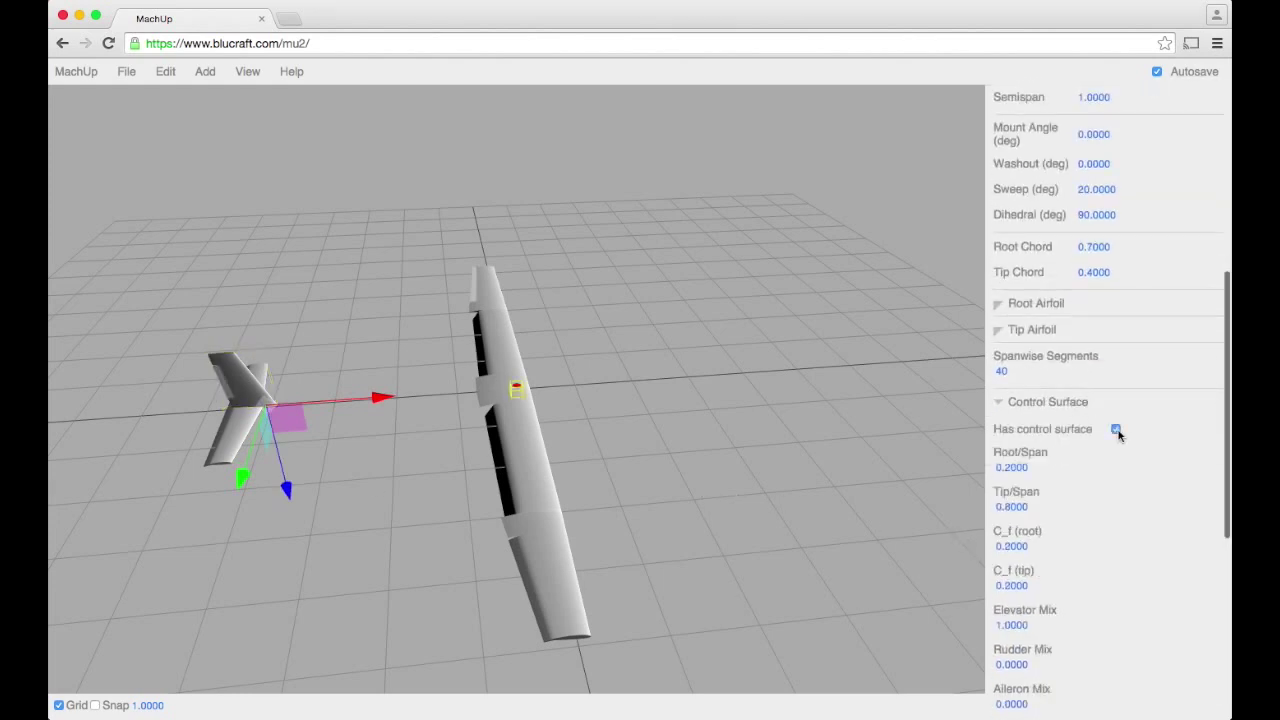
{"action": "left_click", "coordinate": [1014, 505]}
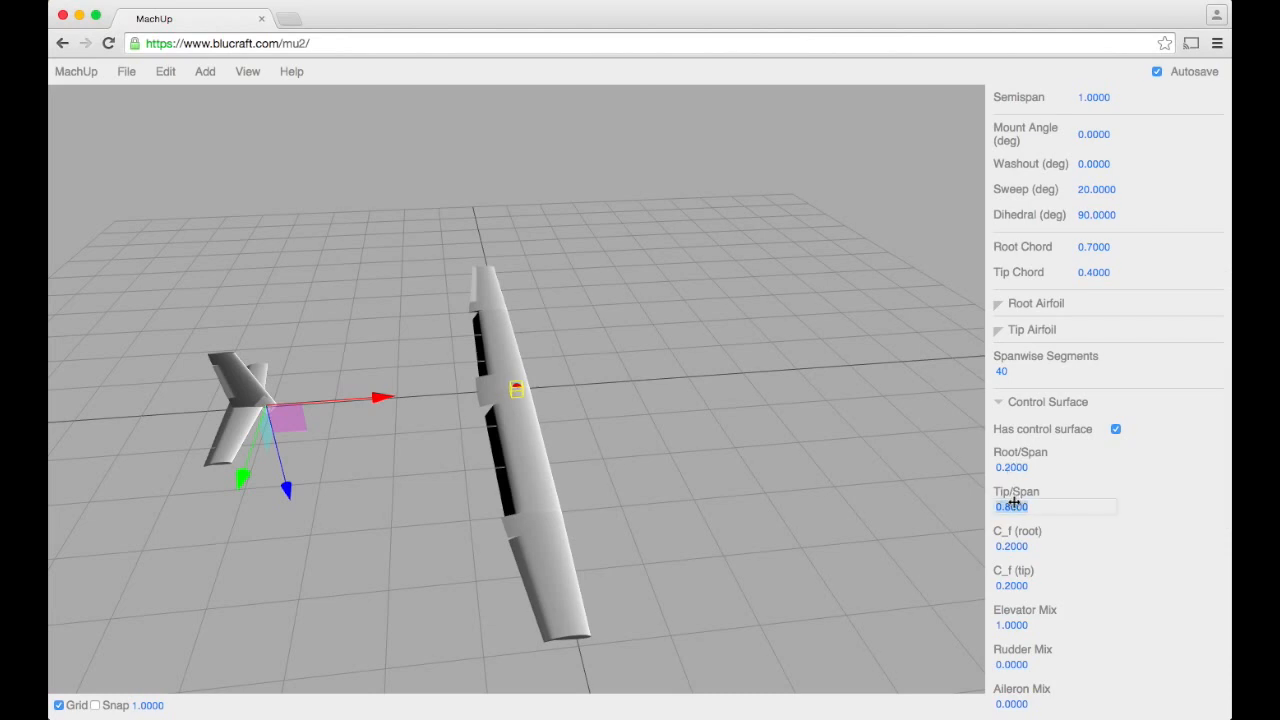
{"action": "type", "text": "1"}
{"action": "key", "text": "Tab"}
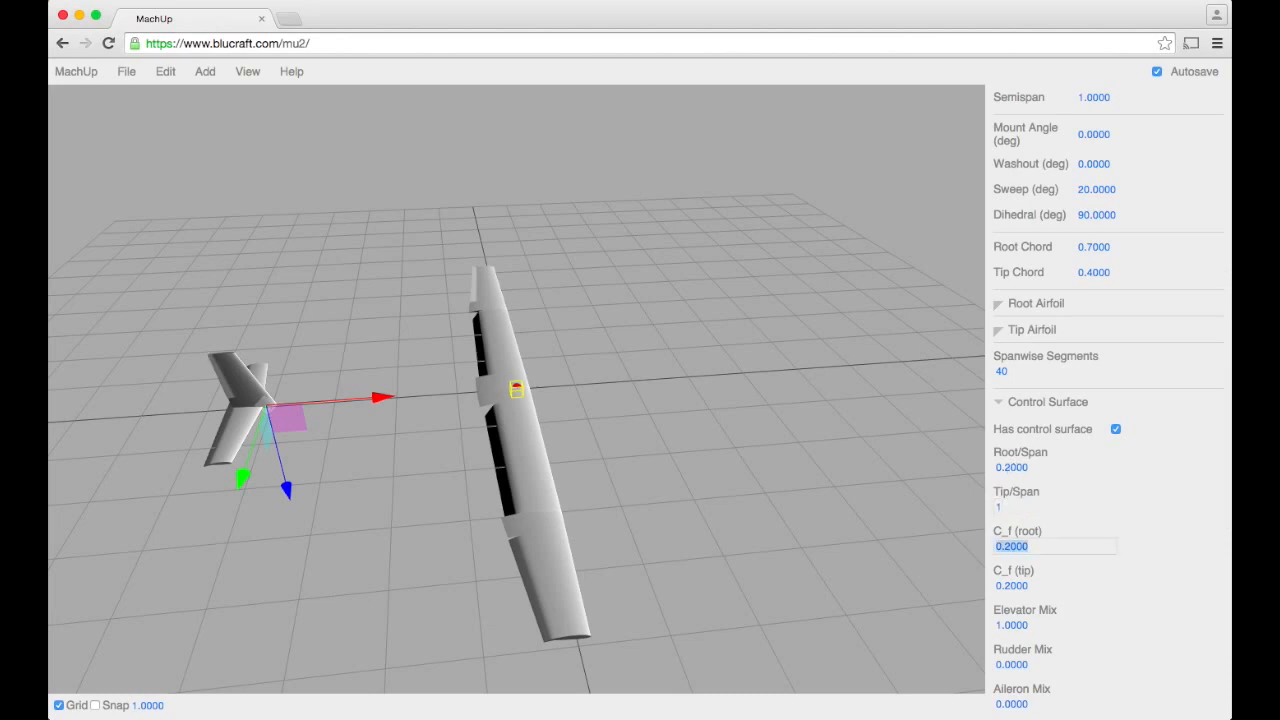
{"action": "type", "text": ".3"}
{"action": "key", "text": "Tab"}
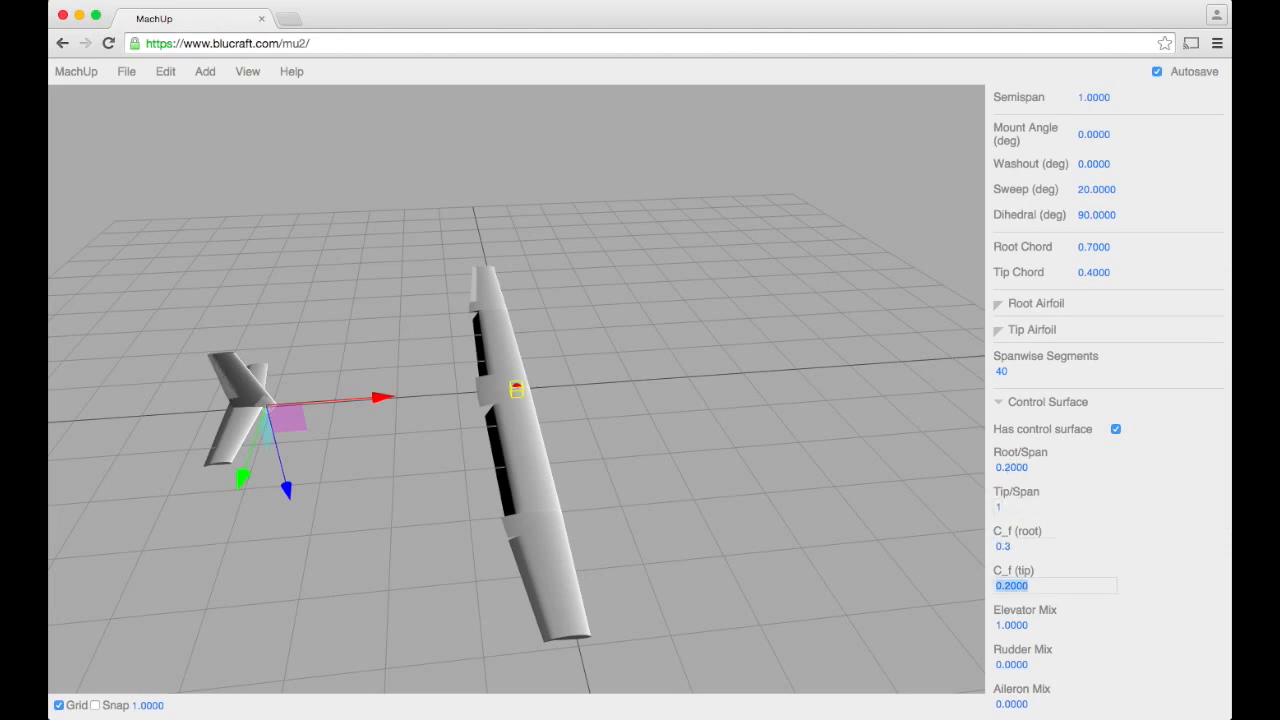
{"action": "type", "text": ".3"}
{"action": "key", "text": "Tab"}
{"action": "type", "text": "0"}
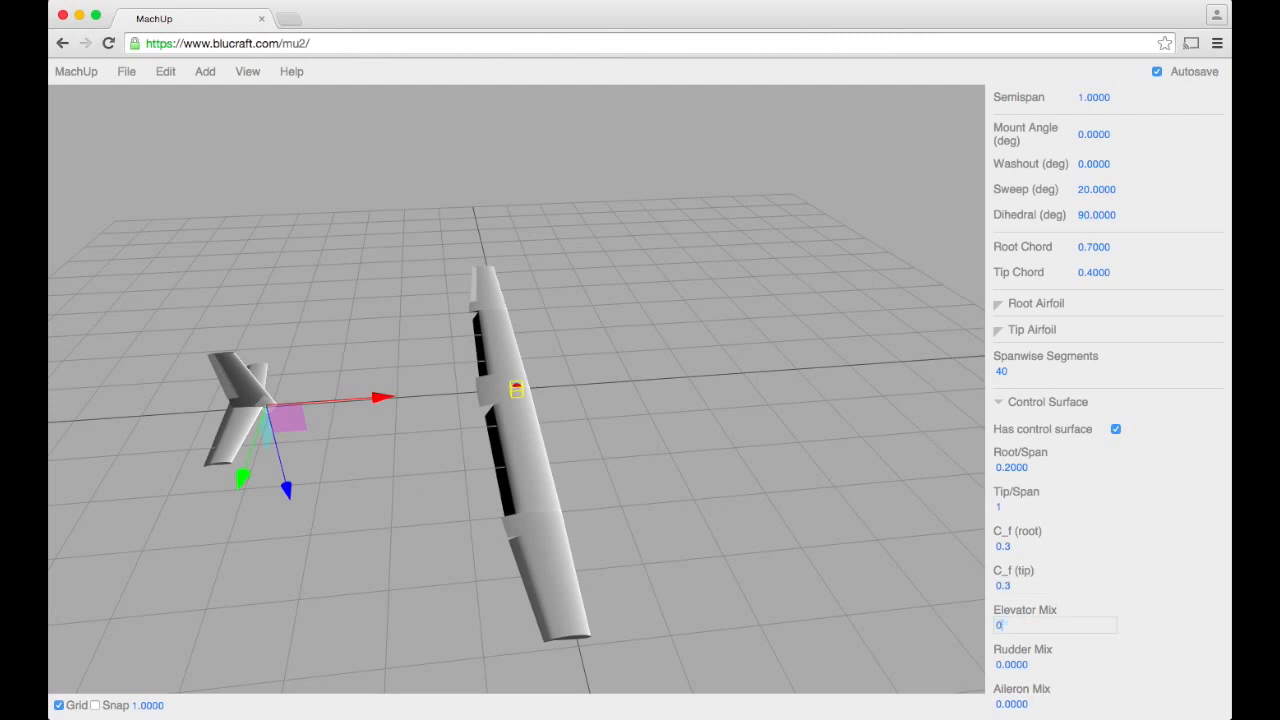
{"action": "key", "text": "Tab"}
{"action": "type", "text": "1"}
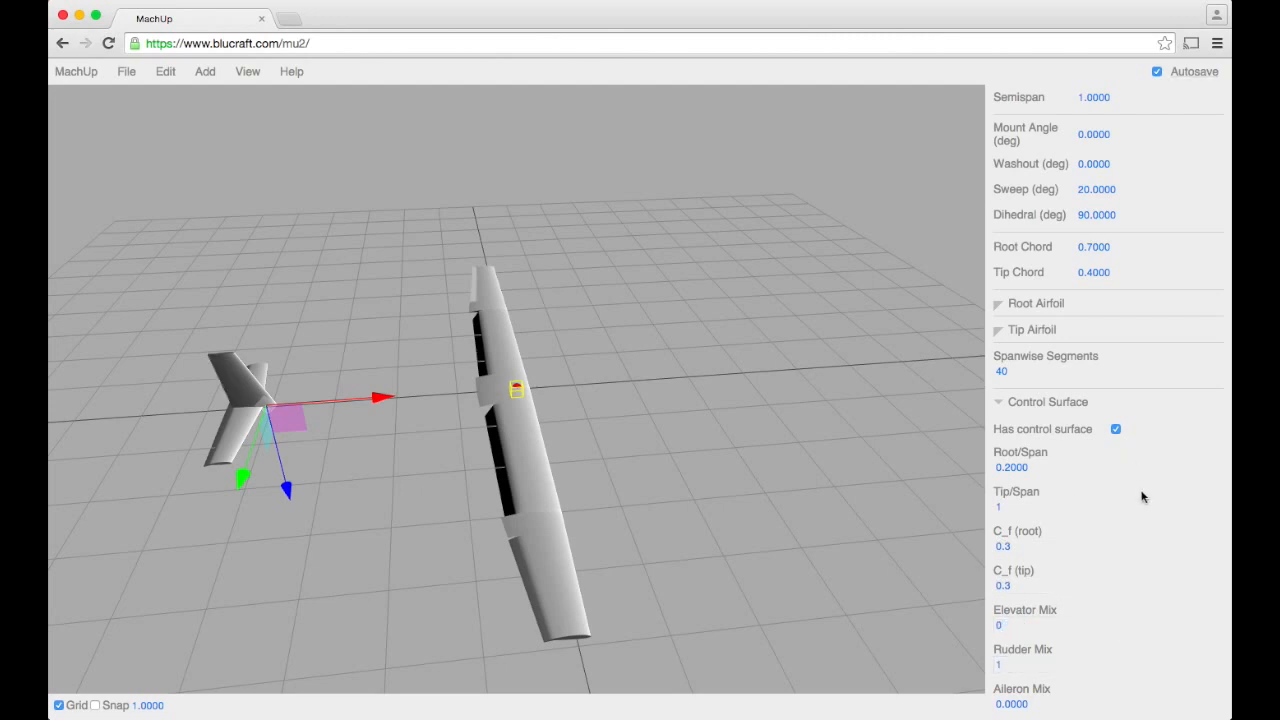
{"action": "scroll", "coordinate": [1142, 497], "scroll_direction": "down", "scroll_amount": 5}
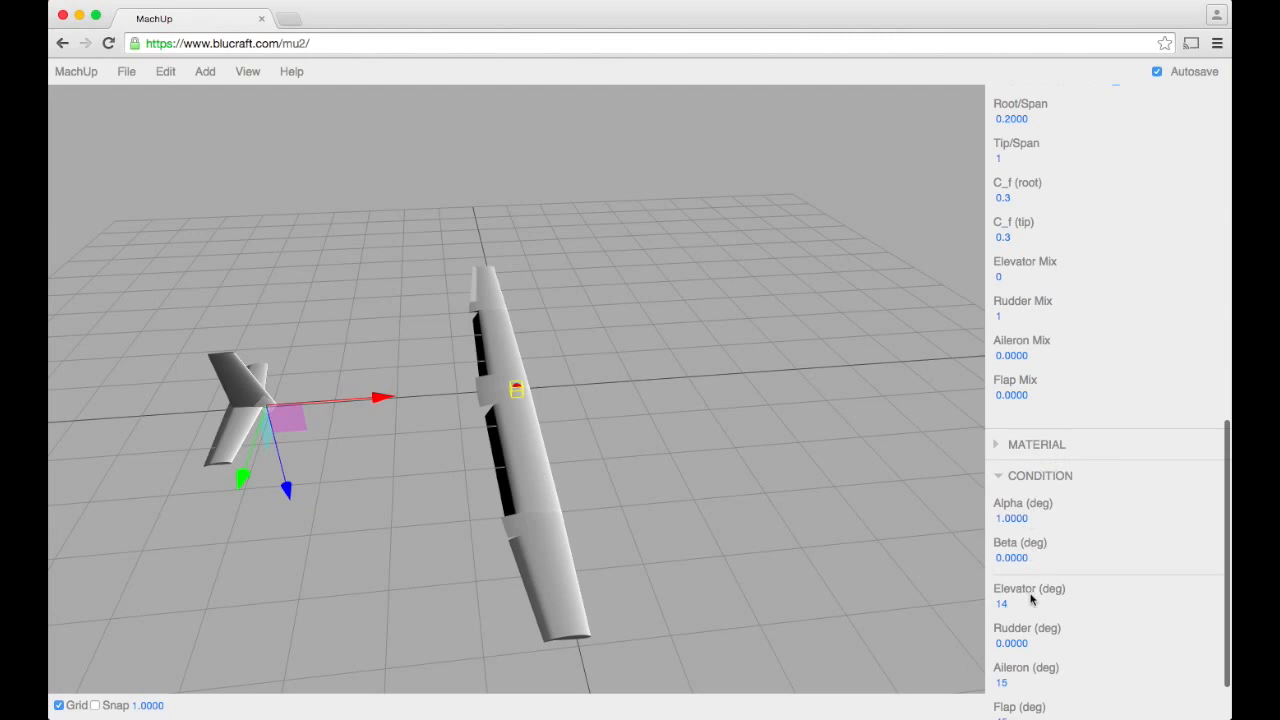
{"action": "scroll", "coordinate": [1031, 598], "scroll_direction": "down", "scroll_amount": 1}
Step: Set the flight condition's rudder deflection to 15 degrees
{"action": "left_click", "coordinate": [1013, 569]}
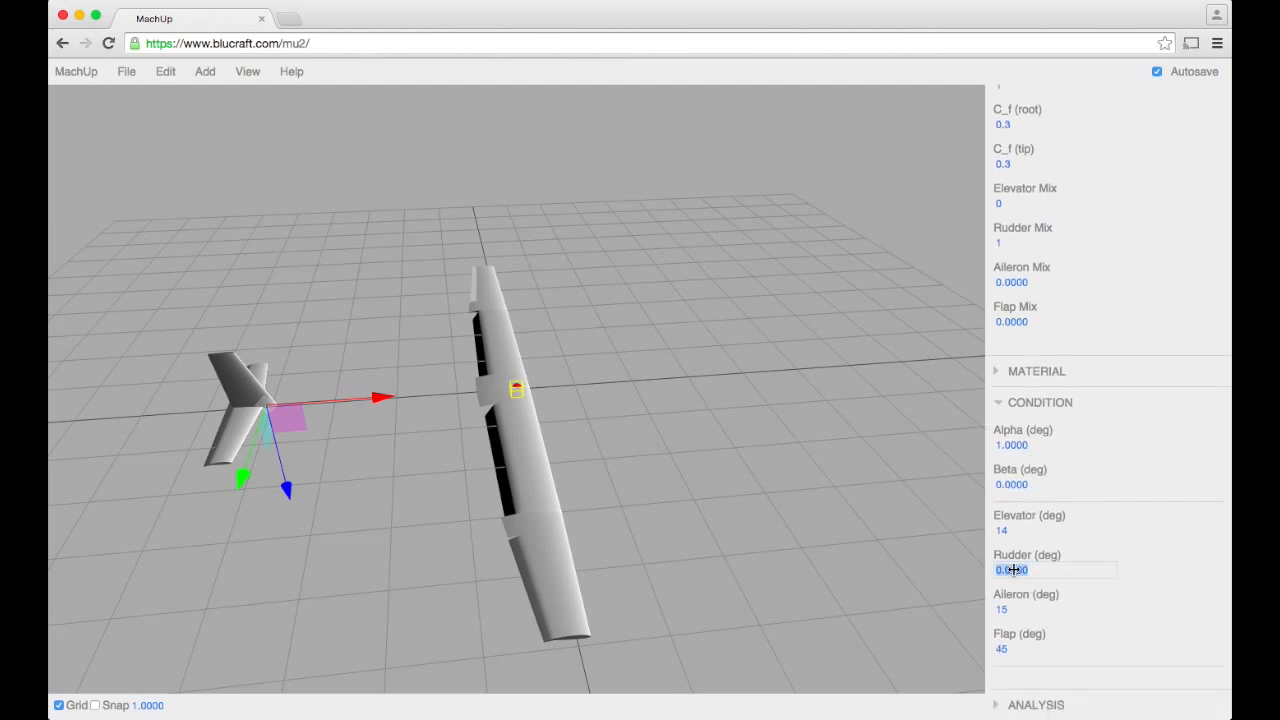
{"action": "type", "text": "15"}
{"action": "left_click", "coordinate": [345, 597]}
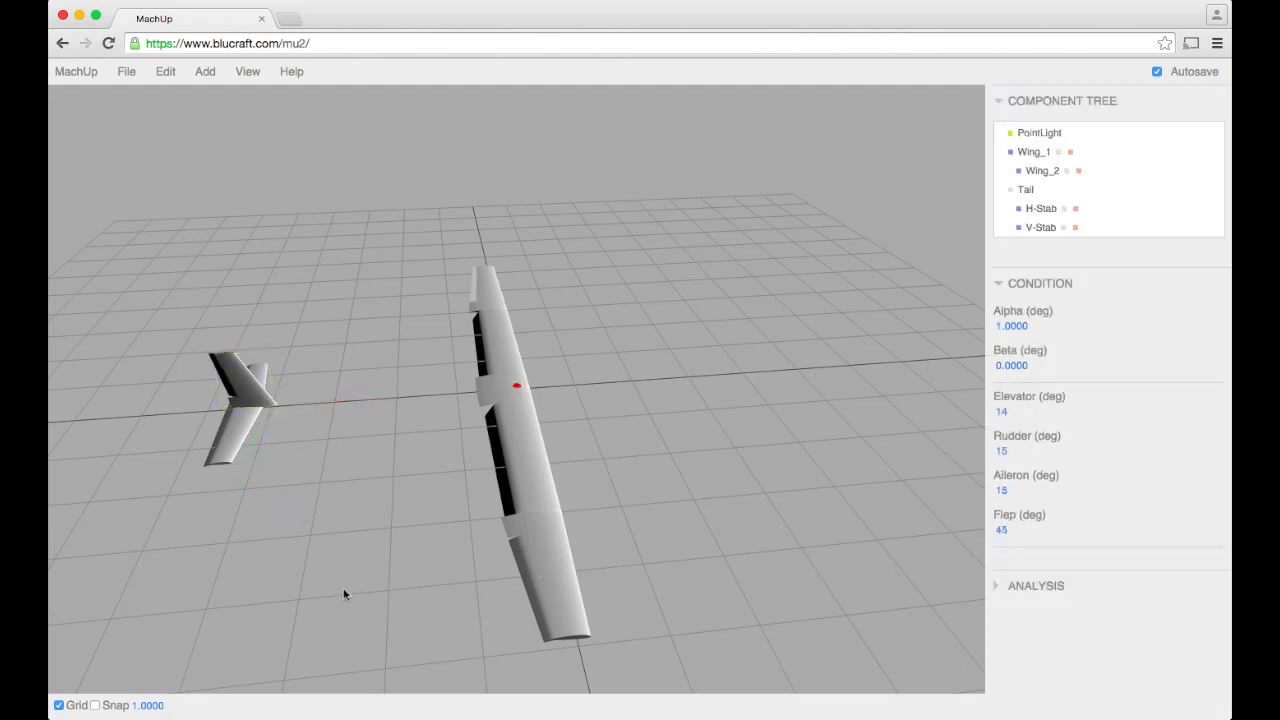
{"action": "mouse_move", "coordinate": [345, 597]}
{"action": "left_mouse_down"}
{"action": "mouse_move", "coordinate": [407, 594]}
{"action": "mouse_move", "coordinate": [634, 529]}
{"action": "mouse_move", "coordinate": [677, 545]}
{"action": "mouse_move", "coordinate": [429, 551]}
{"action": "left_mouse_up"}
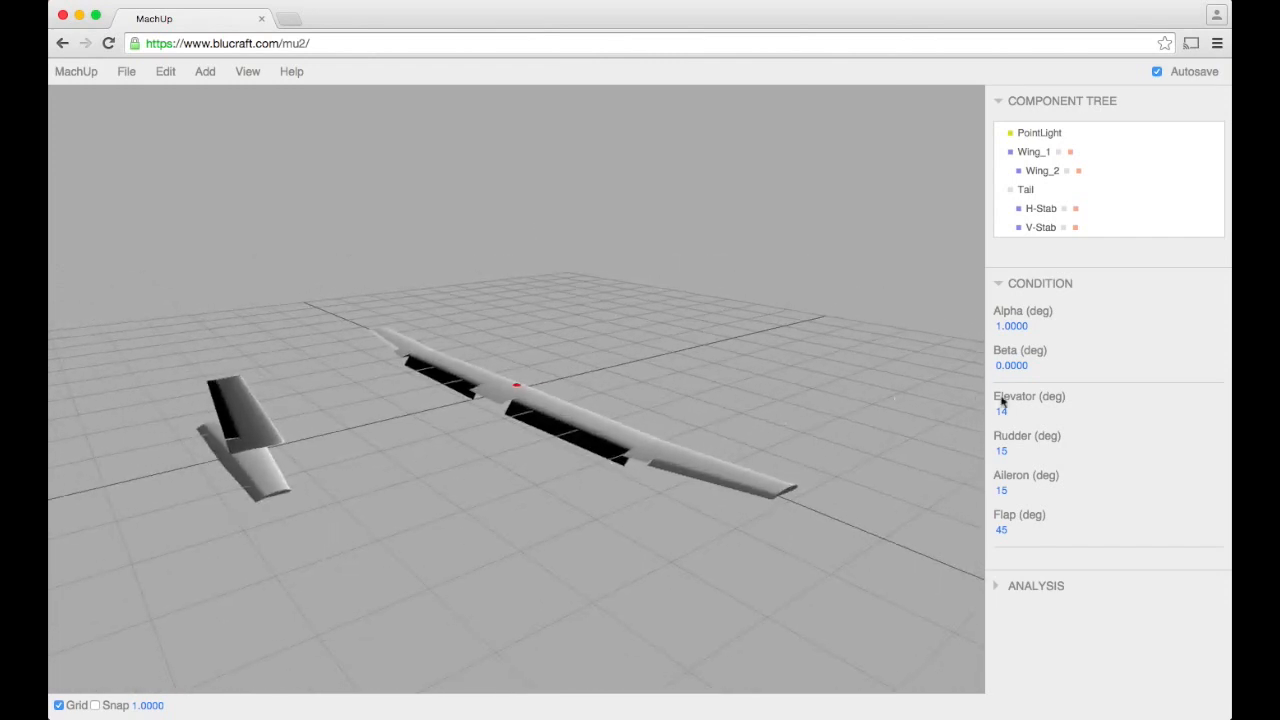
Step: Set the V-Stab control surface Root/Span to 0.05
{"action": "left_click", "coordinate": [235, 398]}
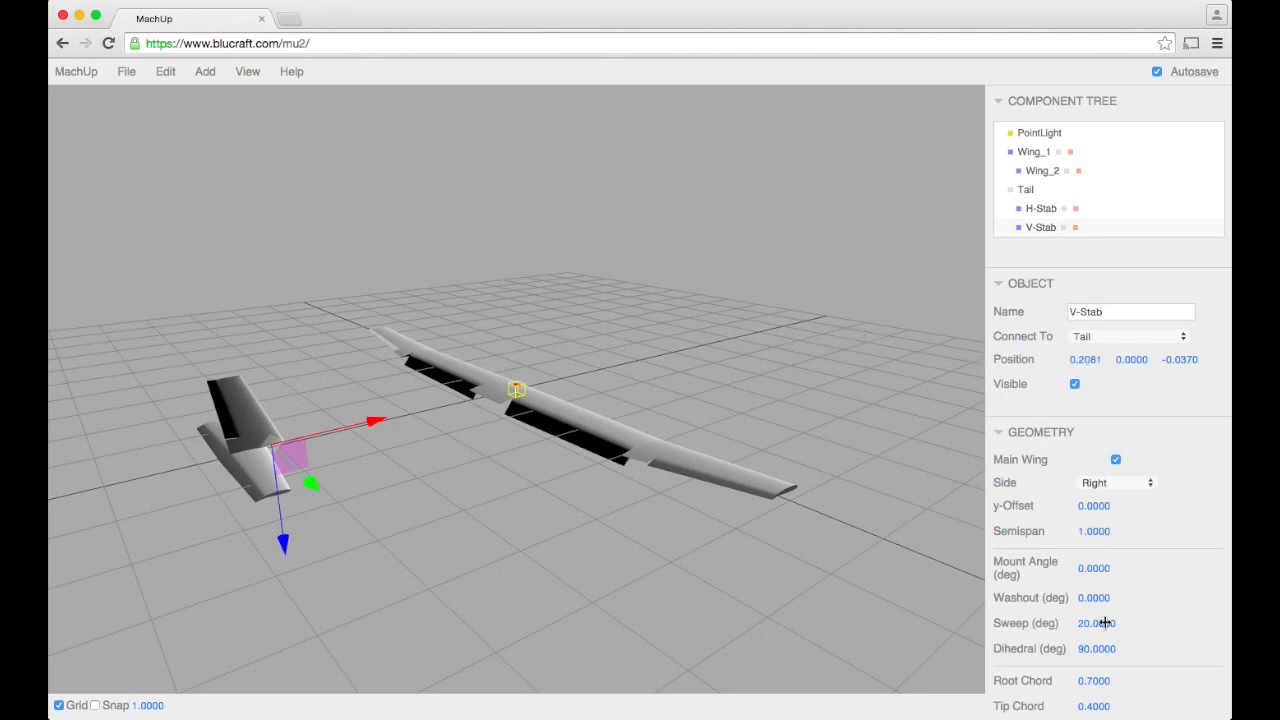
{"action": "scroll", "coordinate": [1103, 618], "scroll_direction": "down", "scroll_amount": 5}
{"action": "left_click", "coordinate": [1045, 531]}
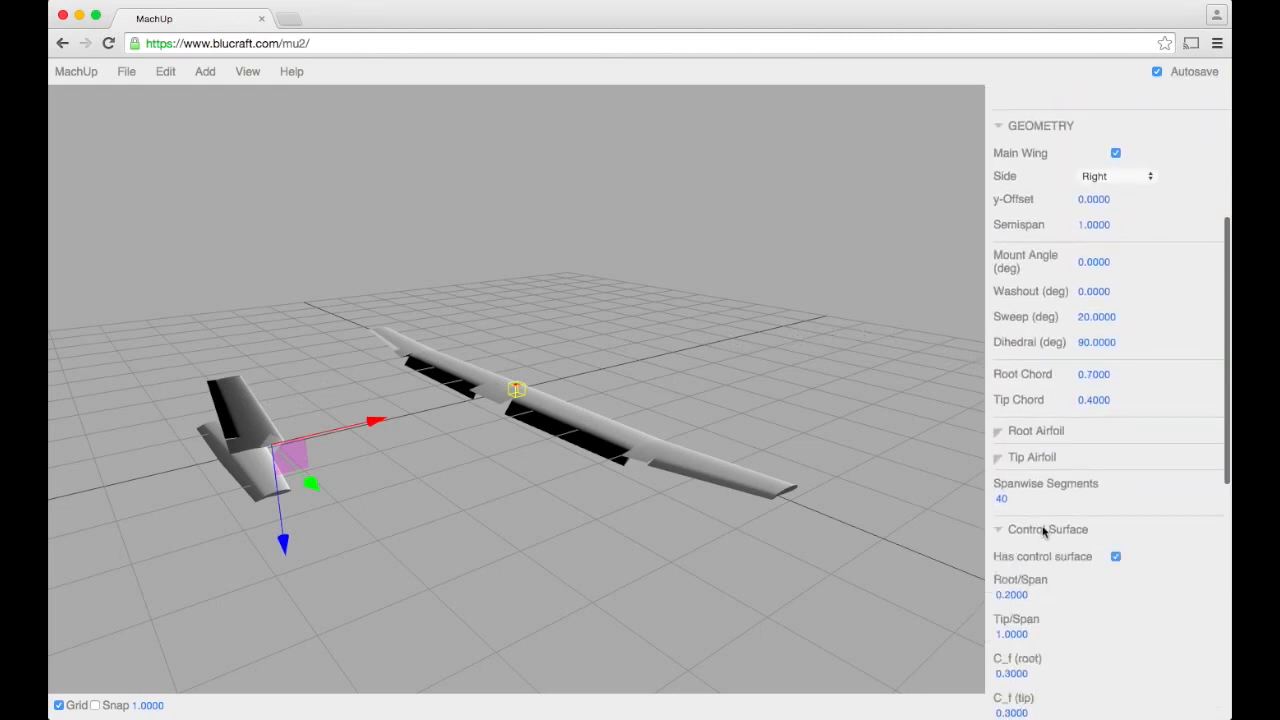
{"action": "left_click", "coordinate": [1010, 594]}
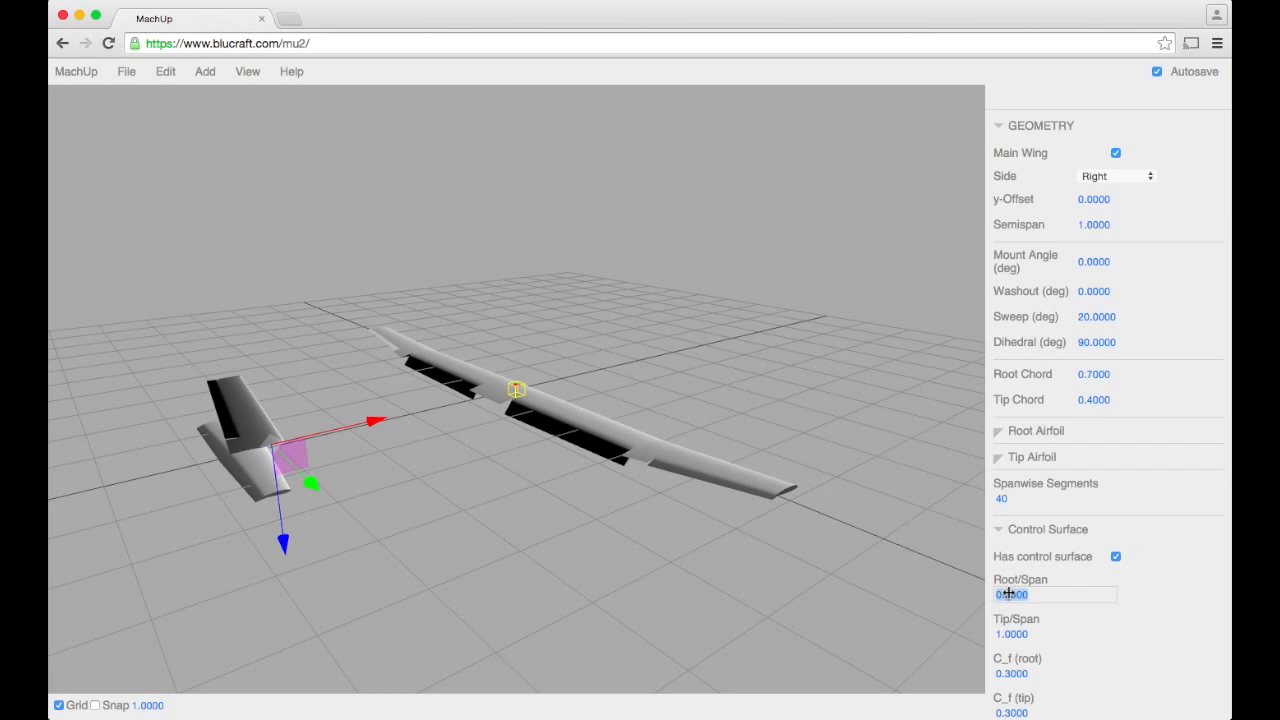
{"action": "key", "text": "BackSpace"}
{"action": "type", "text": "5"}
{"action": "key", "text": "Return"}
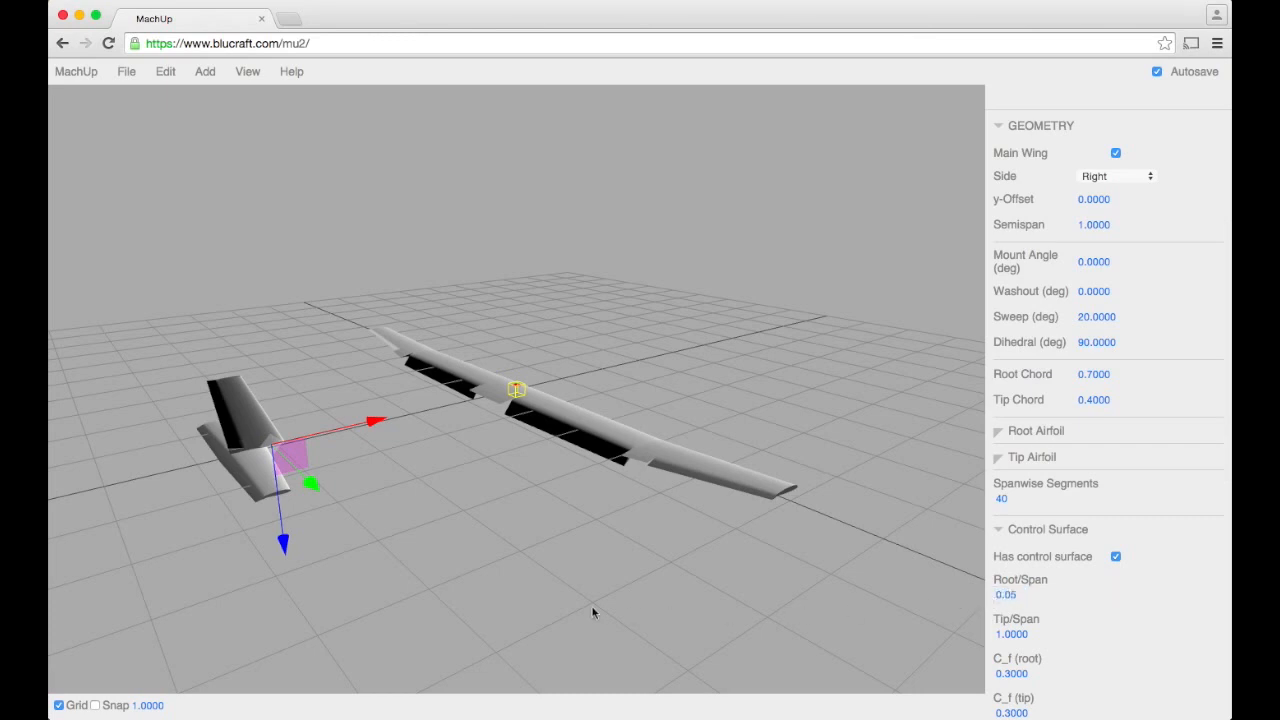
{"action": "left_click", "coordinate": [499, 587]}
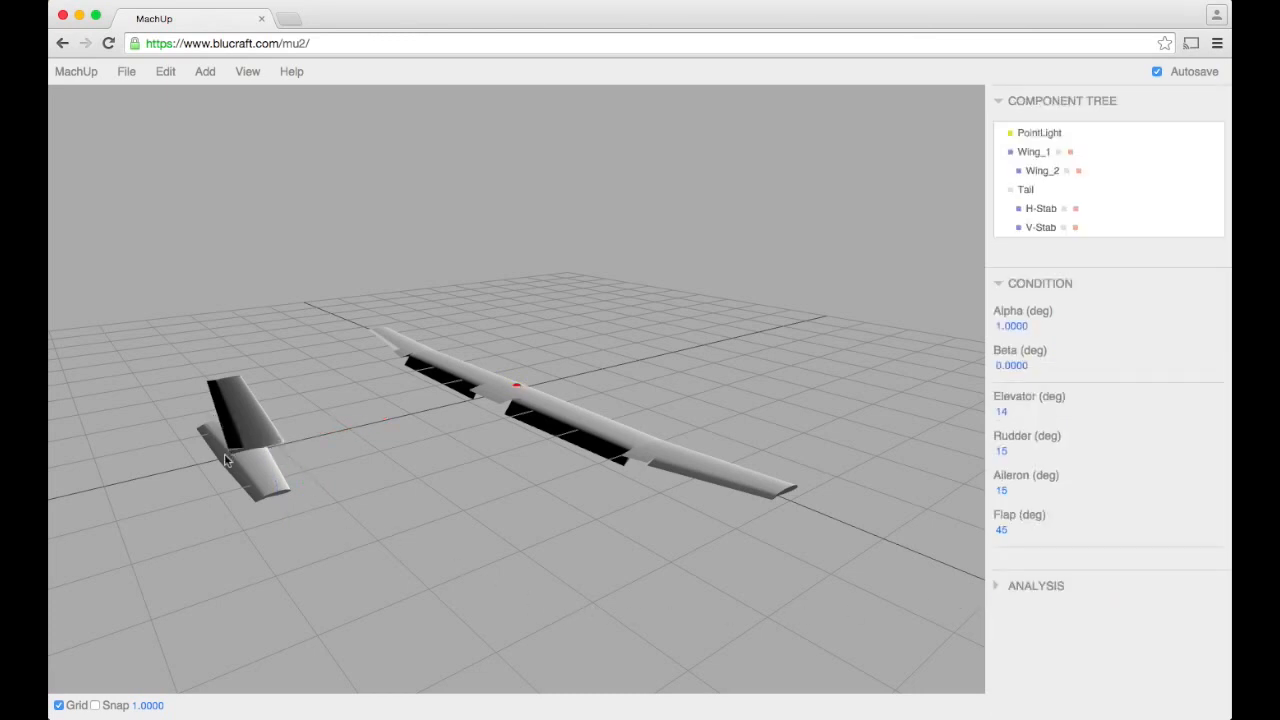
Step: Hide the ground grid and orbit to a front-on view of the aircraft
{"action": "mouse_move", "coordinate": [540, 520]}
{"action": "left_mouse_down"}
{"action": "mouse_move", "coordinate": [446, 598]}
{"action": "mouse_move", "coordinate": [340, 588]}
{"action": "left_mouse_up"}
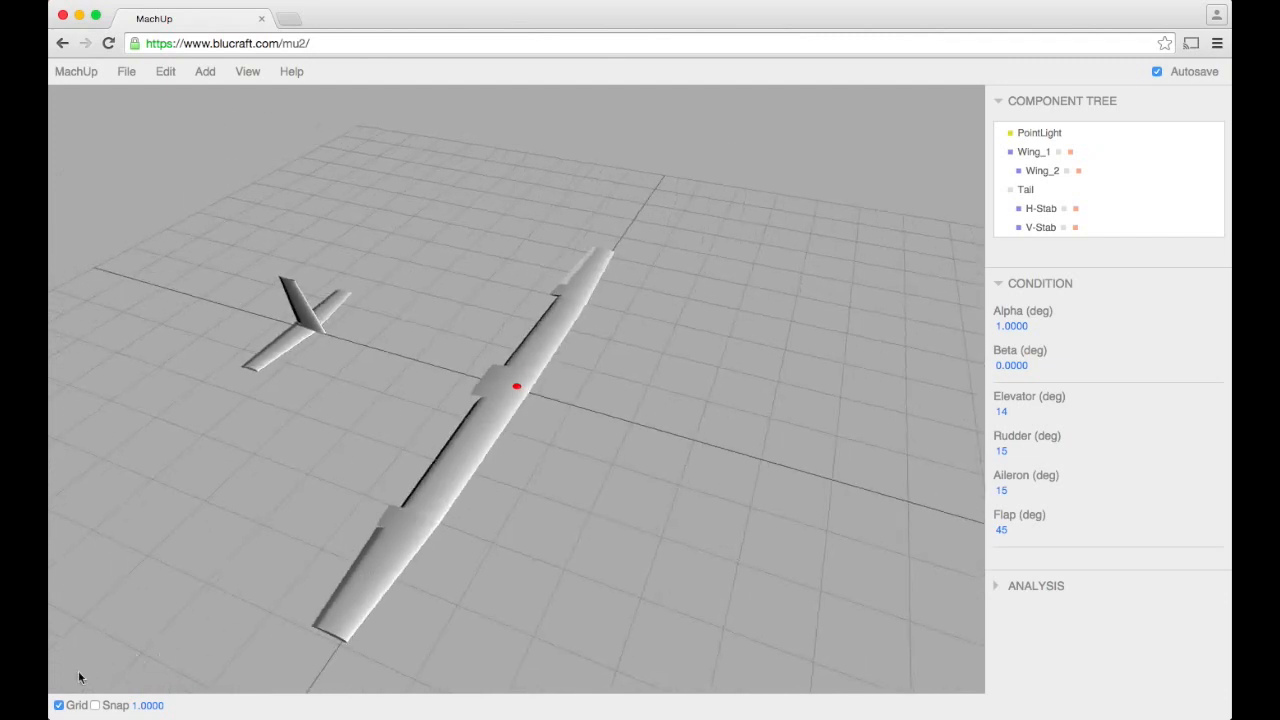
{"action": "left_click", "coordinate": [58, 705]}
{"action": "mouse_move", "coordinate": [794, 357]}
{"action": "left_mouse_down"}
{"action": "mouse_move", "coordinate": [645, 391]}
{"action": "mouse_move", "coordinate": [571, 351]}
{"action": "mouse_move", "coordinate": [588, 276]}
{"action": "mouse_move", "coordinate": [737, 323]}
{"action": "mouse_move", "coordinate": [751, 394]}
{"action": "mouse_move", "coordinate": [727, 417]}
{"action": "mouse_move", "coordinate": [617, 440]}
{"action": "mouse_move", "coordinate": [563, 403]}
{"action": "mouse_move", "coordinate": [726, 393]}
{"action": "left_mouse_up"}
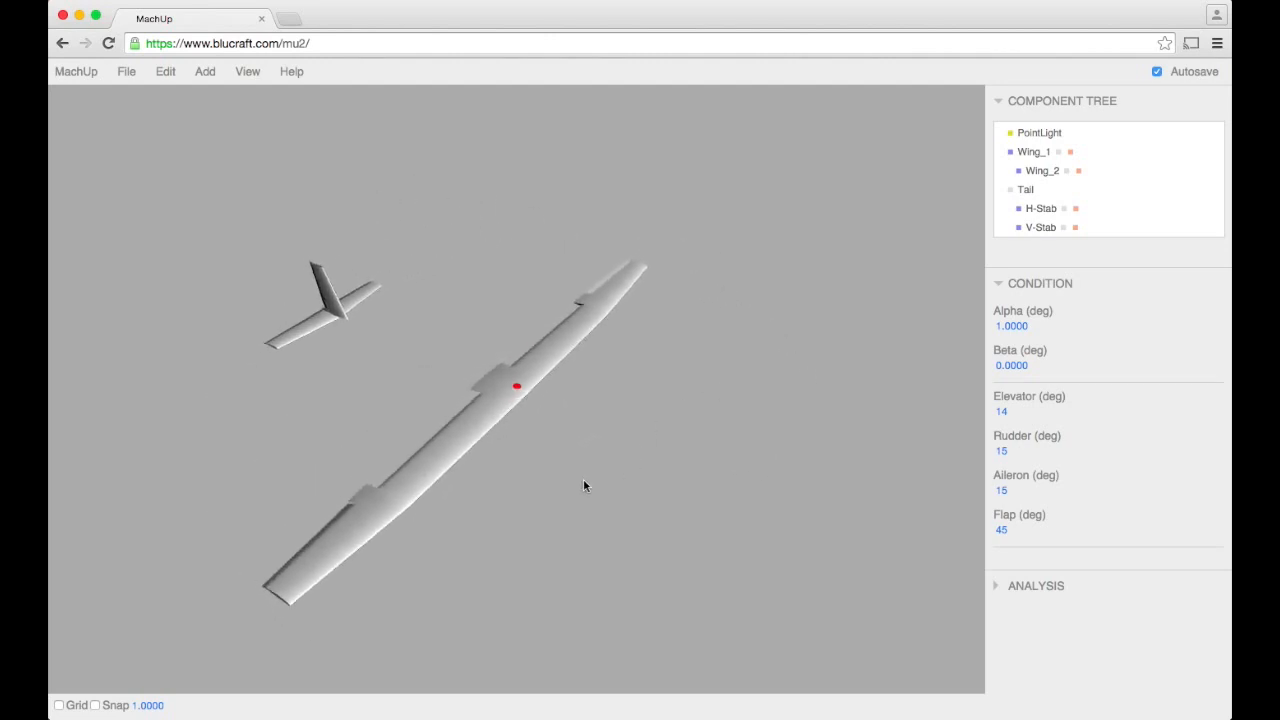
{"action": "mouse_move", "coordinate": [563, 517]}
{"action": "left_mouse_down"}
{"action": "mouse_move", "coordinate": [569, 534]}
{"action": "mouse_move", "coordinate": [640, 531]}
{"action": "mouse_move", "coordinate": [566, 530]}
{"action": "left_mouse_up"}
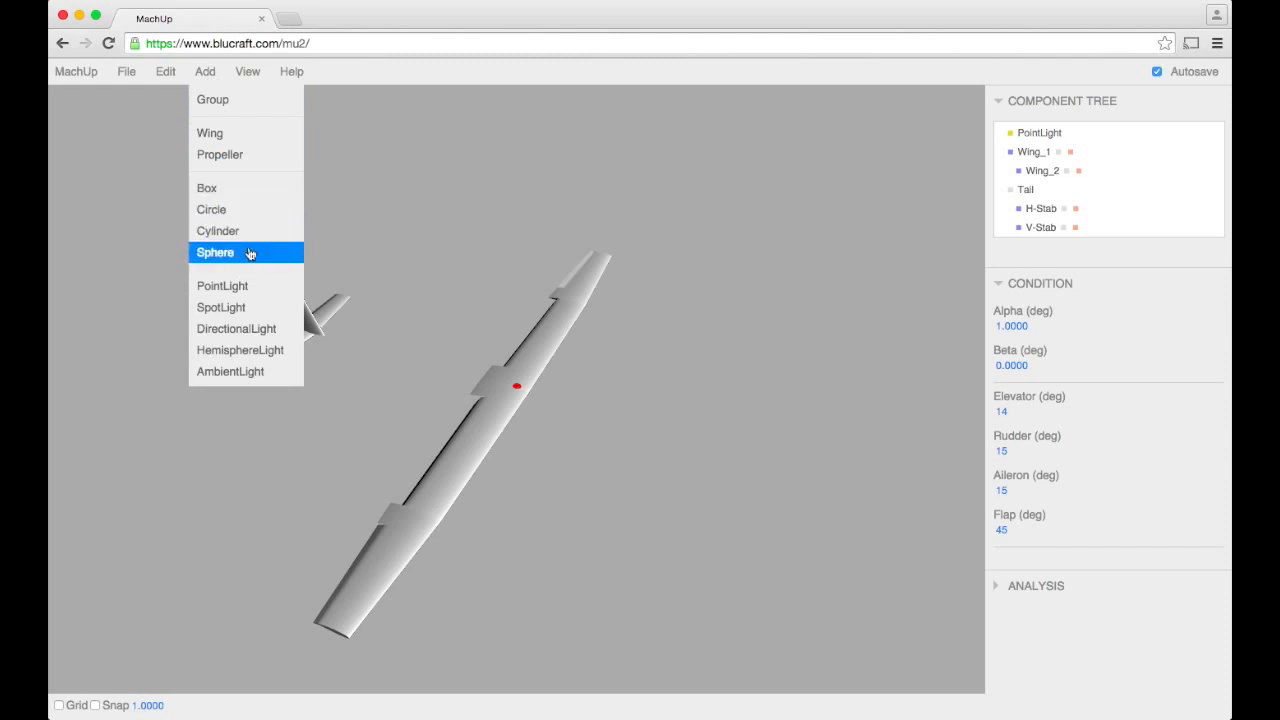
Step: Add a sphere and stretch it 5× along X as the fuselage
{"action": "left_click", "coordinate": [247, 263]}
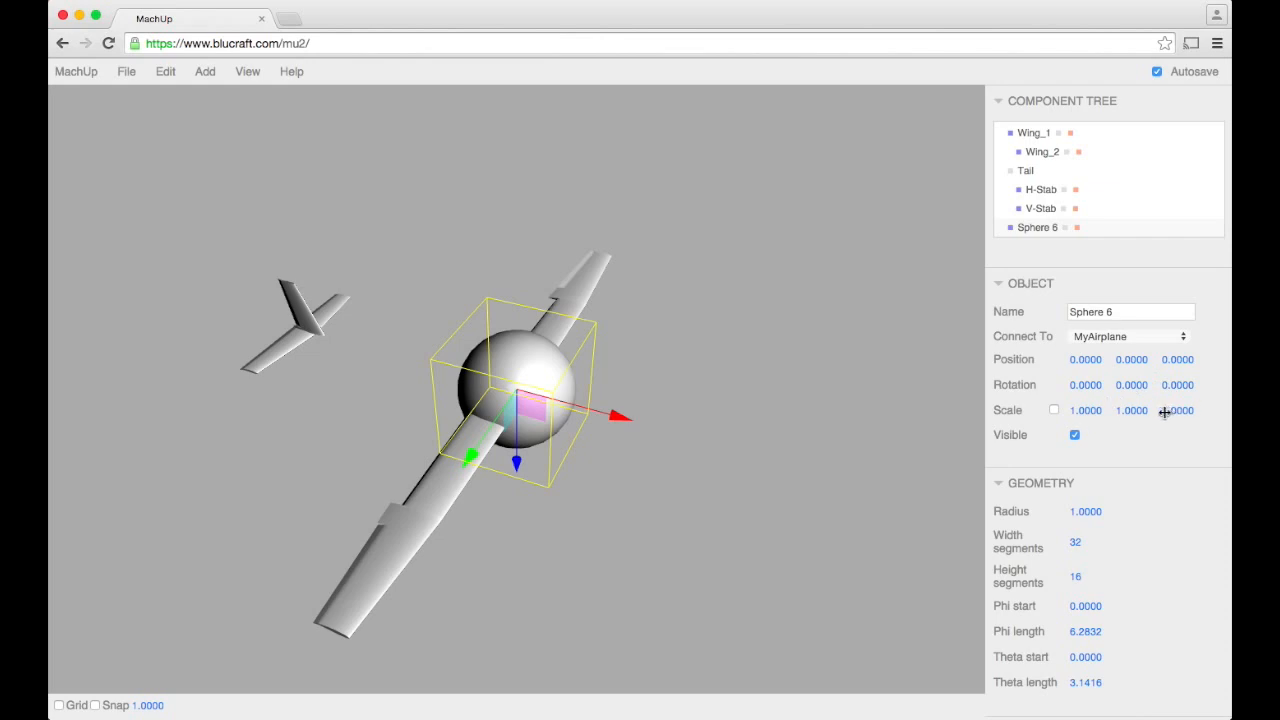
{"action": "left_click", "coordinate": [1080, 411]}
{"action": "type", "text": "5"}
{"action": "key", "text": "Return"}
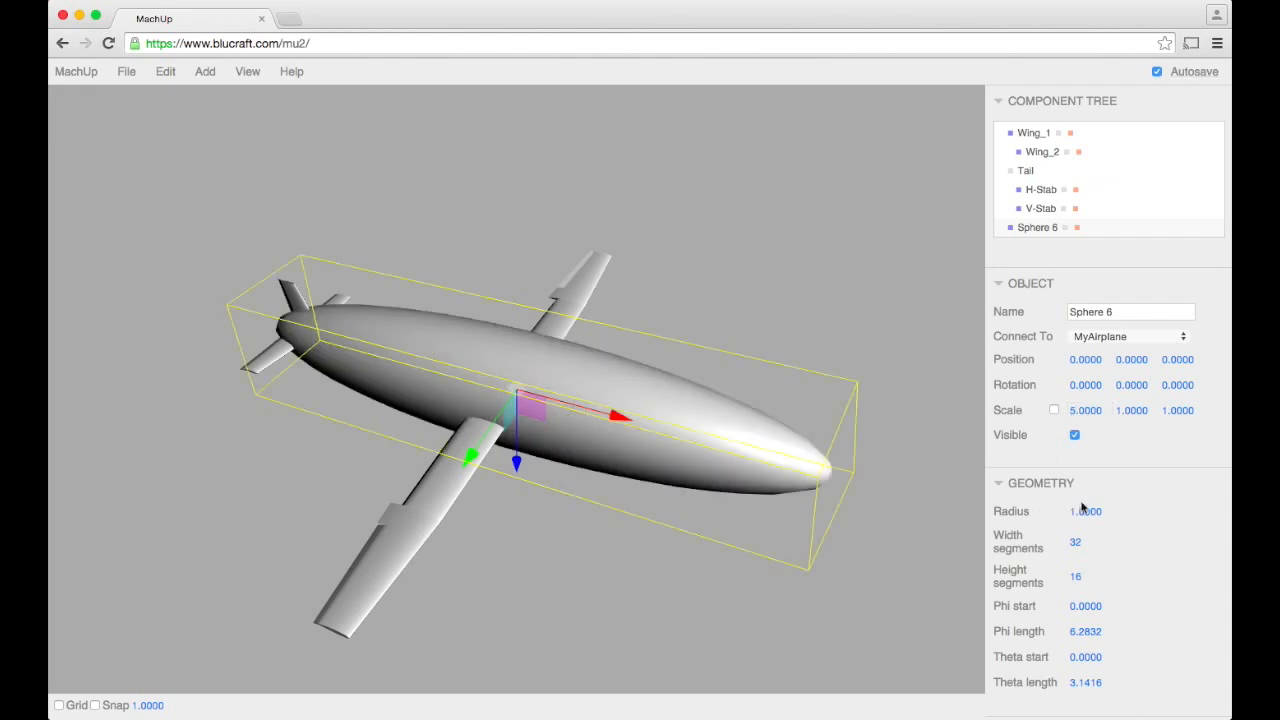
Step: Set the sphere's radius to 0.3 after first trying 0.125
{"action": "left_click", "coordinate": [1081, 508]}
{"action": "type", "text": "0.125"}
{"action": "key", "text": "Return"}
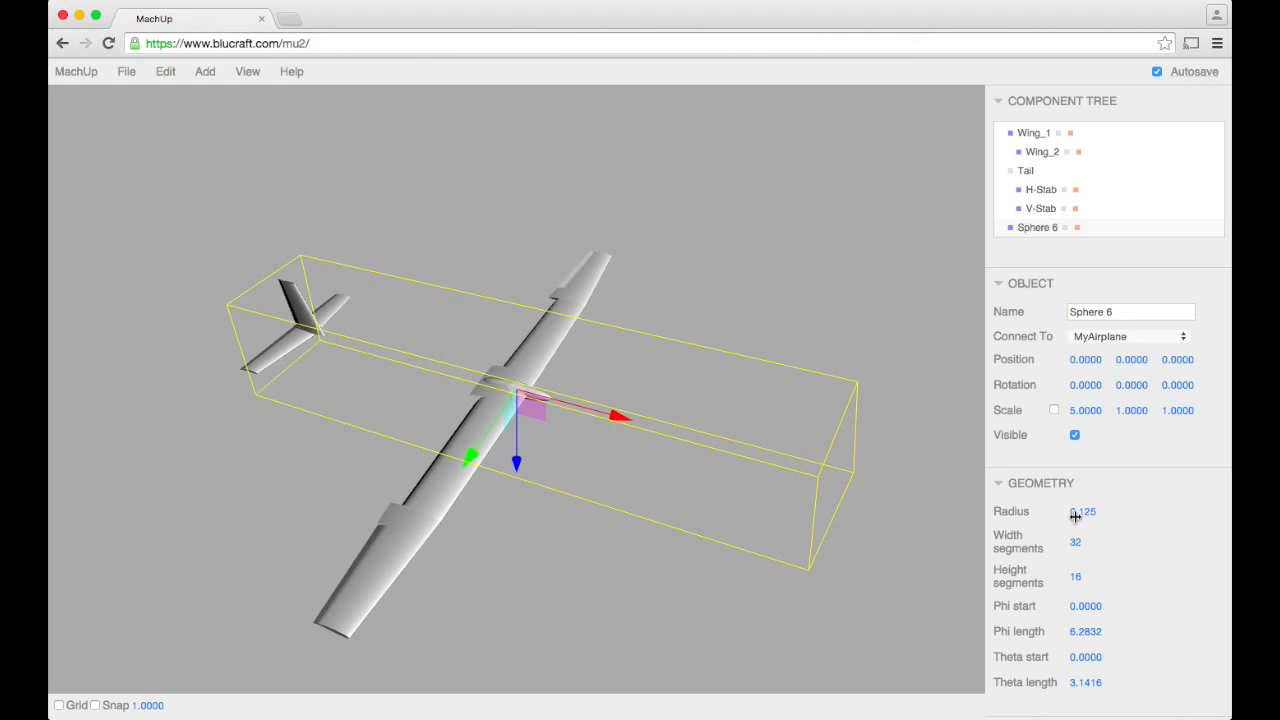
{"action": "mouse_move", "coordinate": [1084, 511]}
{"action": "left_mouse_down"}
{"action": "mouse_move", "coordinate": [1134, 511]}
{"action": "mouse_move", "coordinate": [1094, 511]}
{"action": "left_mouse_up"}
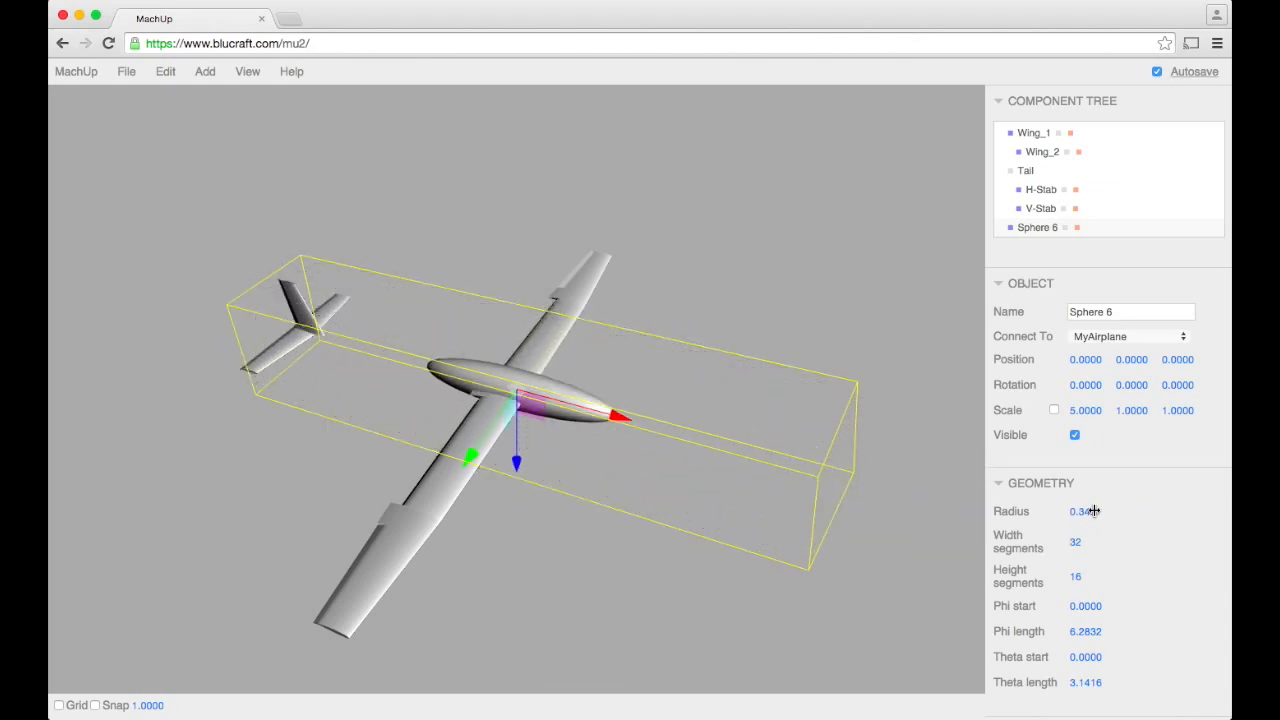
{"action": "left_click", "coordinate": [1084, 511]}
{"action": "type", "text": "0.3"}
{"action": "key", "text": "Return"}
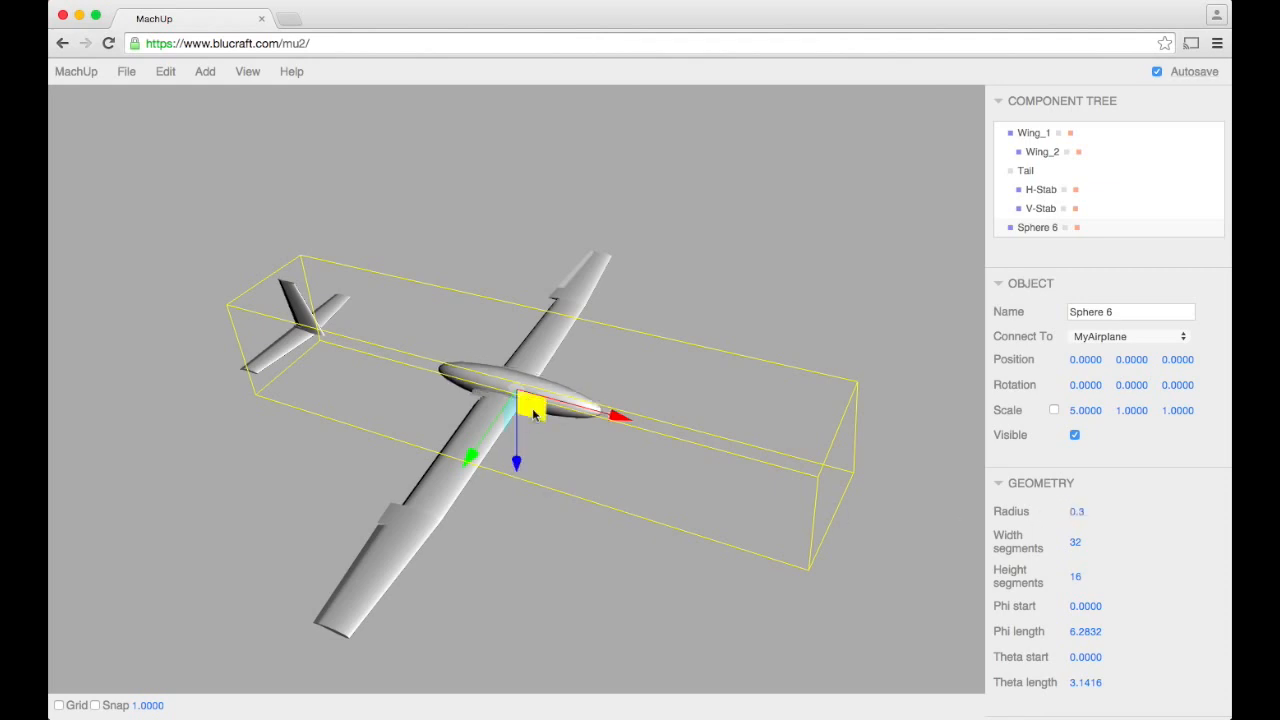
{"action": "scroll", "coordinate": [533, 415], "scroll_direction": "up", "scroll_amount": 5}
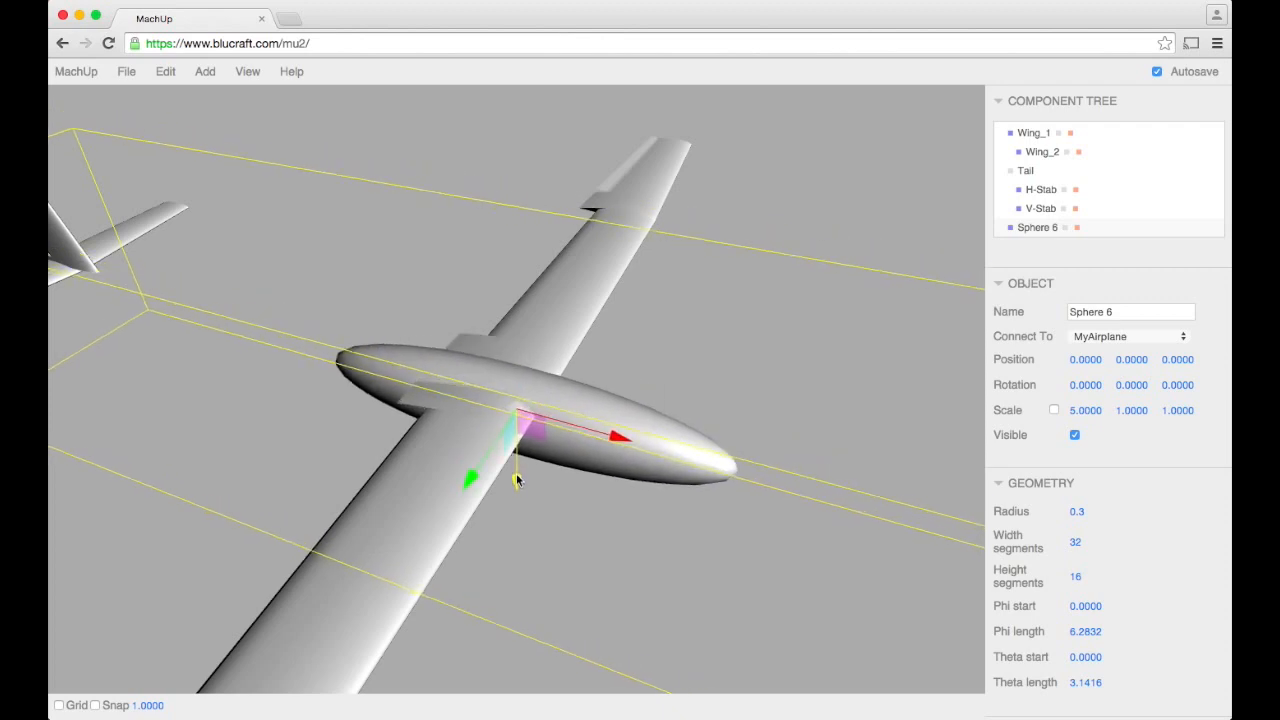
Step: Deselect the fuselage and bring up the Add objects list
{"action": "left_click", "coordinate": [573, 529]}
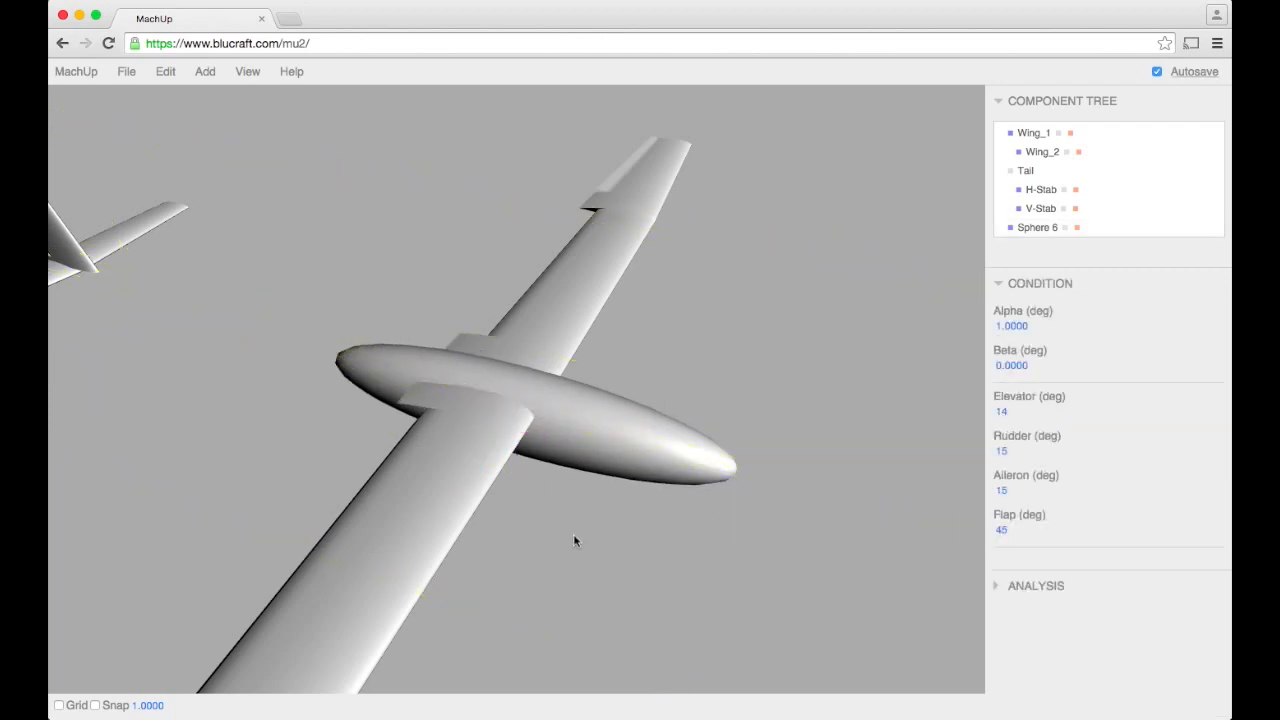
{"action": "mouse_move", "coordinate": [573, 529]}
{"action": "left_mouse_down"}
{"action": "mouse_move", "coordinate": [808, 510]}
{"action": "mouse_move", "coordinate": [506, 606]}
{"action": "mouse_move", "coordinate": [469, 574]}
{"action": "mouse_move", "coordinate": [474, 526]}
{"action": "mouse_move", "coordinate": [407, 534]}
{"action": "mouse_move", "coordinate": [569, 517]}
{"action": "mouse_move", "coordinate": [565, 550]}
{"action": "left_mouse_up"}
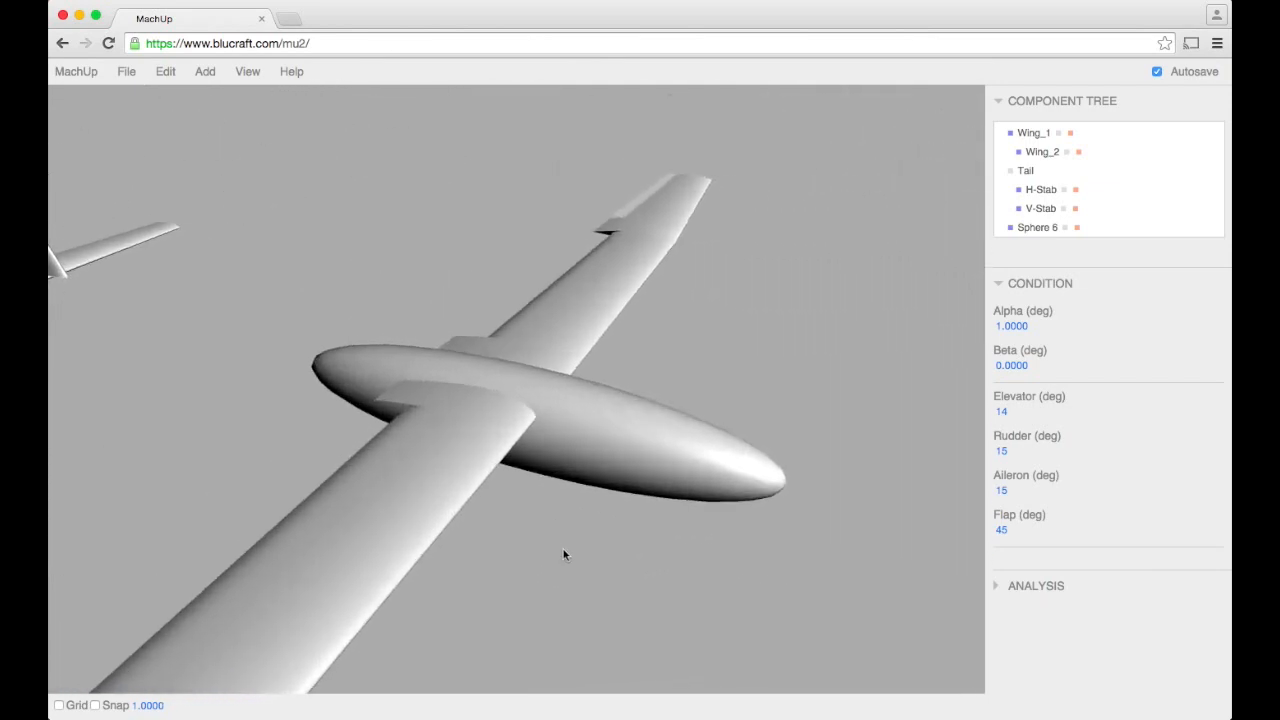
{"action": "left_click", "coordinate": [205, 71]}
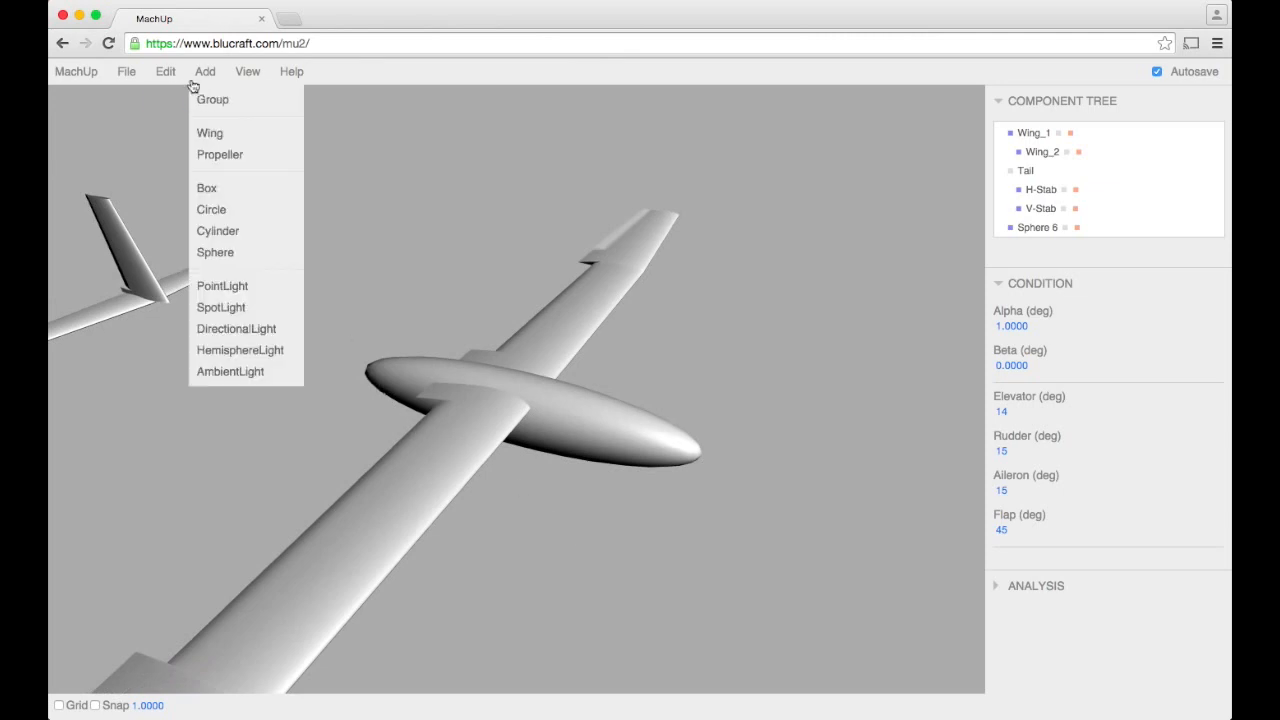
Step: Add Cylinder 7 and restore its radial segments to 32 after trying 3 and 4
{"action": "left_click", "coordinate": [245, 232]}
{"action": "scroll", "coordinate": [1145, 565], "scroll_direction": "down", "scroll_amount": 1}
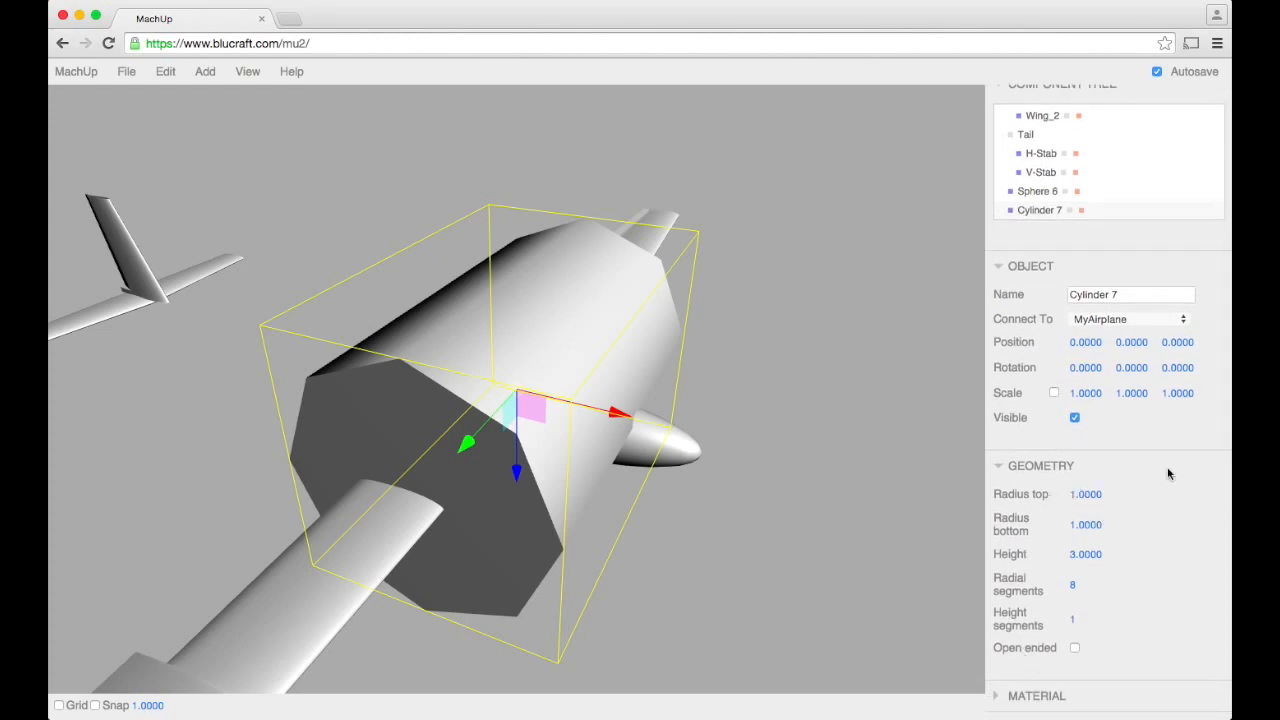
{"action": "left_click", "coordinate": [1083, 586]}
{"action": "type", "text": "32"}
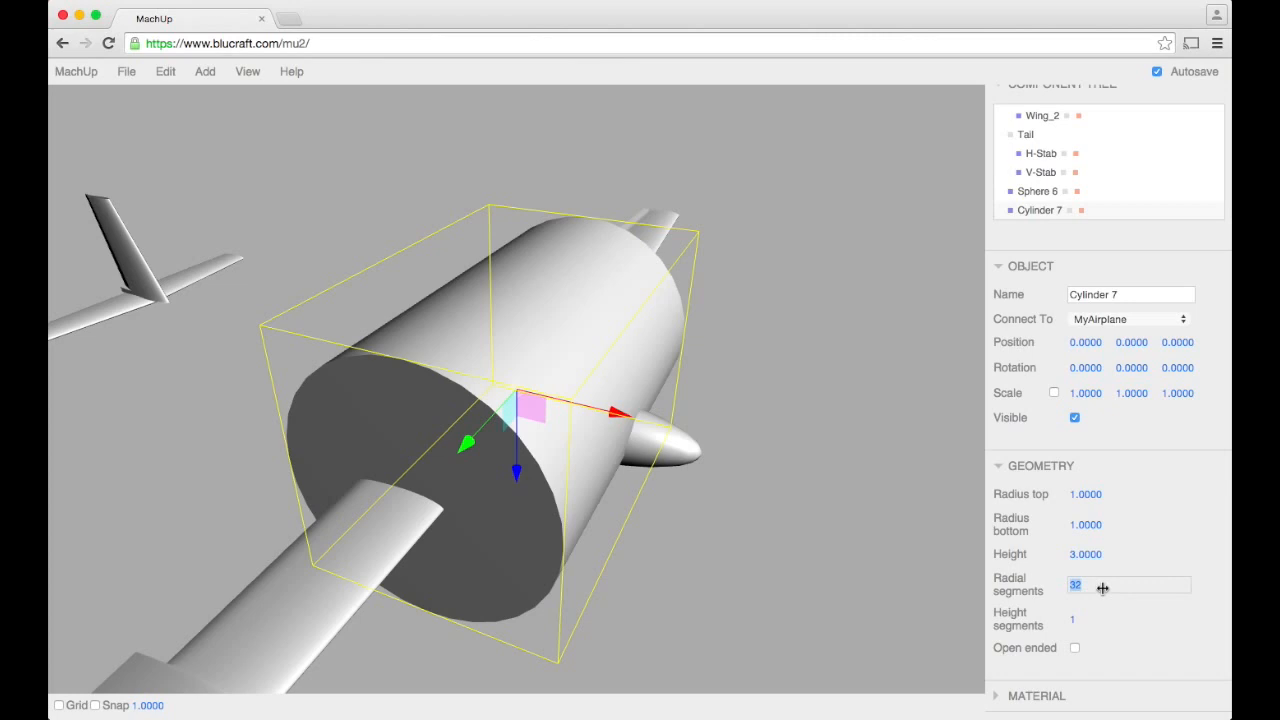
{"action": "type", "text": "8"}
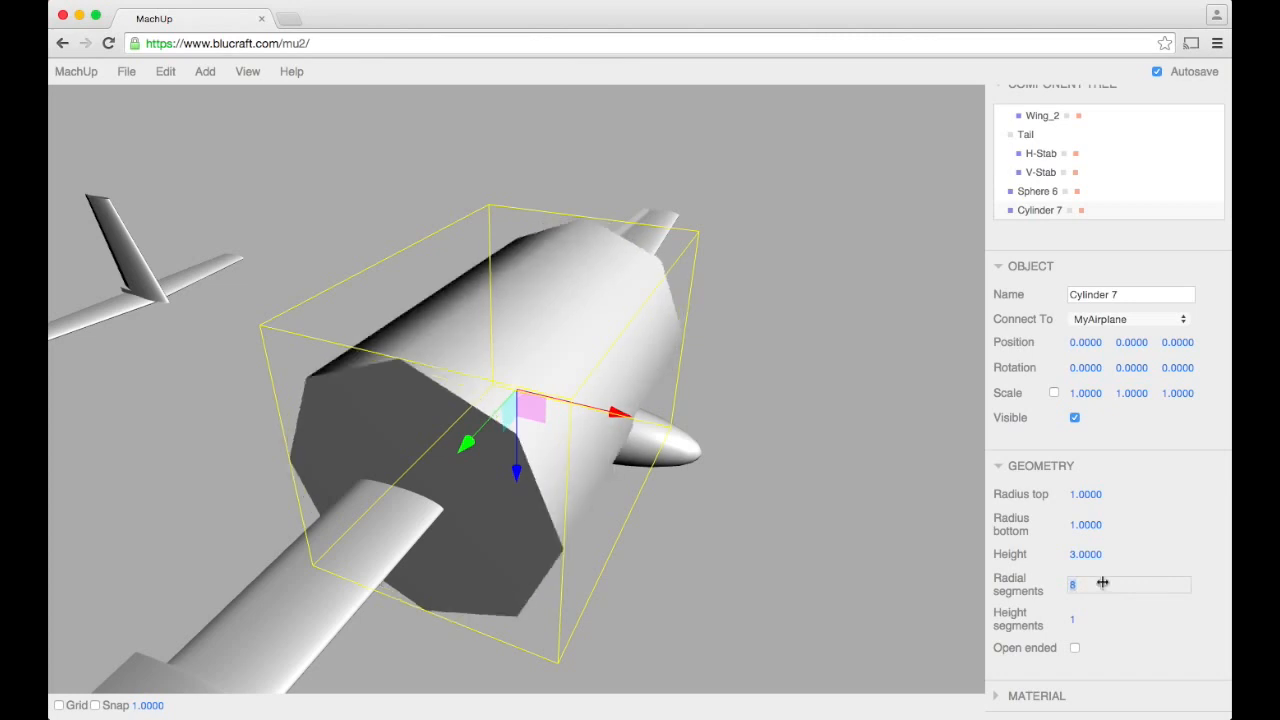
{"action": "type", "text": "32"}
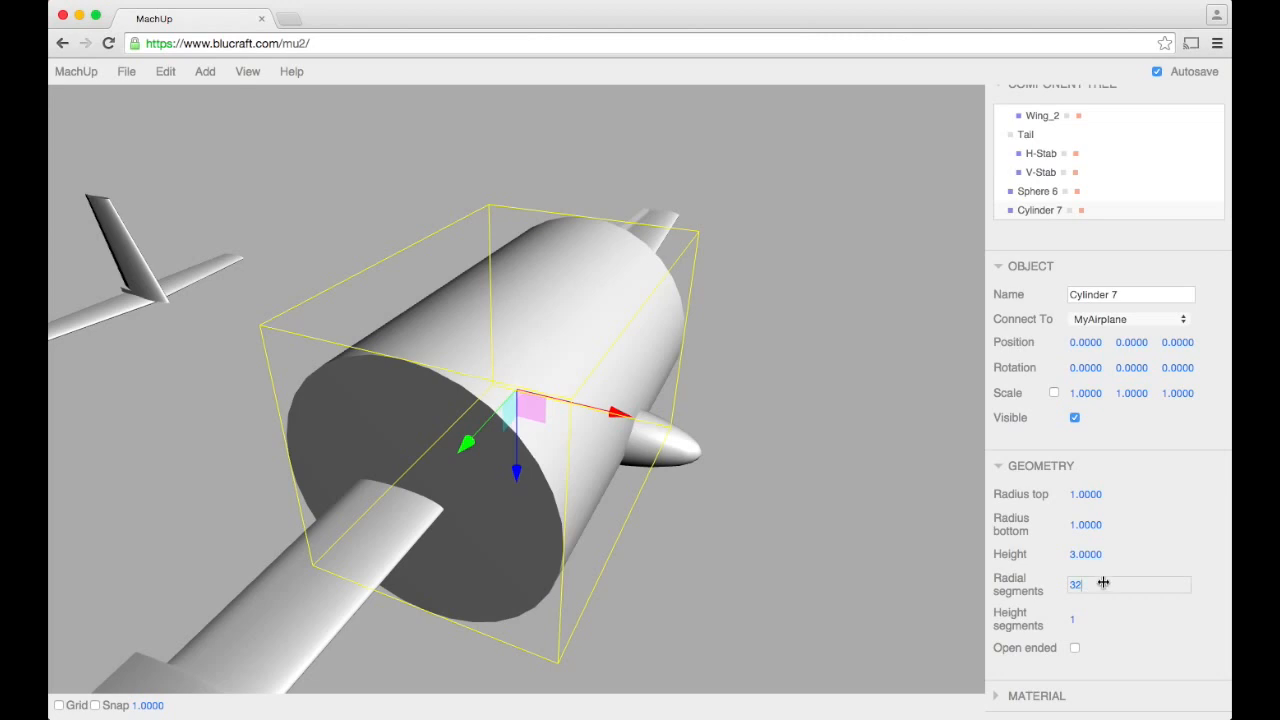
{"action": "left_click", "coordinate": [1103, 583]}
{"action": "type", "text": "3"}
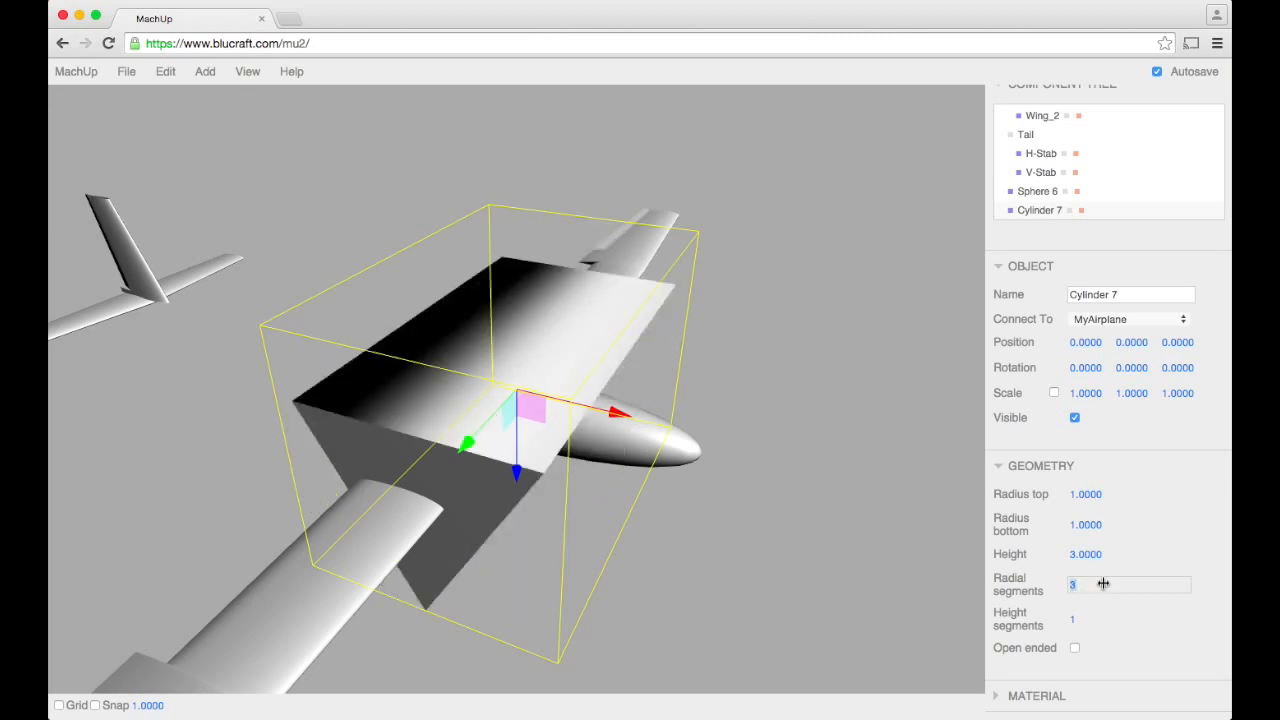
{"action": "type", "text": "4"}
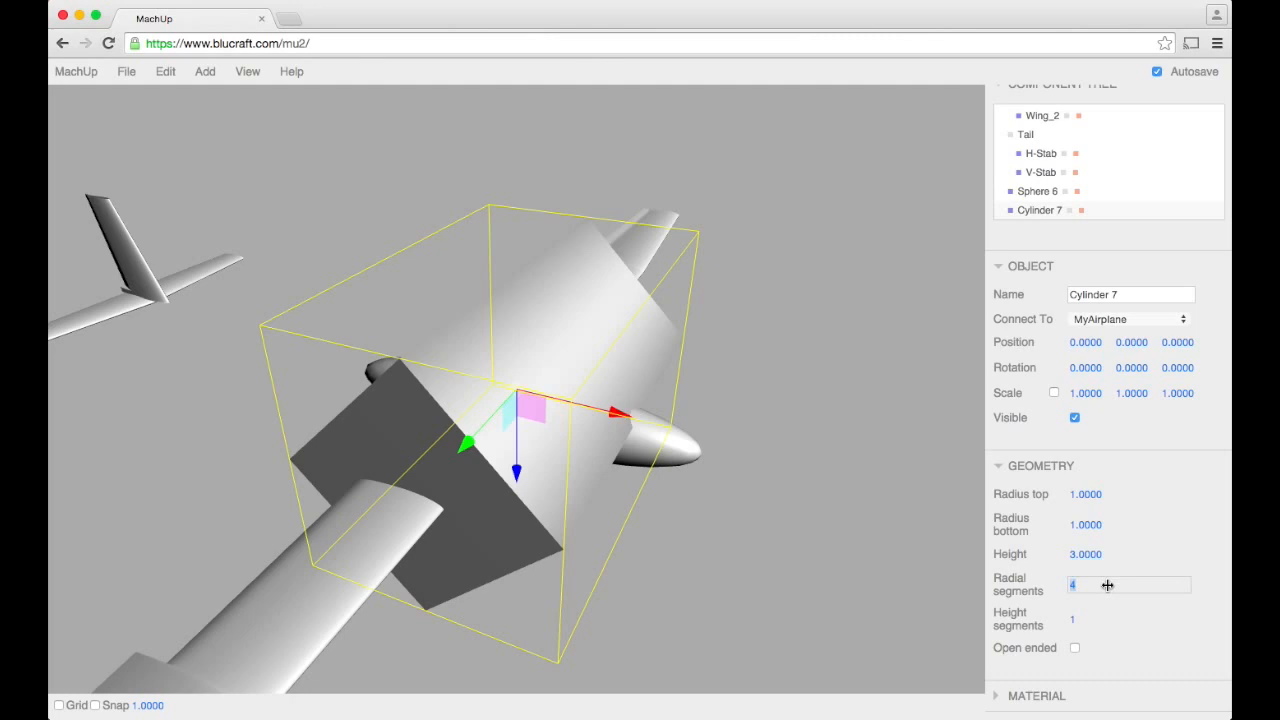
{"action": "type", "text": "32"}
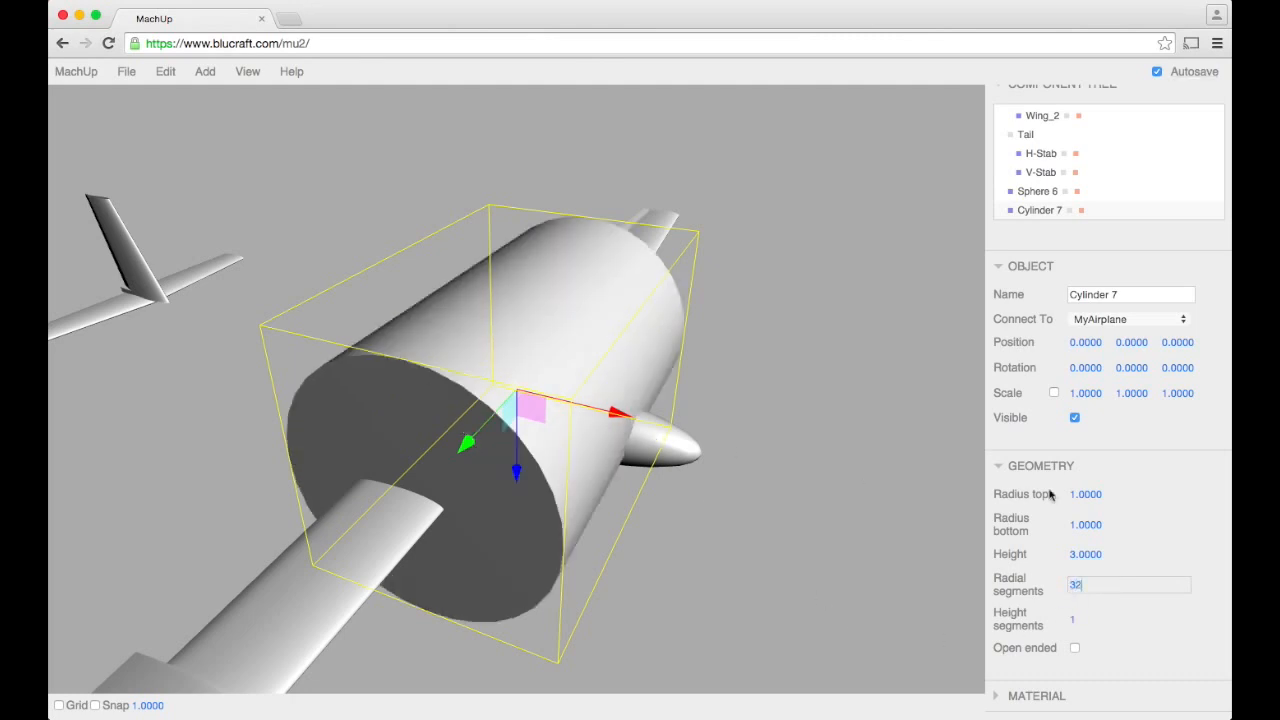
Step: Rotate Cylinder 7 90° about Z and set top and bottom radii to 0.1
{"action": "left_click", "coordinate": [1185, 367]}
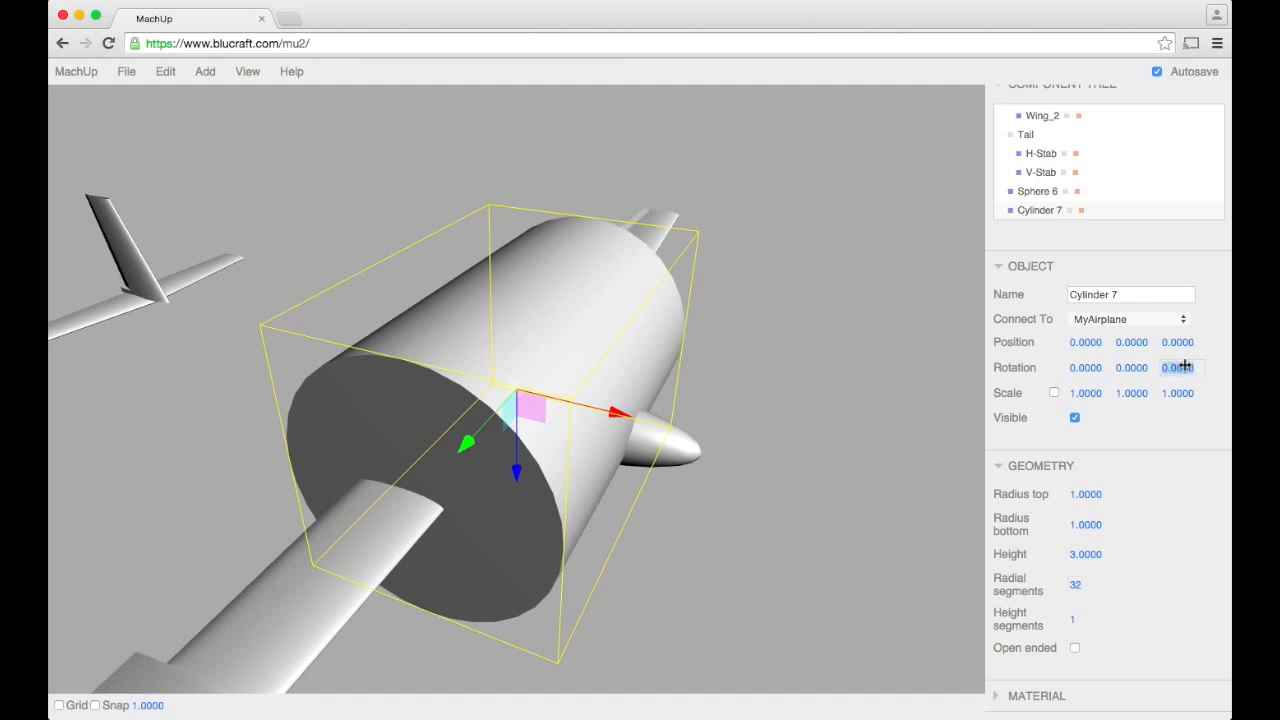
{"action": "type", "text": "90"}
{"action": "key", "text": "Return"}
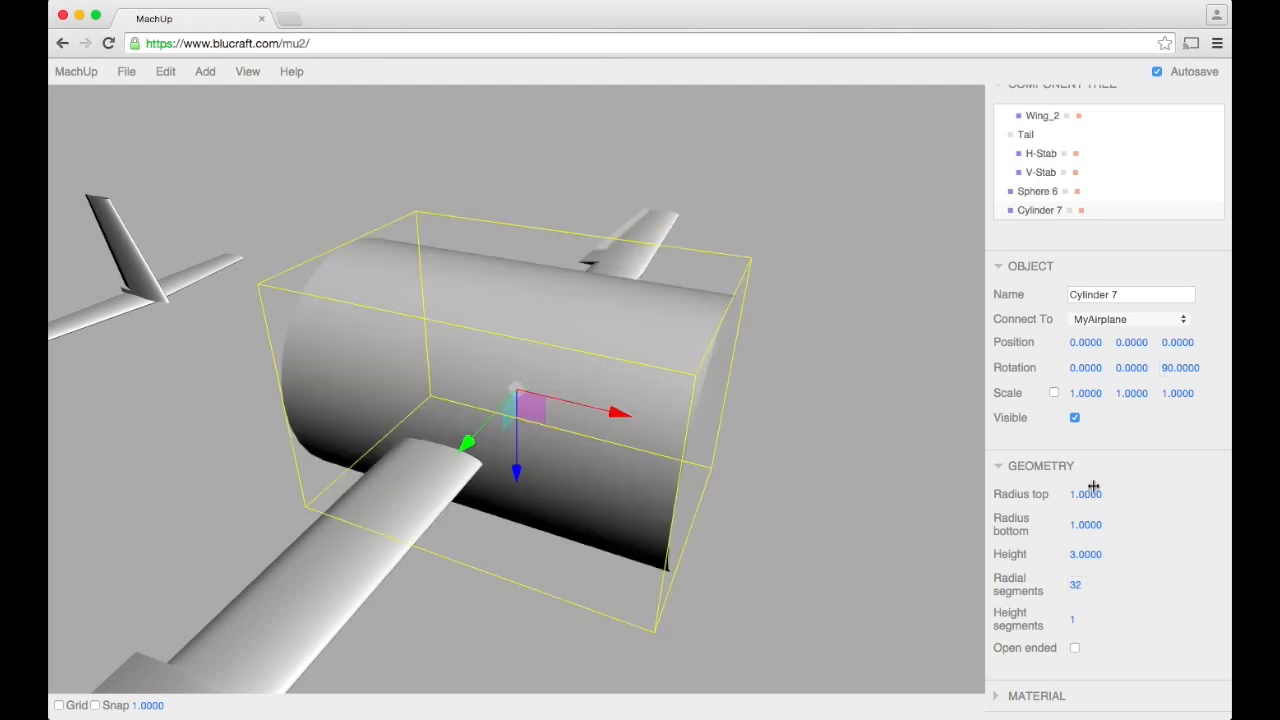
{"action": "left_click", "coordinate": [1087, 493]}
{"action": "type", "text": "0.1"}
{"action": "key", "text": "Return"}
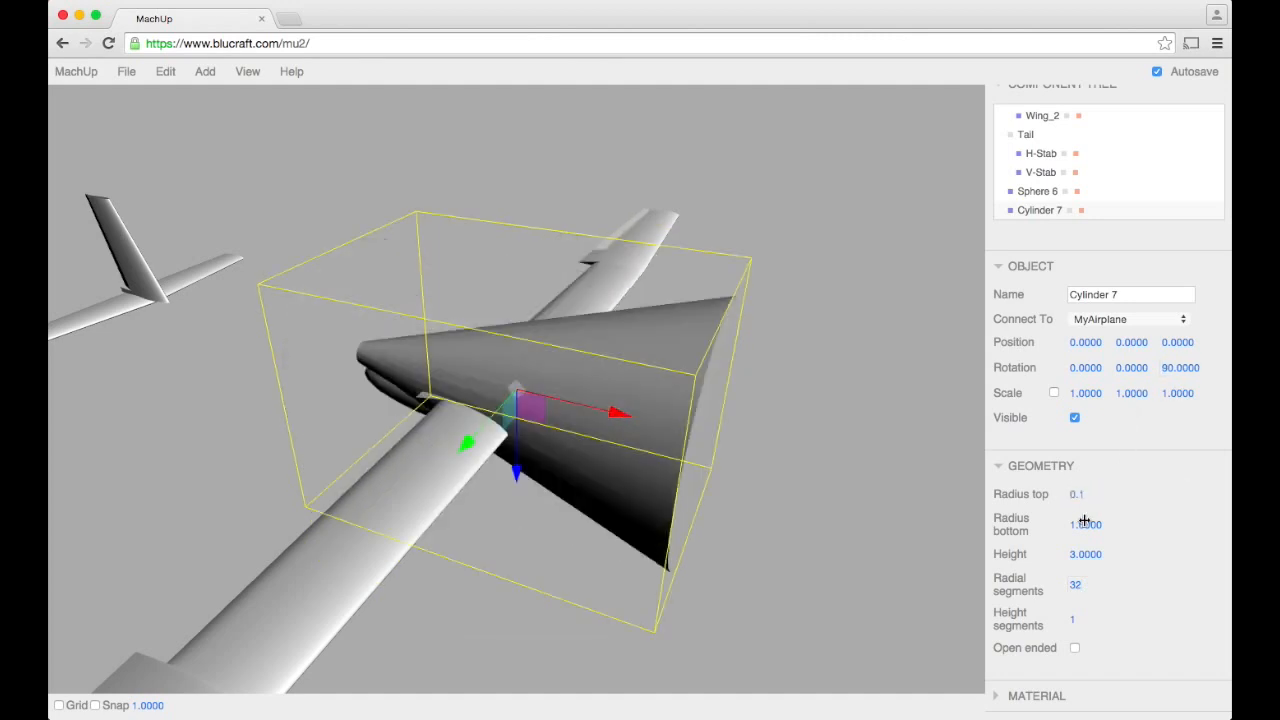
{"action": "left_click", "coordinate": [1084, 521]}
{"action": "type", "text": "0.1"}
{"action": "key", "text": "Return"}
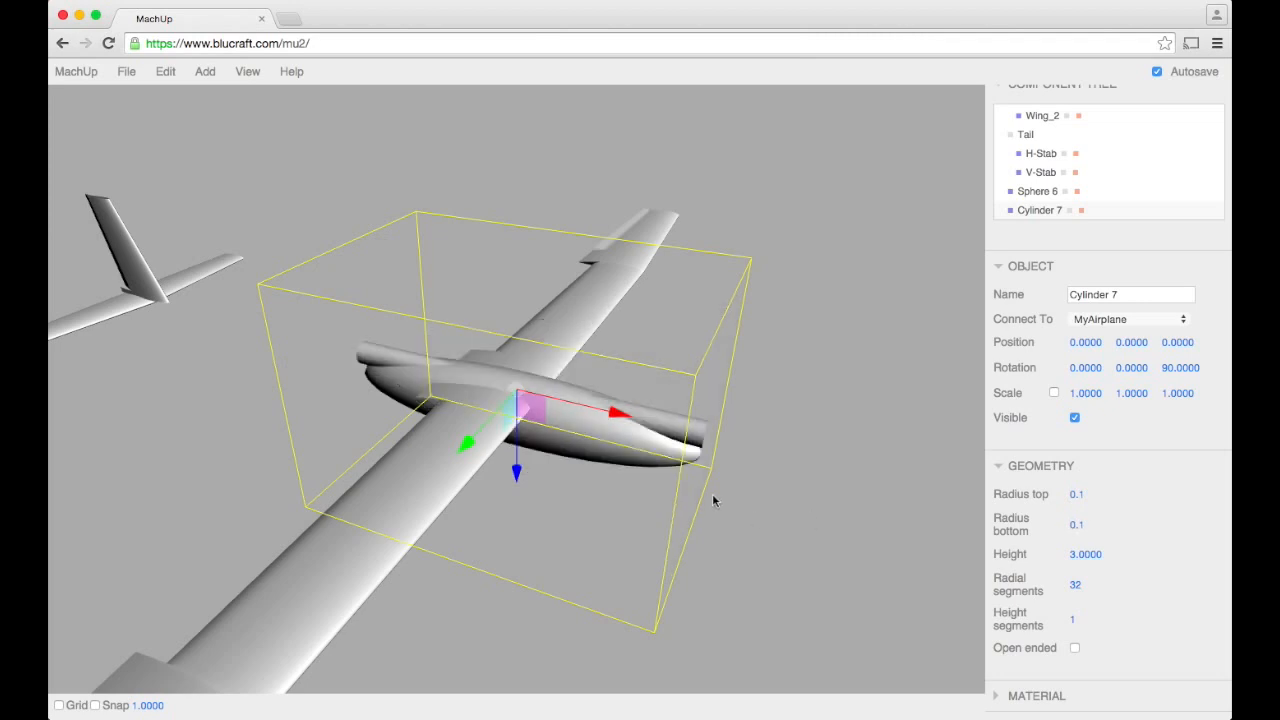
Step: Slim the cylinder further to top and bottom radius 0.05
{"action": "left_click", "coordinate": [1070, 522]}
{"action": "left_click", "coordinate": [1091, 493]}
{"action": "type", "text": "-0.0"}
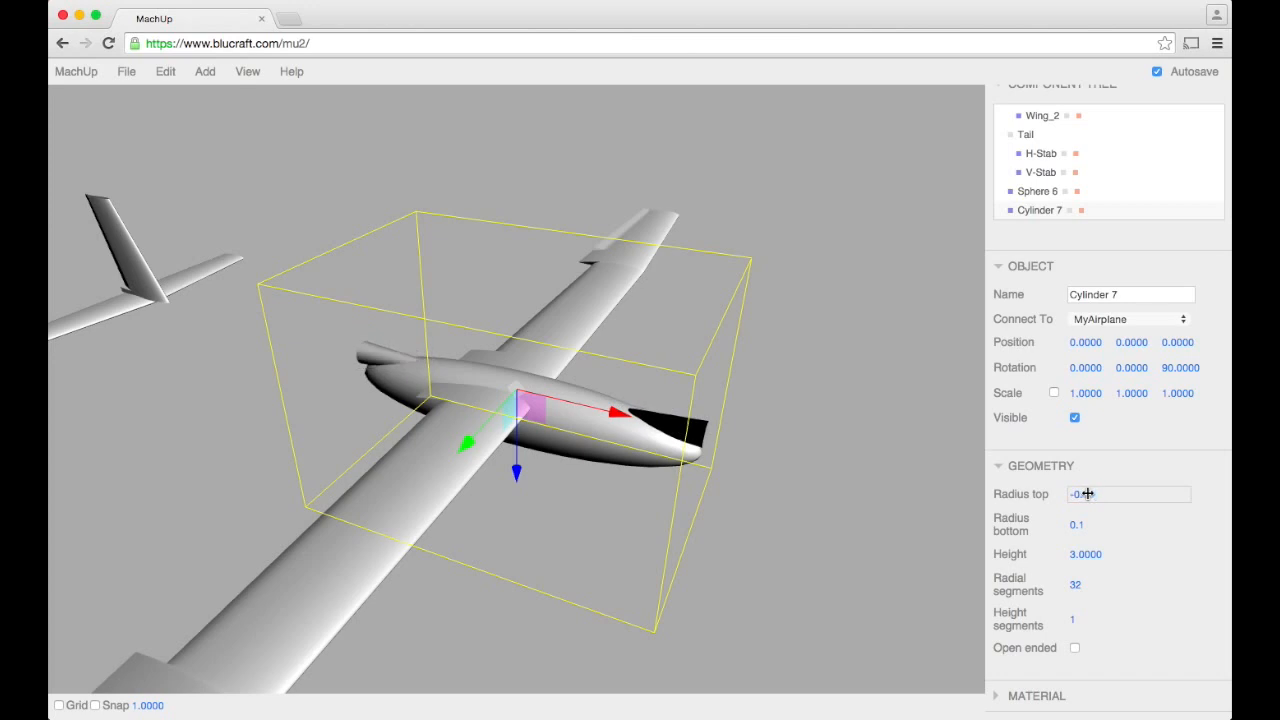
{"action": "key", "text": "BackSpace"}
{"action": "key", "text": "BackSpace"}
{"action": "key", "text": "BackSpace"}
{"action": "key", "text": "BackSpace"}
{"action": "type", "text": ".05"}
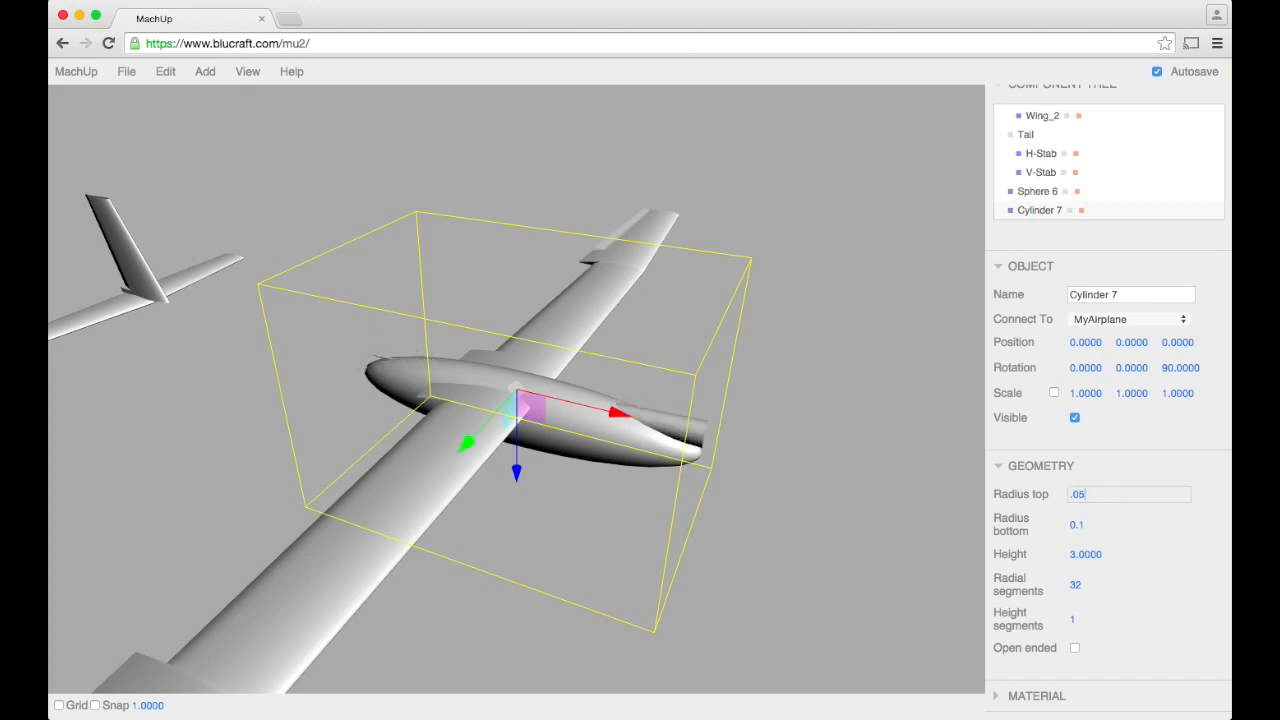
{"action": "key", "text": "Tab"}
{"action": "type", "text": "."}
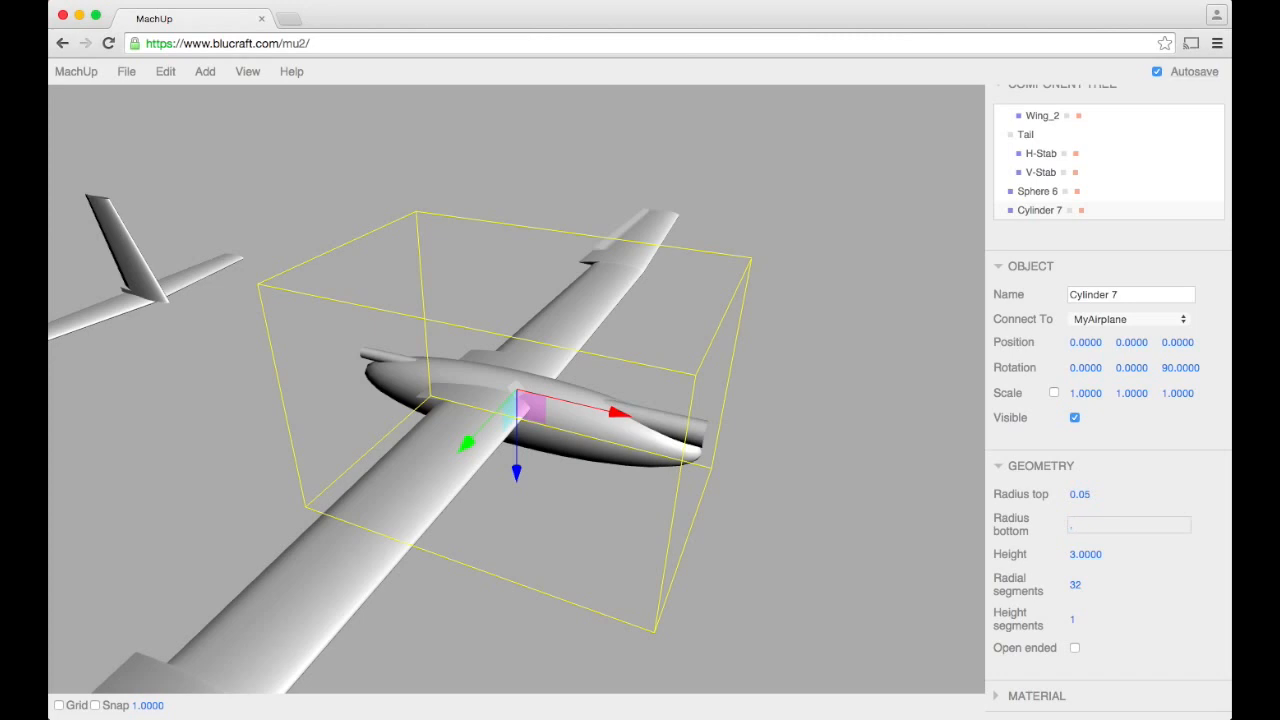
{"action": "key", "text": "Return"}
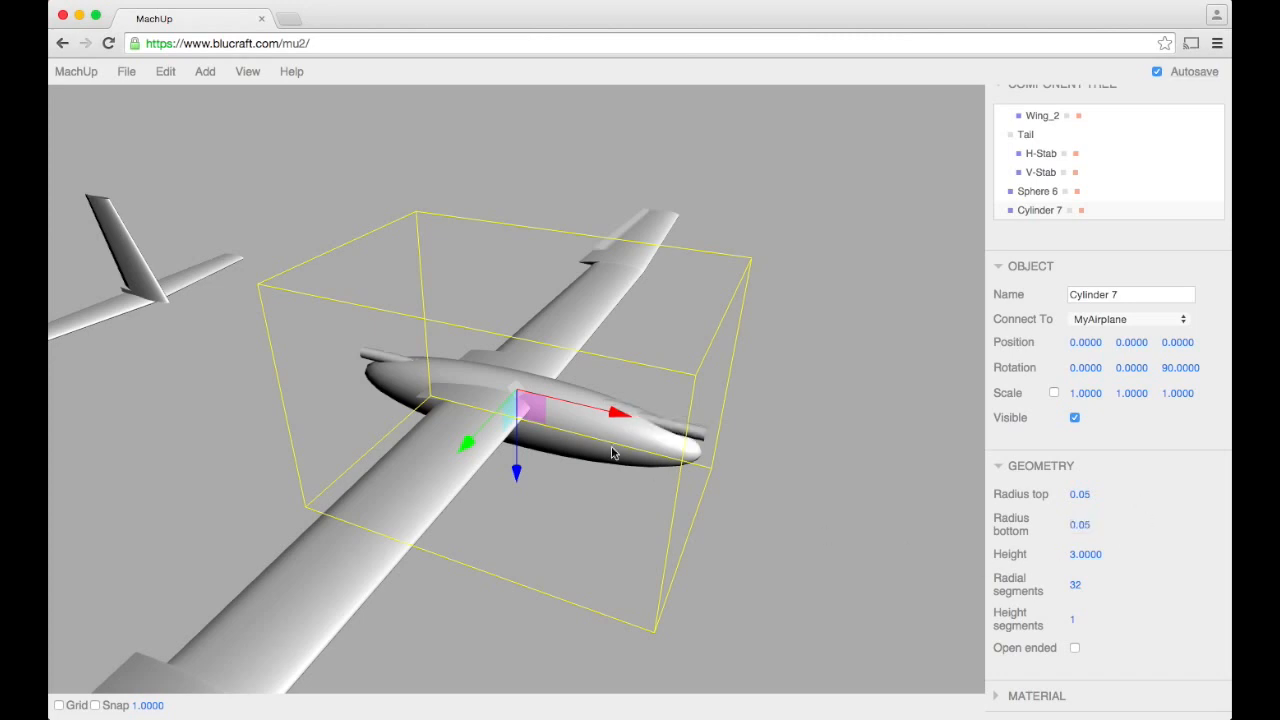
Step: Slide the boom aft and nudge it up so it runs from the fuselage to the tail
{"action": "left_click_drag", "start_coordinate": [605, 416], "coordinate": [330, 352]}
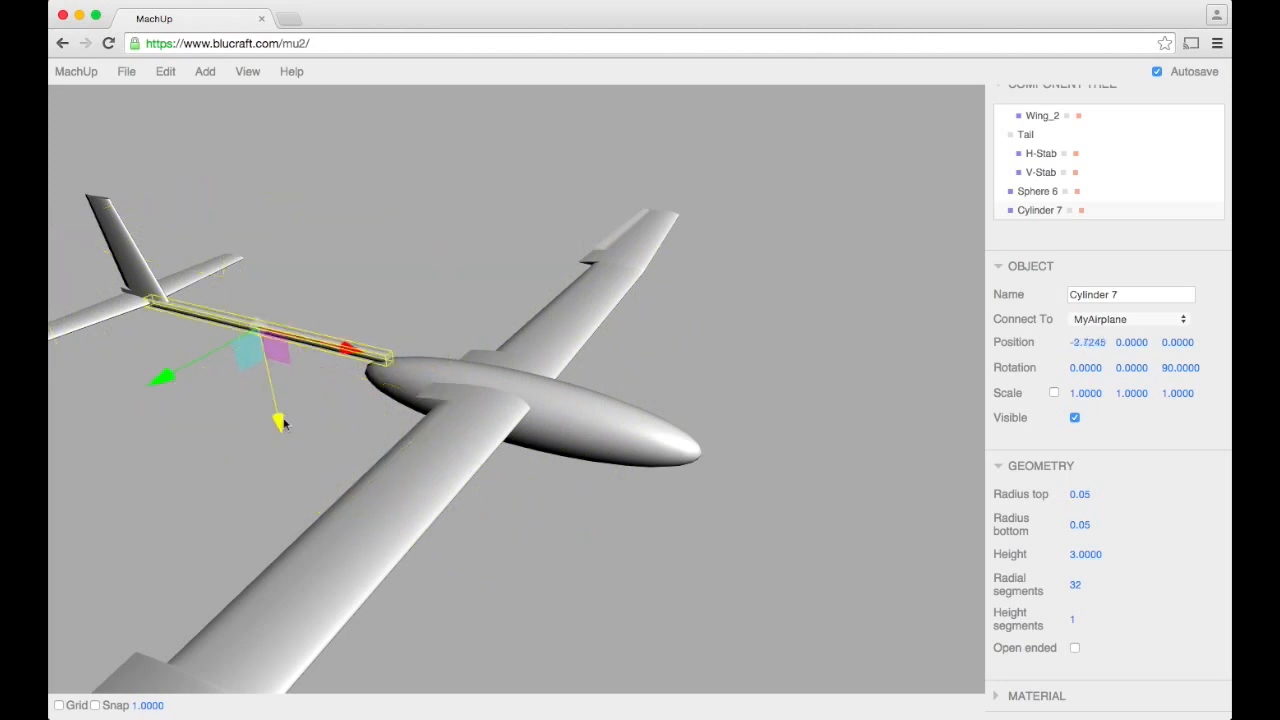
{"action": "left_click_drag", "start_coordinate": [279, 424], "coordinate": [281, 433]}
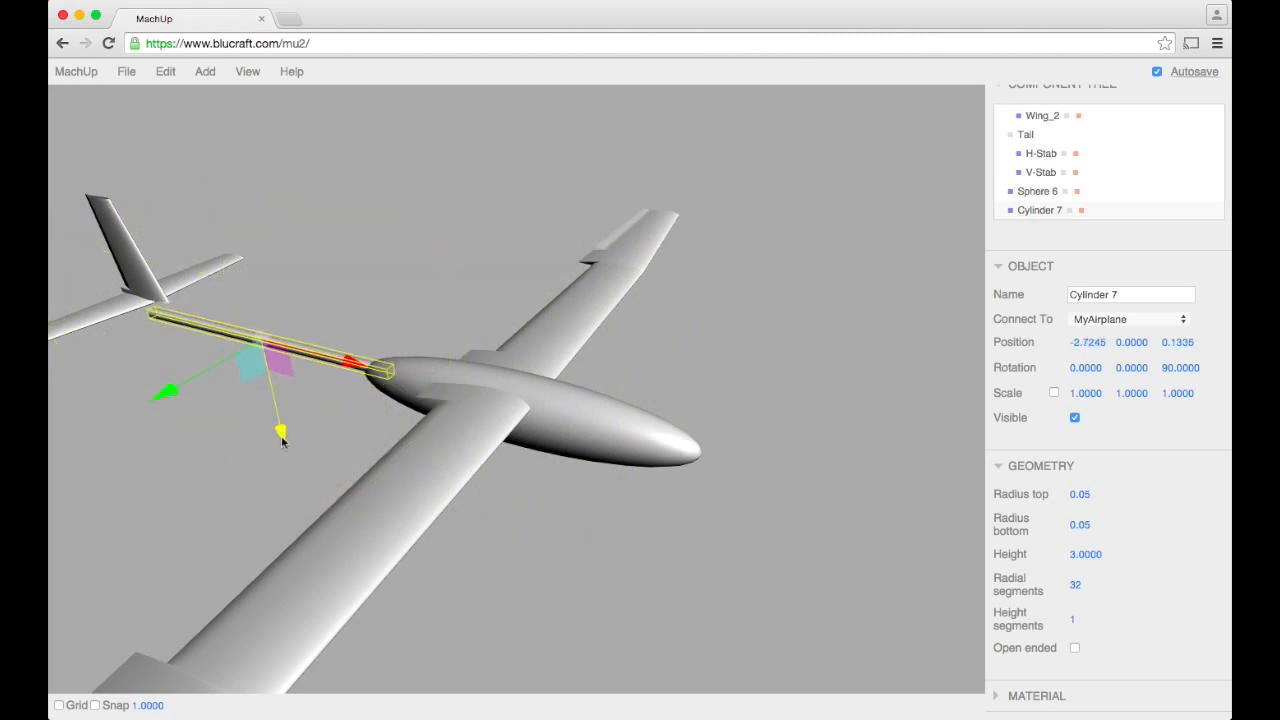
{"action": "left_click", "coordinate": [297, 438]}
Step: Set Cylinder 7's bottom radius to 0.1, tapering the tail boom
{"action": "left_click", "coordinate": [325, 360]}
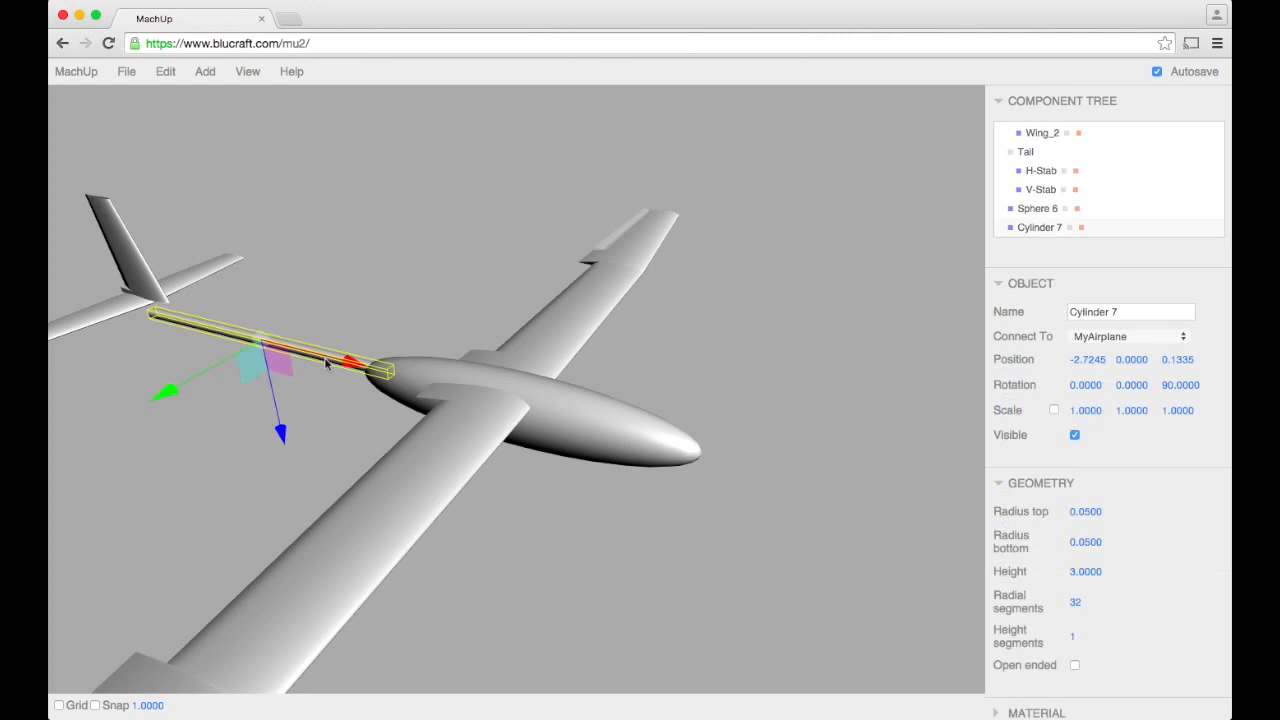
{"action": "left_click", "coordinate": [1089, 543]}
{"action": "type", "text": "0.1"}
{"action": "key", "text": "Return"}
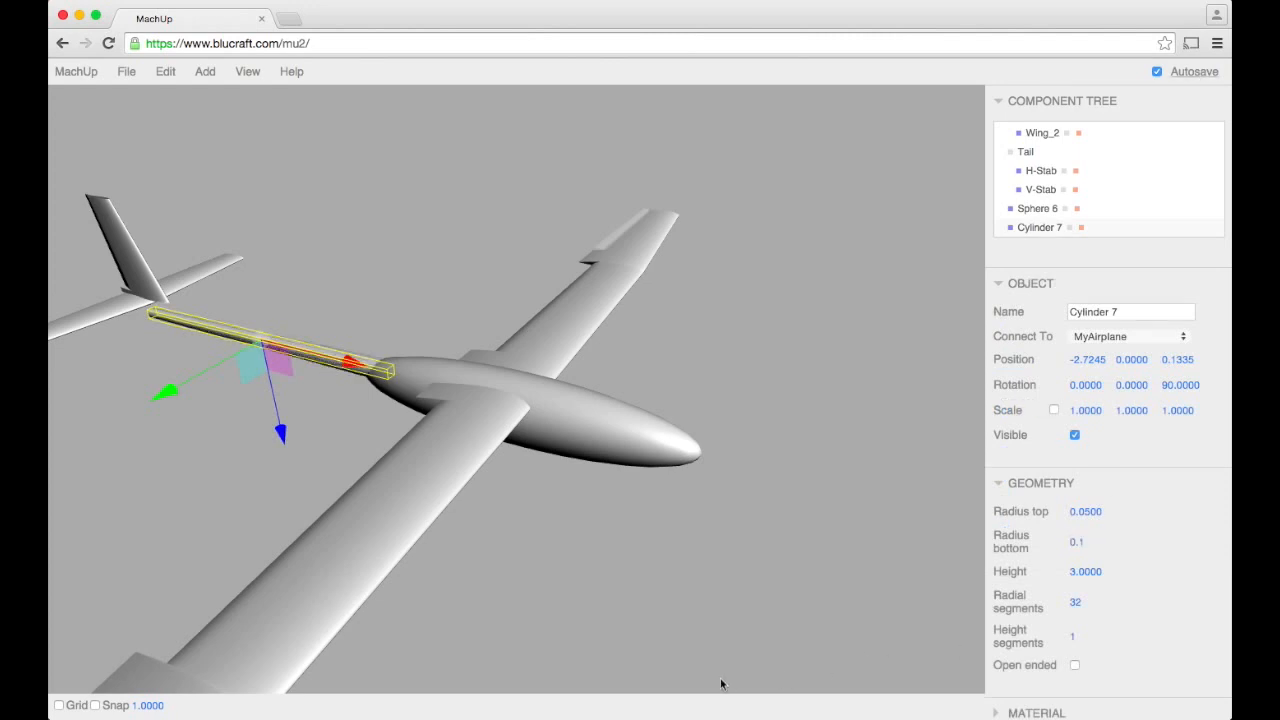
{"action": "left_click", "coordinate": [630, 594]}
{"action": "mouse_move", "coordinate": [310, 495]}
{"action": "left_mouse_down"}
{"action": "mouse_move", "coordinate": [357, 486]}
{"action": "mouse_move", "coordinate": [310, 496]}
{"action": "left_mouse_up"}
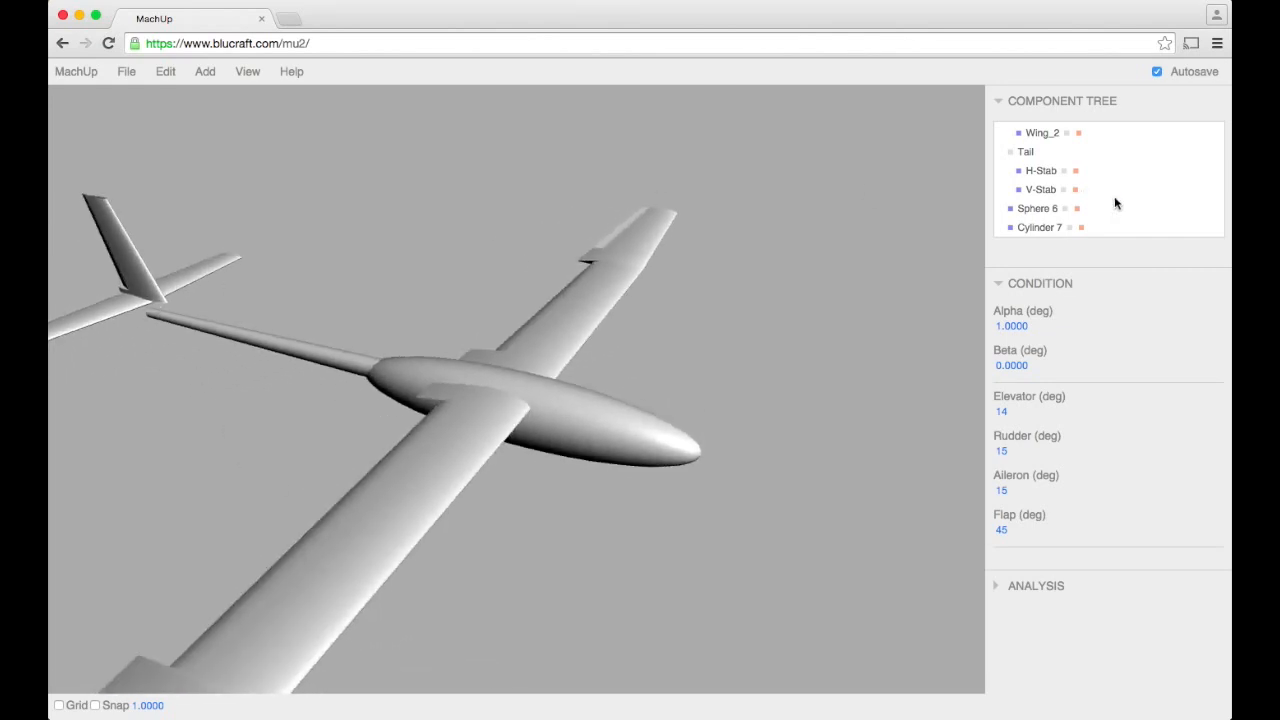
{"action": "left_click", "coordinate": [1045, 156]}
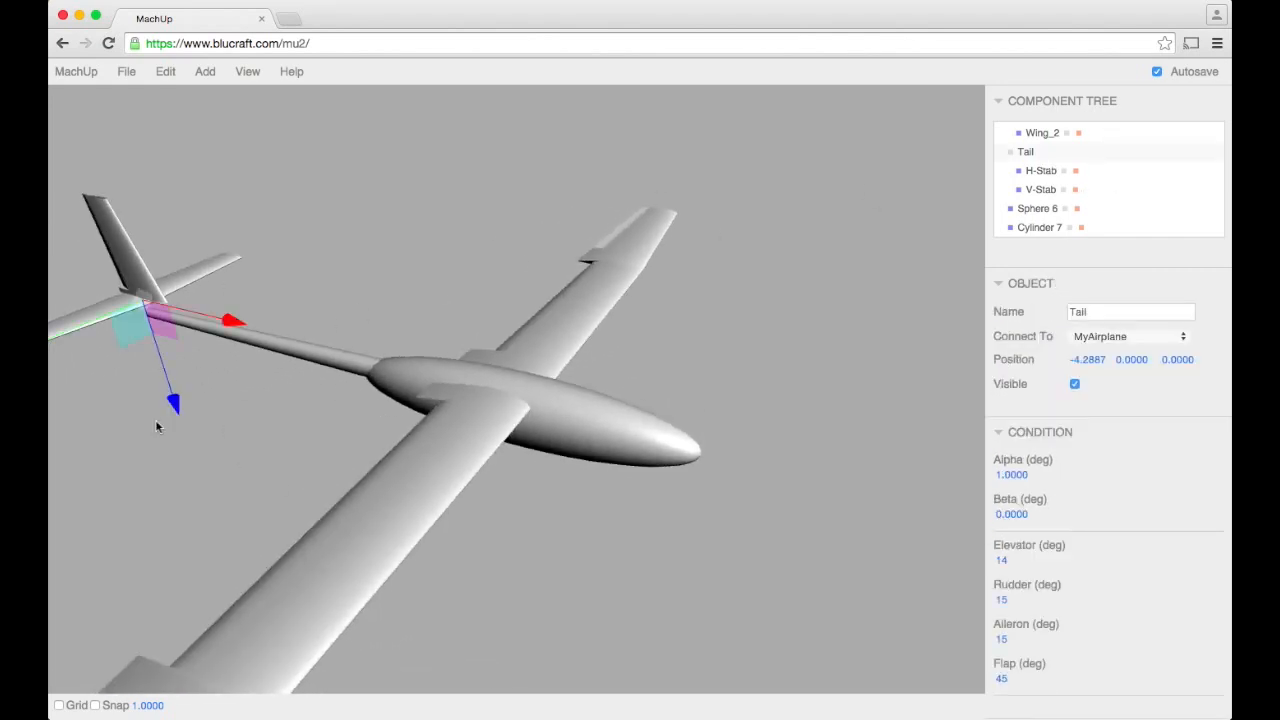
{"action": "left_click_drag", "start_coordinate": [175, 412], "coordinate": [174, 423]}
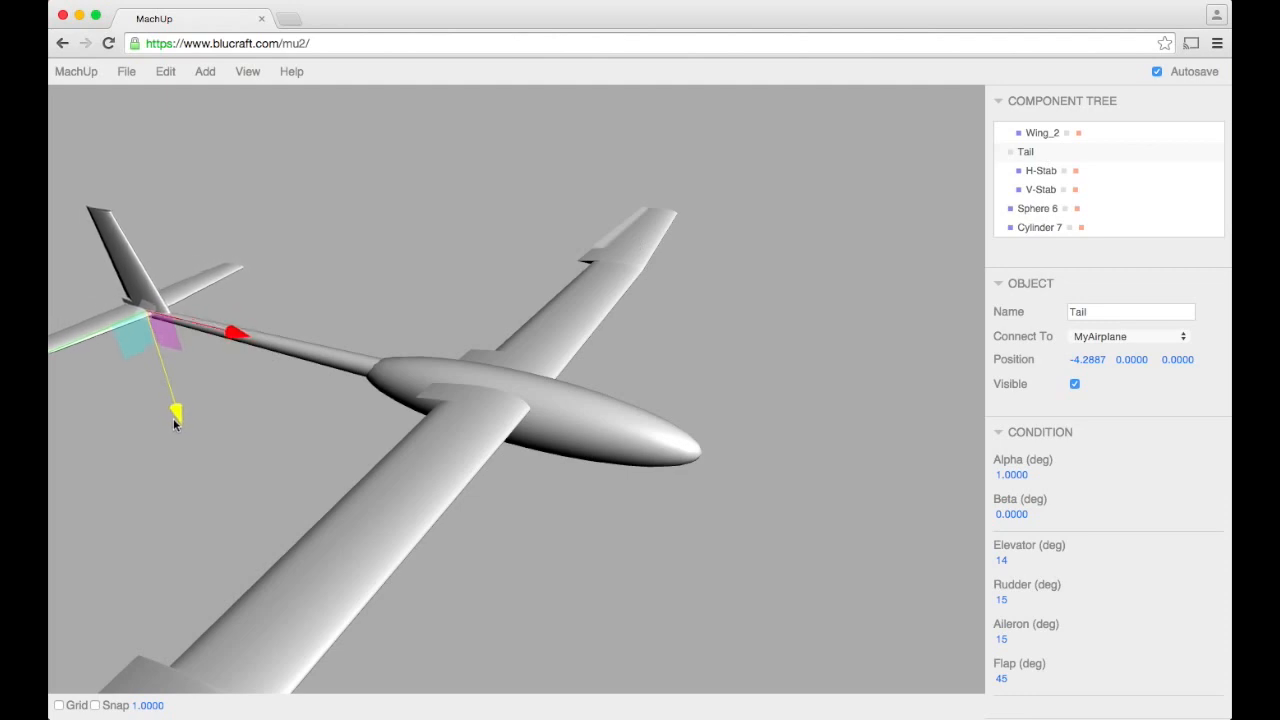
{"action": "left_click", "coordinate": [265, 424]}
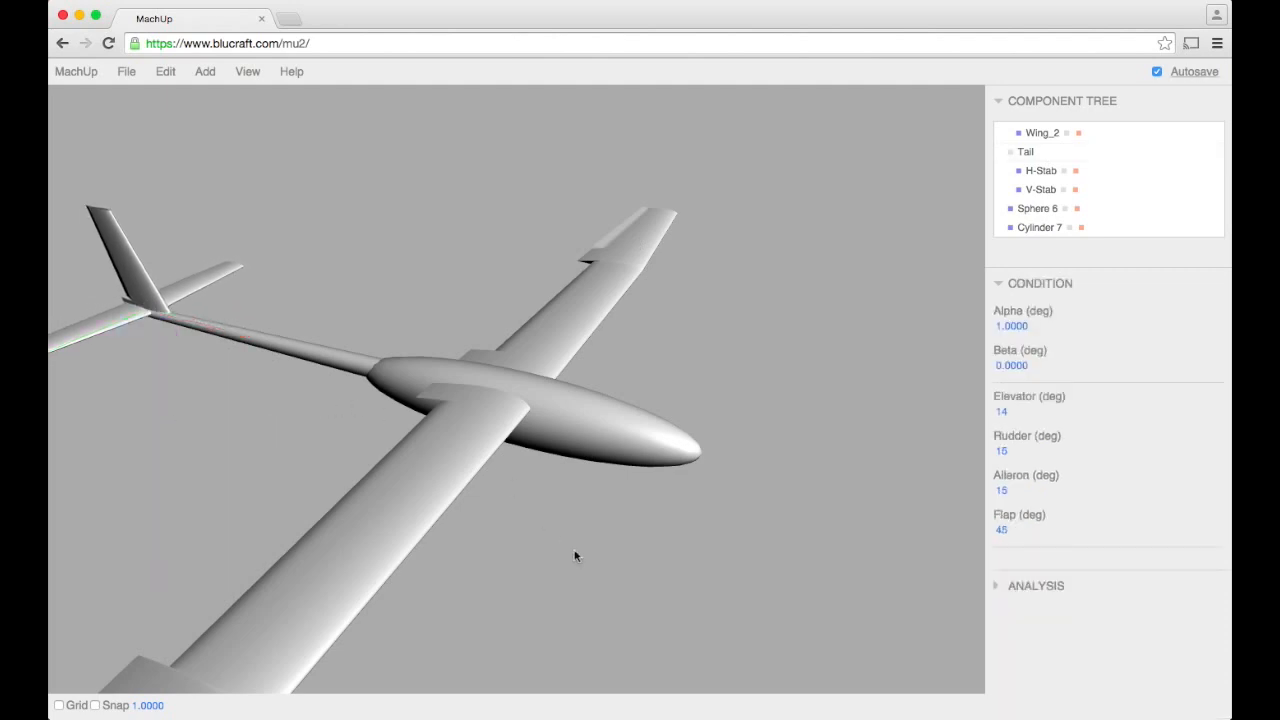
{"action": "mouse_move", "coordinate": [575, 556]}
{"action": "left_mouse_down"}
{"action": "mouse_move", "coordinate": [429, 571]}
{"action": "mouse_move", "coordinate": [666, 543]}
{"action": "mouse_move", "coordinate": [652, 542]}
{"action": "left_mouse_up"}
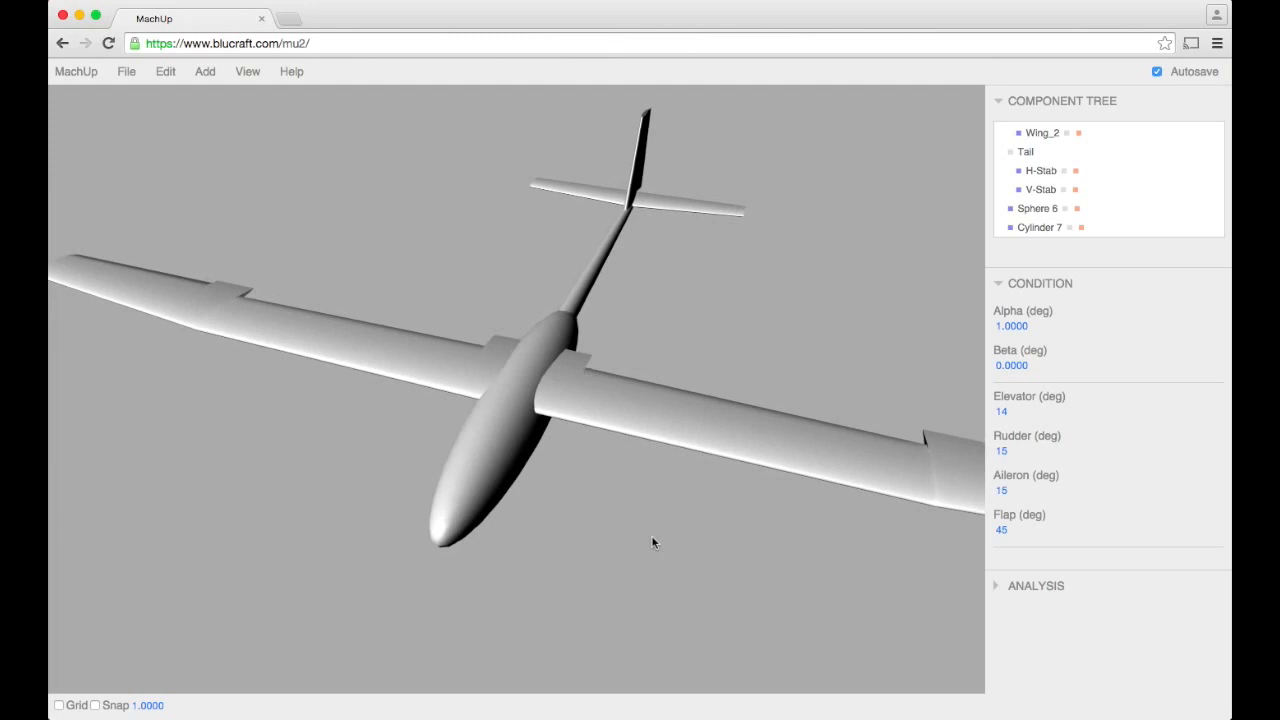
{"action": "scroll", "coordinate": [652, 542], "scroll_direction": "down", "scroll_amount": 2}
{"action": "scroll", "coordinate": [652, 542], "scroll_direction": "down", "scroll_amount": 3}
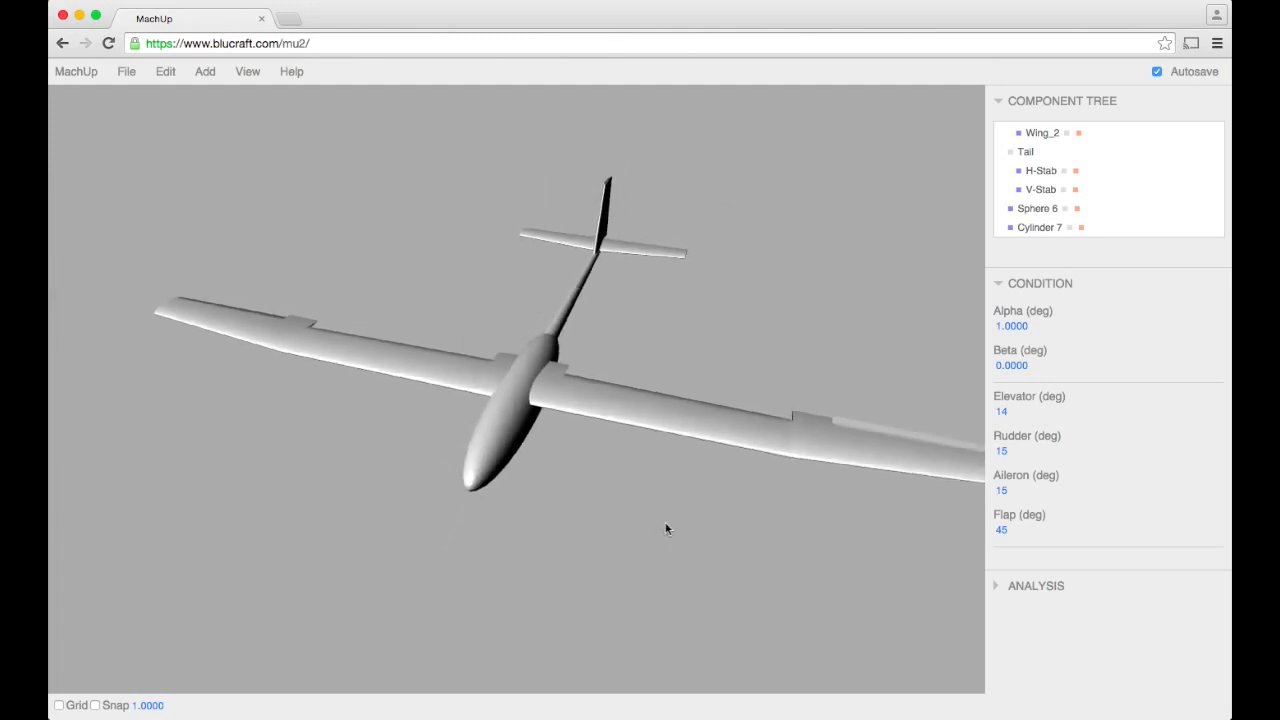
{"action": "mouse_move", "coordinate": [667, 529]}
{"action": "left_mouse_down"}
{"action": "mouse_move", "coordinate": [800, 443]}
{"action": "mouse_move", "coordinate": [837, 443]}
{"action": "mouse_move", "coordinate": [740, 471]}
{"action": "mouse_move", "coordinate": [740, 501]}
{"action": "mouse_move", "coordinate": [805, 484]}
{"action": "left_mouse_up"}
Step: Expand the Analysis and Condition sections to show the run type and control deflections
{"action": "left_click", "coordinate": [1026, 289]}
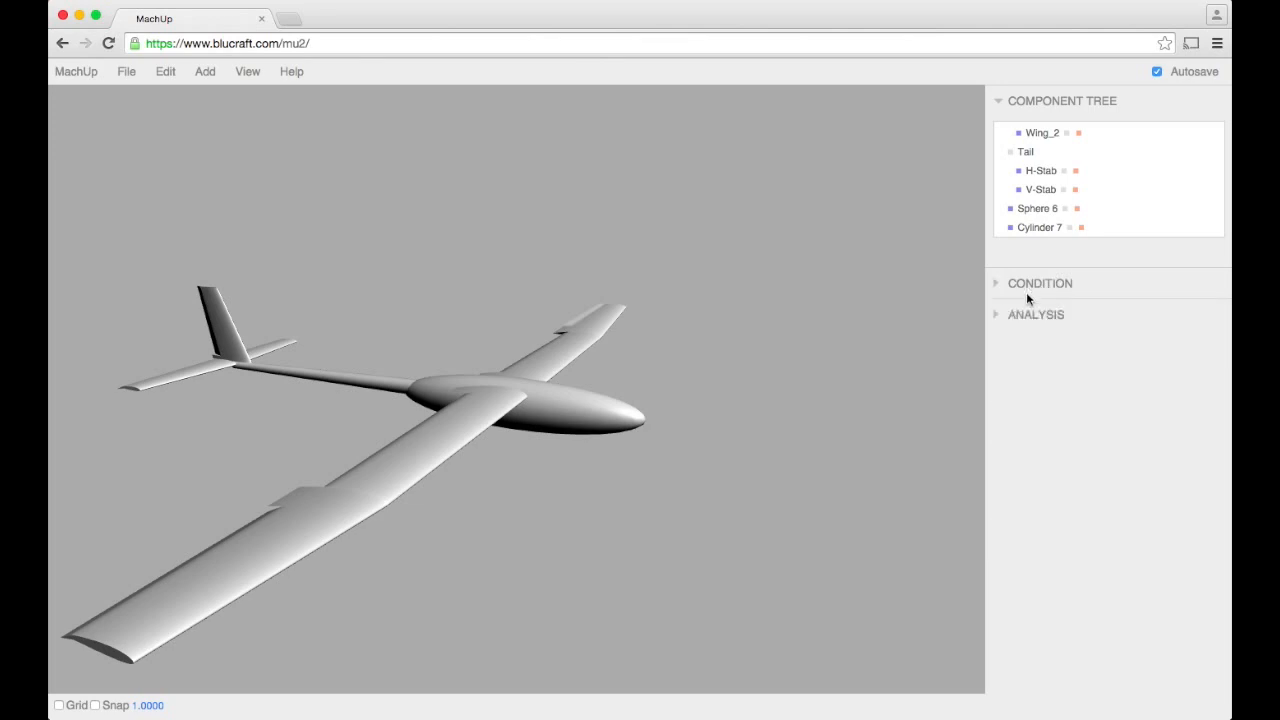
{"action": "left_click", "coordinate": [1040, 316]}
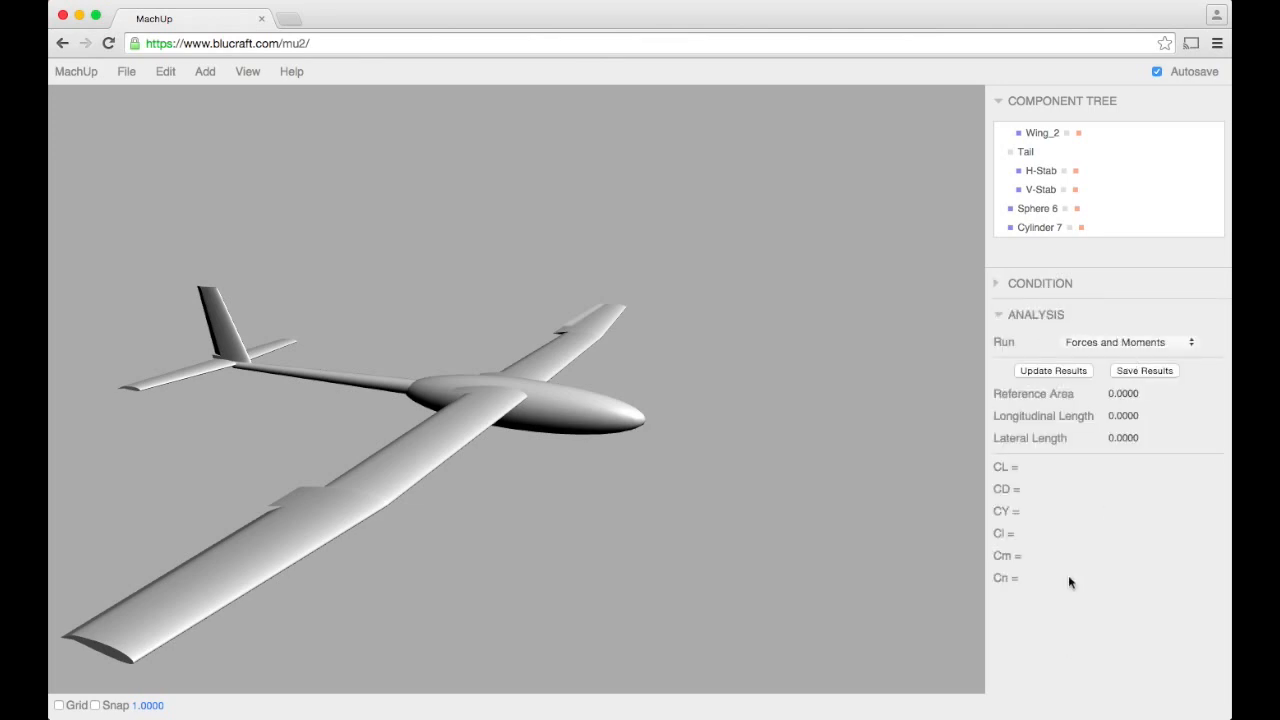
{"action": "mouse_move", "coordinate": [593, 511]}
{"action": "left_mouse_down"}
{"action": "mouse_move", "coordinate": [451, 557]}
{"action": "mouse_move", "coordinate": [524, 589]}
{"action": "mouse_move", "coordinate": [655, 586]}
{"action": "mouse_move", "coordinate": [777, 543]}
{"action": "mouse_move", "coordinate": [797, 461]}
{"action": "mouse_move", "coordinate": [640, 435]}
{"action": "mouse_move", "coordinate": [578, 471]}
{"action": "mouse_move", "coordinate": [565, 497]}
{"action": "left_mouse_up"}
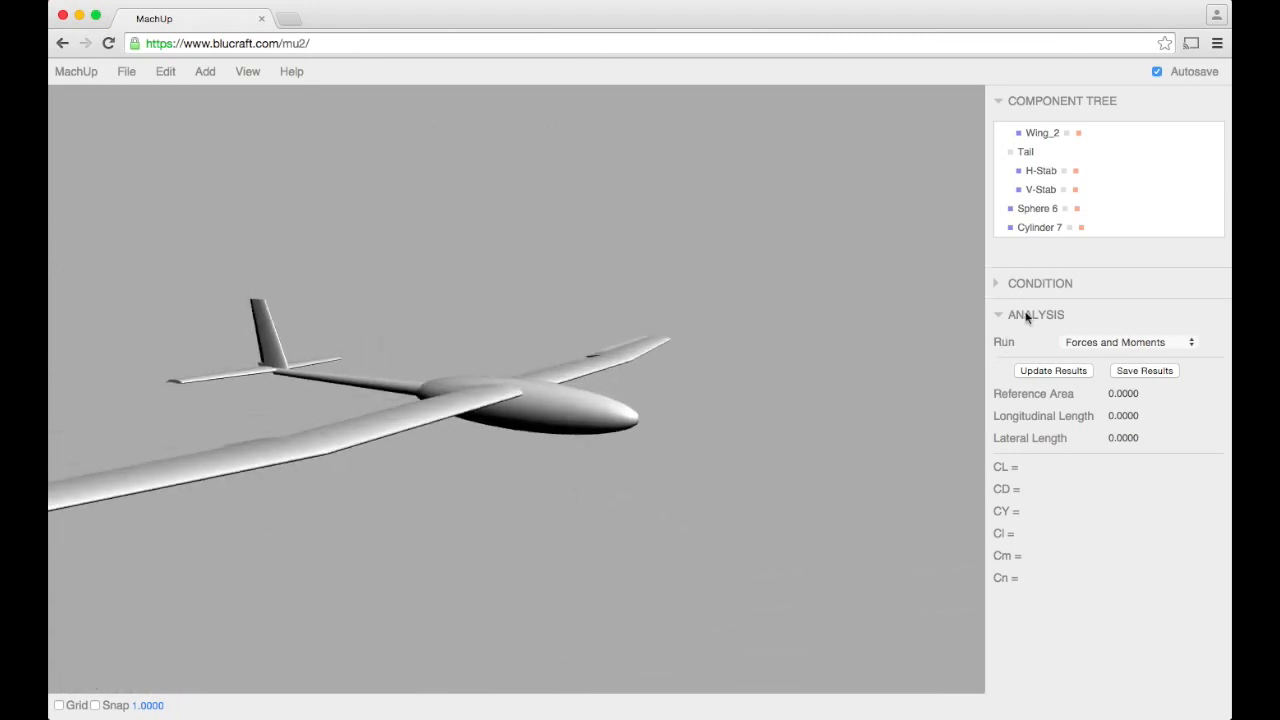
{"action": "left_click", "coordinate": [1047, 283]}
{"action": "scroll", "coordinate": [1105, 603], "scroll_direction": "down", "scroll_amount": 1}
{"action": "scroll", "coordinate": [1105, 603], "scroll_direction": "down", "scroll_amount": 3}
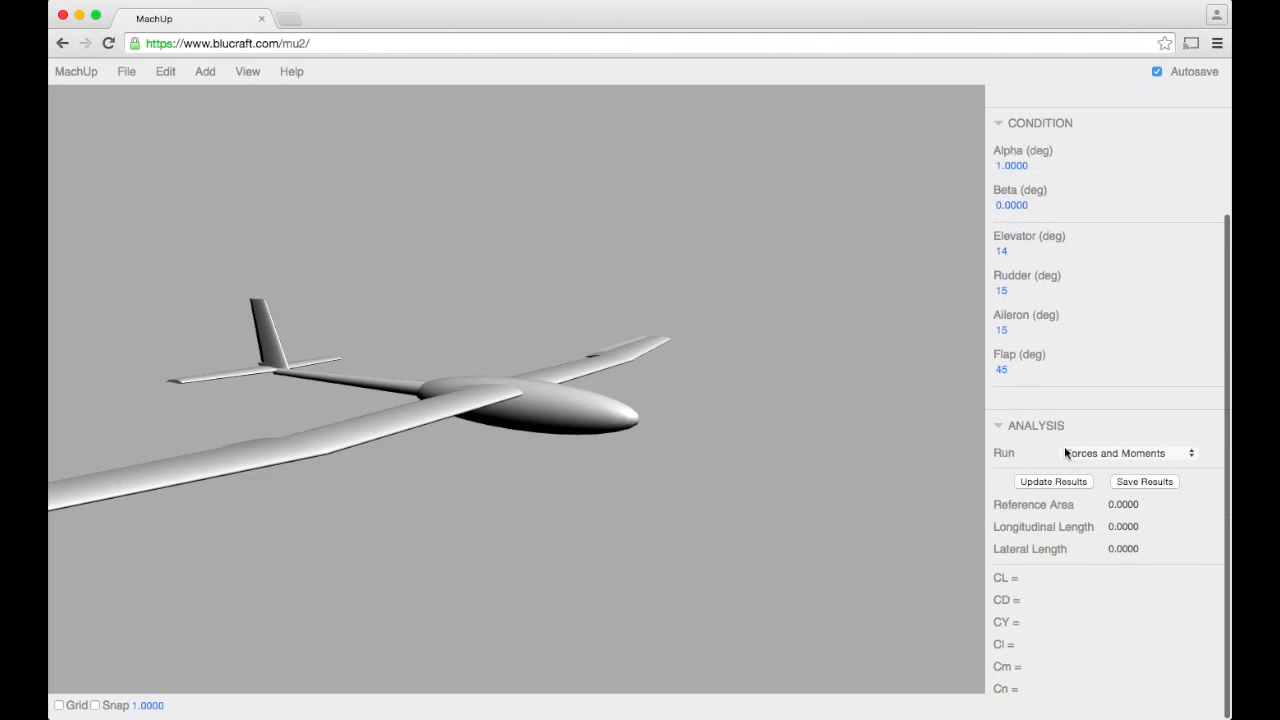
{"action": "scroll", "coordinate": [1066, 451], "scroll_direction": "up", "scroll_amount": 3}
{"action": "left_click", "coordinate": [1017, 517]}
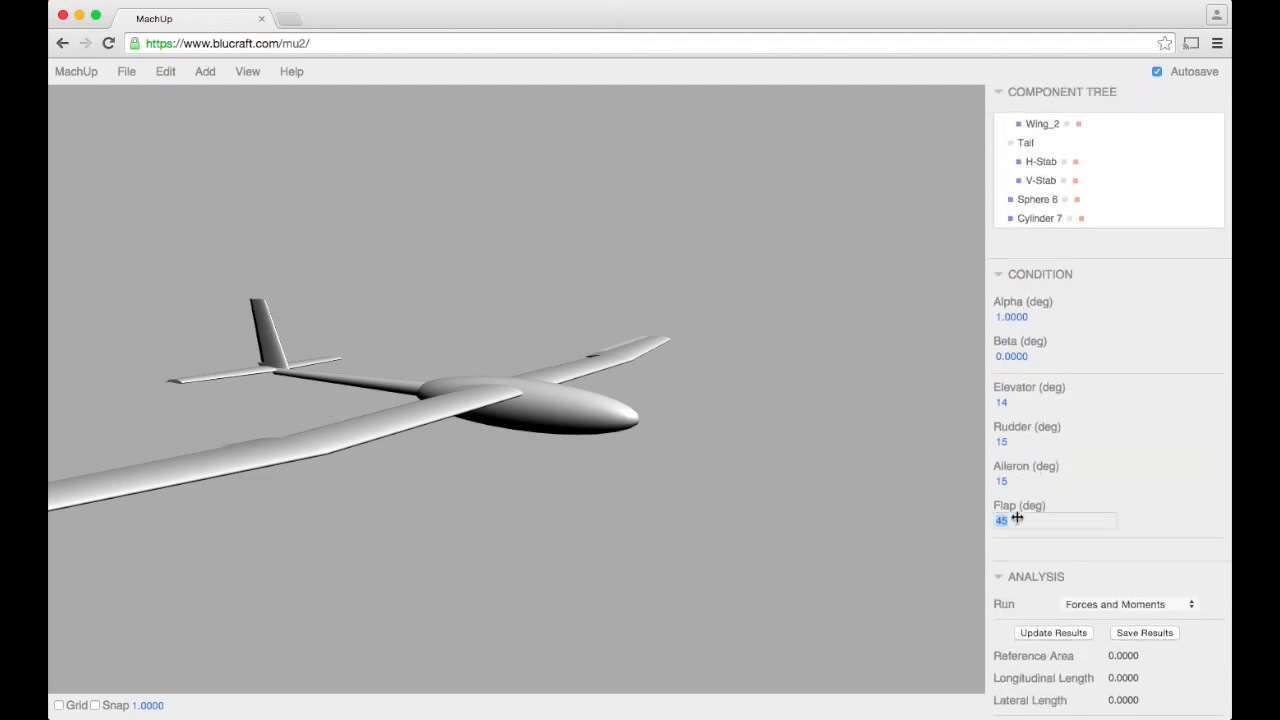
{"action": "type", "text": "0"}
Step: Zero the flap, aileron and rudder deflections in the flight condition
{"action": "left_click_drag", "start_coordinate": [678, 566], "coordinate": [806, 569]}
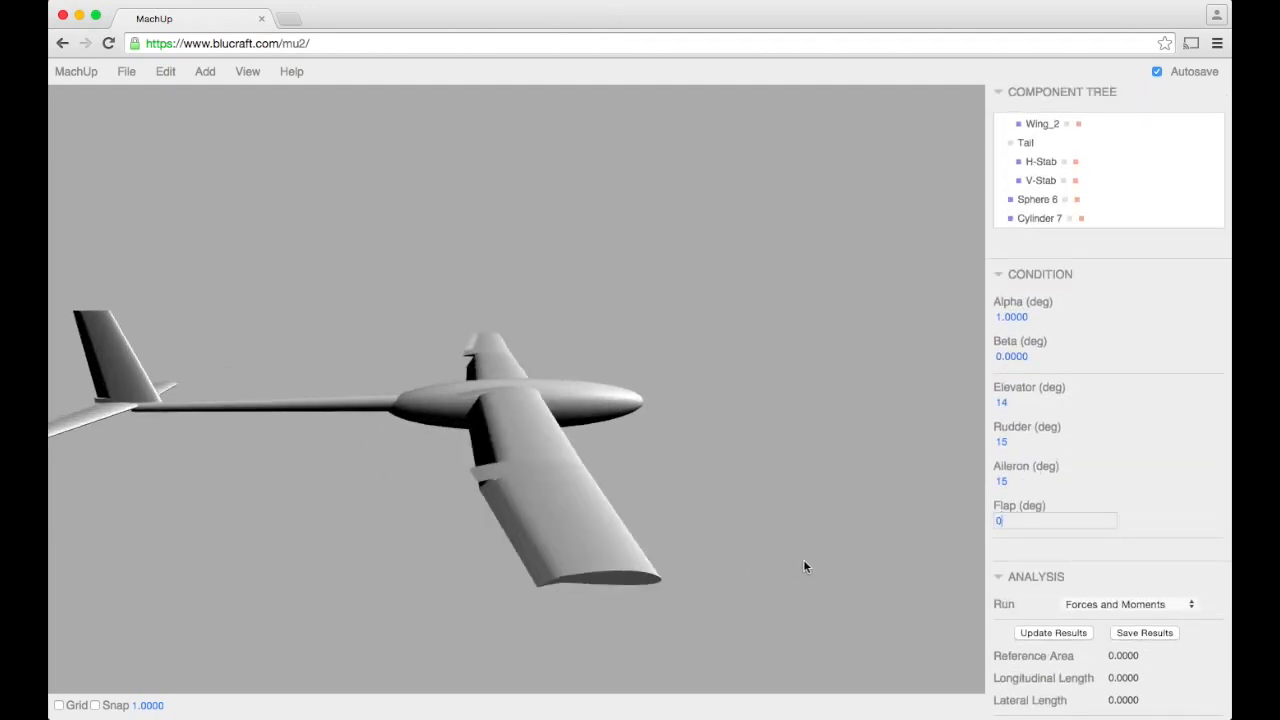
{"action": "key", "text": "Return"}
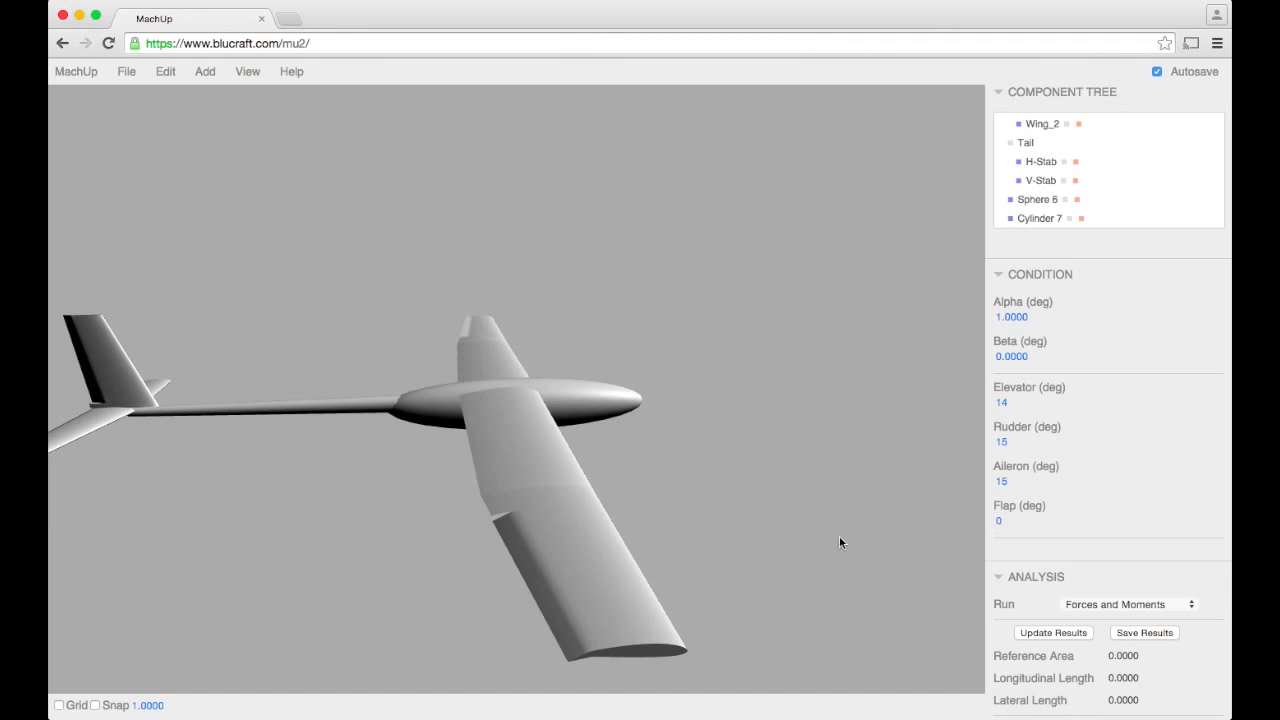
{"action": "left_click", "coordinate": [1016, 481]}
{"action": "type", "text": "0"}
{"action": "key", "text": "Return"}
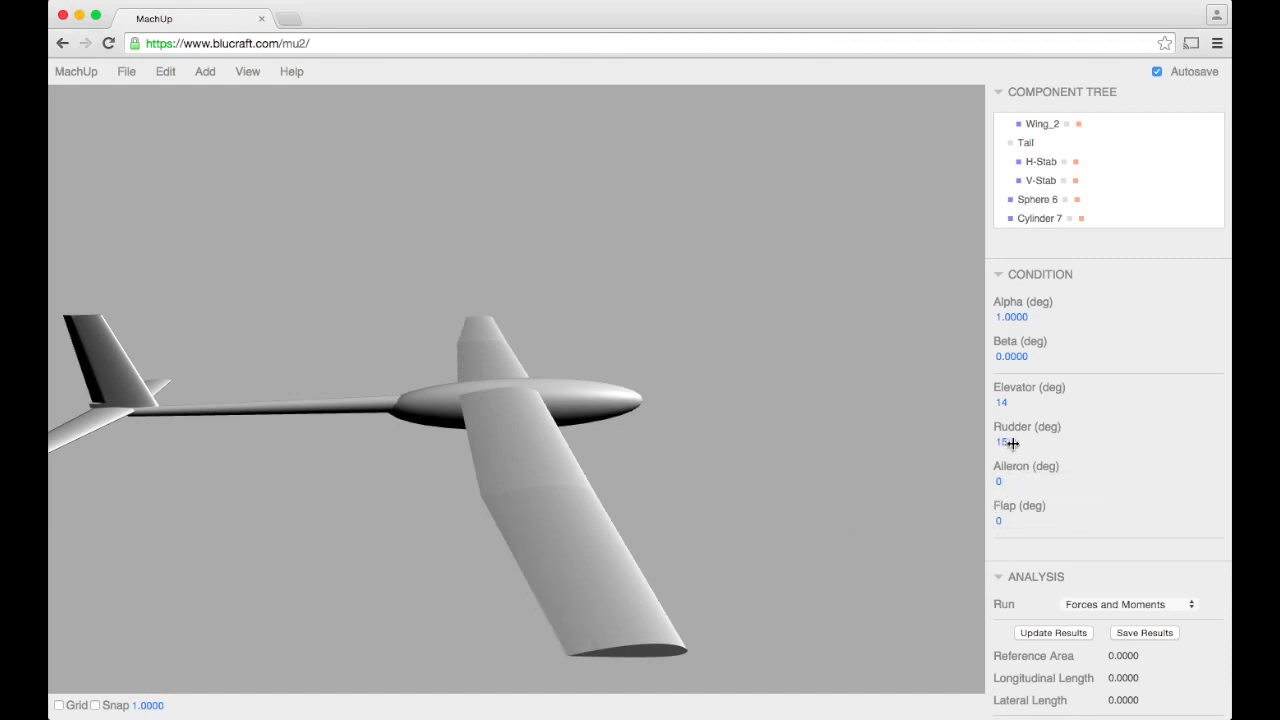
{"action": "left_click", "coordinate": [1012, 443]}
{"action": "type", "text": "0"}
{"action": "key", "text": "Return"}
Step: Set the elevator deflection to -10 degrees and view the glider from above
{"action": "left_click", "coordinate": [1041, 401]}
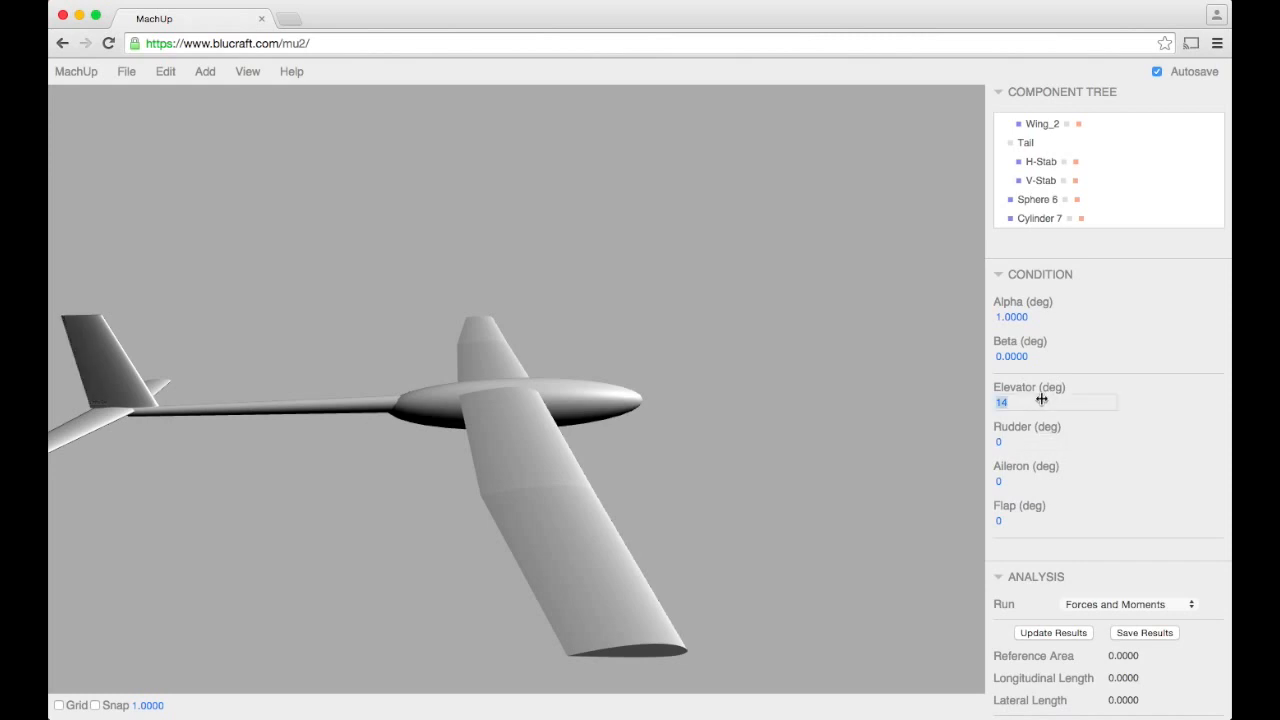
{"action": "type", "text": "10"}
{"action": "key", "text": "Return"}
{"action": "left_click_drag", "start_coordinate": [486, 508], "coordinate": [347, 522]}
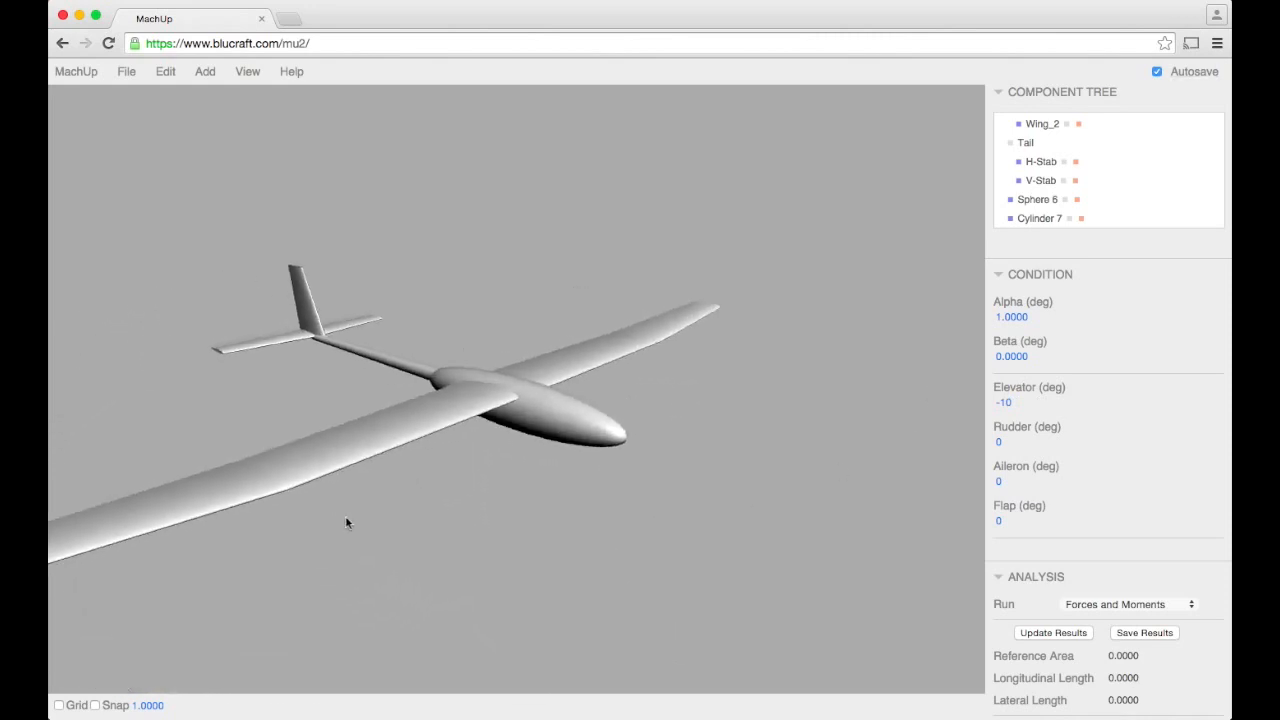
{"action": "left_click_drag", "start_coordinate": [497, 519], "coordinate": [580, 396]}
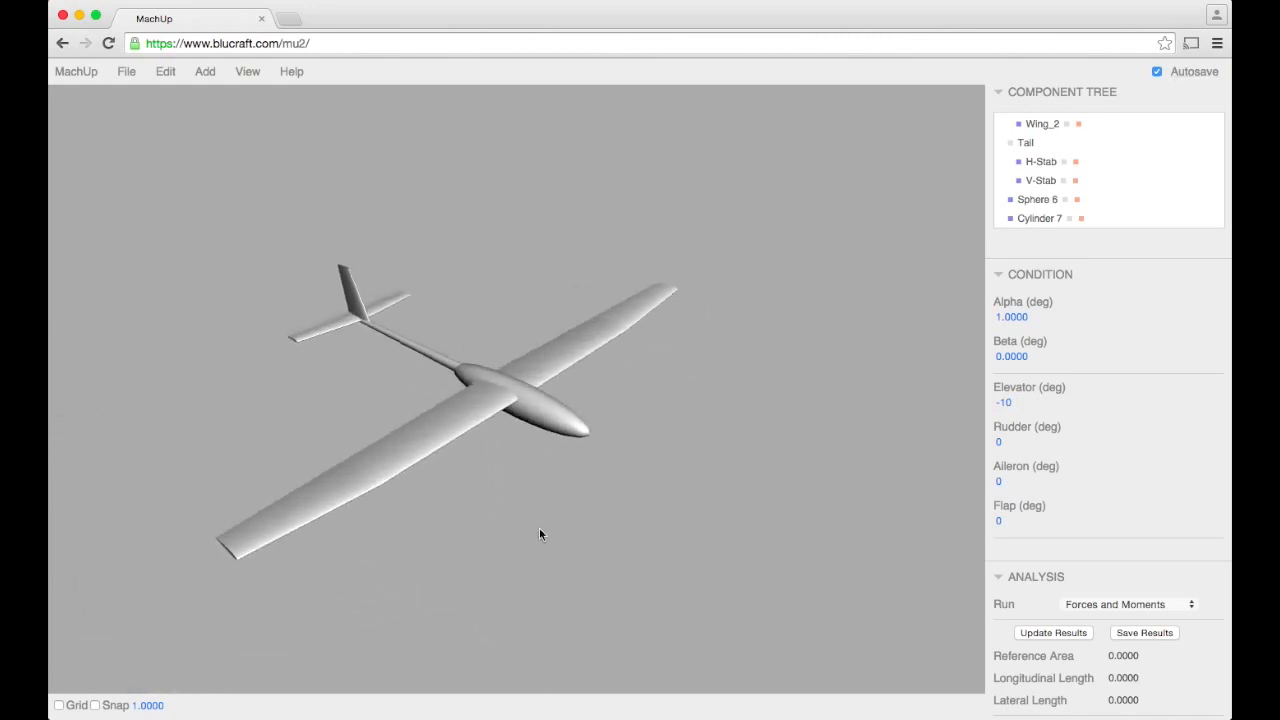
{"action": "scroll", "coordinate": [580, 396], "scroll_direction": "up", "scroll_amount": 3}
Step: Select the fuselage Sphere 6 and bring up its Material colour chooser
{"action": "left_click", "coordinate": [547, 416]}
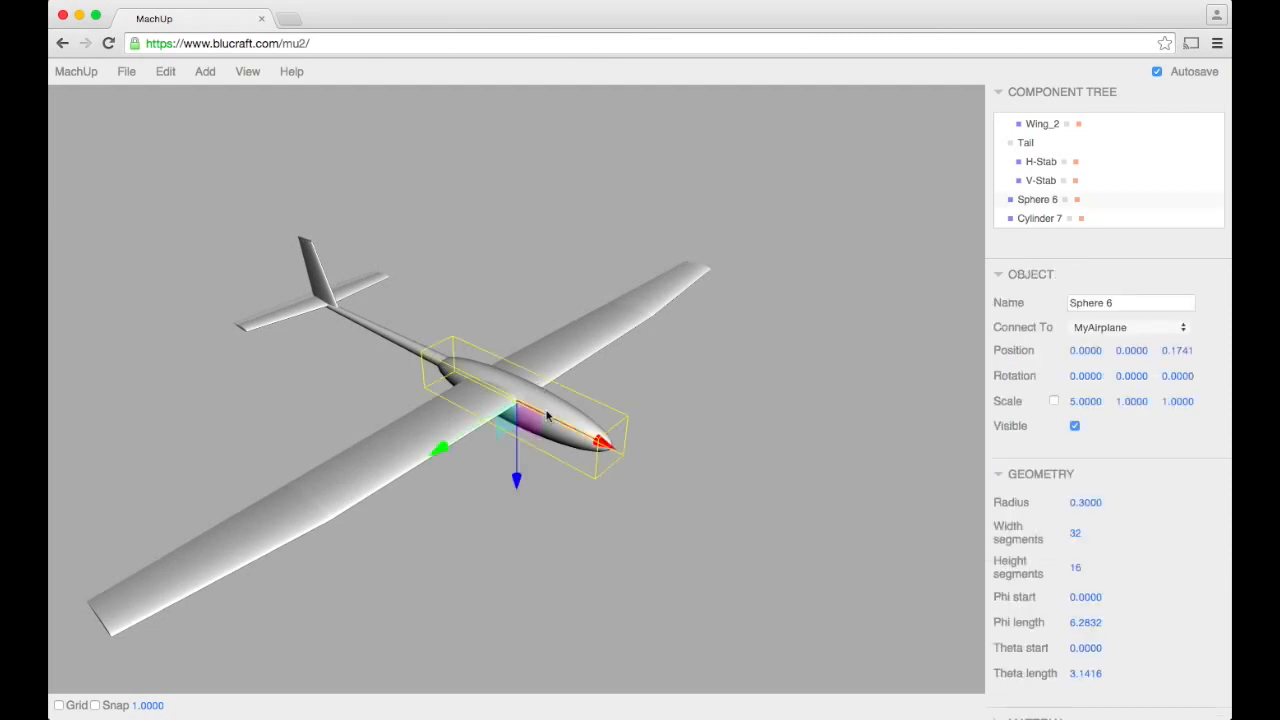
{"action": "left_click", "coordinate": [1038, 473]}
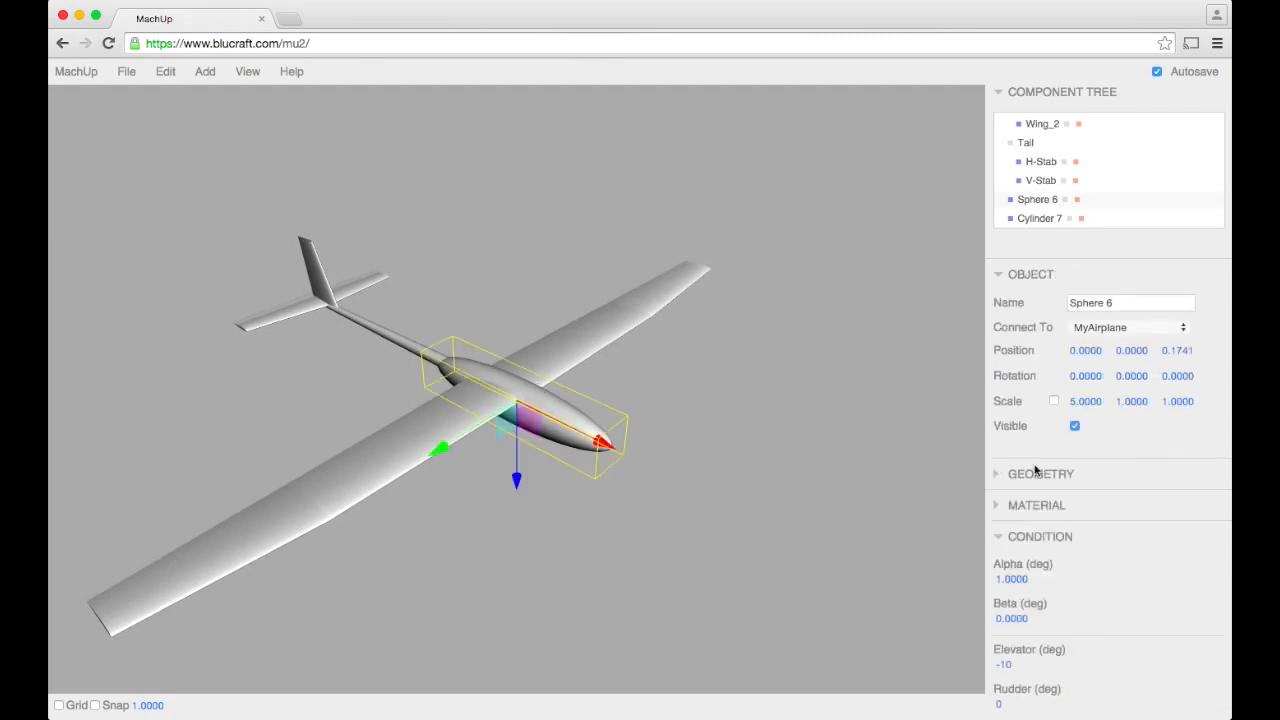
{"action": "left_click", "coordinate": [1031, 273]}
{"action": "left_click", "coordinate": [1047, 340]}
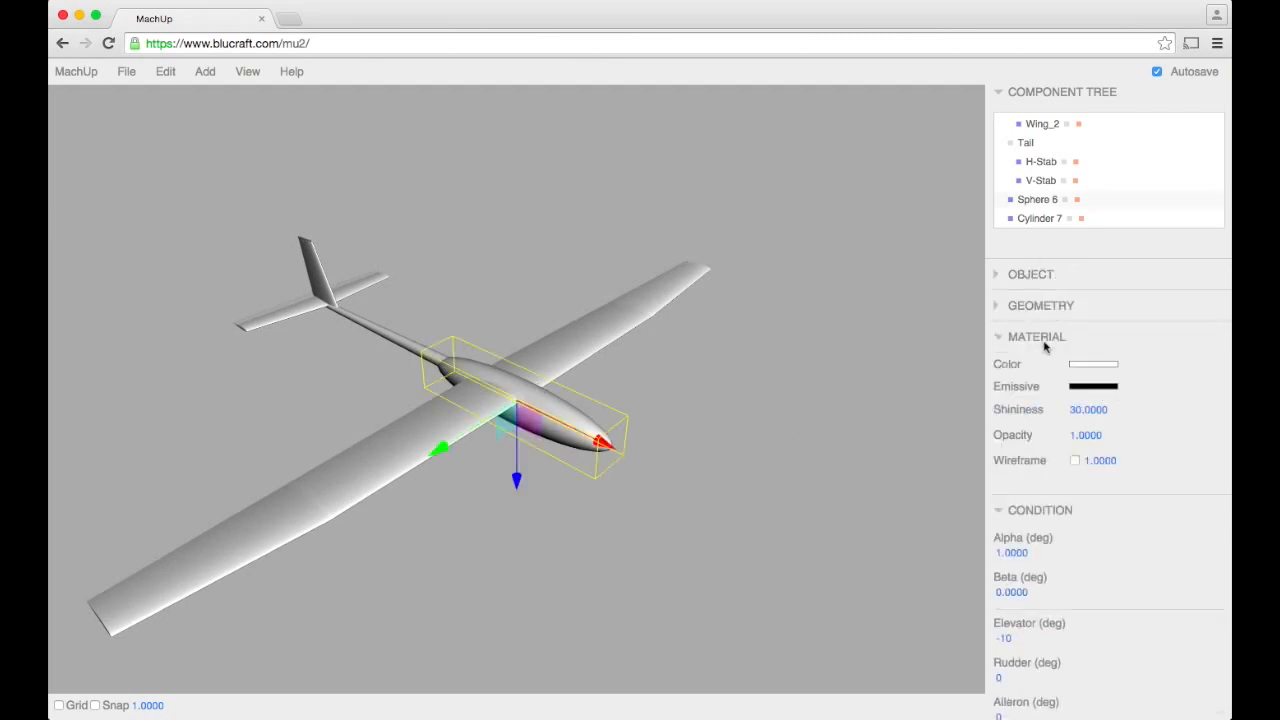
{"action": "left_click", "coordinate": [1090, 365]}
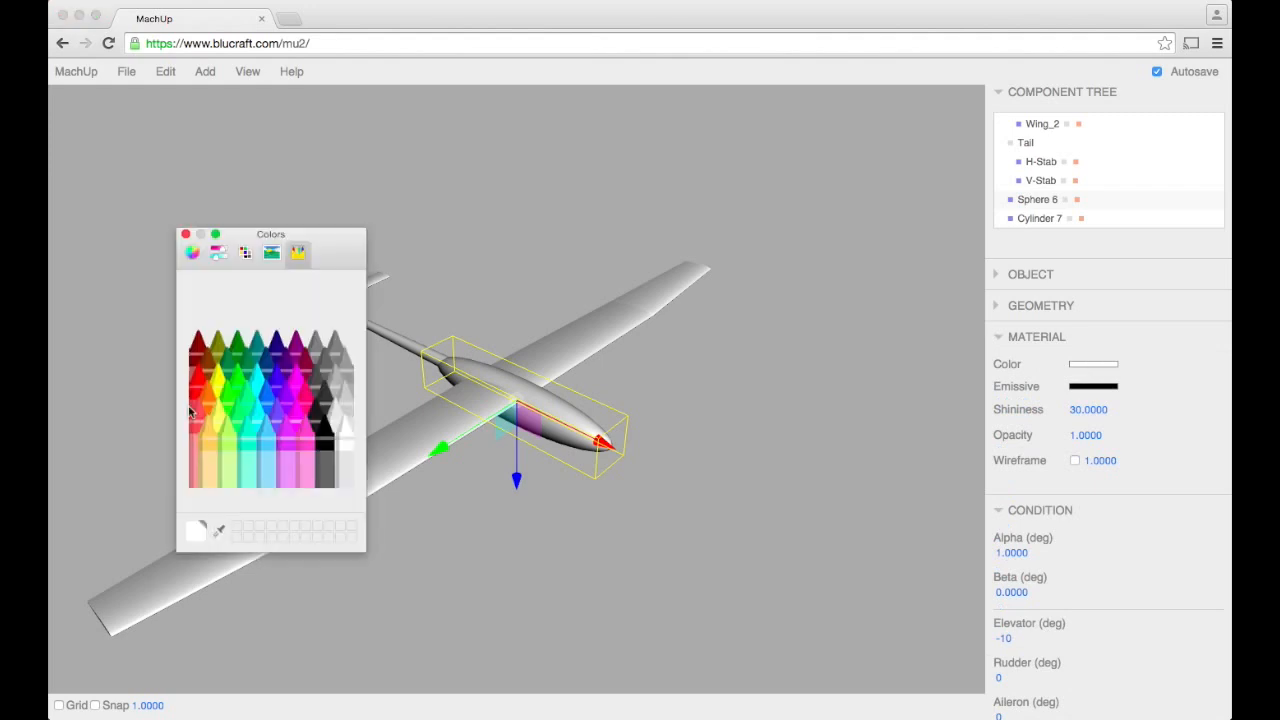
Step: Colour the fuselage Tangerine orange after trying lime and Fern green
{"action": "left_click", "coordinate": [233, 397]}
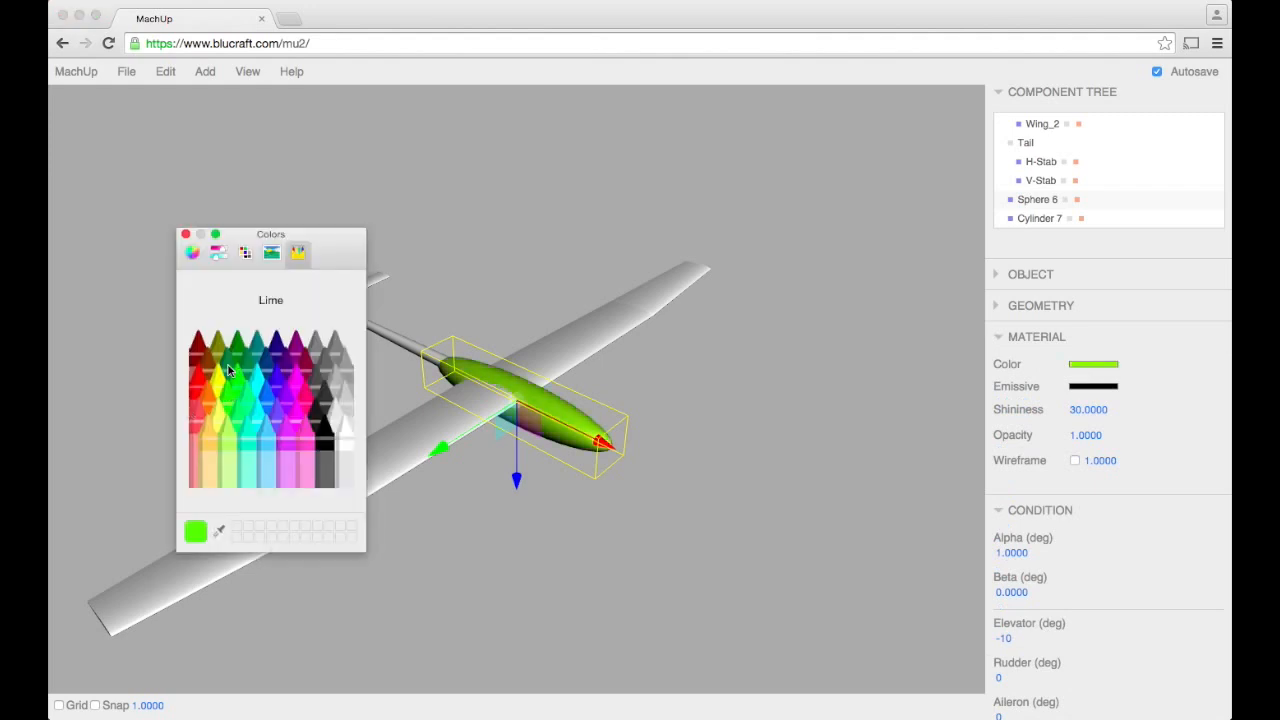
{"action": "left_click", "coordinate": [228, 371]}
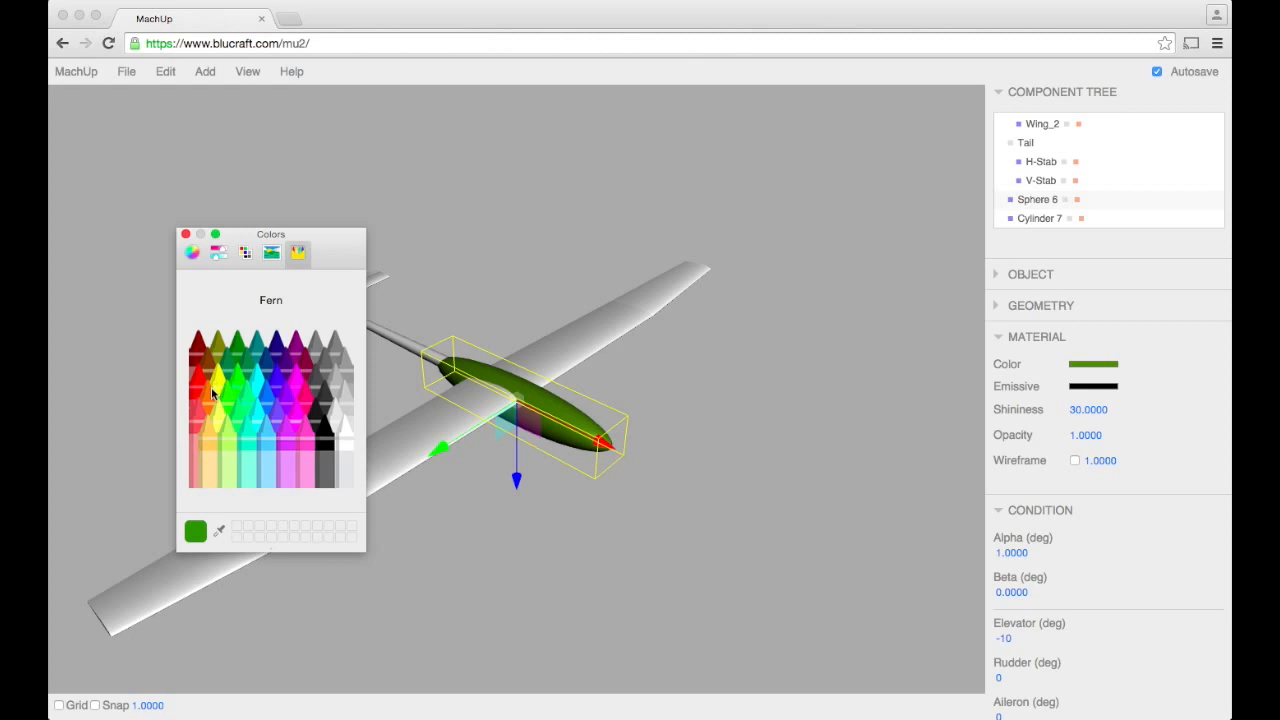
{"action": "left_click", "coordinate": [211, 397]}
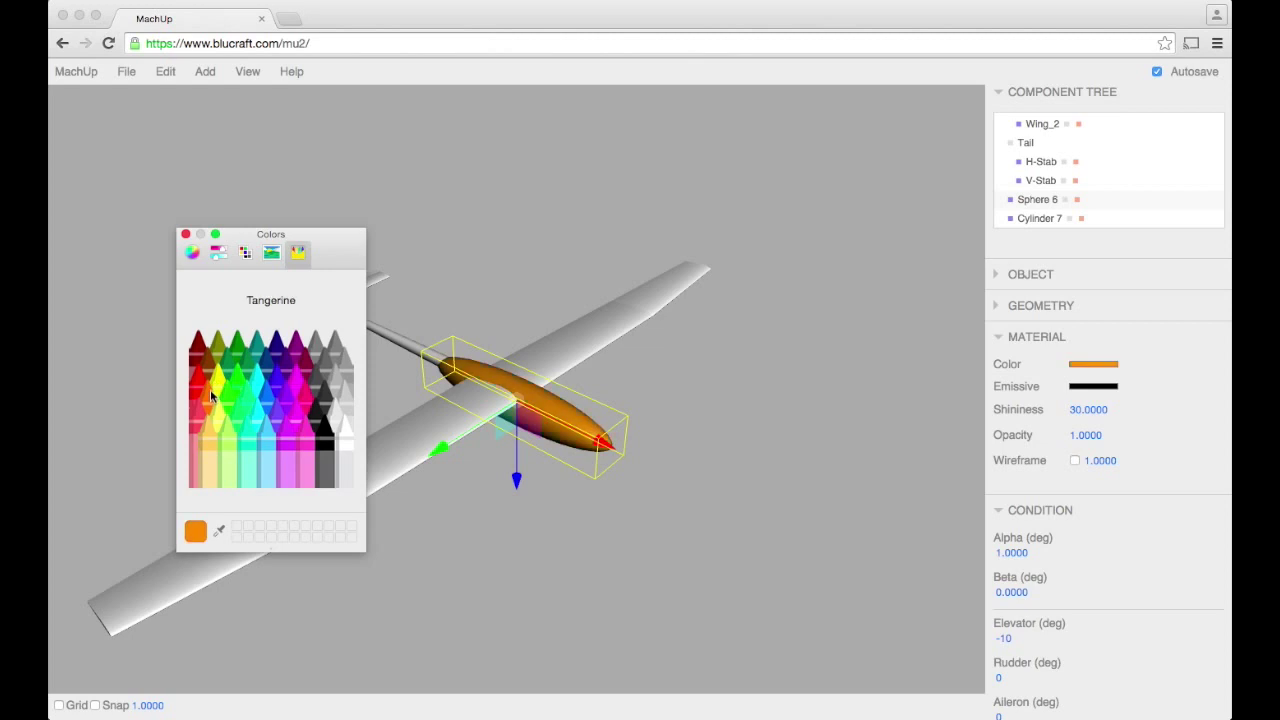
{"action": "left_click", "coordinate": [185, 234]}
{"action": "left_click", "coordinate": [413, 354]}
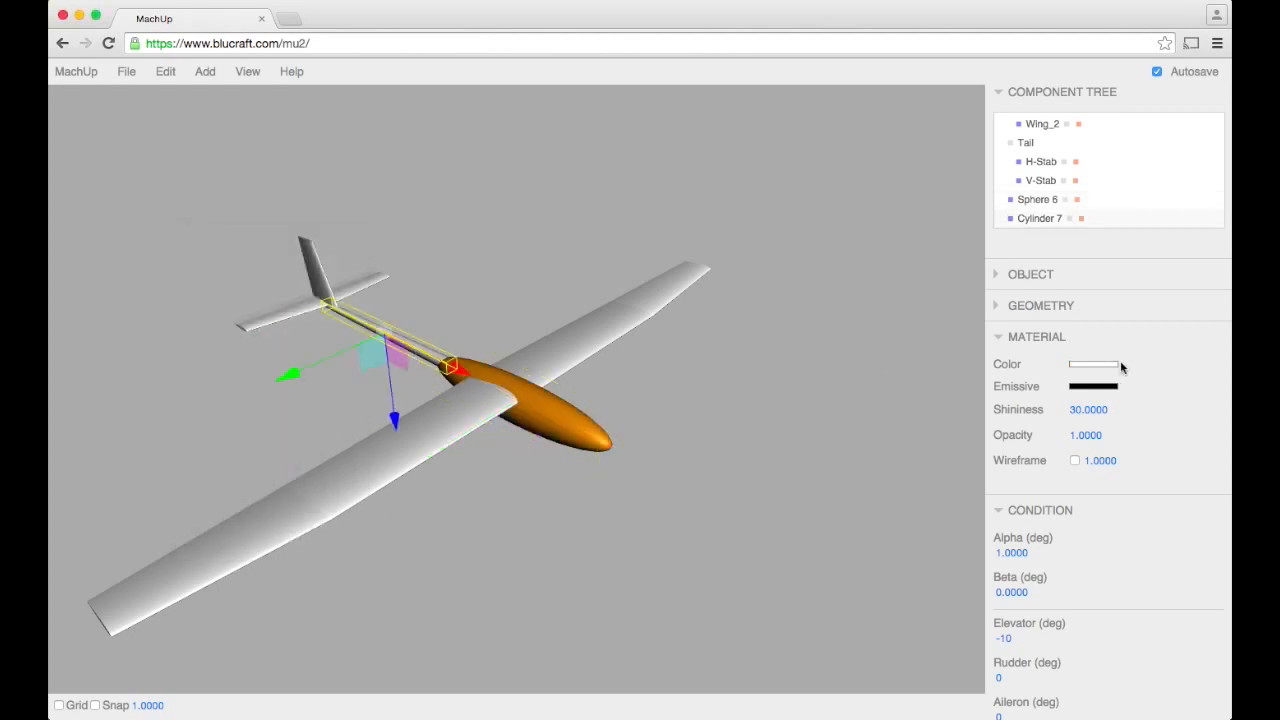
Step: Colour the tail boom Cylinder 7 Tangerine orange to match the fuselage
{"action": "left_click", "coordinate": [1090, 365]}
{"action": "left_click", "coordinate": [205, 395]}
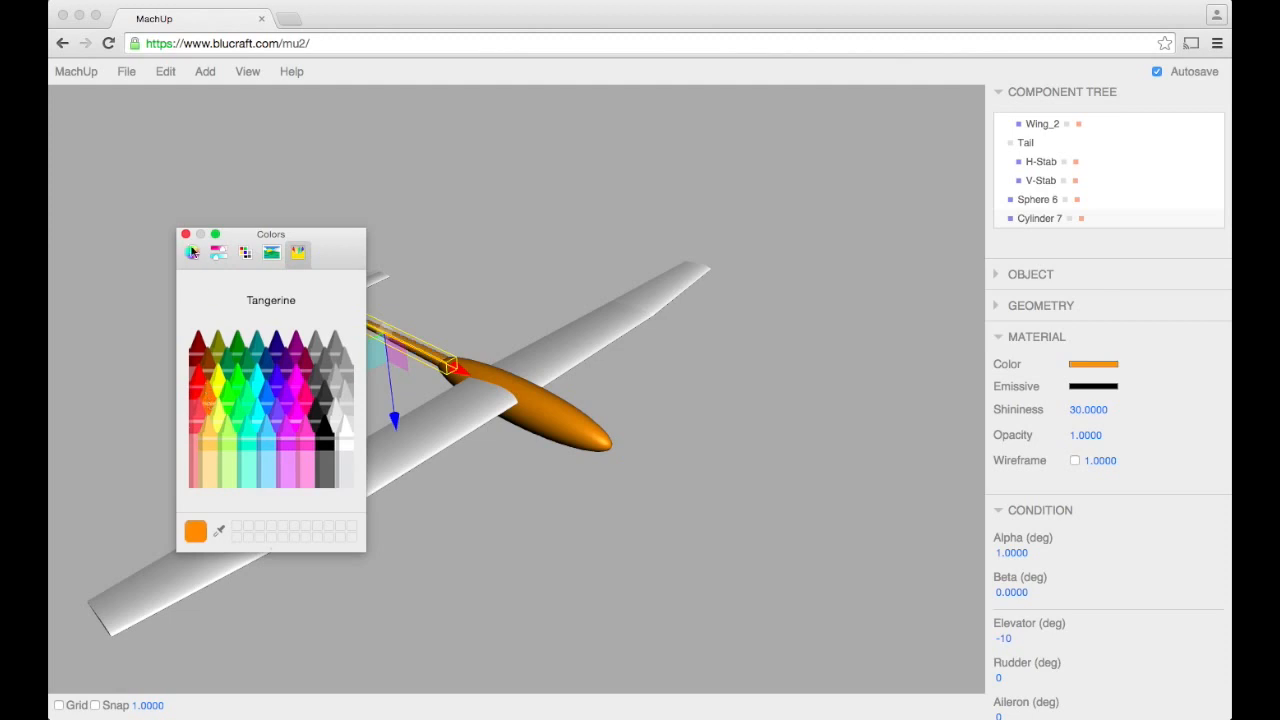
{"action": "left_click_drag", "start_coordinate": [320, 236], "coordinate": [239, 273]}
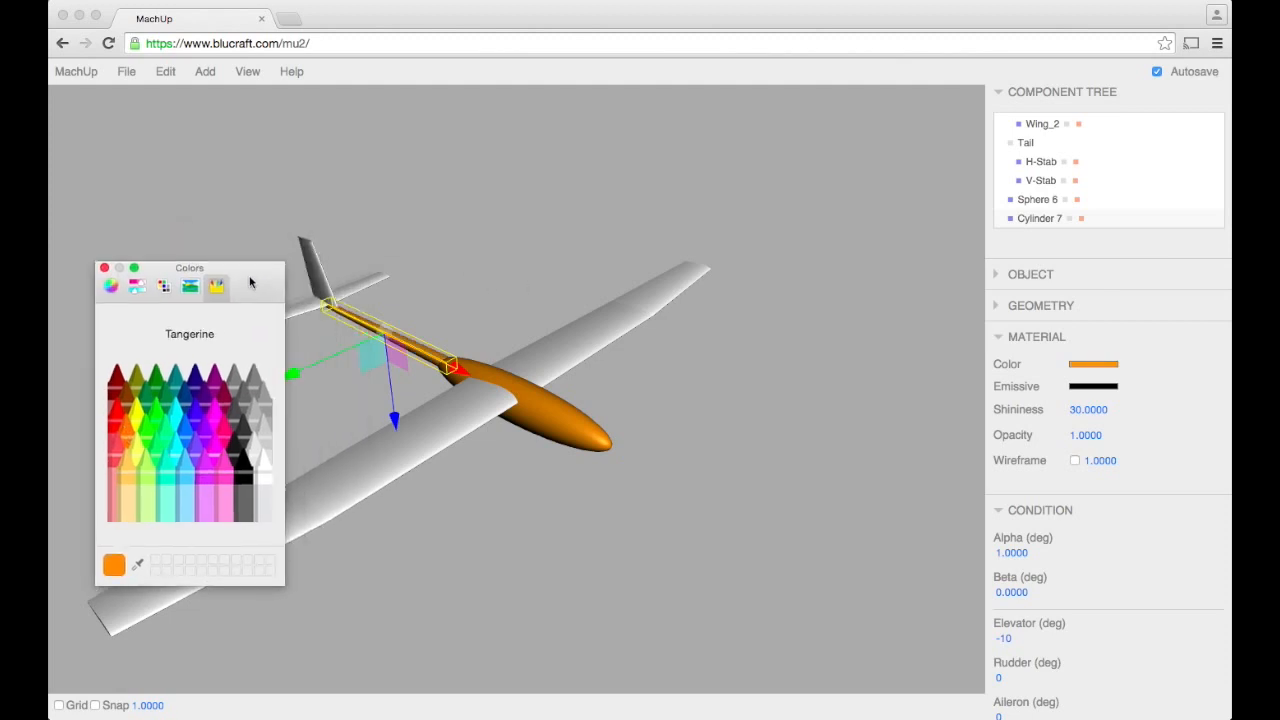
{"action": "left_click", "coordinate": [352, 286]}
{"action": "left_click", "coordinate": [353, 285]}
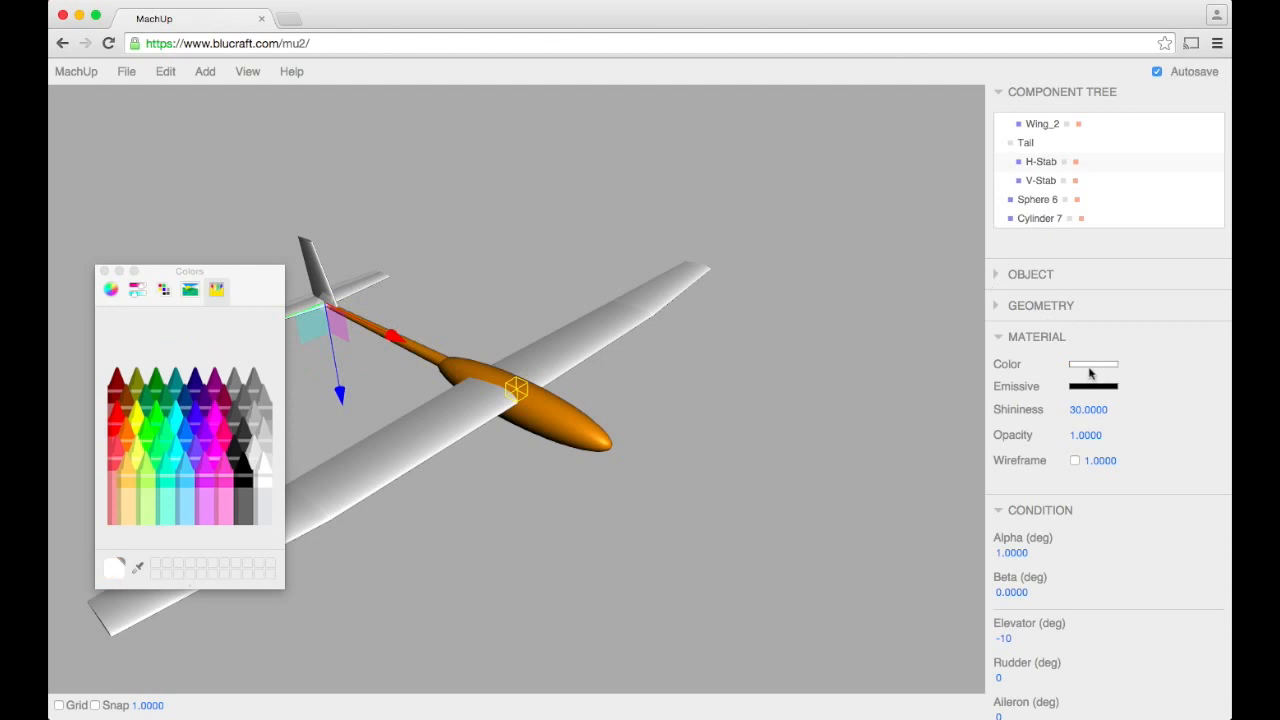
Step: Colour H-Stab Aqua and V-Stab Aqua after trying Blueberry
{"action": "left_click", "coordinate": [188, 437]}
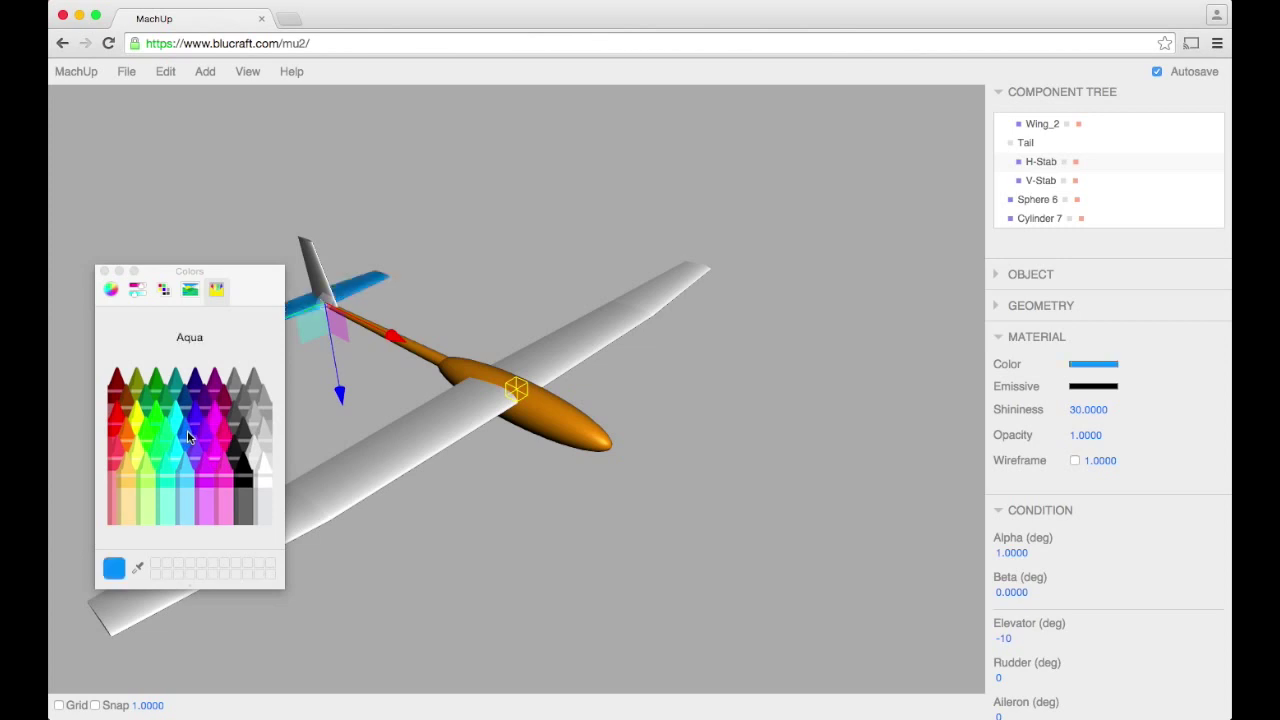
{"action": "left_click", "coordinate": [319, 280]}
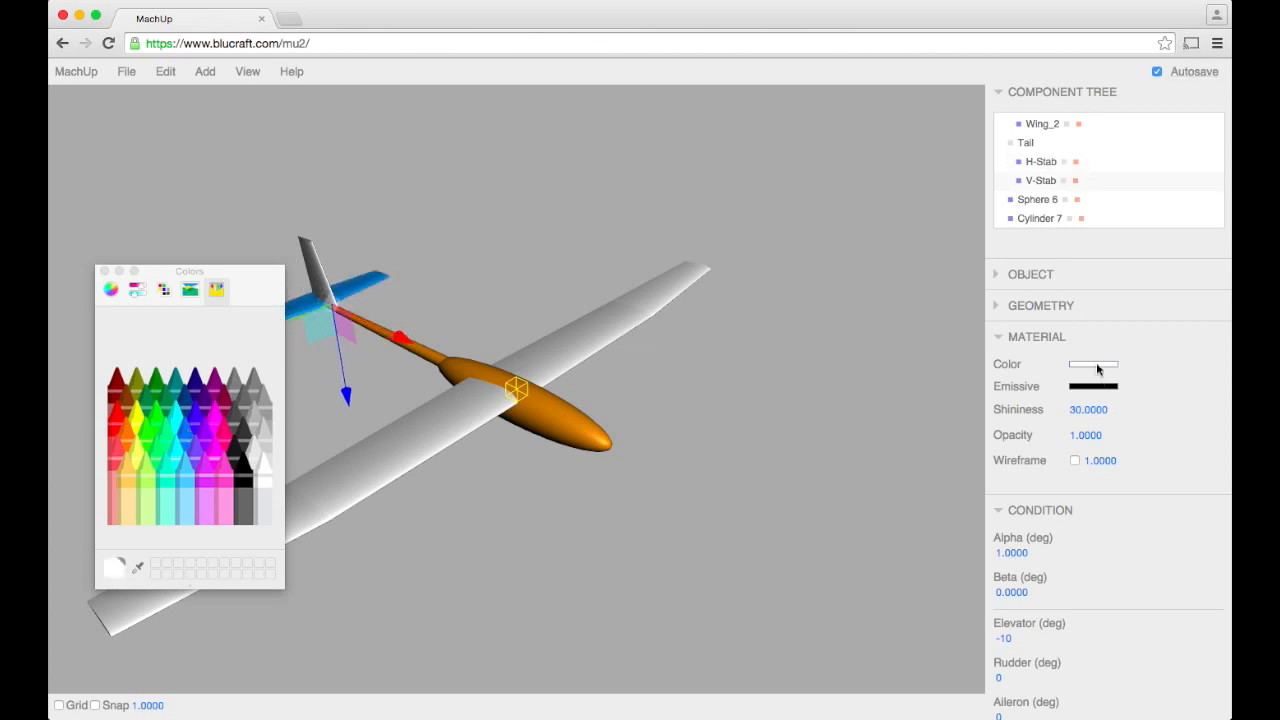
{"action": "left_click", "coordinate": [193, 430]}
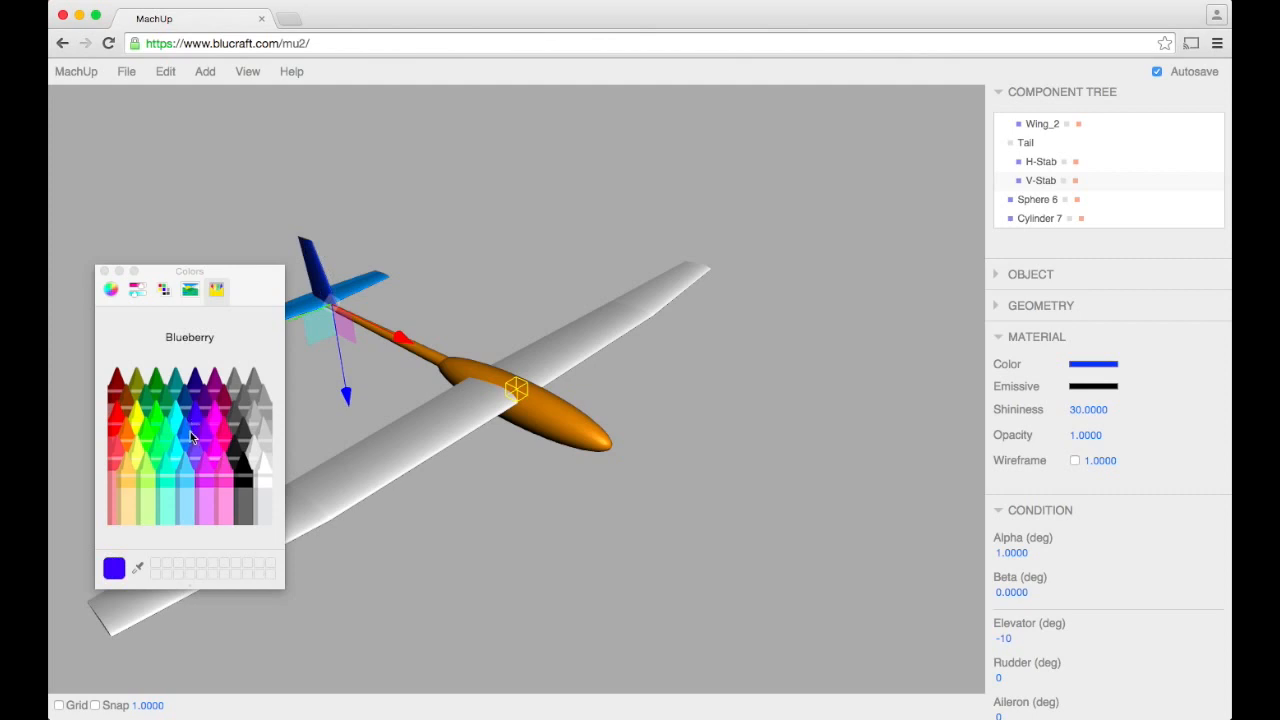
{"action": "left_click", "coordinate": [188, 437]}
{"action": "left_click", "coordinate": [437, 439]}
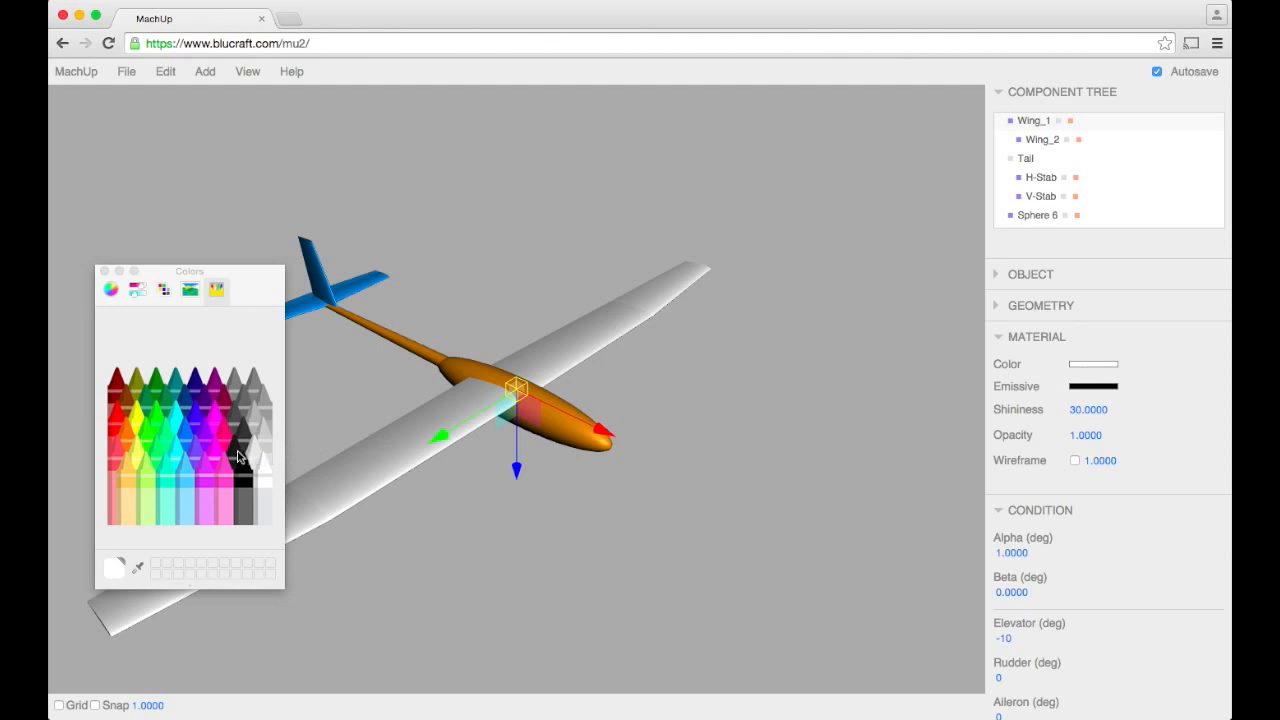
Step: Colour Wing_1 and Wing_2 Spring green and view the finished glider
{"action": "left_click", "coordinate": [130, 466]}
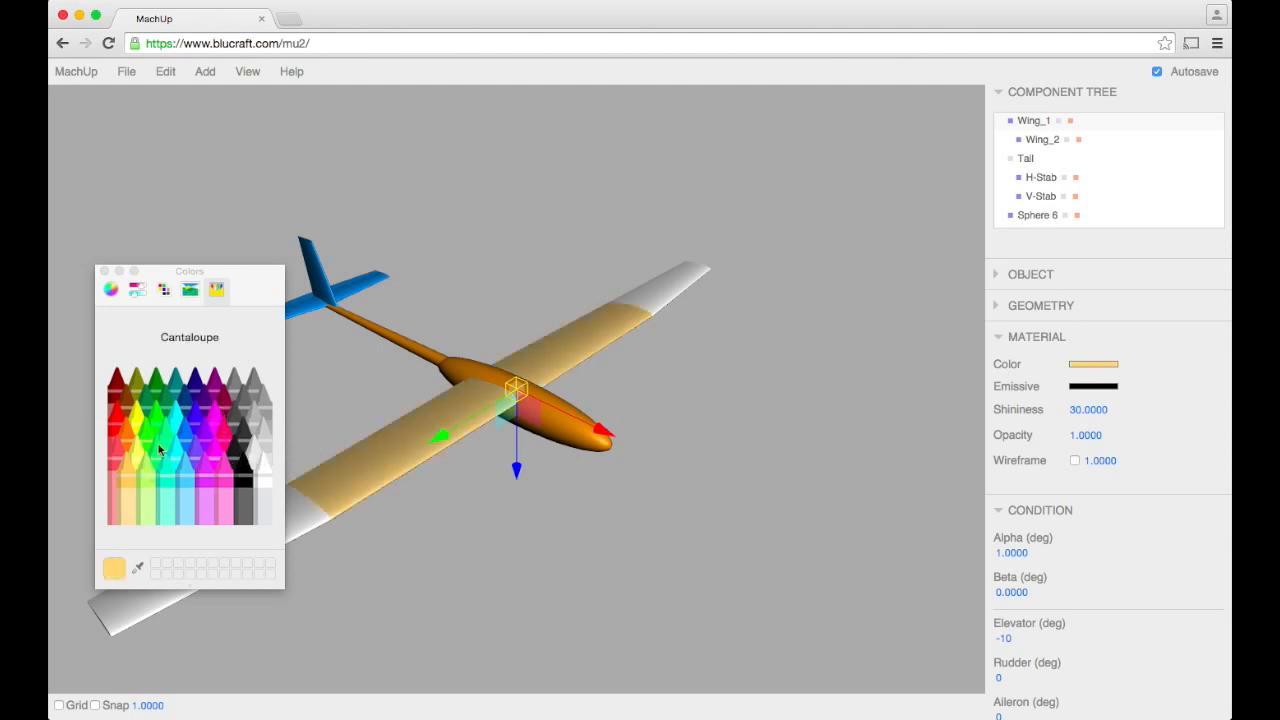
{"action": "left_click", "coordinate": [158, 423]}
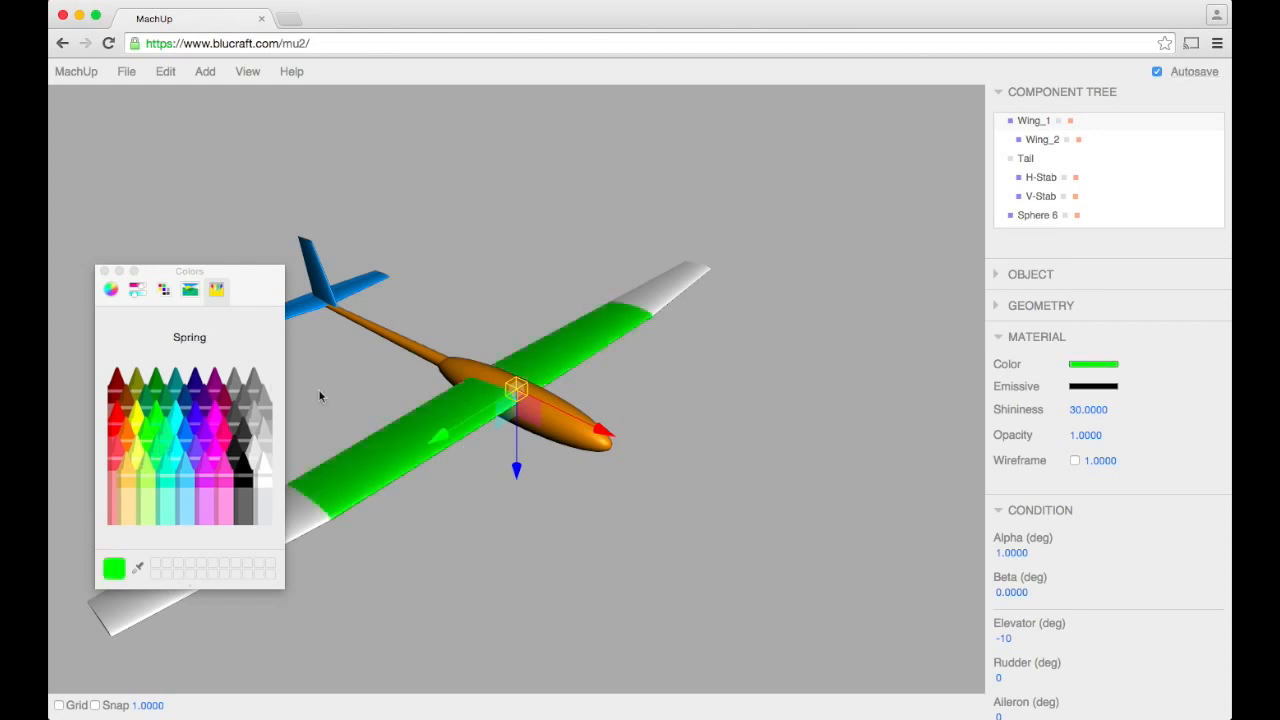
{"action": "left_click", "coordinate": [680, 296]}
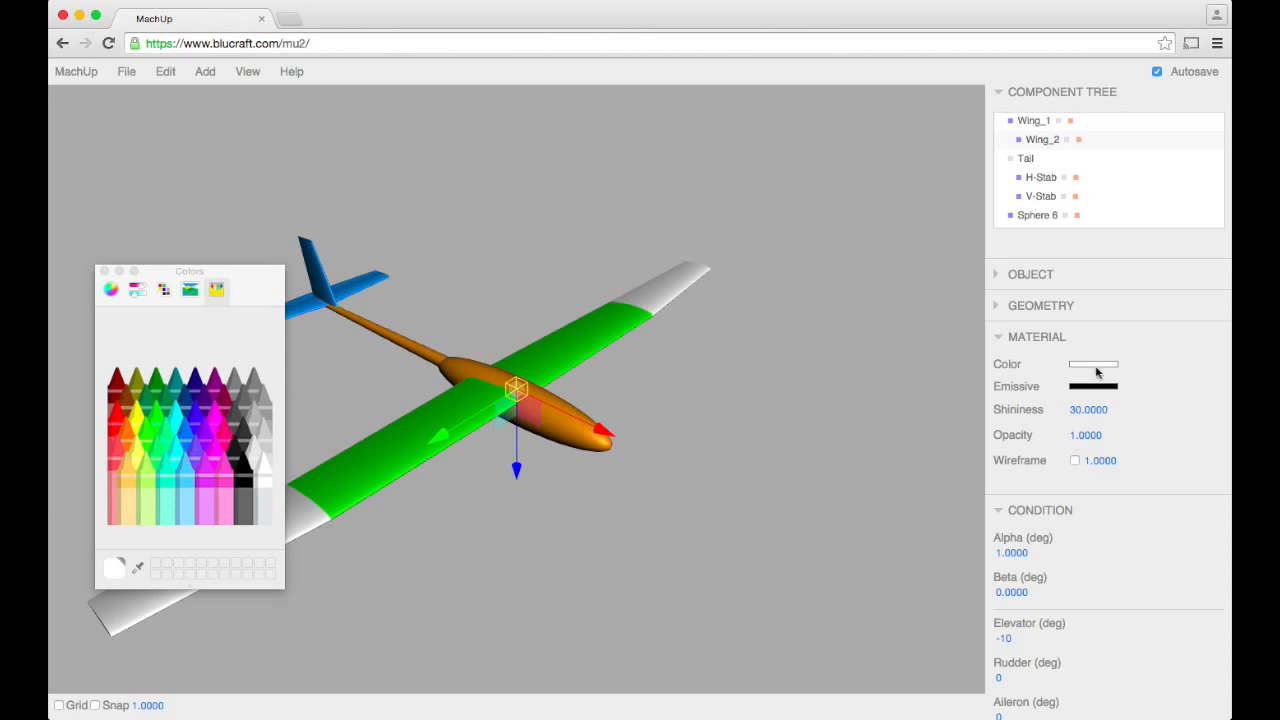
{"action": "left_click", "coordinate": [154, 415]}
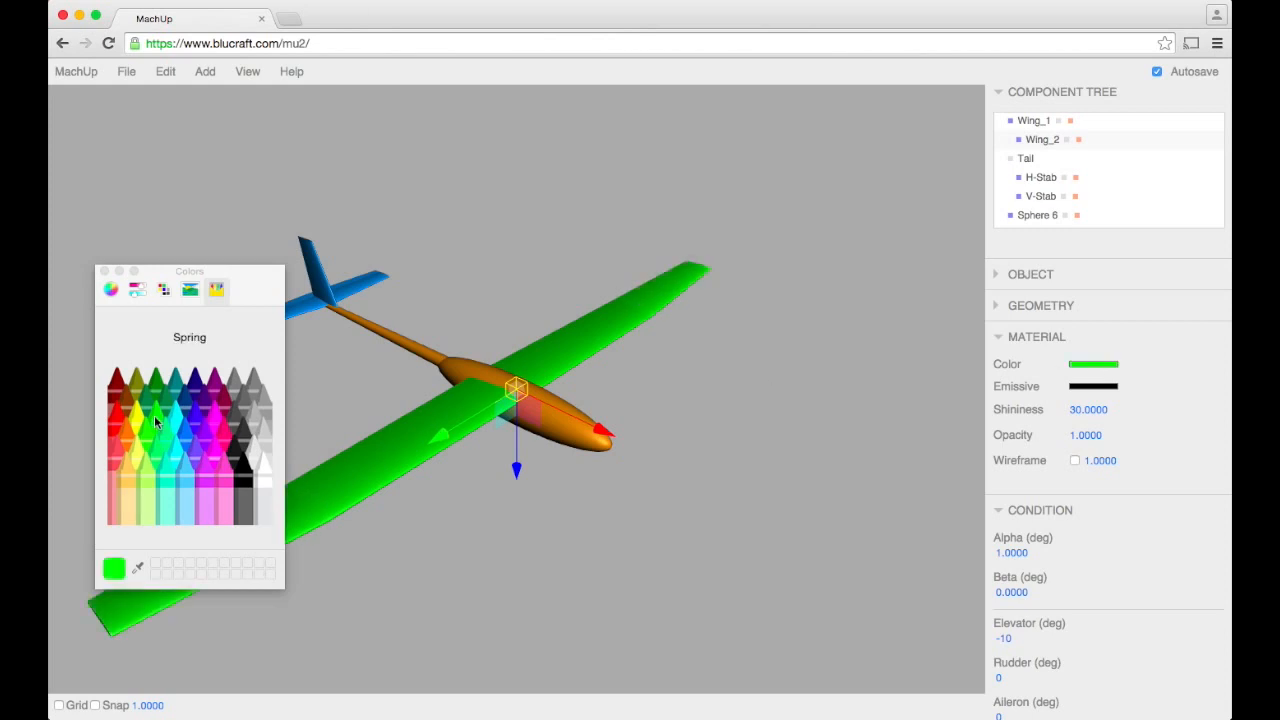
{"action": "left_click", "coordinate": [105, 272]}
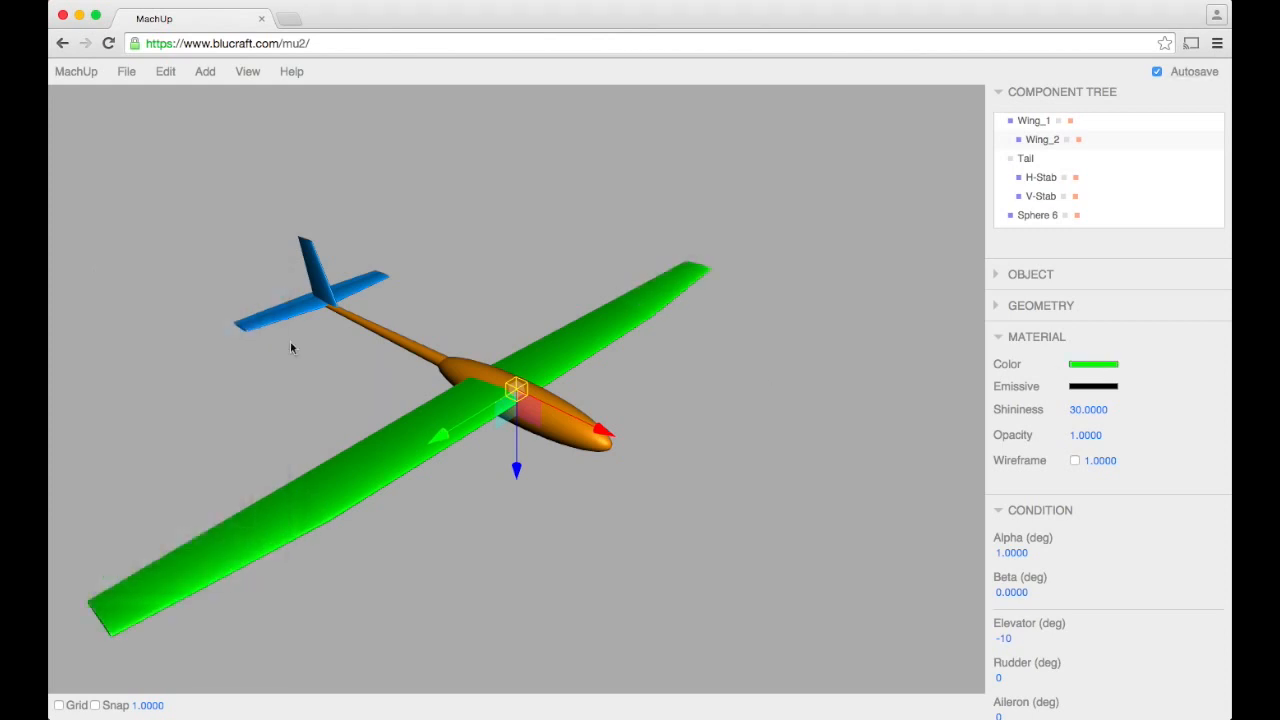
{"action": "left_click", "coordinate": [655, 557]}
{"action": "mouse_move", "coordinate": [655, 557]}
{"action": "left_mouse_down"}
{"action": "mouse_move", "coordinate": [425, 550]}
{"action": "mouse_move", "coordinate": [648, 542]}
{"action": "left_mouse_up"}
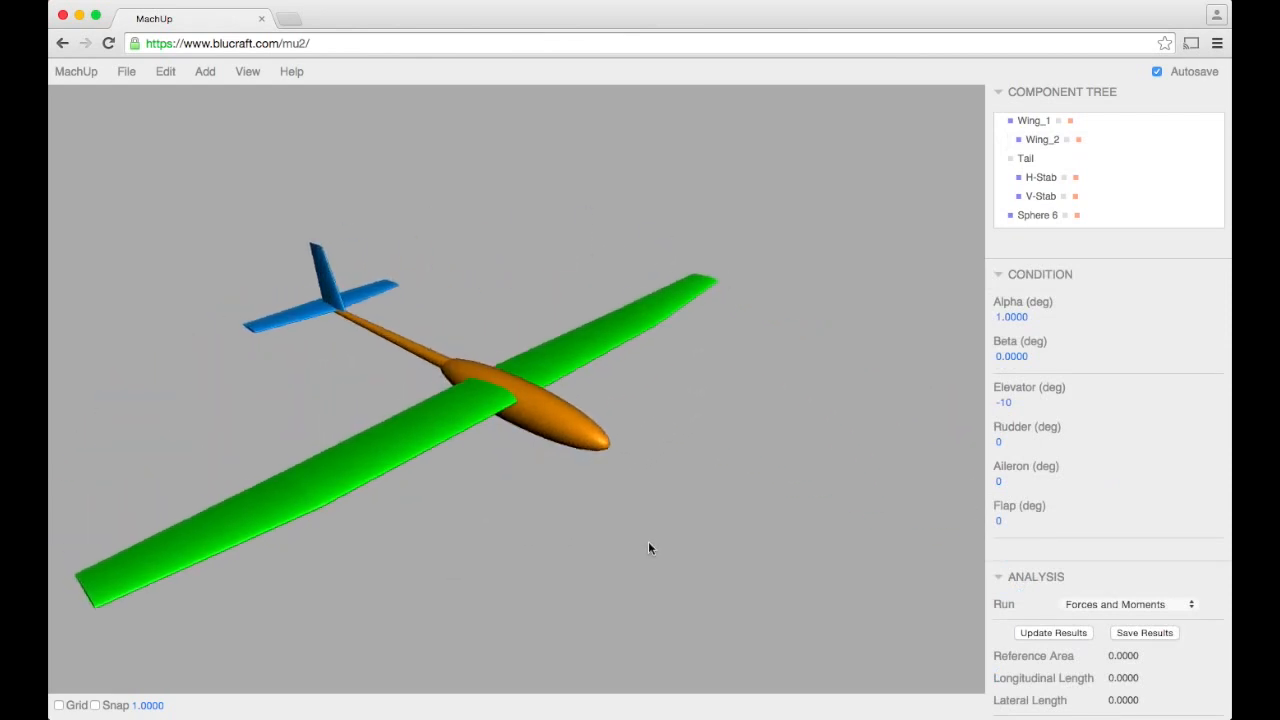